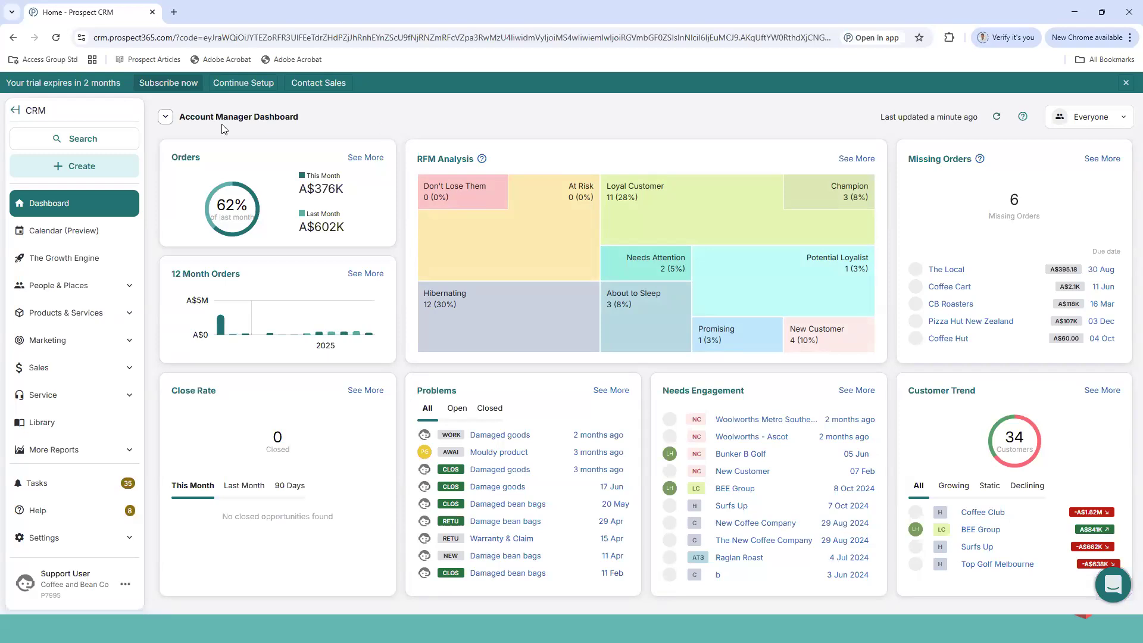
Review the list of shared dashboards and the signed-in user's profile, and return to the Account Manager Dashboard.
{"action": "left_click", "coordinate": [166, 119]}
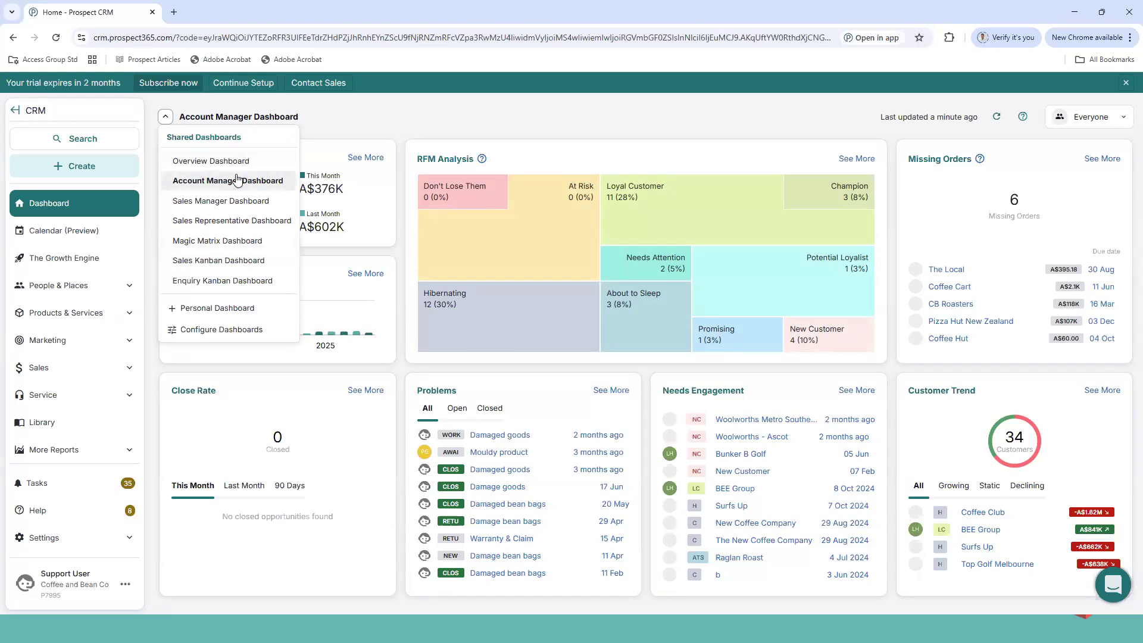
{"action": "left_click", "coordinate": [493, 131]}
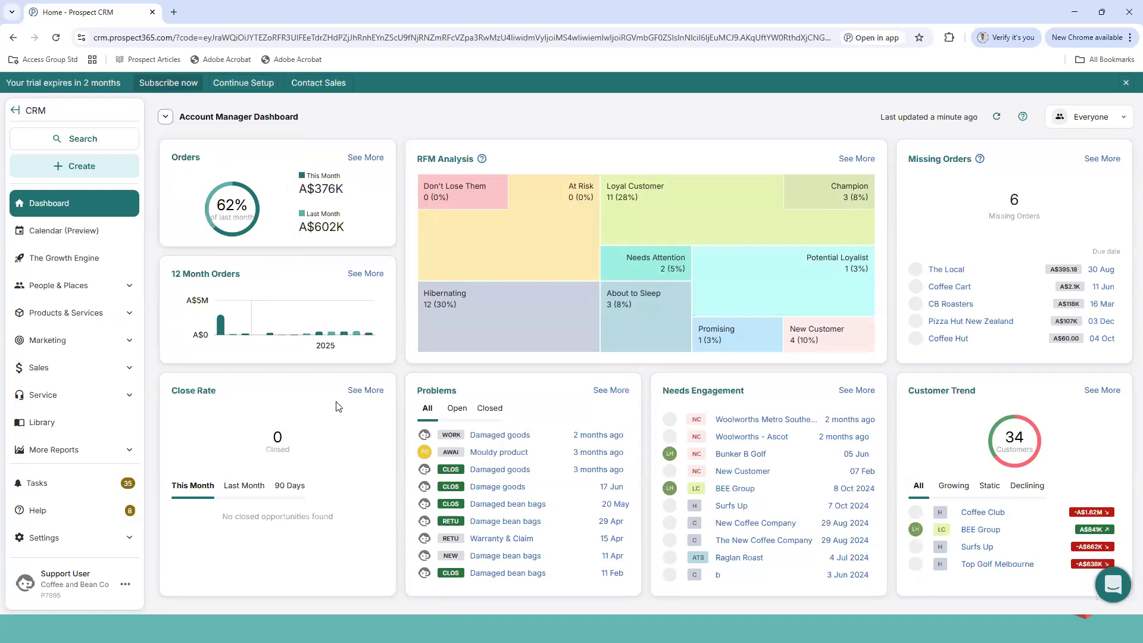
{"action": "left_click", "coordinate": [92, 577]}
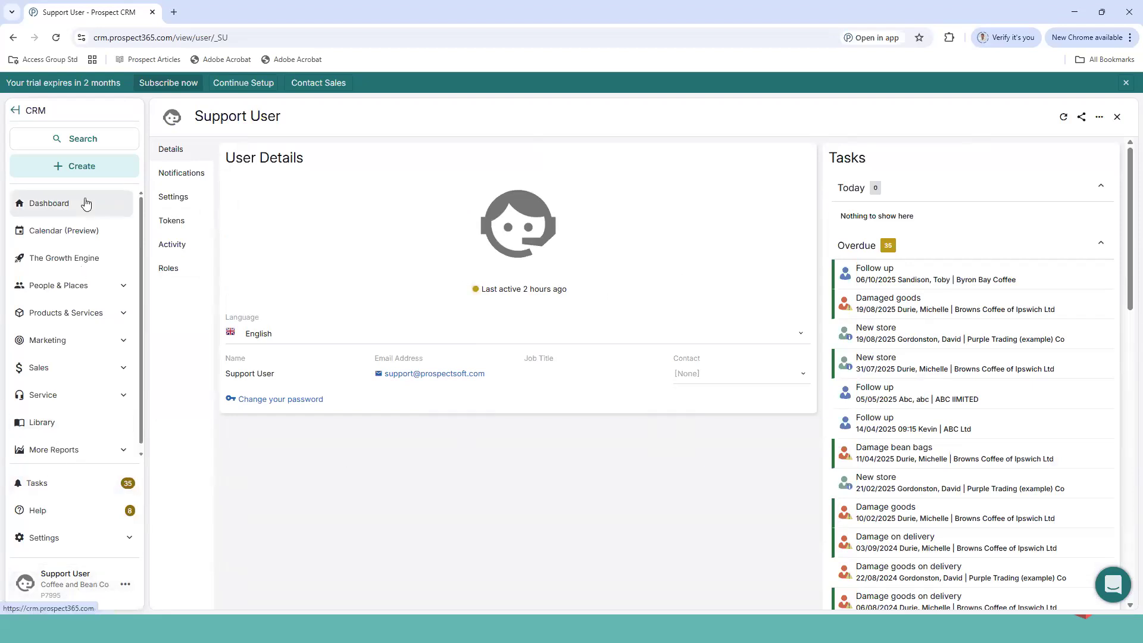
{"action": "left_click", "coordinate": [49, 203]}
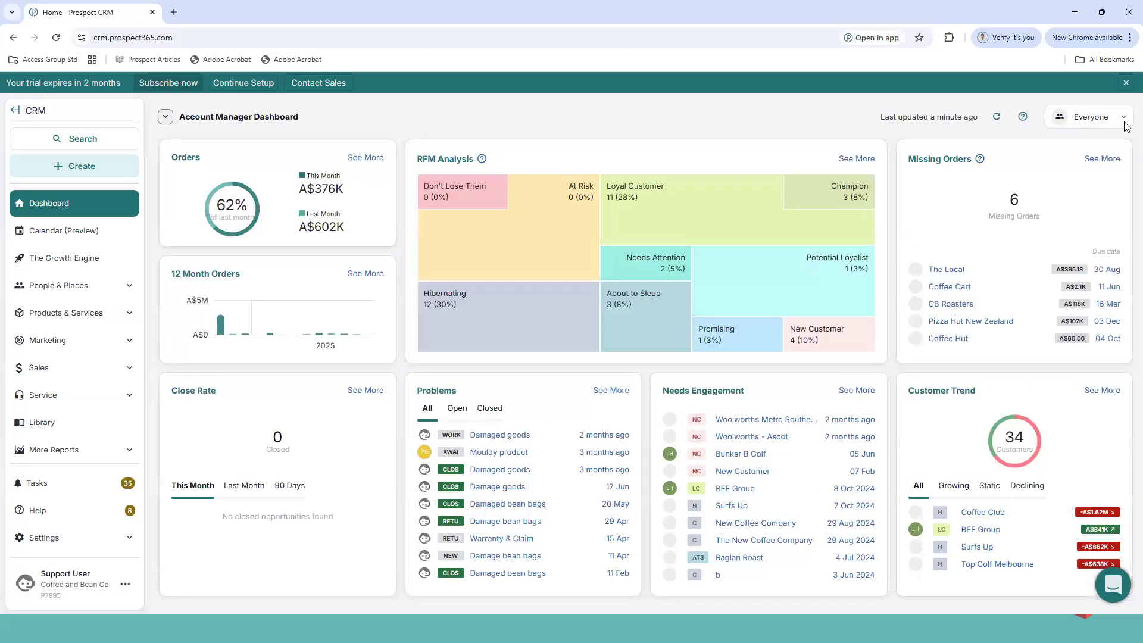
Check which users the dashboard can be filtered by and open the Loyal Customer segment of the RFM Analysis.
{"action": "left_click", "coordinate": [1094, 126]}
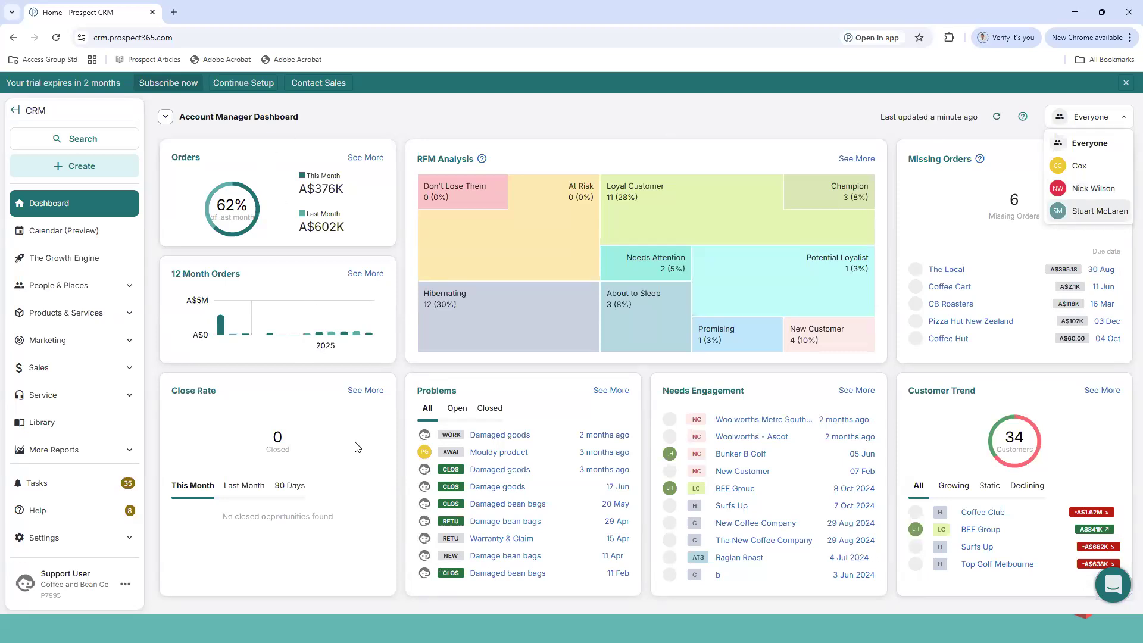
{"action": "left_click", "coordinate": [641, 144]}
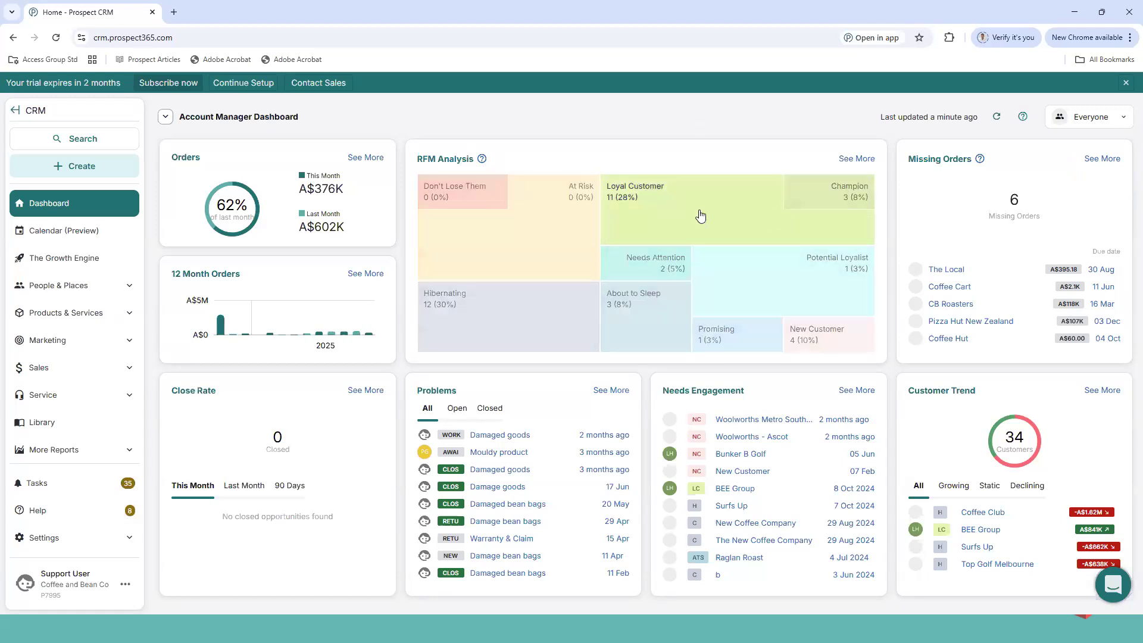
{"action": "left_click", "coordinate": [700, 216]}
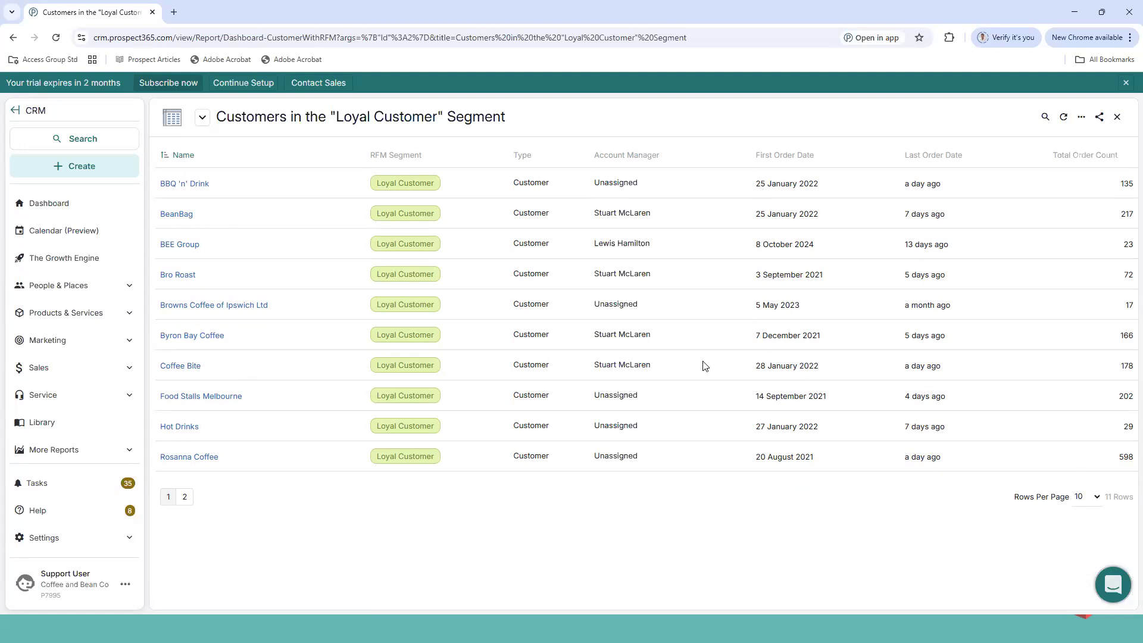
Show the Loyal Customer segment on a map, examine the customer locations along Australia's east coast, and close the map.
{"action": "left_click", "coordinate": [1081, 118]}
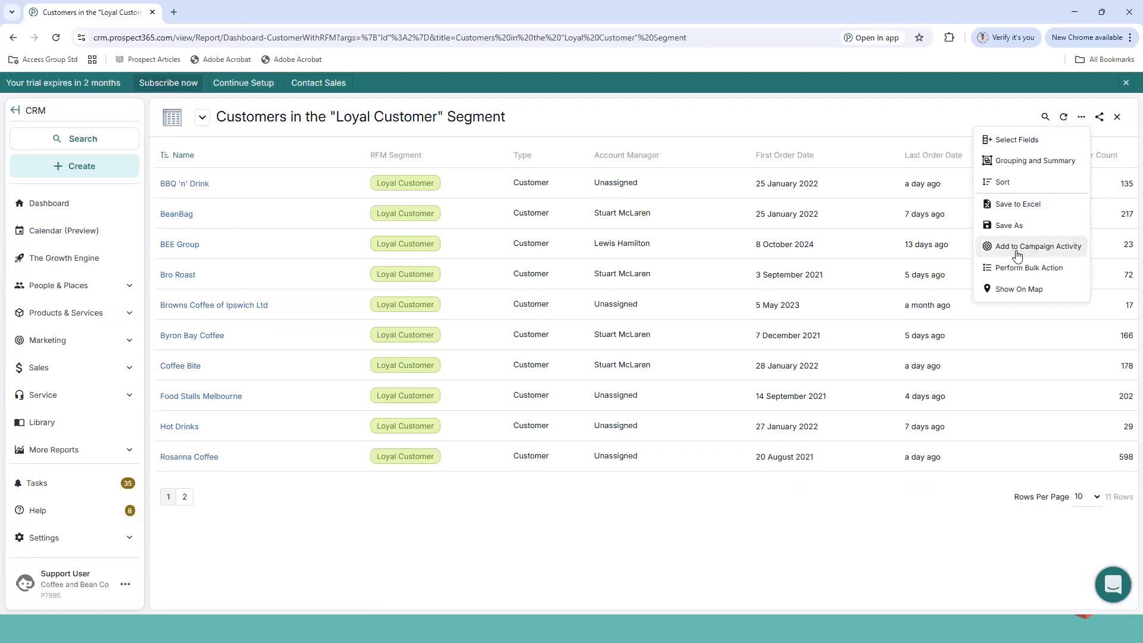
{"action": "left_click", "coordinate": [1014, 293]}
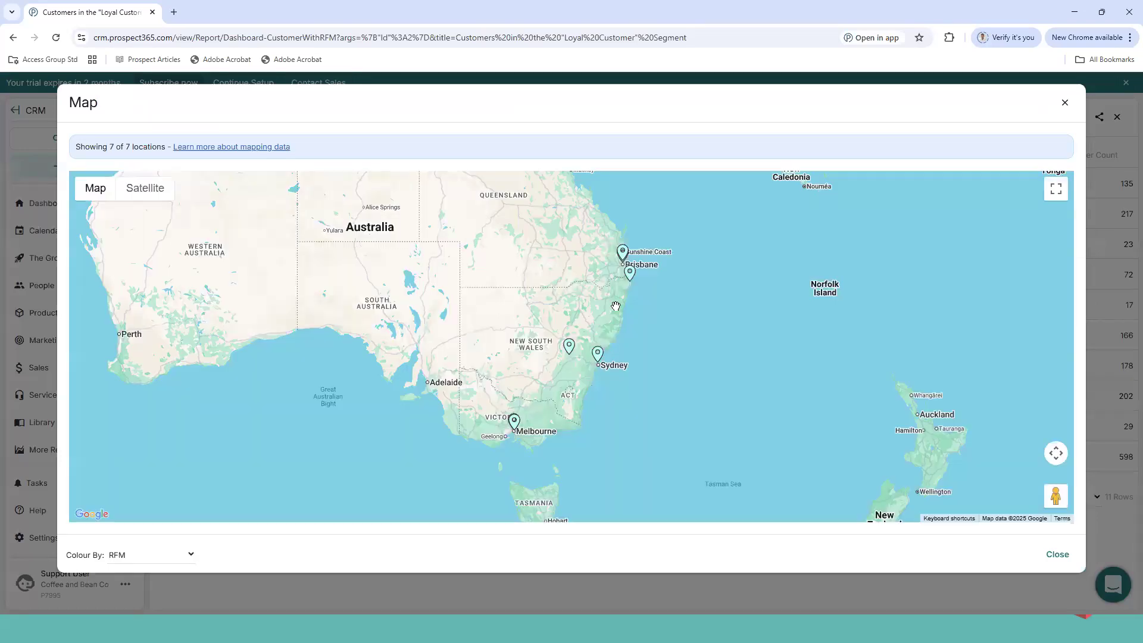
{"action": "scroll", "coordinate": [605, 343], "scroll_direction": "up", "scroll_amount": 1}
{"action": "left_click_drag", "start_coordinate": [615, 329], "coordinate": [587, 476]}
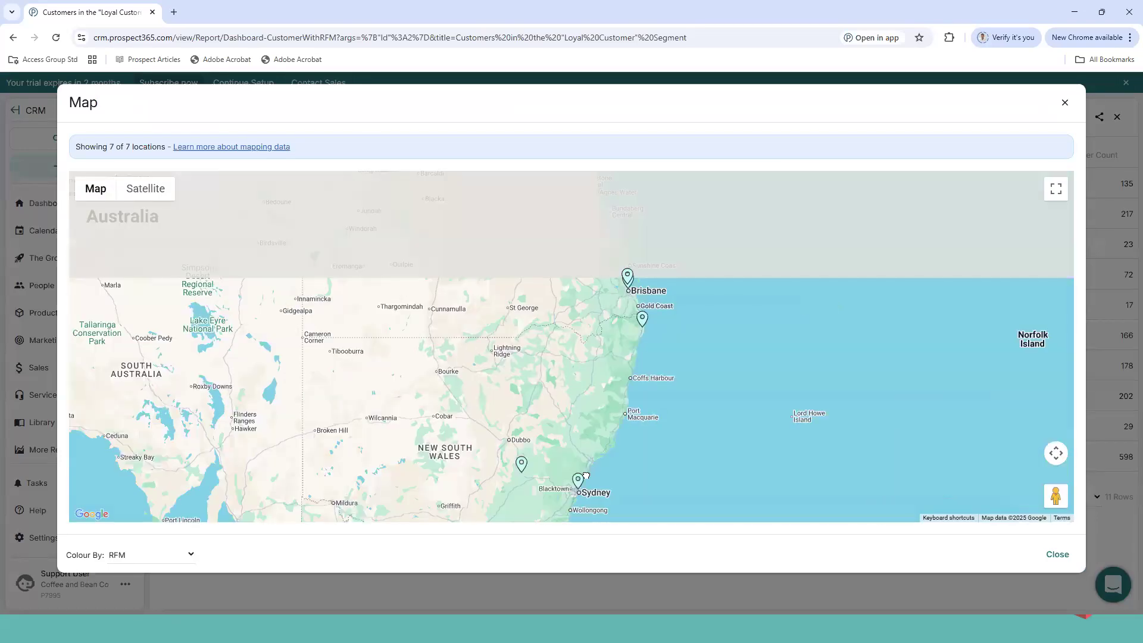
{"action": "scroll", "coordinate": [550, 419], "scroll_direction": "up", "scroll_amount": 2}
{"action": "scroll", "coordinate": [553, 291], "scroll_direction": "up", "scroll_amount": 1}
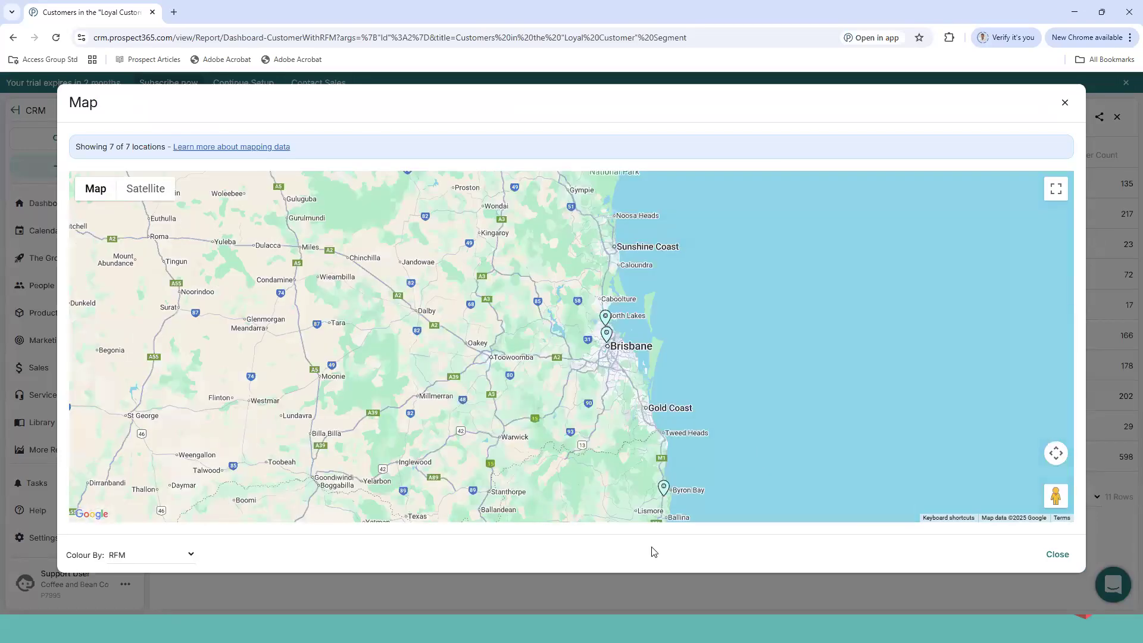
{"action": "scroll", "coordinate": [634, 439], "scroll_direction": "down", "scroll_amount": 1}
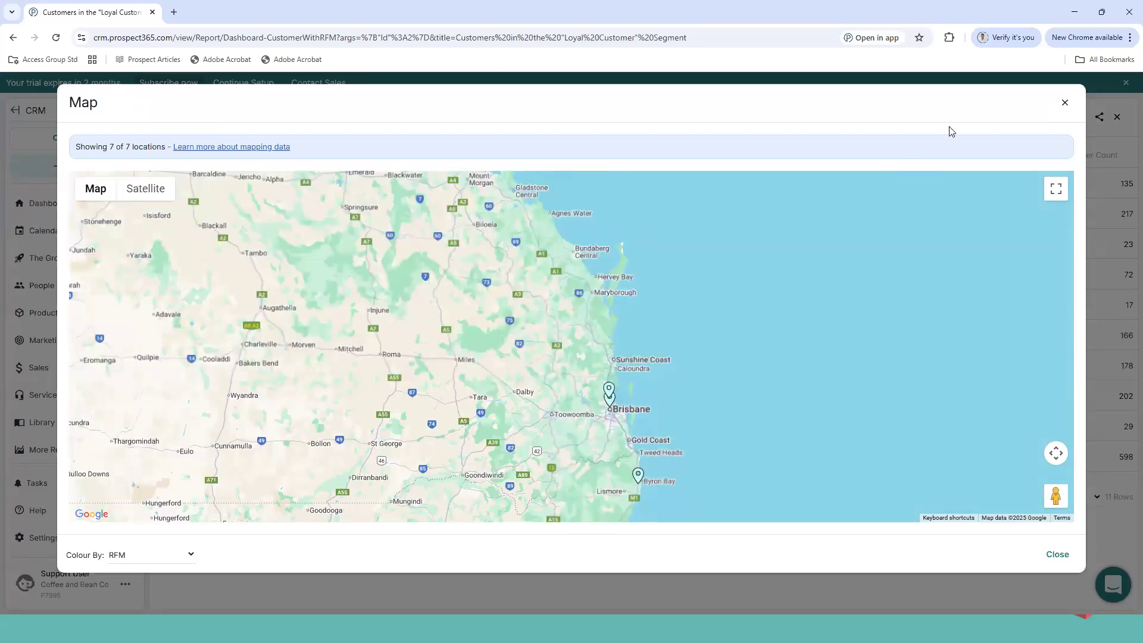
{"action": "scroll", "coordinate": [595, 409], "scroll_direction": "down", "scroll_amount": 1}
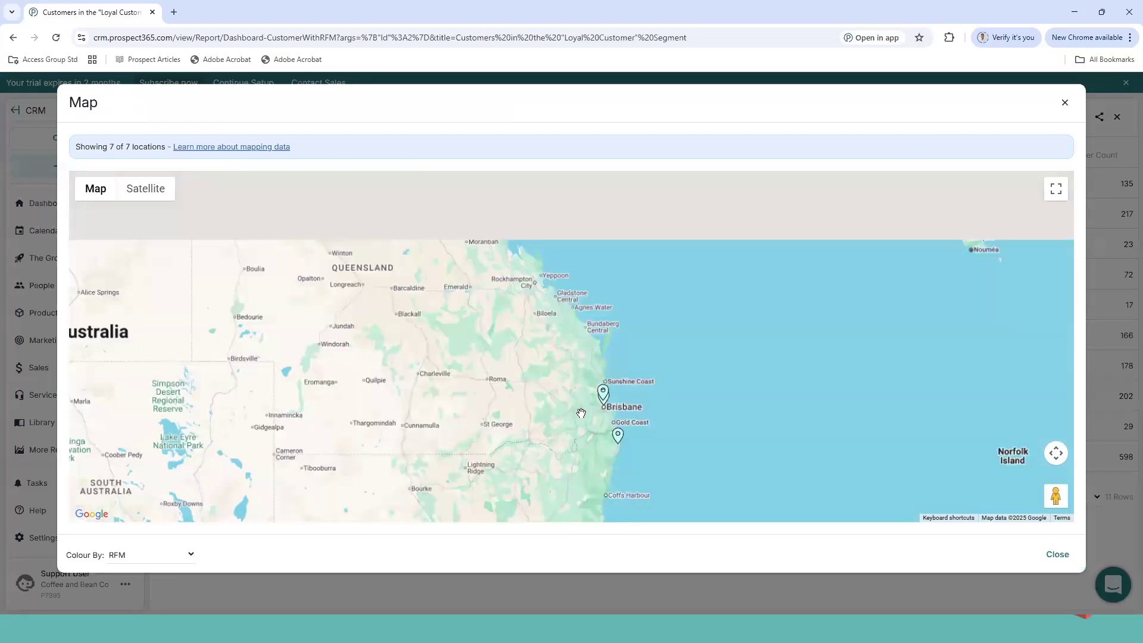
{"action": "scroll", "coordinate": [581, 412], "scroll_direction": "down", "scroll_amount": 1}
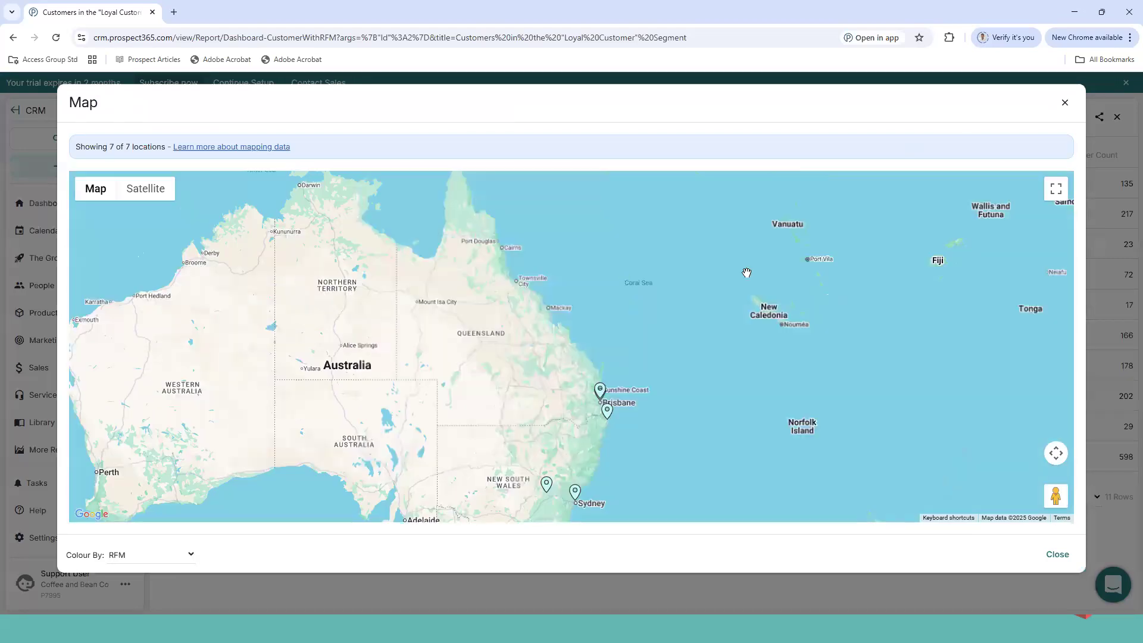
{"action": "left_click", "coordinate": [1064, 104]}
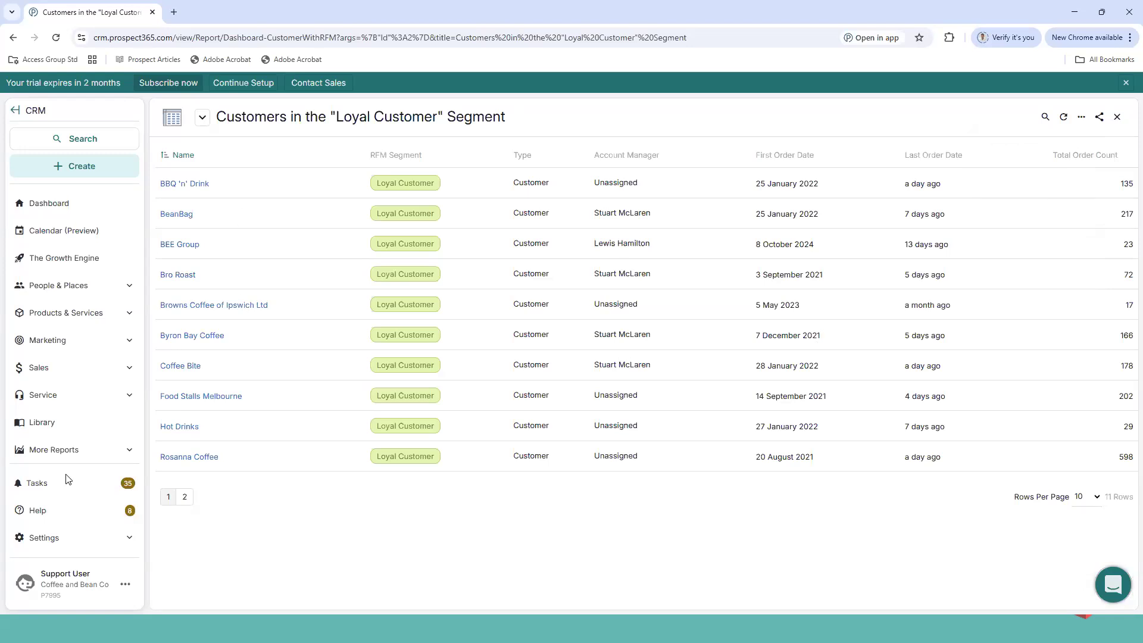
Open the Integrations settings and examine the available inventory, accounting, marketing, eCommerce and productivity connections.
{"action": "left_click", "coordinate": [72, 537]}
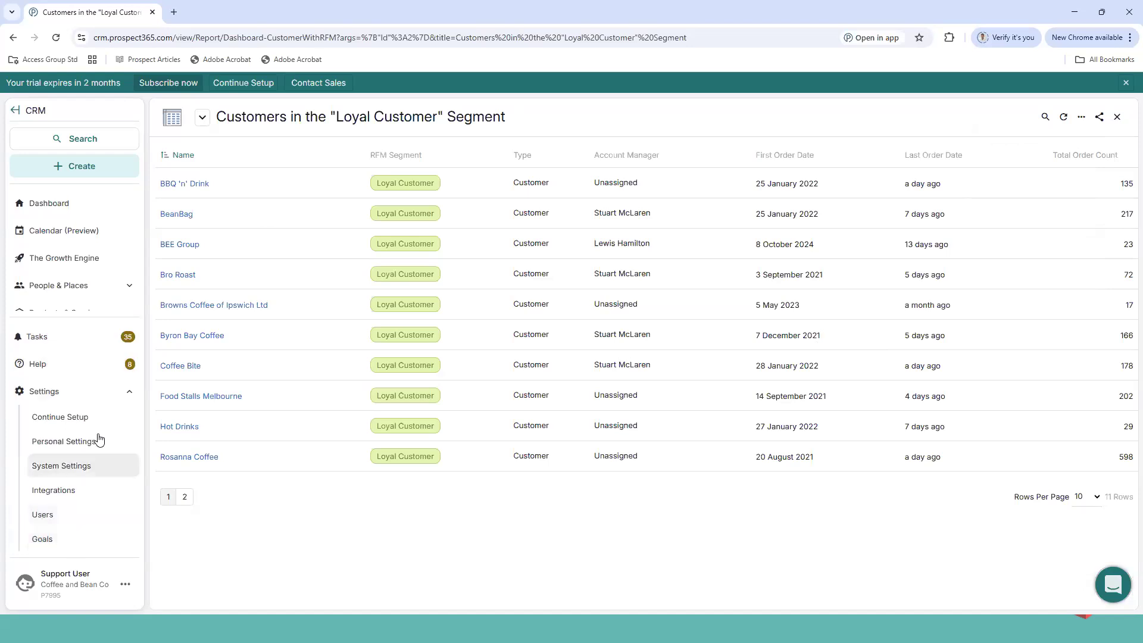
{"action": "left_click", "coordinate": [56, 491]}
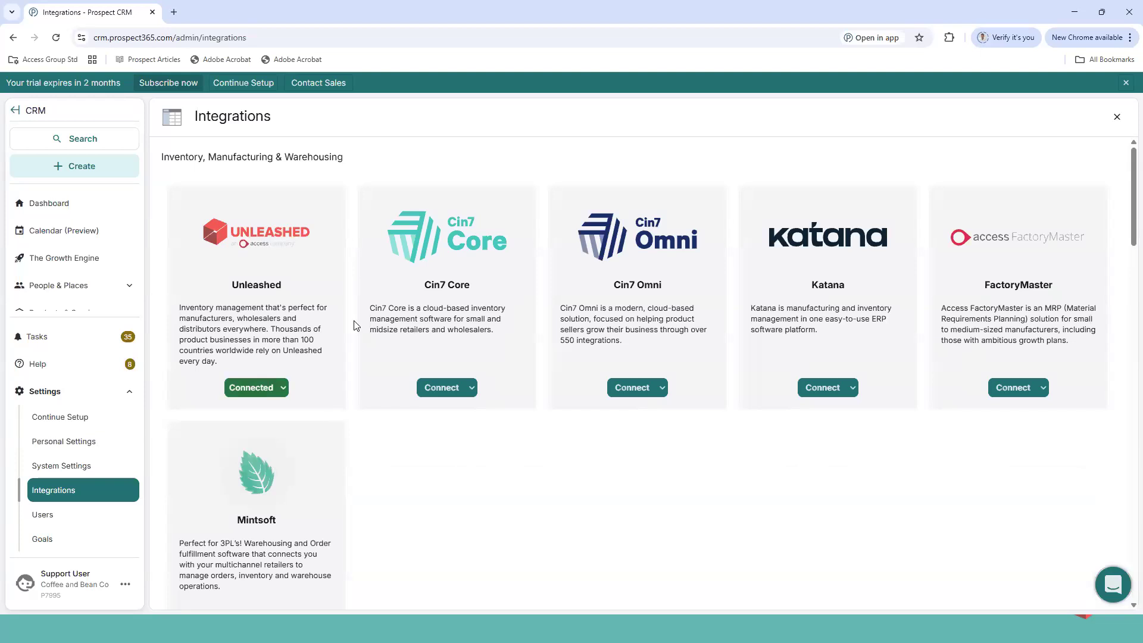
{"action": "scroll", "coordinate": [275, 310], "scroll_direction": "down", "scroll_amount": 5}
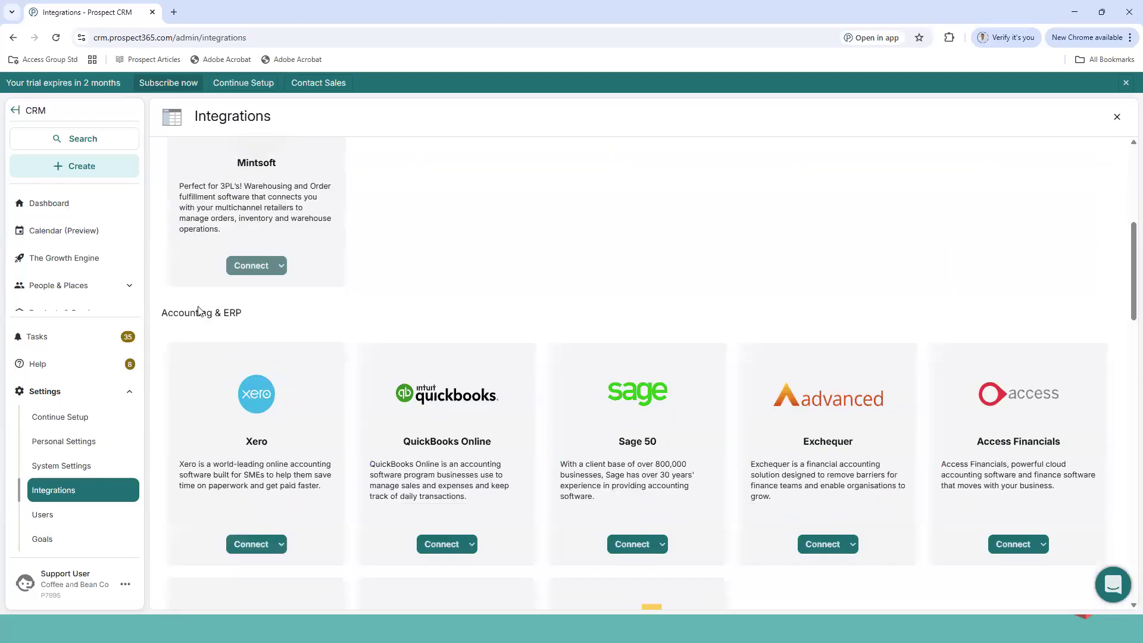
{"action": "scroll", "coordinate": [219, 373], "scroll_direction": "down", "scroll_amount": 1}
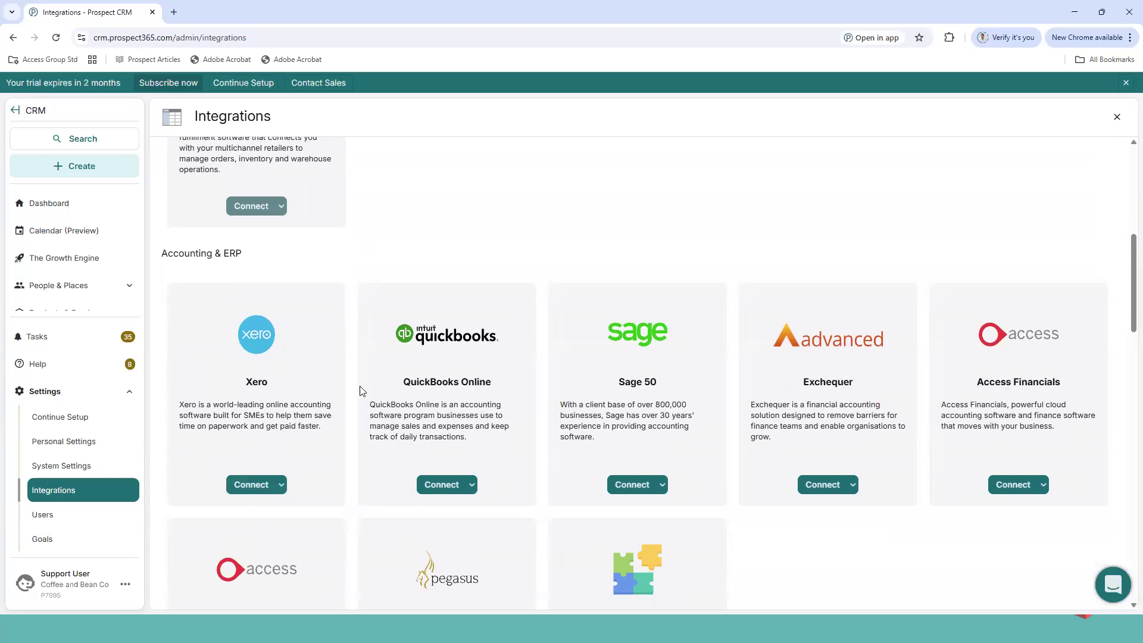
{"action": "scroll", "coordinate": [359, 388], "scroll_direction": "down", "scroll_amount": 9}
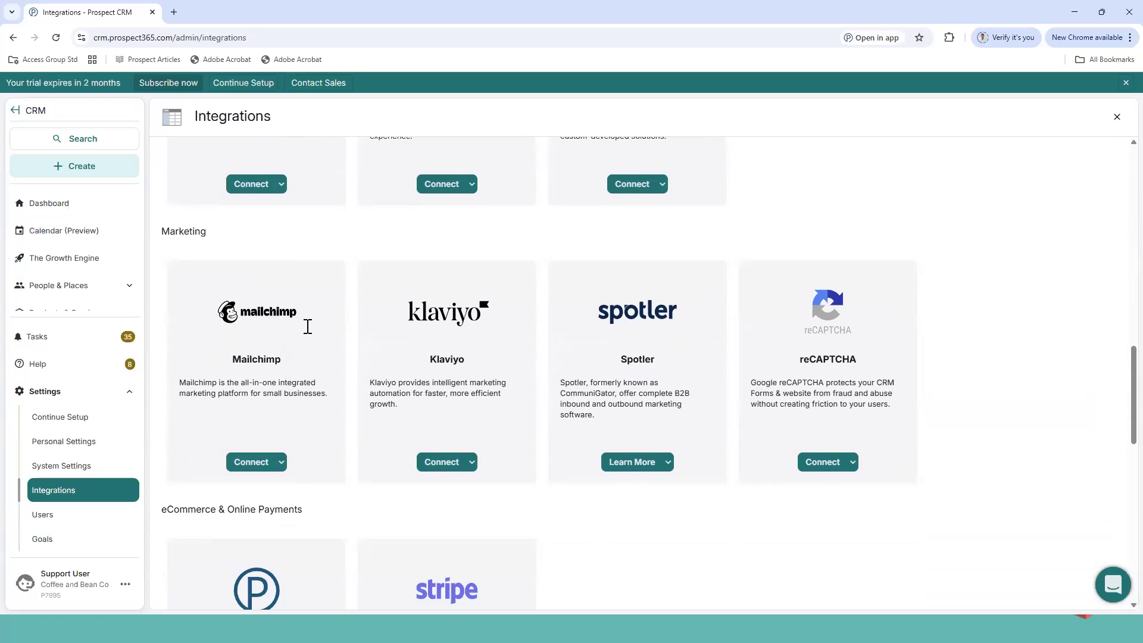
{"action": "scroll", "coordinate": [418, 364], "scroll_direction": "down", "scroll_amount": 2}
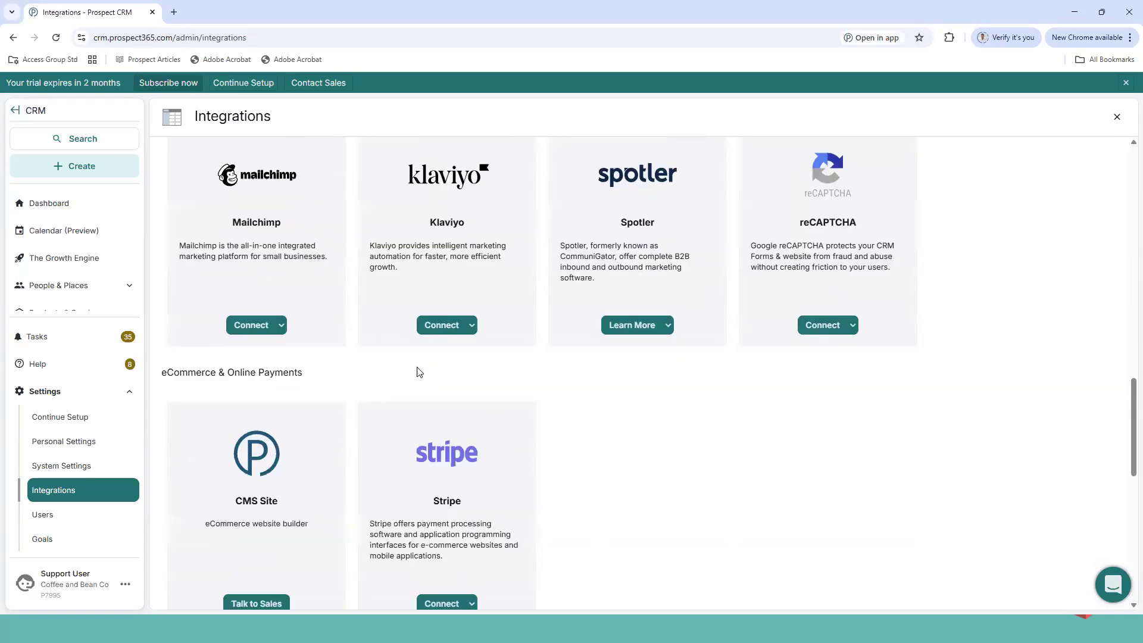
{"action": "scroll", "coordinate": [418, 372], "scroll_direction": "down", "scroll_amount": 1}
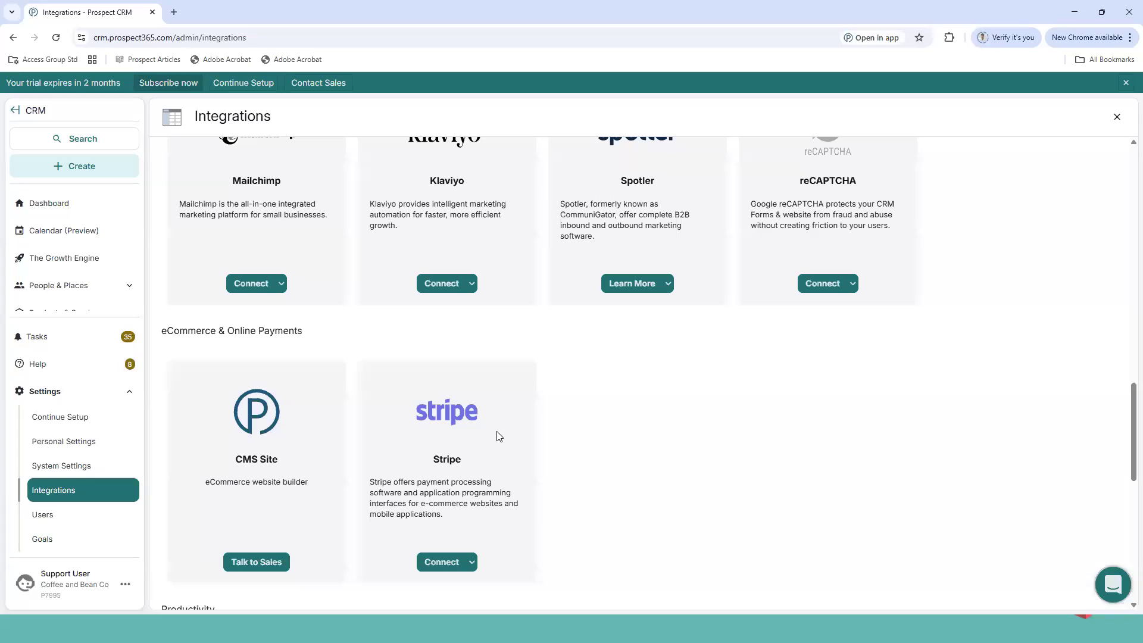
{"action": "scroll", "coordinate": [499, 436], "scroll_direction": "down", "scroll_amount": 12}
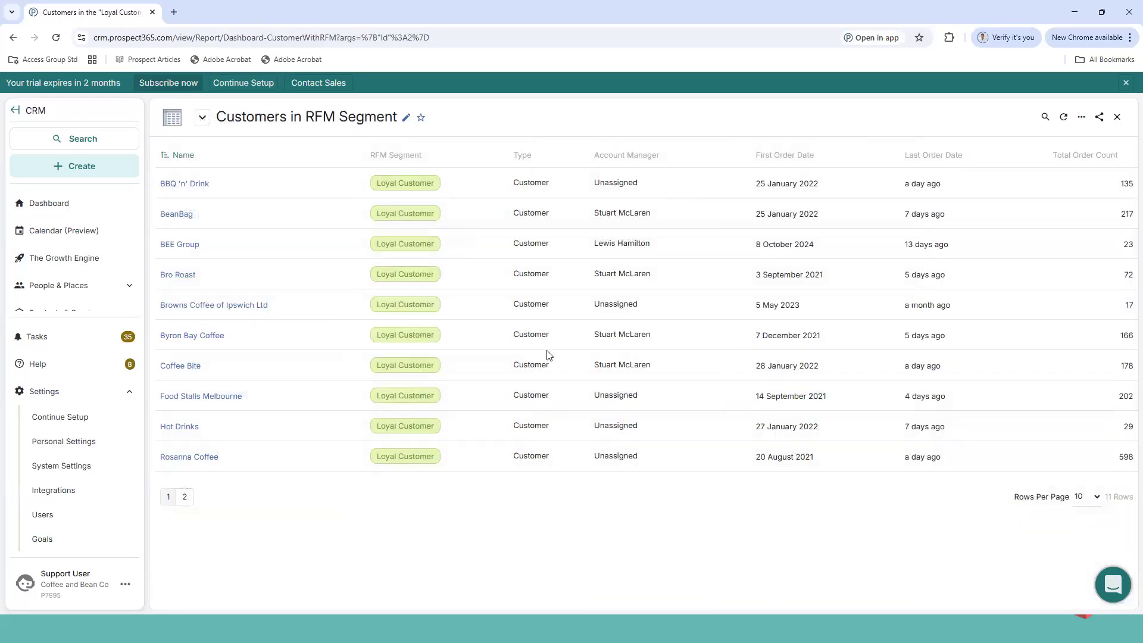
Open the Byron Bay Coffee record from the loyal customers report and examine its company details, categorisation and activity timeline.
{"action": "left_click", "coordinate": [185, 427]}
{"action": "mouse_move", "coordinate": [185, 342]}
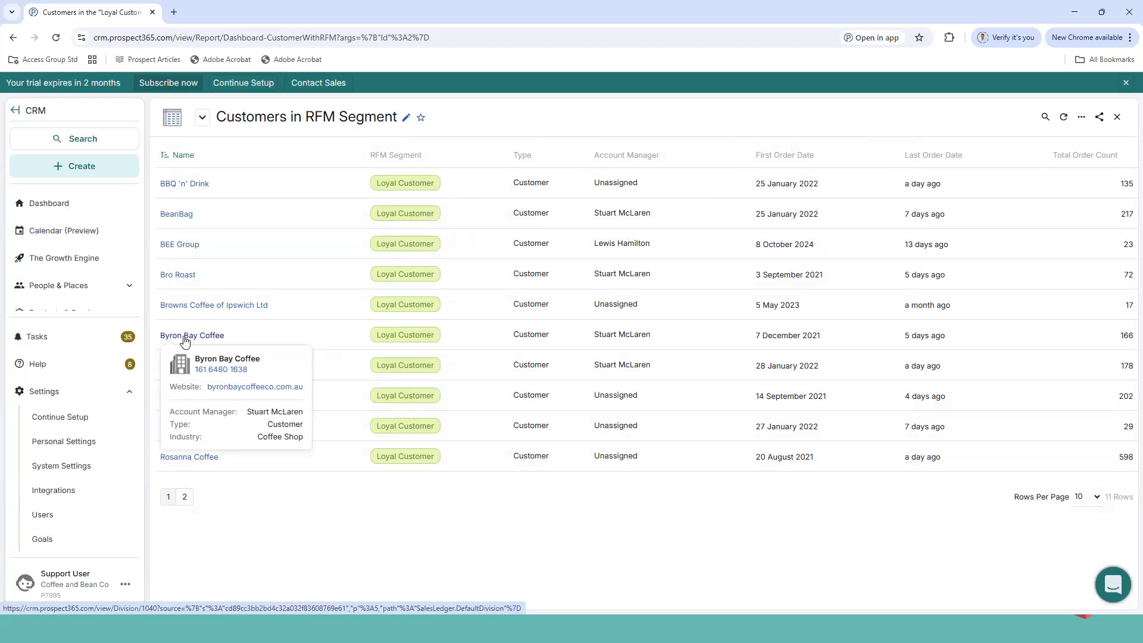
{"action": "left_click", "coordinate": [185, 341]}
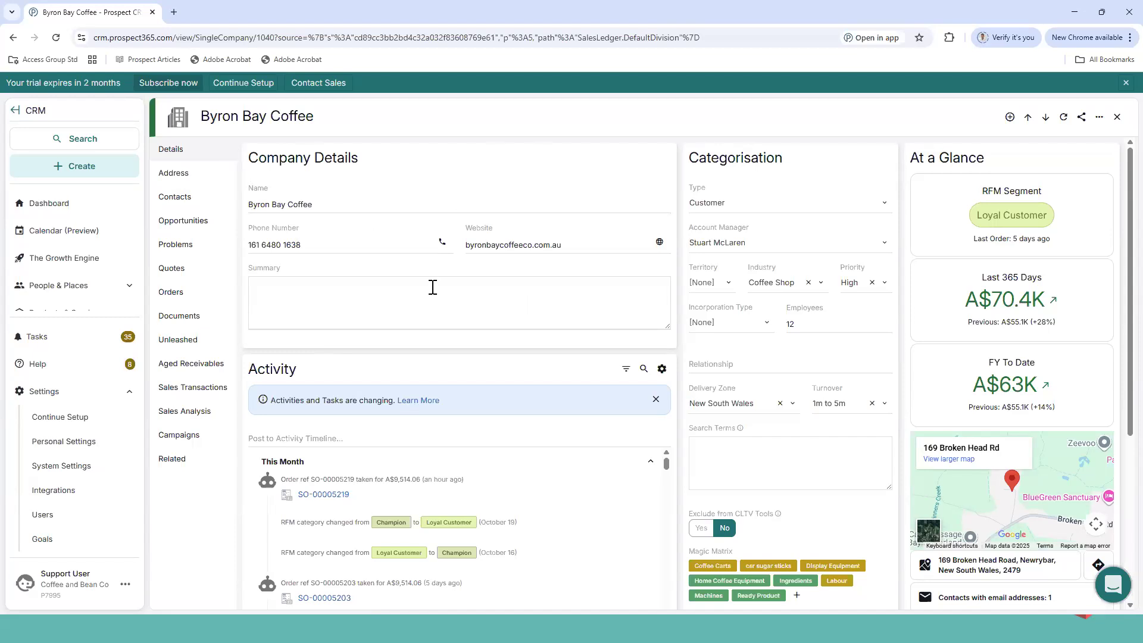
{"action": "scroll", "coordinate": [502, 260], "scroll_direction": "down", "scroll_amount": 2}
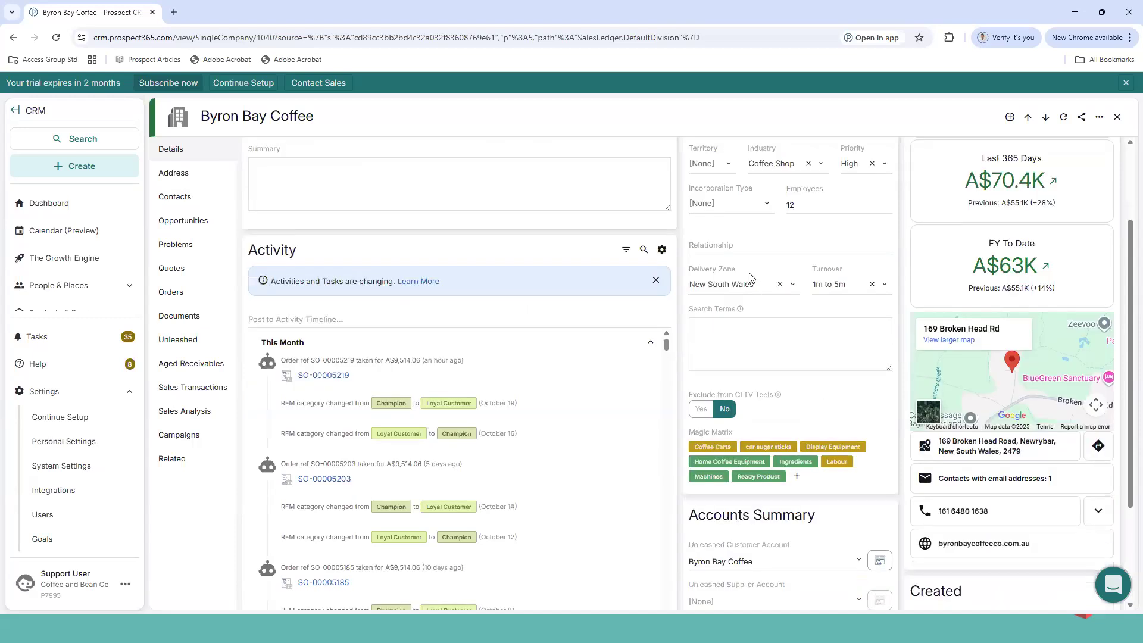
{"action": "scroll", "coordinate": [327, 223], "scroll_direction": "down", "scroll_amount": 1}
{"action": "scroll", "coordinate": [260, 218], "scroll_direction": "up", "scroll_amount": 1}
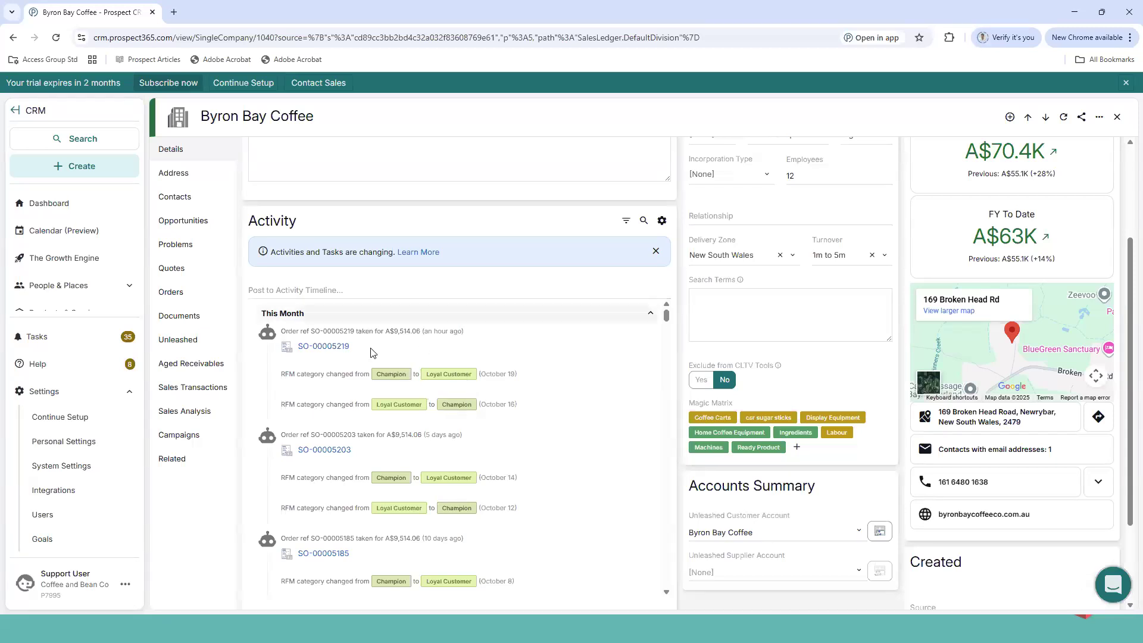
{"action": "scroll", "coordinate": [391, 416], "scroll_direction": "down", "scroll_amount": 1}
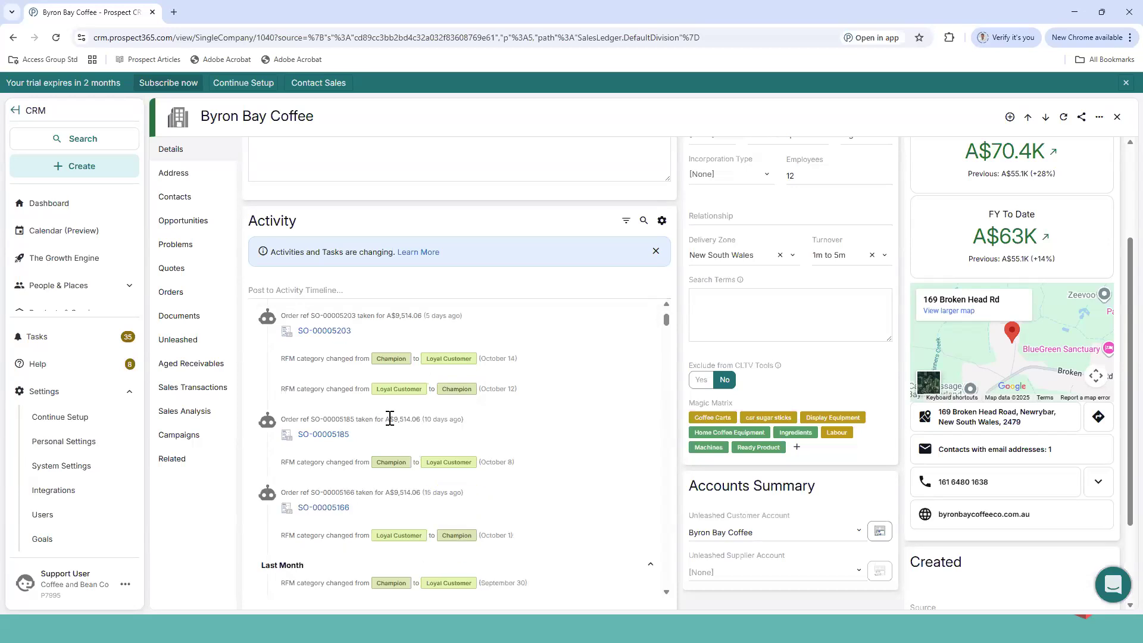
{"action": "scroll", "coordinate": [390, 416], "scroll_direction": "down", "scroll_amount": 2}
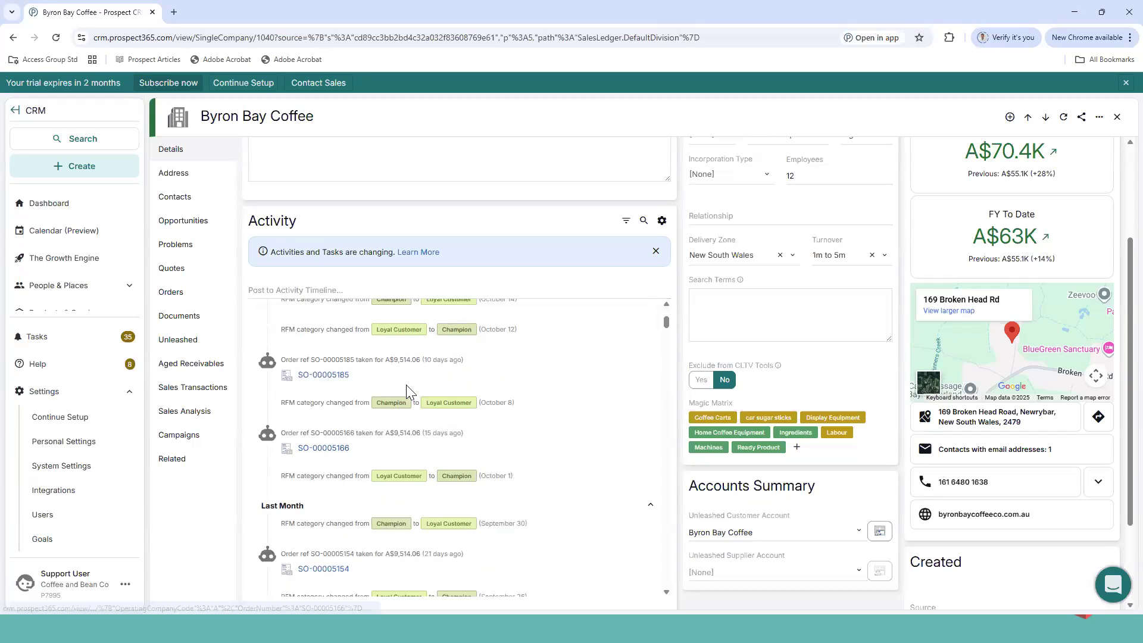
{"action": "scroll", "coordinate": [427, 452], "scroll_direction": "down", "scroll_amount": 2}
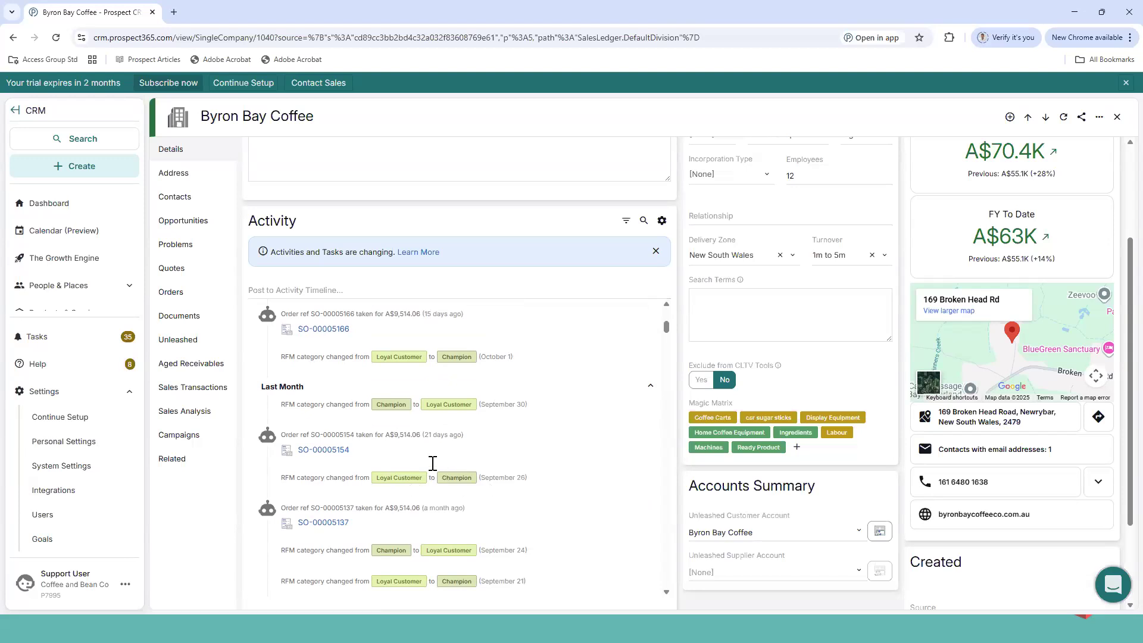
{"action": "scroll", "coordinate": [433, 463], "scroll_direction": "up", "scroll_amount": 4}
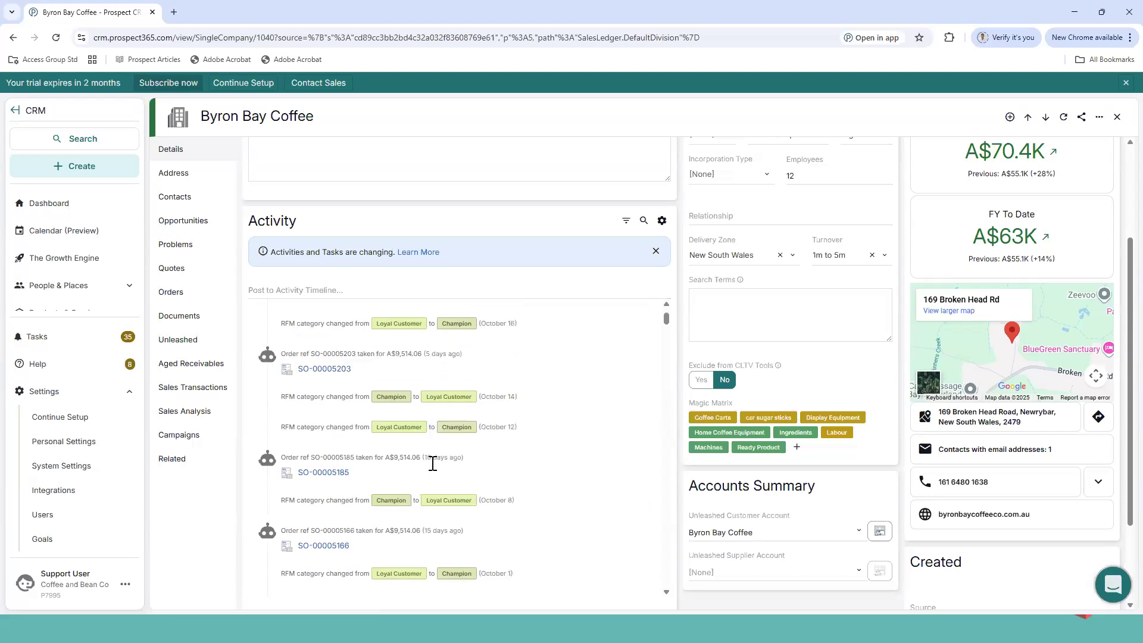
View the main and delivery addresses of Byron Bay Coffee, followed by its contacts list.
{"action": "left_click", "coordinate": [193, 180]}
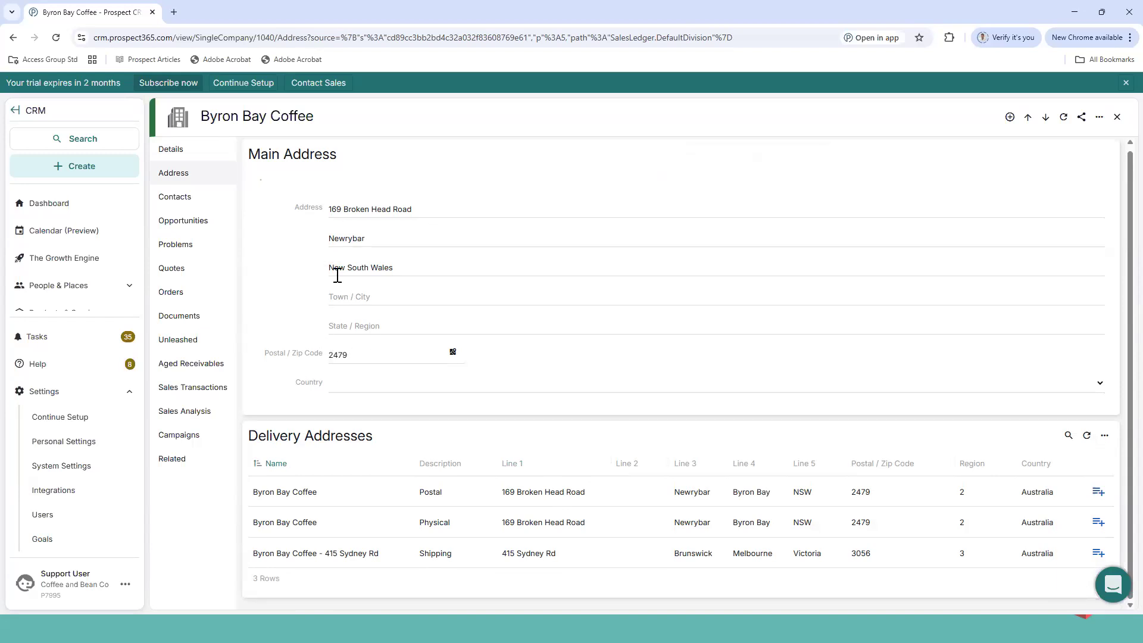
{"action": "left_click", "coordinate": [213, 196]}
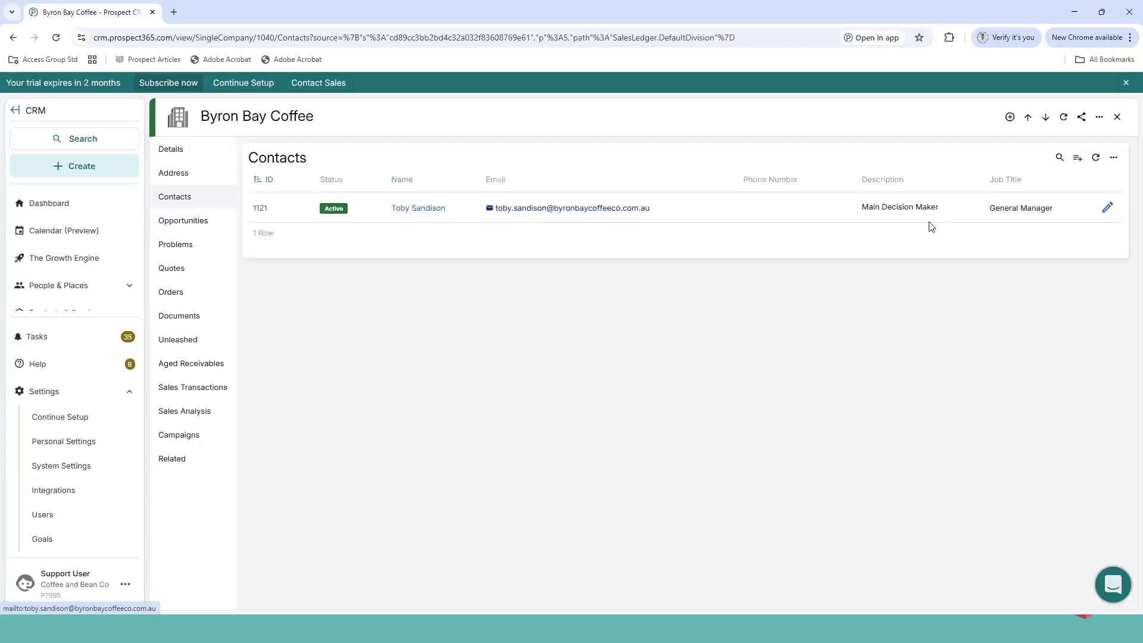
Open a new contact form for Byron Bay Coffee, view the available contact roles, and discard the form.
{"action": "left_click", "coordinate": [1077, 158]}
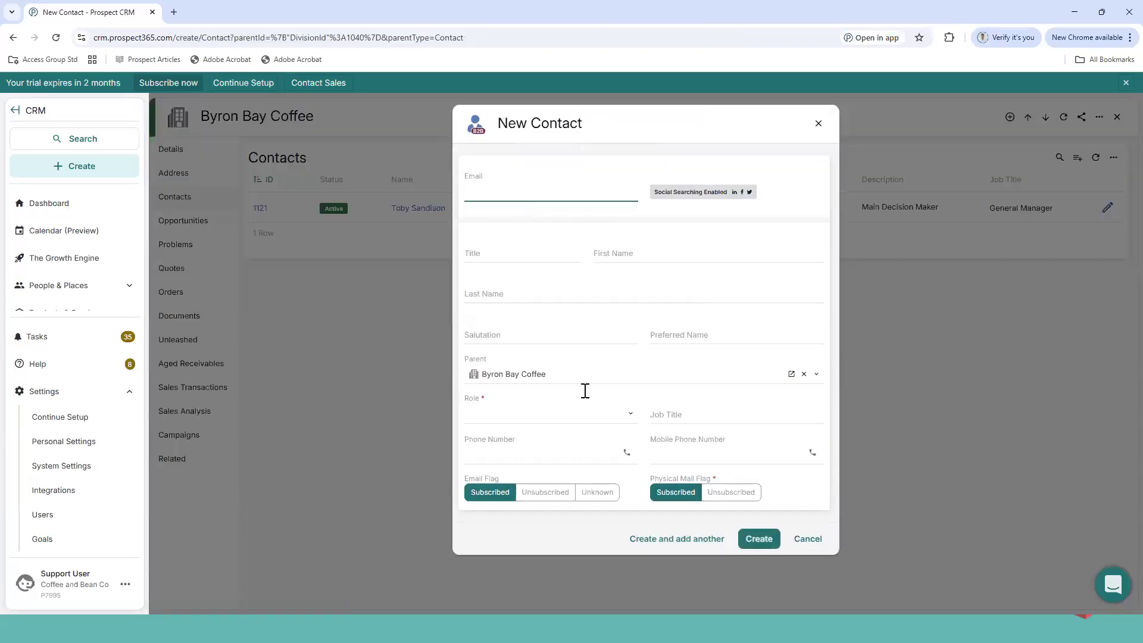
{"action": "left_click", "coordinate": [582, 413]}
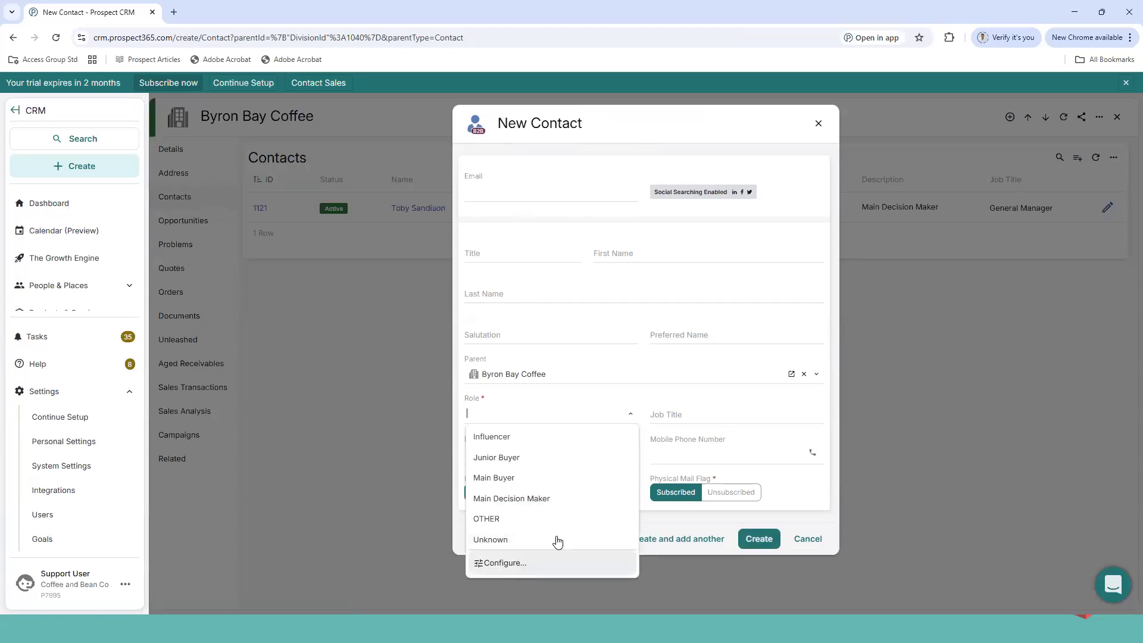
{"action": "left_click", "coordinate": [851, 220]}
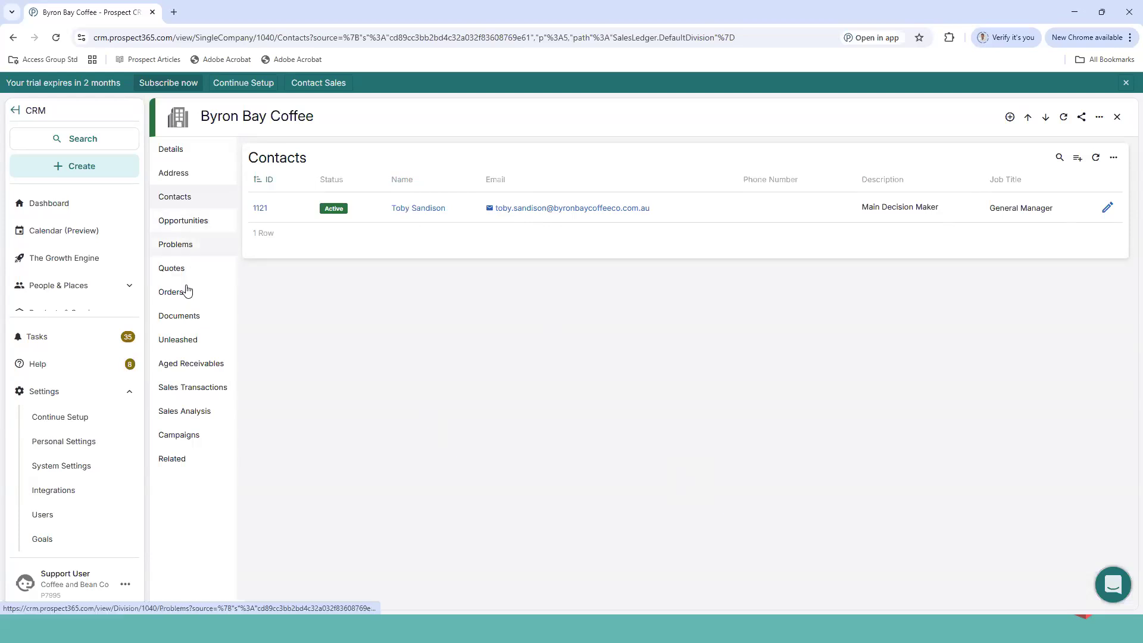
View Byron Bay Coffee's documents, its Unleashed customer details, and its Aged Receivables page.
{"action": "left_click", "coordinate": [183, 324]}
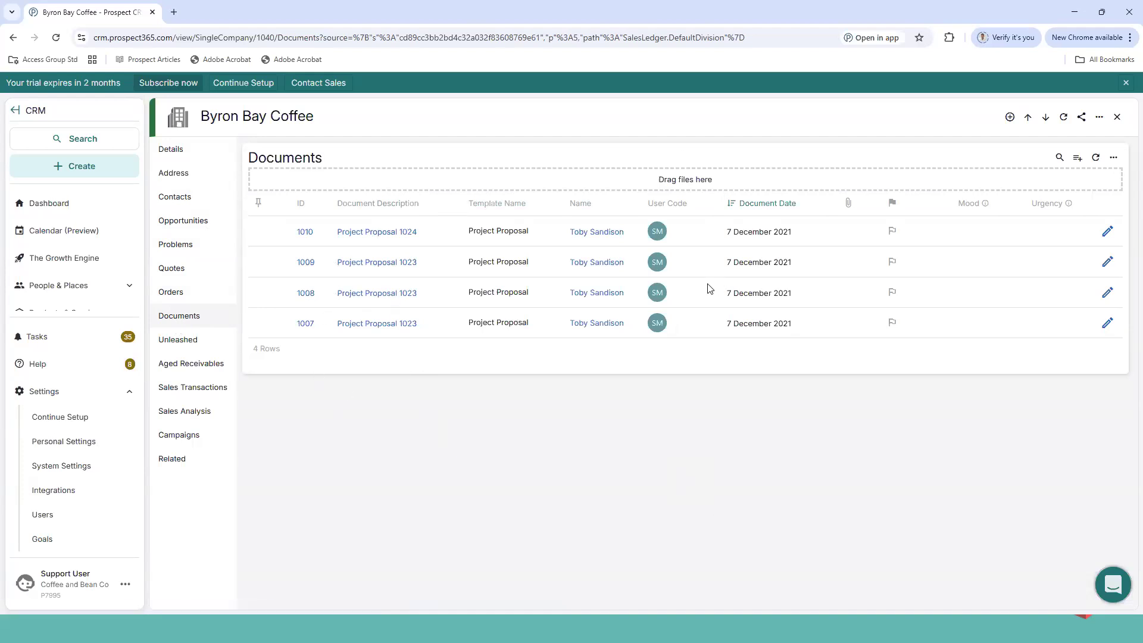
{"action": "left_click", "coordinate": [184, 339]}
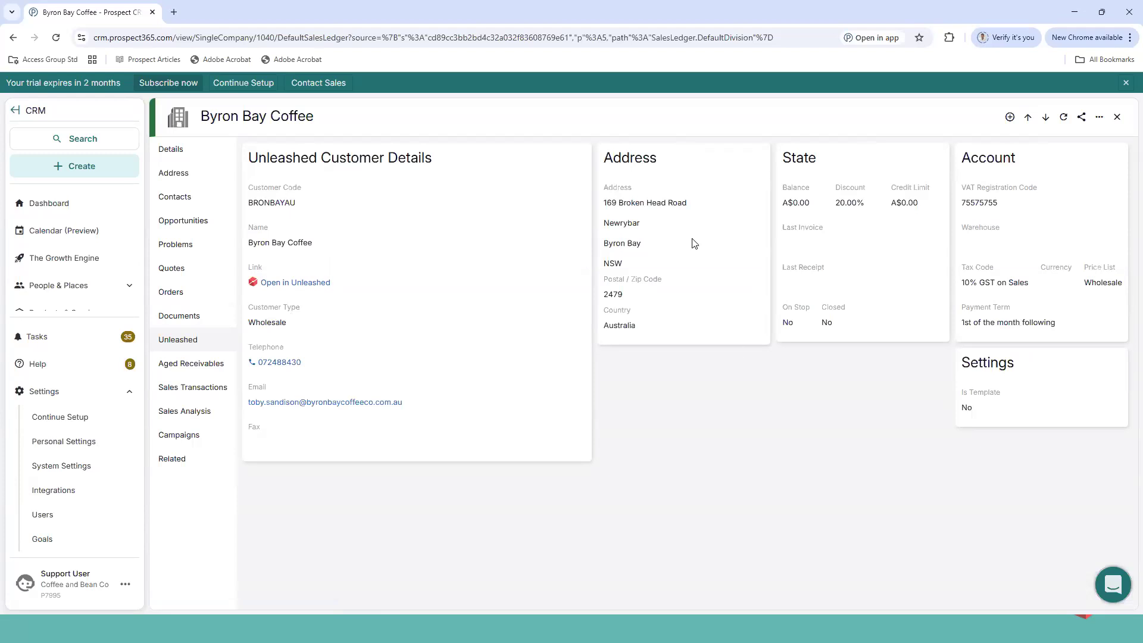
{"action": "left_click", "coordinate": [199, 363]}
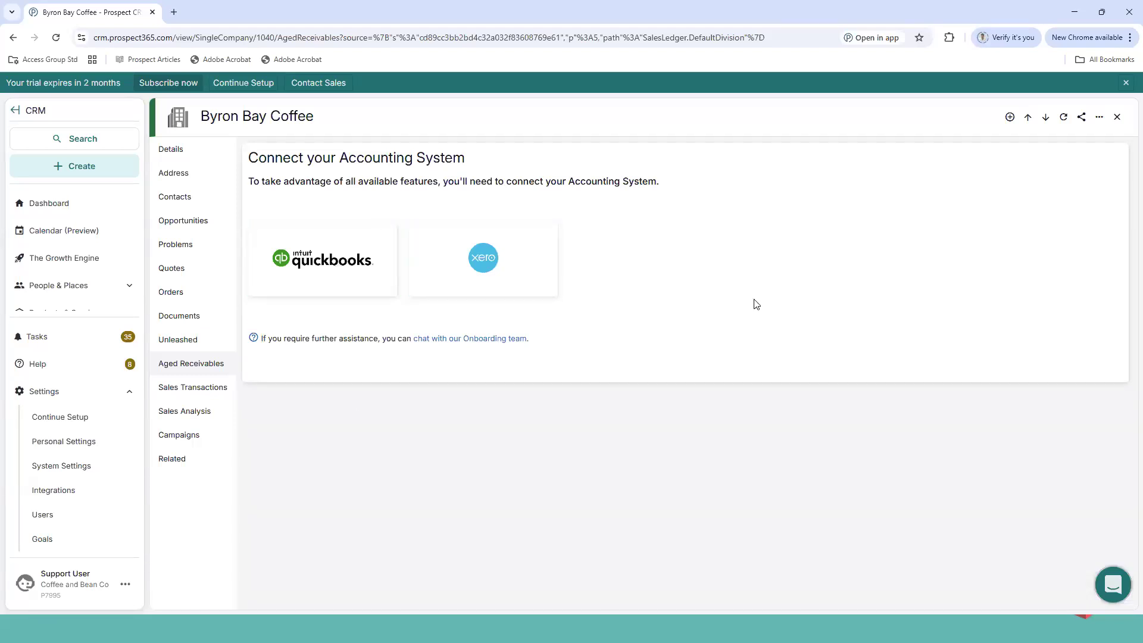
Return to Byron Bay Coffee's company details and view the Priority options in its categorisation.
{"action": "left_click", "coordinate": [260, 128]}
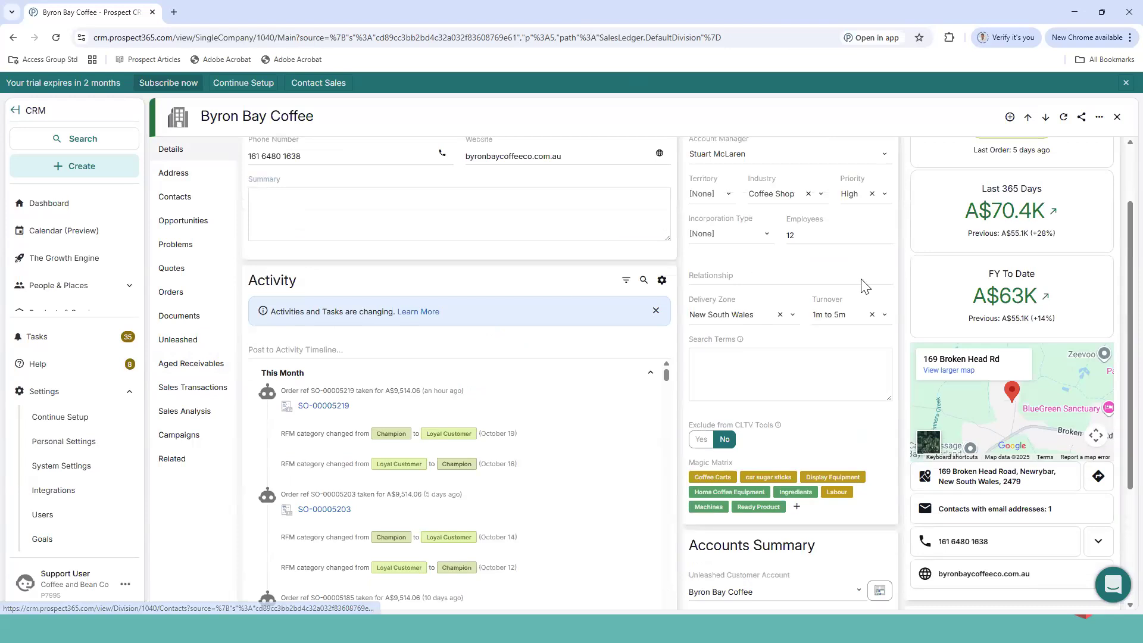
{"action": "scroll", "coordinate": [761, 195], "scroll_direction": "up", "scroll_amount": 2}
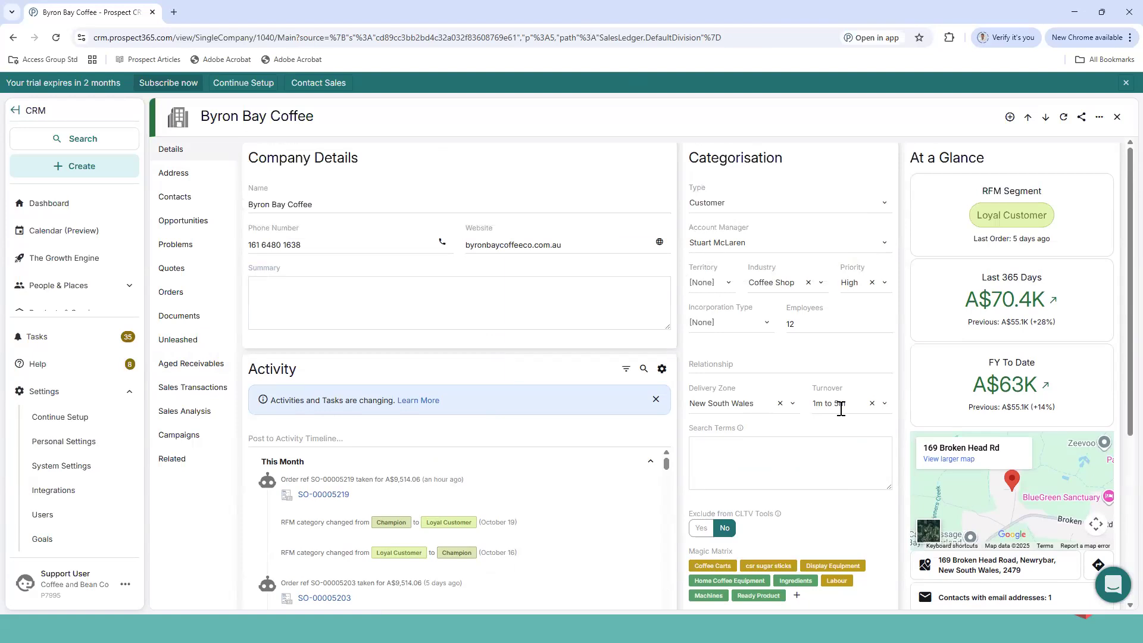
{"action": "left_click", "coordinate": [856, 282]}
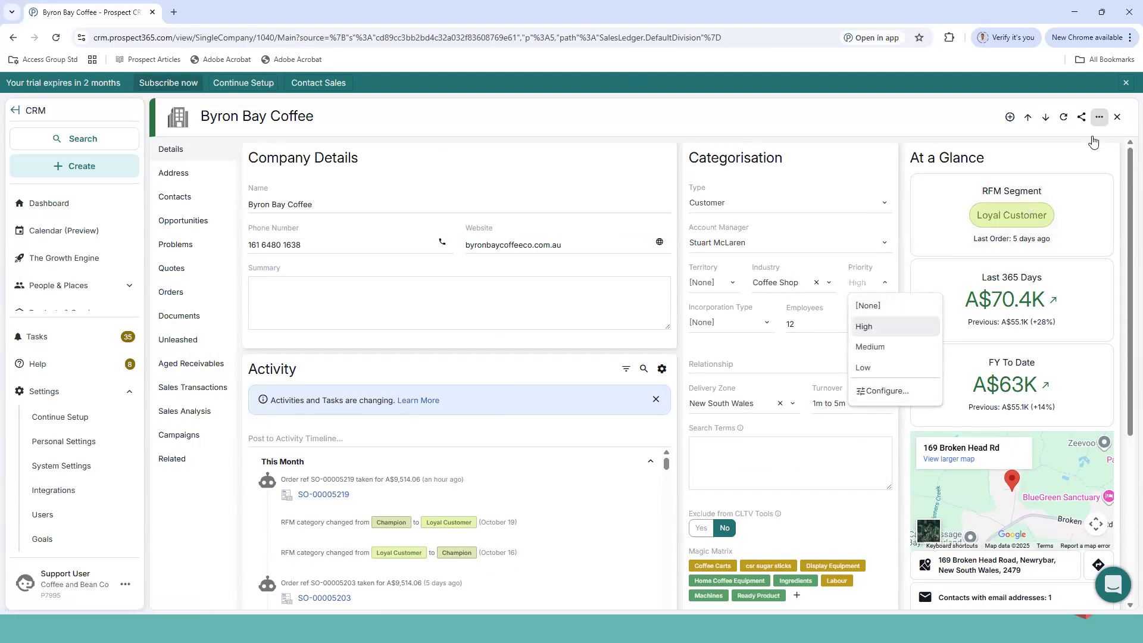
Open the customisation layout for the company record, view the dictionary choices, and exit without changing anything.
{"action": "left_click", "coordinate": [1099, 117]}
{"action": "left_click", "coordinate": [1044, 313]}
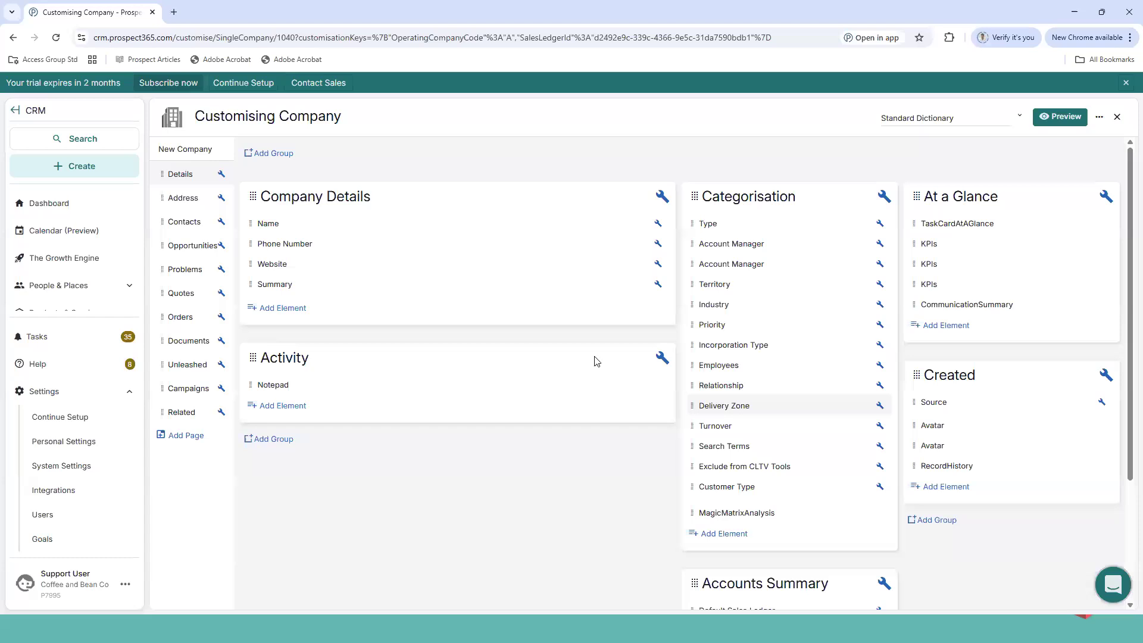
{"action": "left_click", "coordinate": [959, 117]}
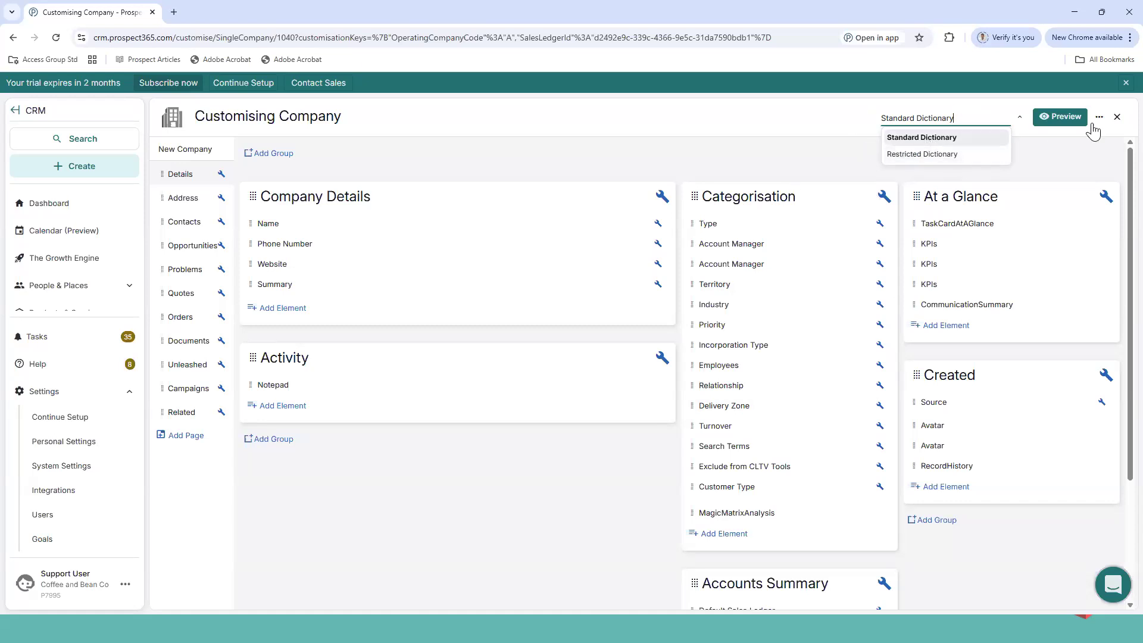
{"action": "left_click", "coordinate": [1116, 116]}
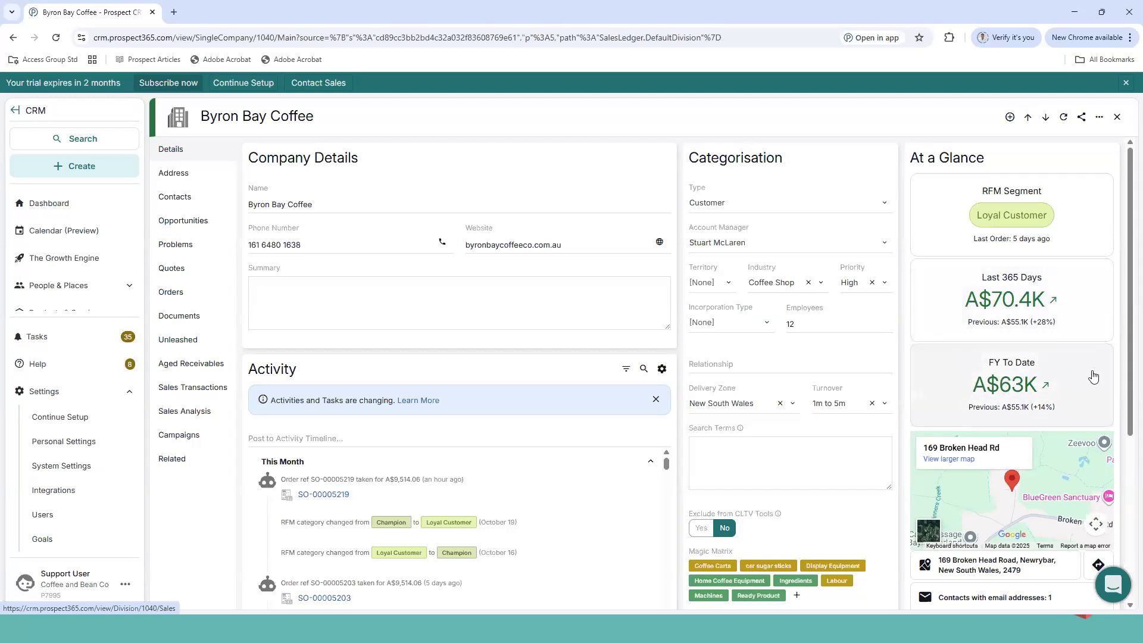
Open the sales transactions behind the Last 365 Days figure and examine the columns from SKU through to Order Date.
{"action": "scroll", "coordinate": [1006, 381], "scroll_direction": "down", "scroll_amount": 1}
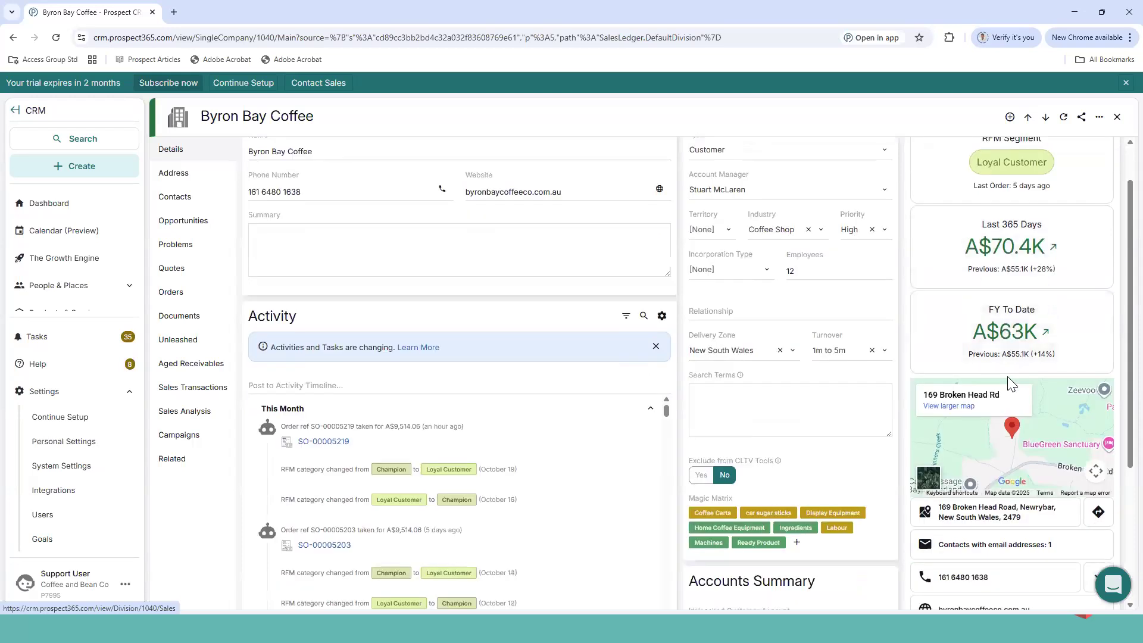
{"action": "scroll", "coordinate": [1025, 387], "scroll_direction": "up", "scroll_amount": 1}
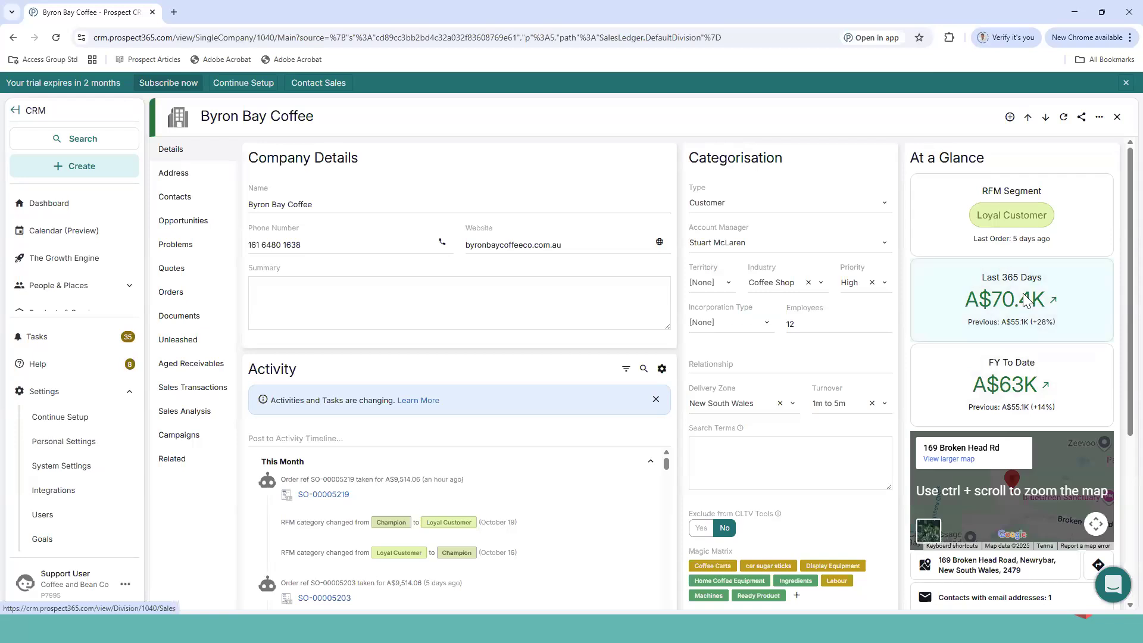
{"action": "left_click", "coordinate": [1024, 289]}
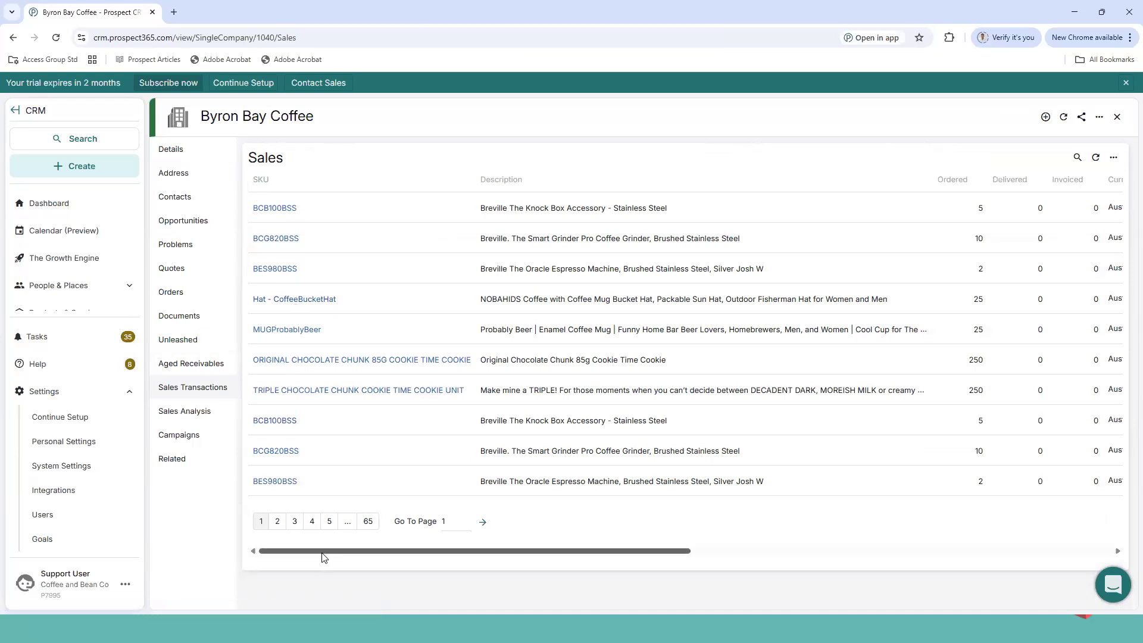
{"action": "left_click_drag", "start_coordinate": [349, 556], "coordinate": [691, 551]}
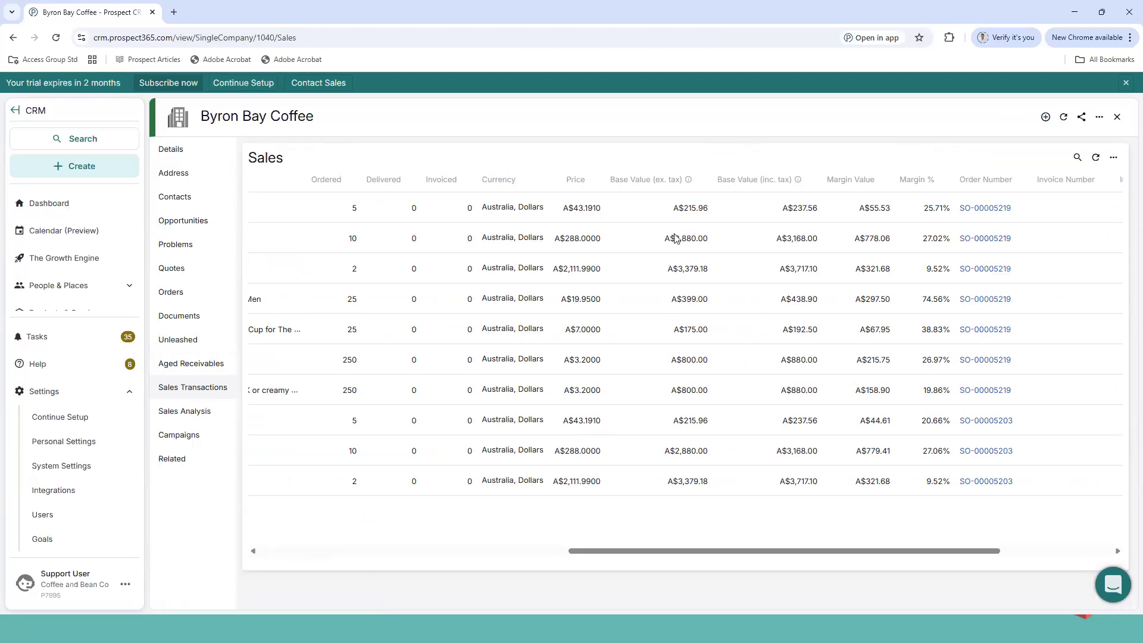
{"action": "left_click_drag", "start_coordinate": [837, 550], "coordinate": [952, 544]}
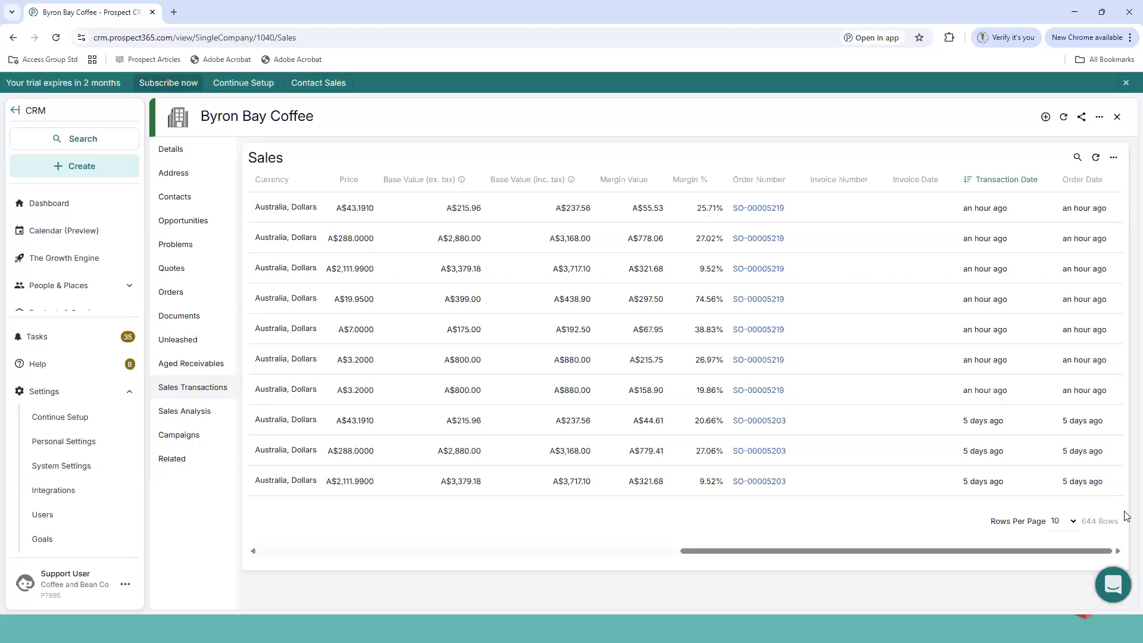
Search Byron Bay Coffee's sales transactions for "beans", examine the matching product lines, and clear the search.
{"action": "left_click", "coordinate": [1077, 157]}
{"action": "type", "text": "beans"}
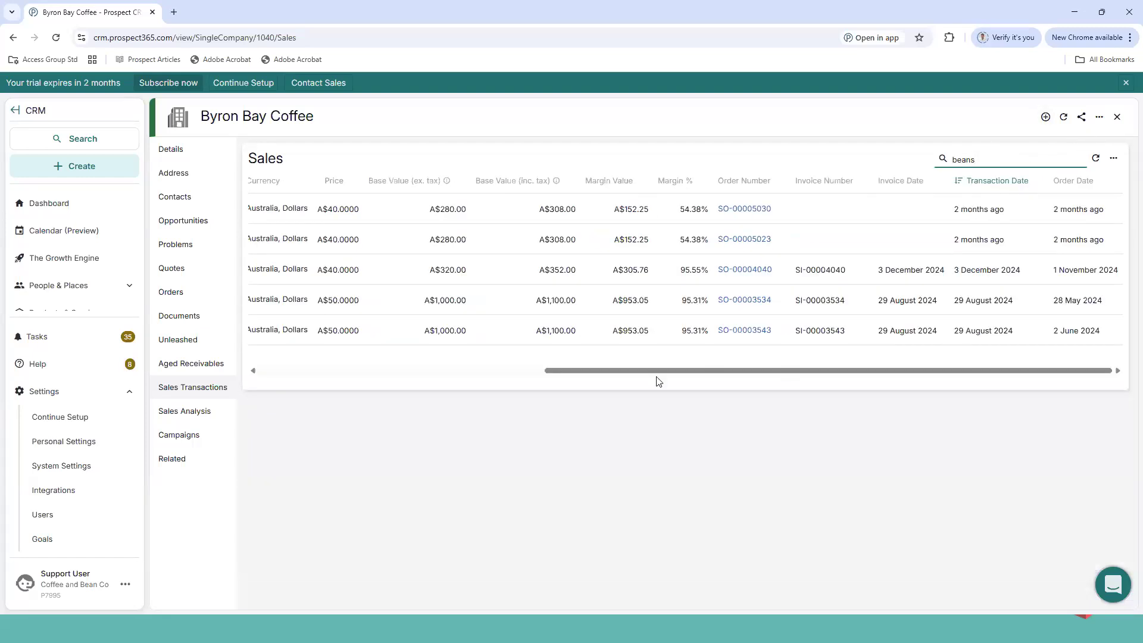
{"action": "left_click_drag", "start_coordinate": [634, 376], "coordinate": [324, 377]}
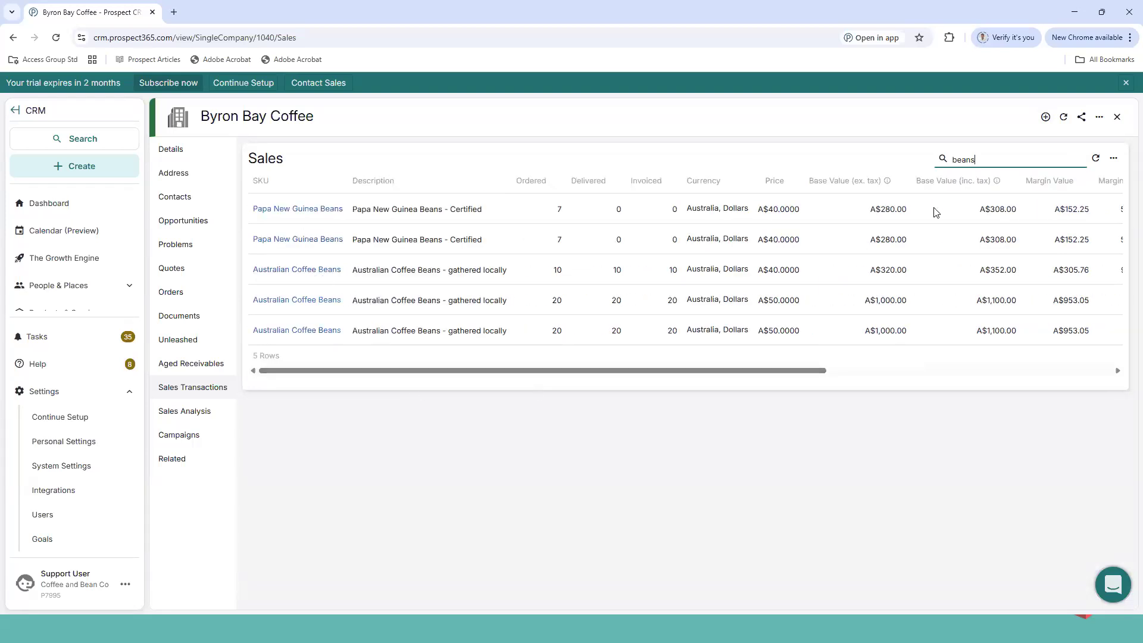
{"action": "double_click", "coordinate": [1006, 162]}
{"action": "key", "text": "BackSpace"}
Examine the By Month chart in Byron Bay Coffee's Sales Analysis over a narrower date range, along with its full monthly sales report.
{"action": "left_click", "coordinate": [199, 415]}
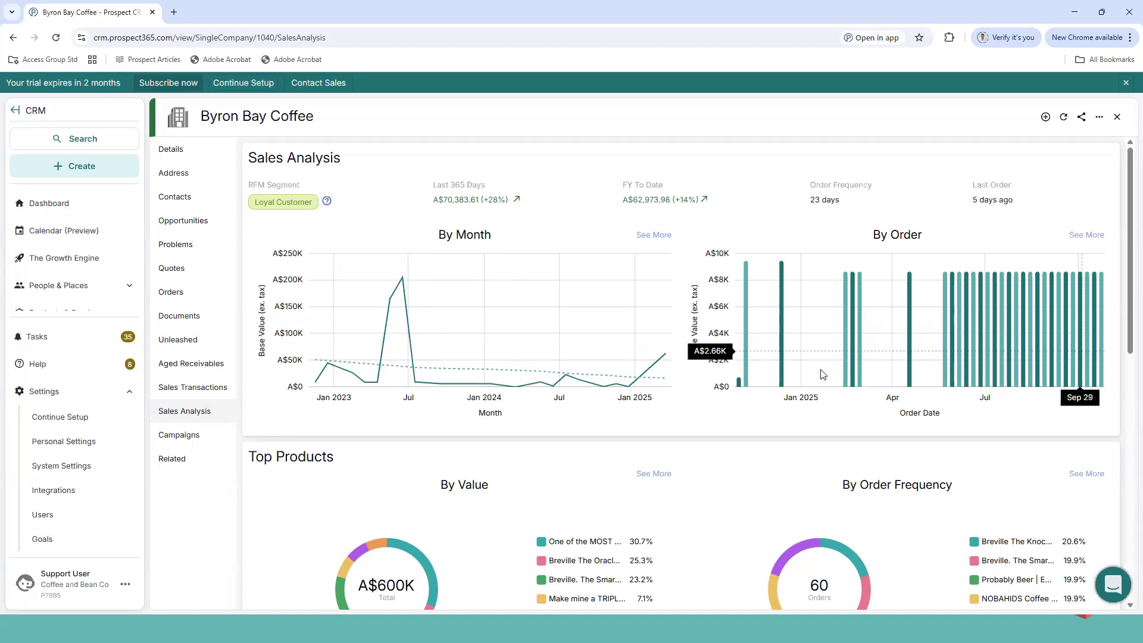
{"action": "left_click_drag", "start_coordinate": [485, 381], "coordinate": [648, 392]}
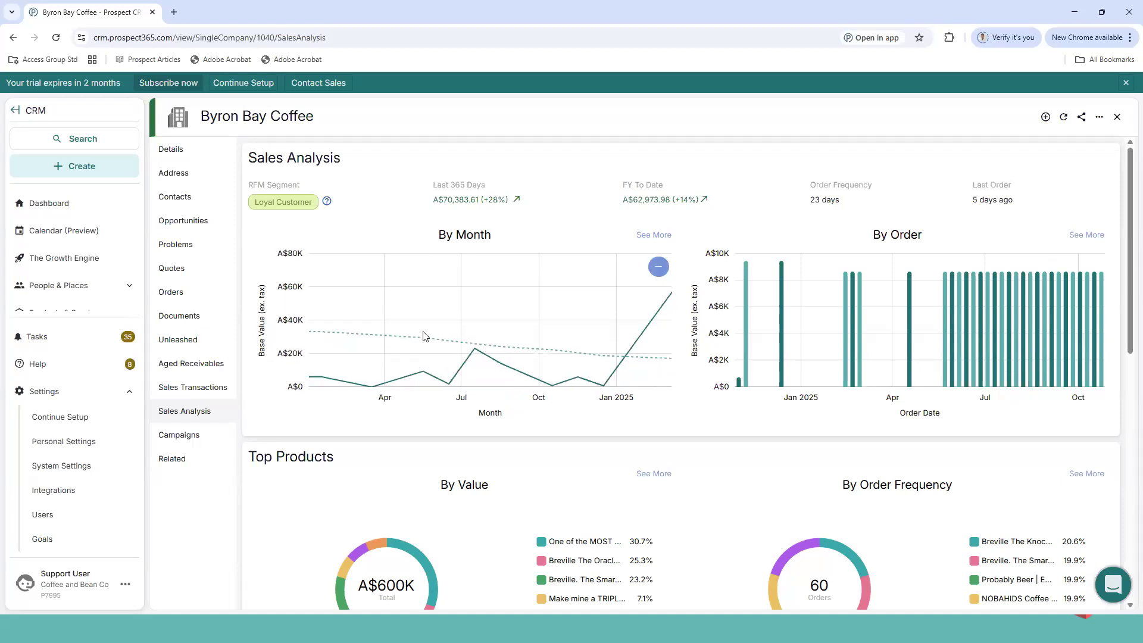
{"action": "left_click", "coordinate": [659, 266]}
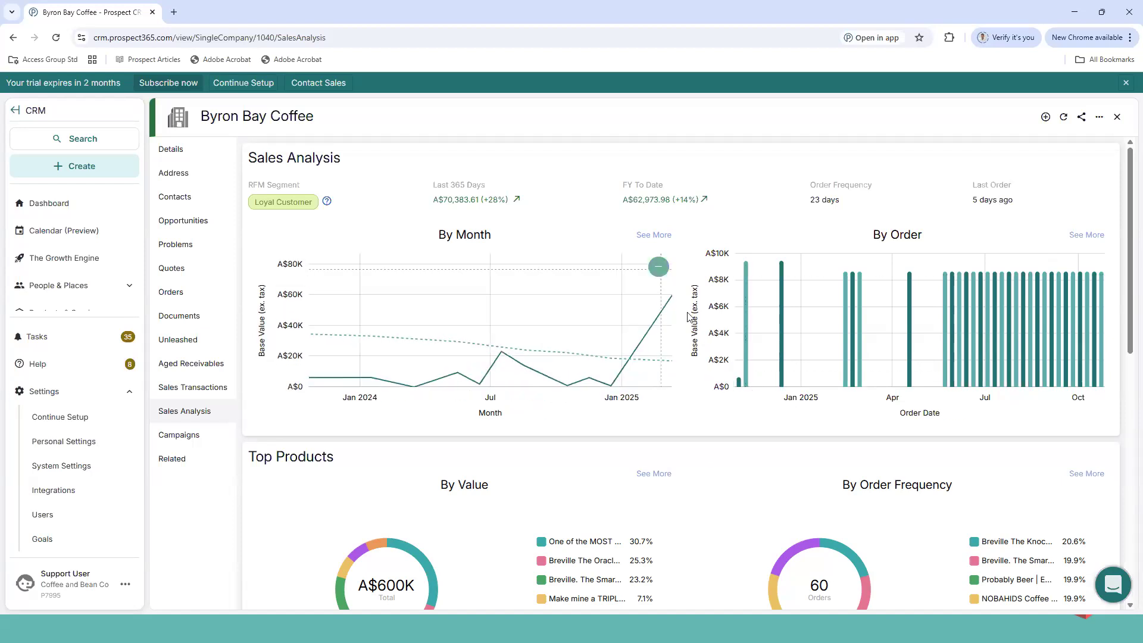
{"action": "left_click", "coordinate": [658, 237]}
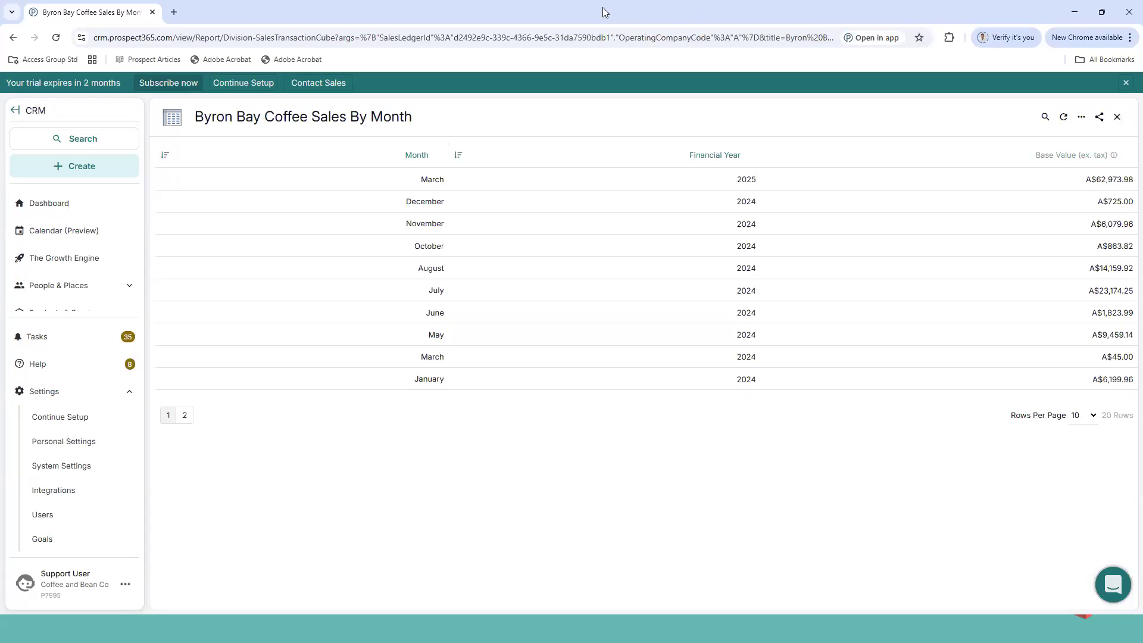
{"action": "left_click", "coordinate": [1118, 120]}
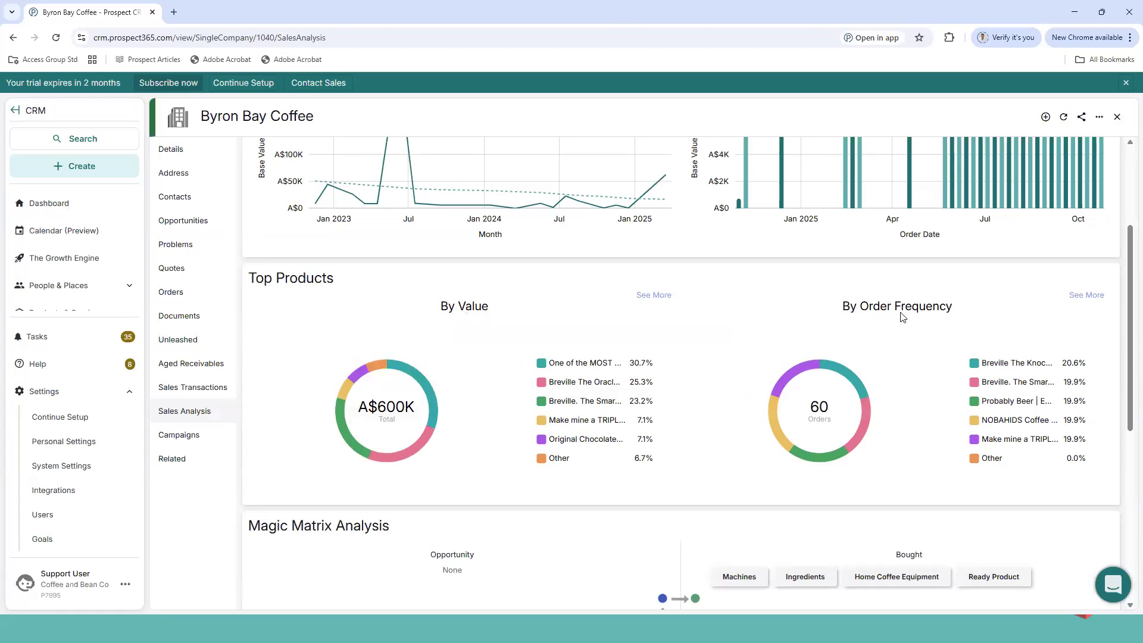
Examine the Top Products By Value chart and its full report, including the value total and each product's ordered quantity.
{"action": "mouse_move", "coordinate": [427, 390]}
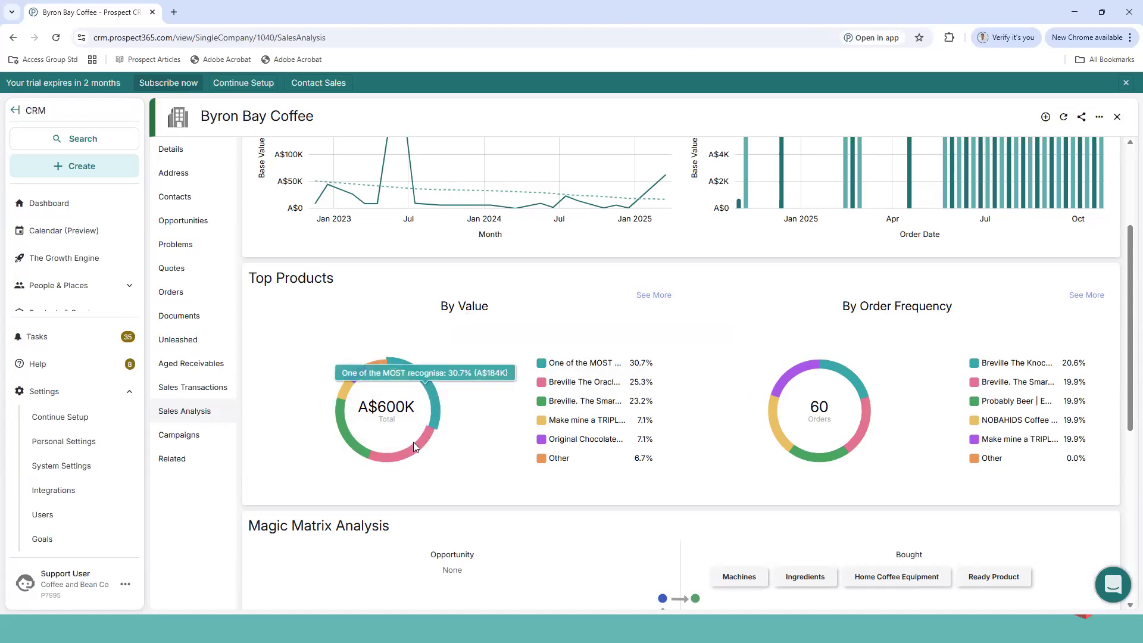
{"action": "mouse_move", "coordinate": [408, 451]}
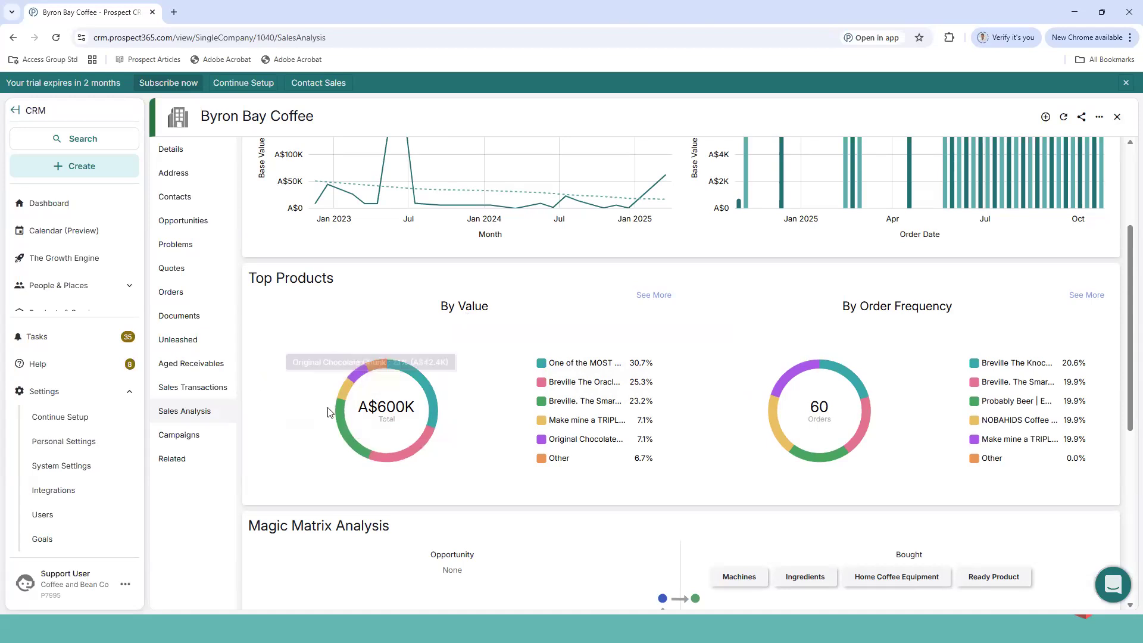
{"action": "left_click", "coordinate": [640, 295]}
{"action": "left_click_drag", "start_coordinate": [191, 156], "coordinate": [291, 156]}
{"action": "left_click_drag", "start_coordinate": [344, 122], "coordinate": [1035, 261]}
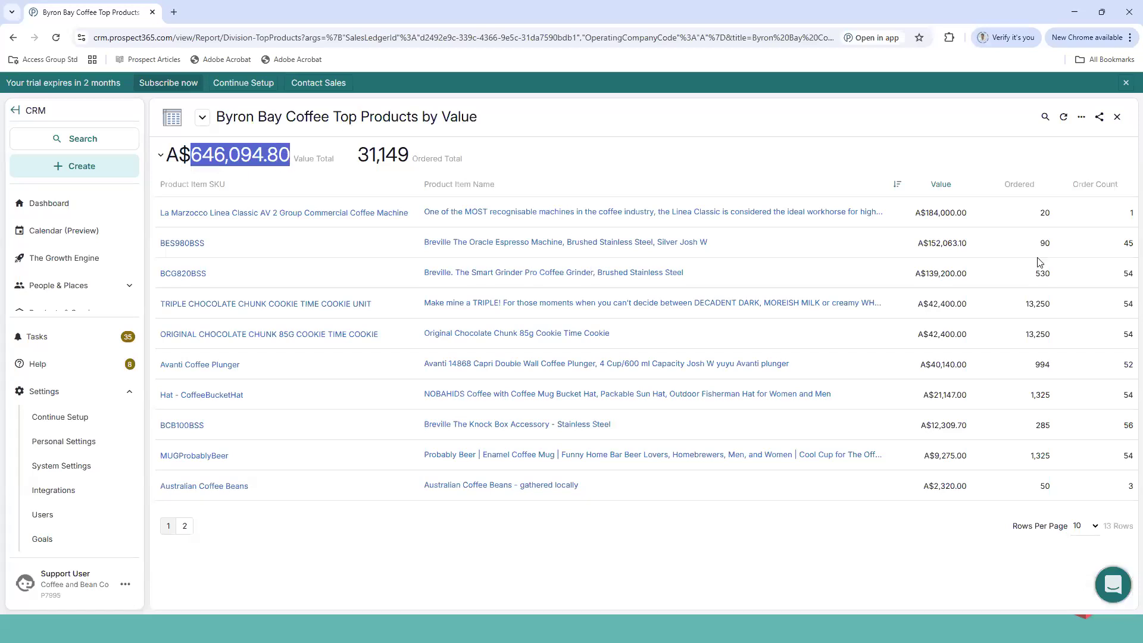
{"action": "left_click", "coordinate": [1059, 419]}
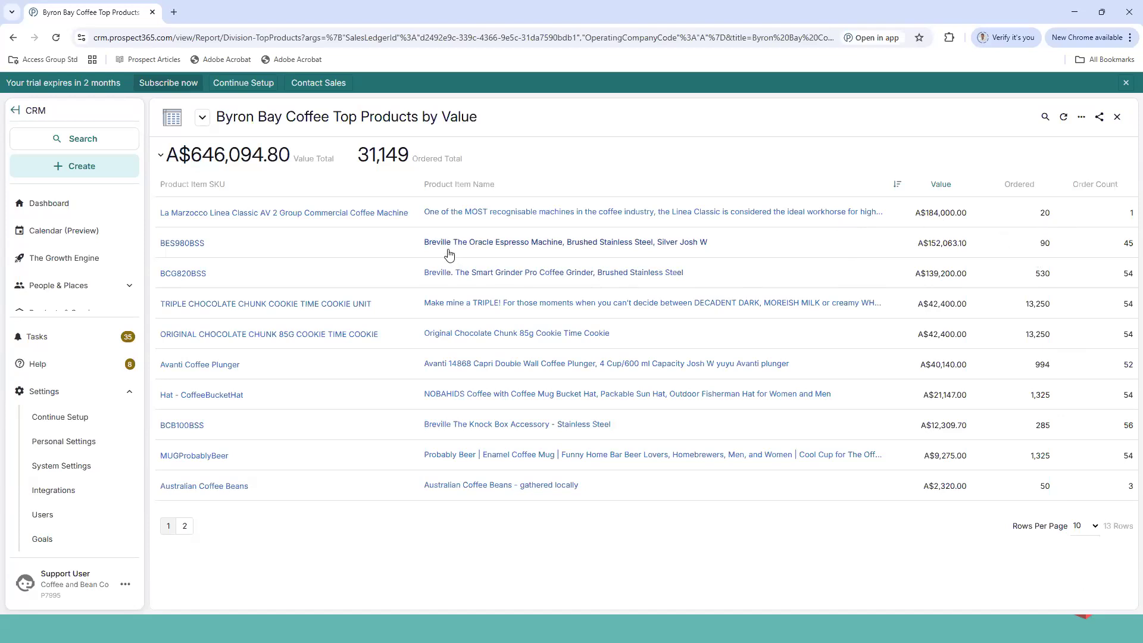
Open the Breville The Oracle Espresso Machine product from the top products report and examine its details and specification.
{"action": "mouse_move", "coordinate": [536, 253]}
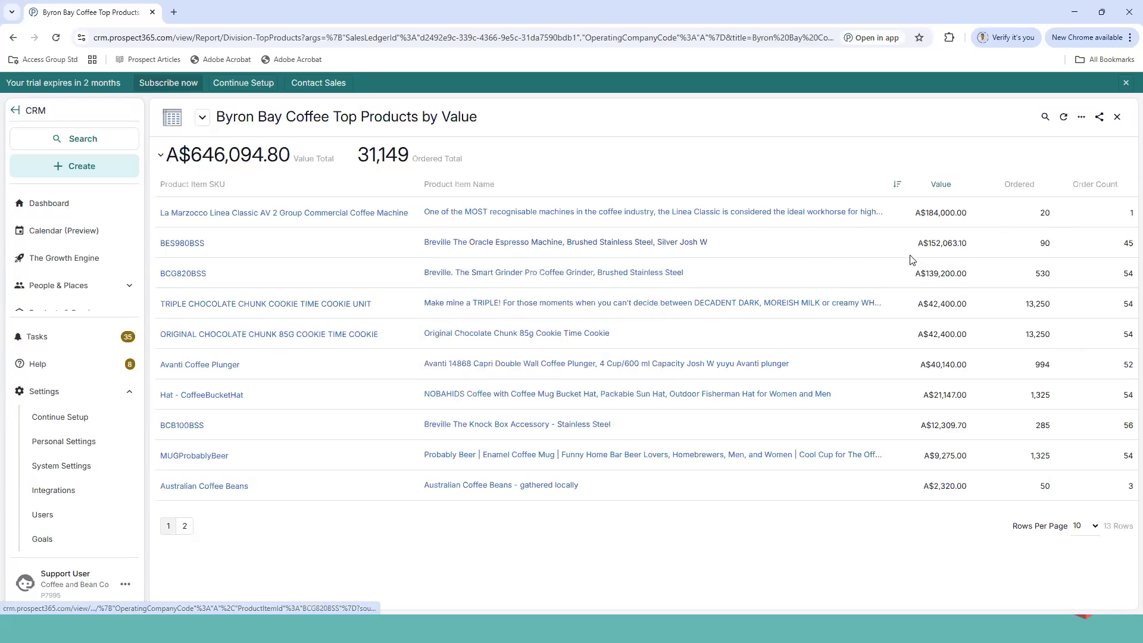
{"action": "left_click", "coordinate": [641, 248]}
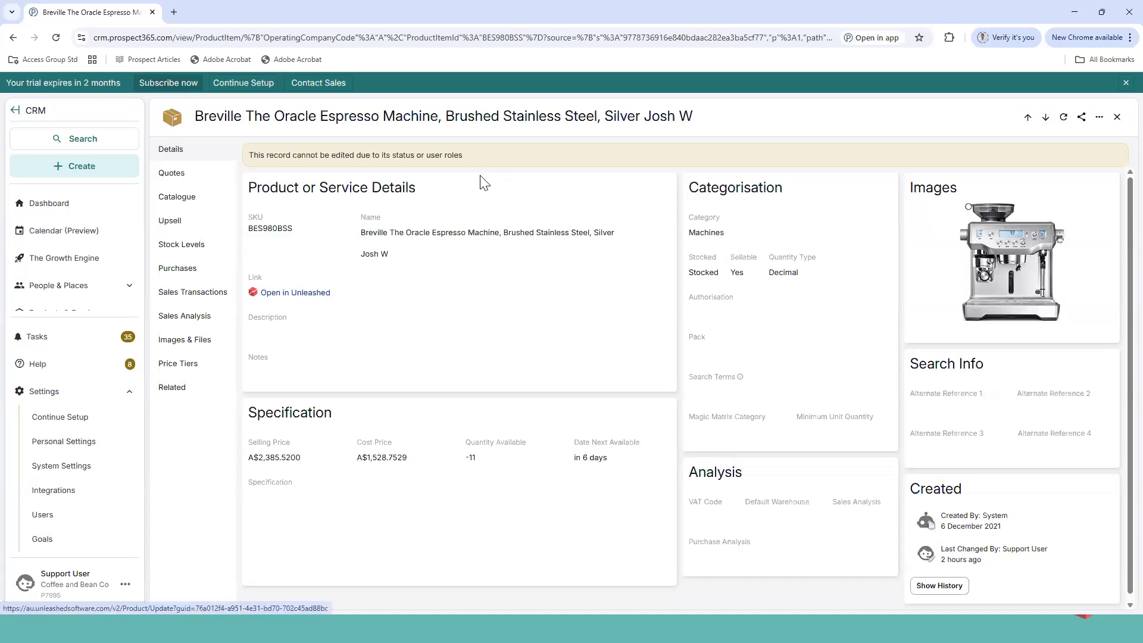
{"action": "left_click_drag", "start_coordinate": [253, 154], "coordinate": [240, 161]}
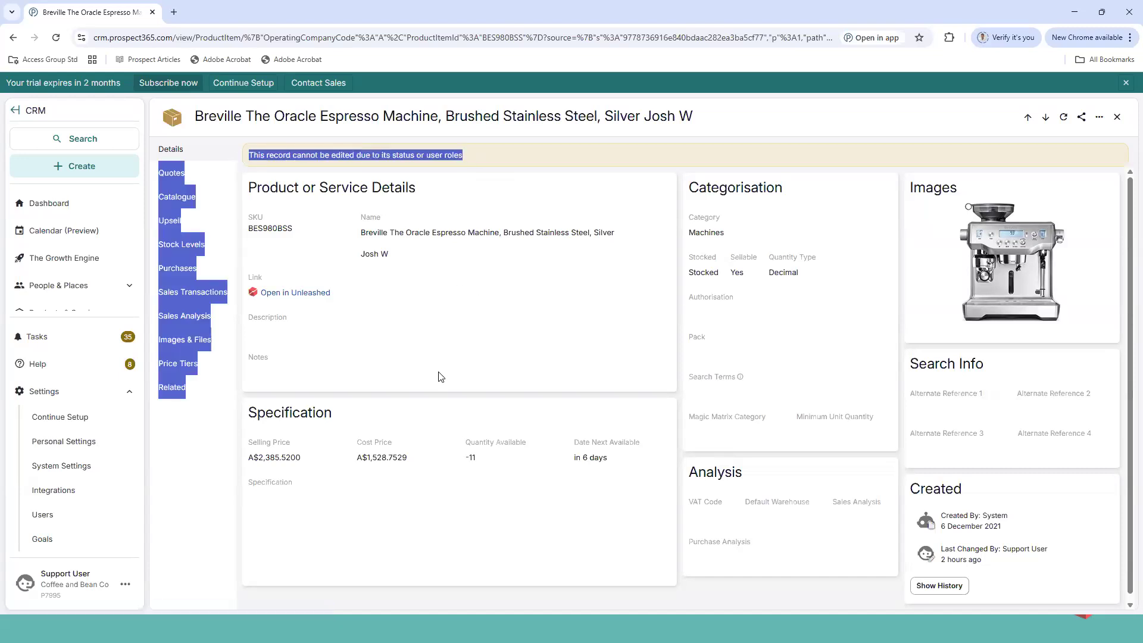
{"action": "left_click", "coordinate": [355, 206]}
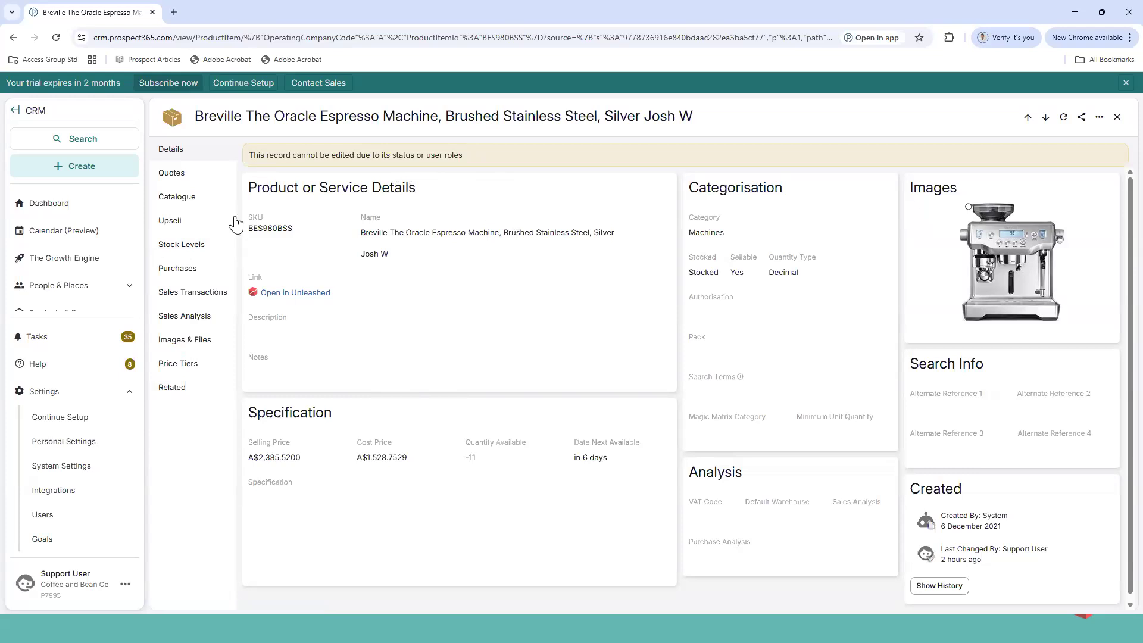
View the espresso machine's stock by warehouse, its suppliers and purchase orders, and its sales transactions.
{"action": "left_click", "coordinate": [202, 244]}
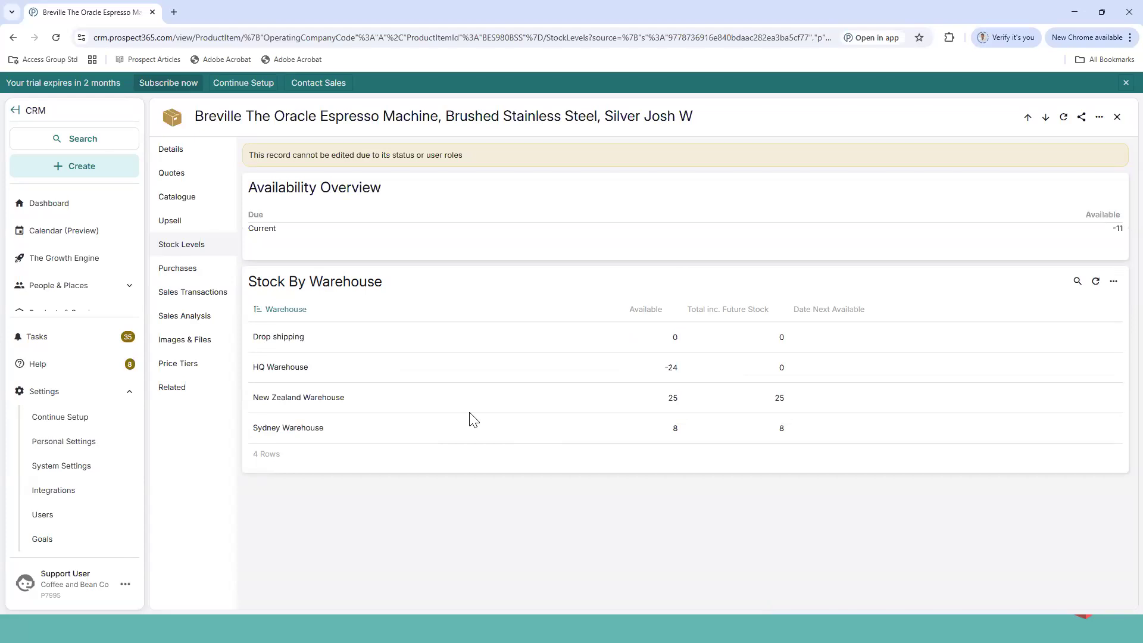
{"action": "left_click", "coordinate": [186, 273]}
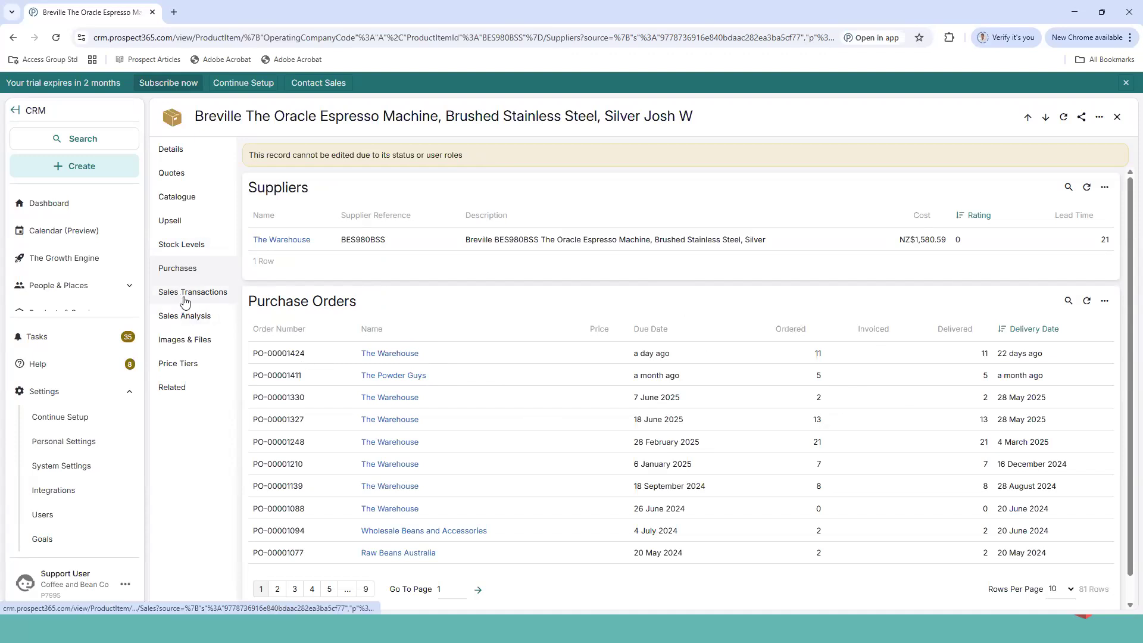
{"action": "left_click", "coordinate": [185, 304]}
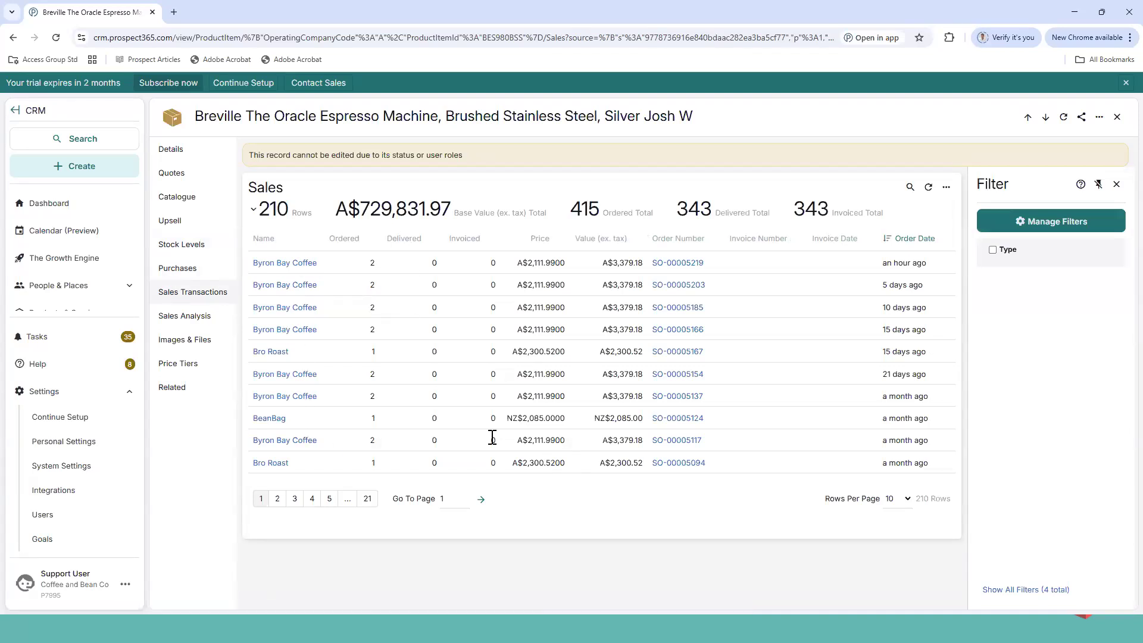
Examine the espresso machine's Sales Analysis, including its top buyers, monthly buying pattern and the options available for the Buying Pattern list.
{"action": "left_click", "coordinate": [205, 320]}
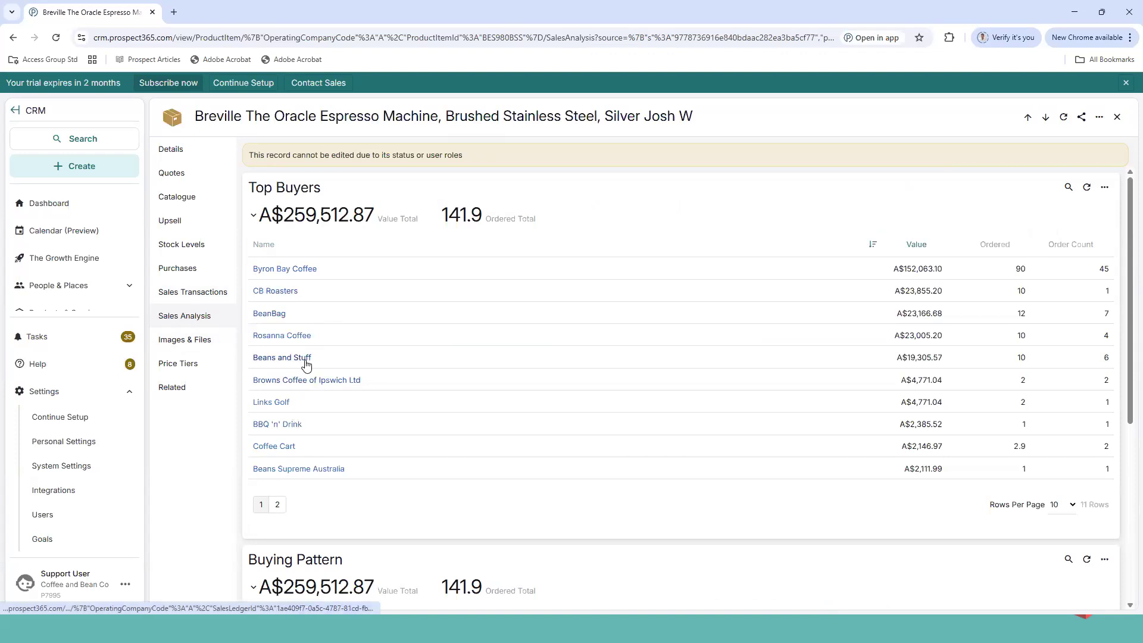
{"action": "scroll", "coordinate": [659, 298], "scroll_direction": "down", "scroll_amount": 5}
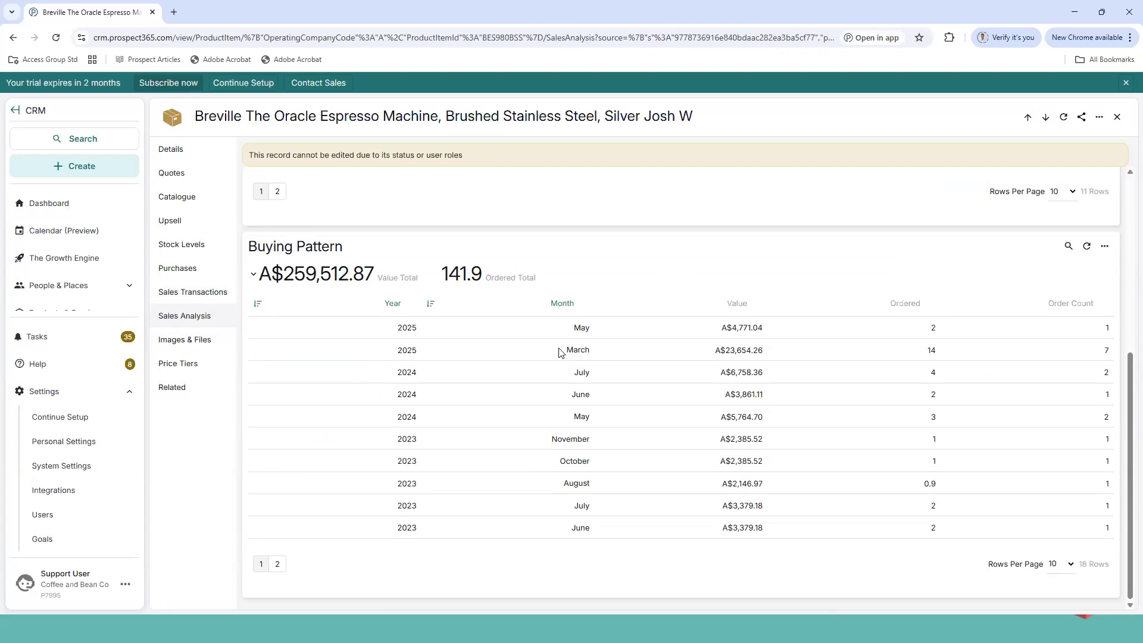
{"action": "left_click", "coordinate": [1105, 246]}
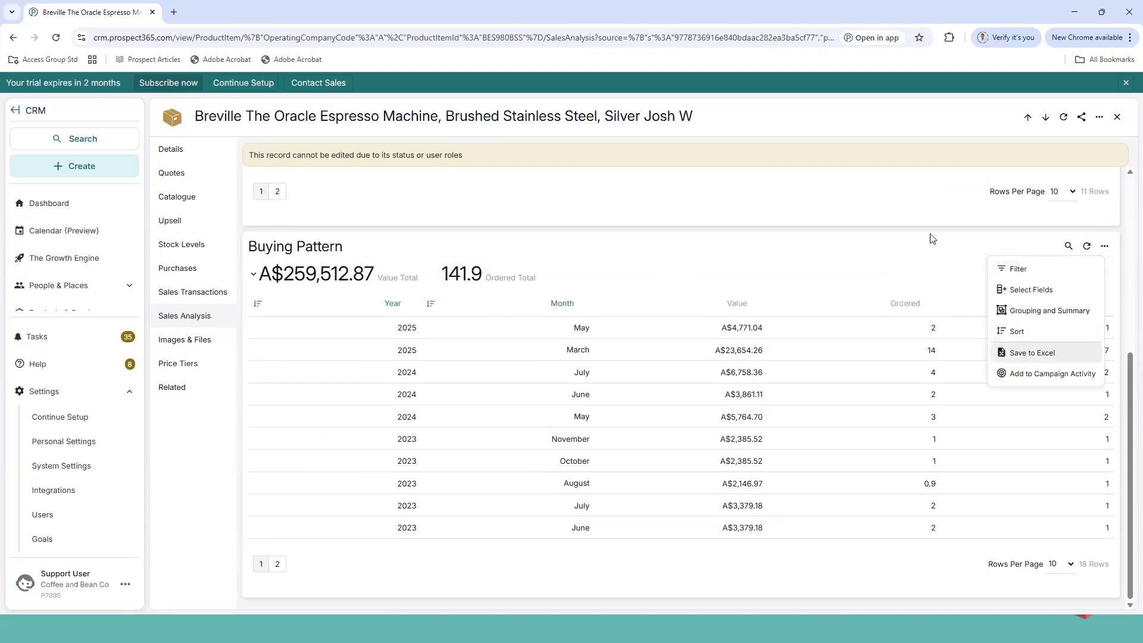
{"action": "left_click", "coordinate": [901, 282]}
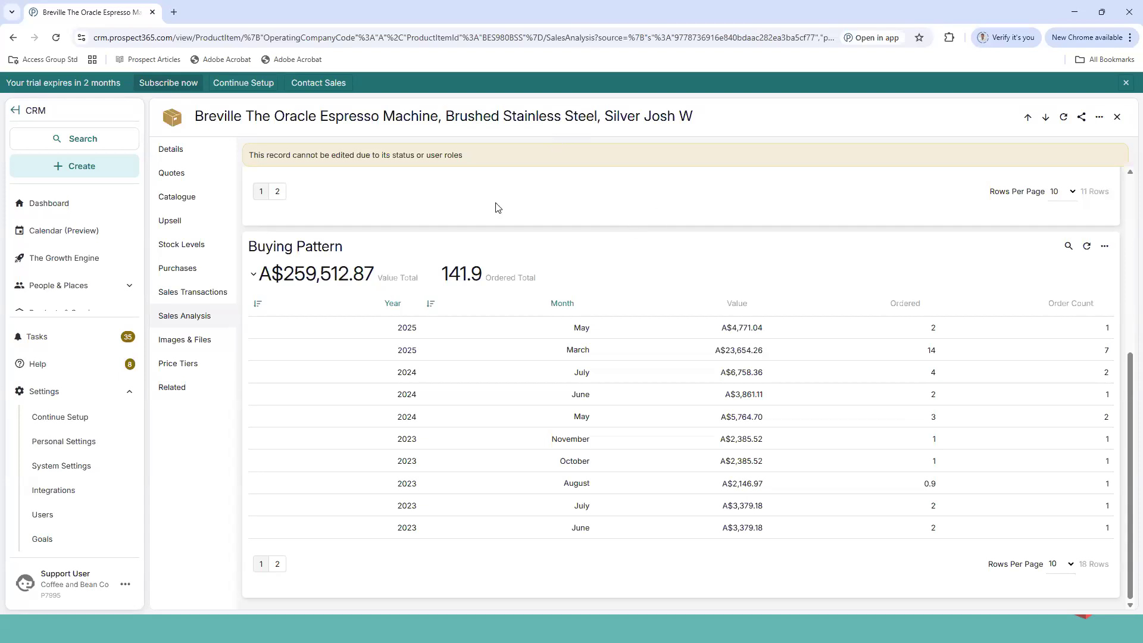
View the espresso machine's images and files, price tiers and details, and expand its Recommended linked products for upselling.
{"action": "left_click", "coordinate": [207, 342]}
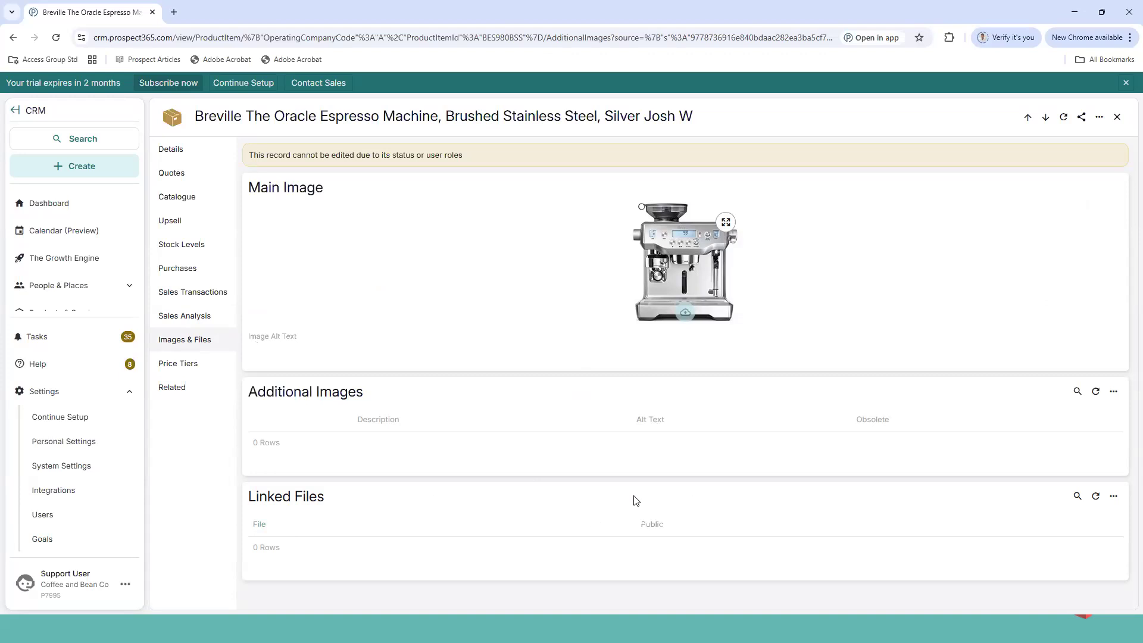
{"action": "left_click", "coordinate": [206, 369]}
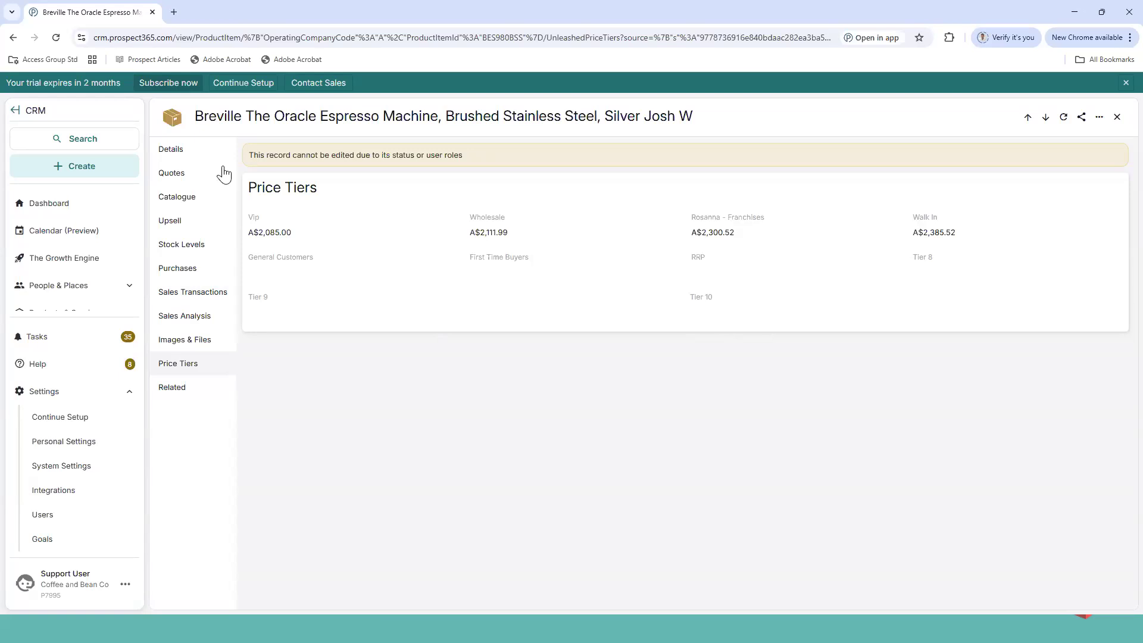
{"action": "left_click", "coordinate": [197, 154]}
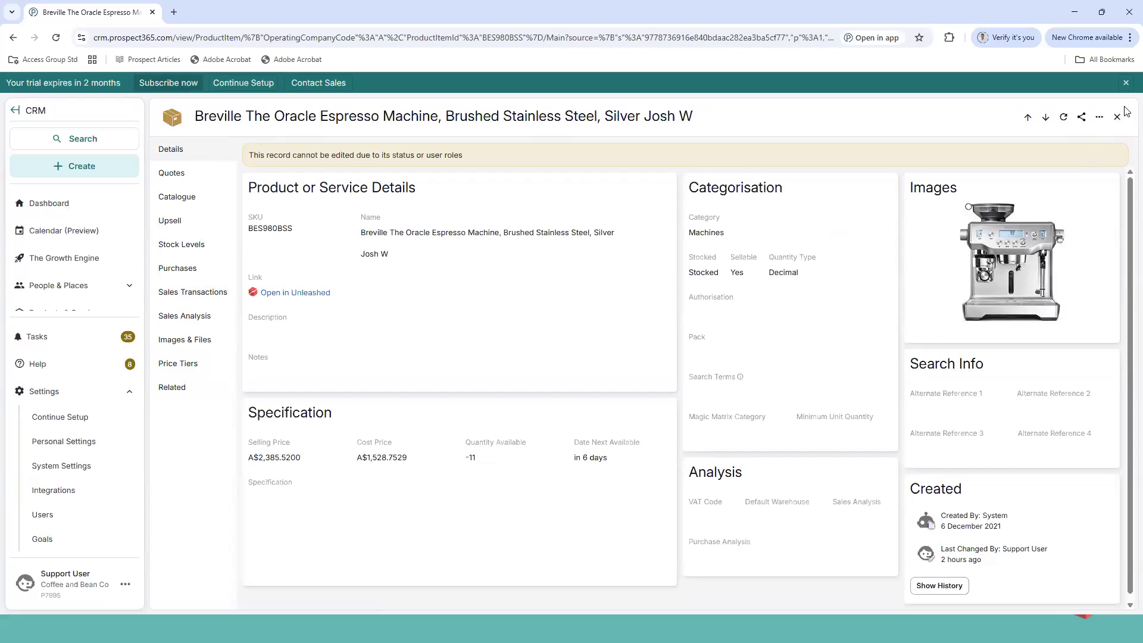
{"action": "left_click", "coordinate": [199, 228]}
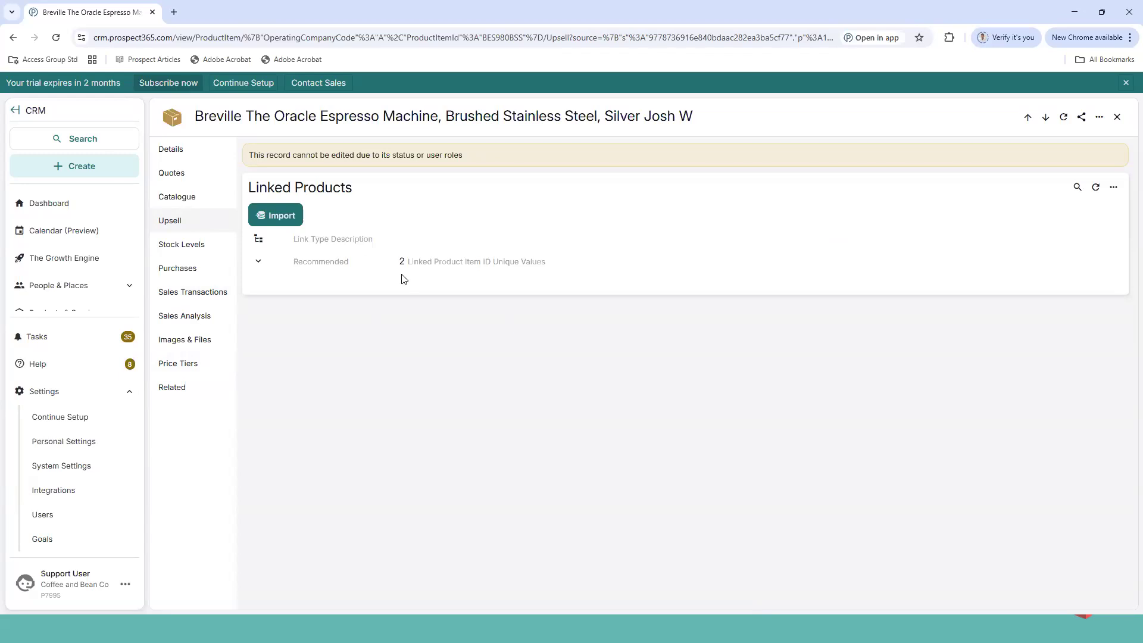
{"action": "left_click", "coordinate": [333, 267]}
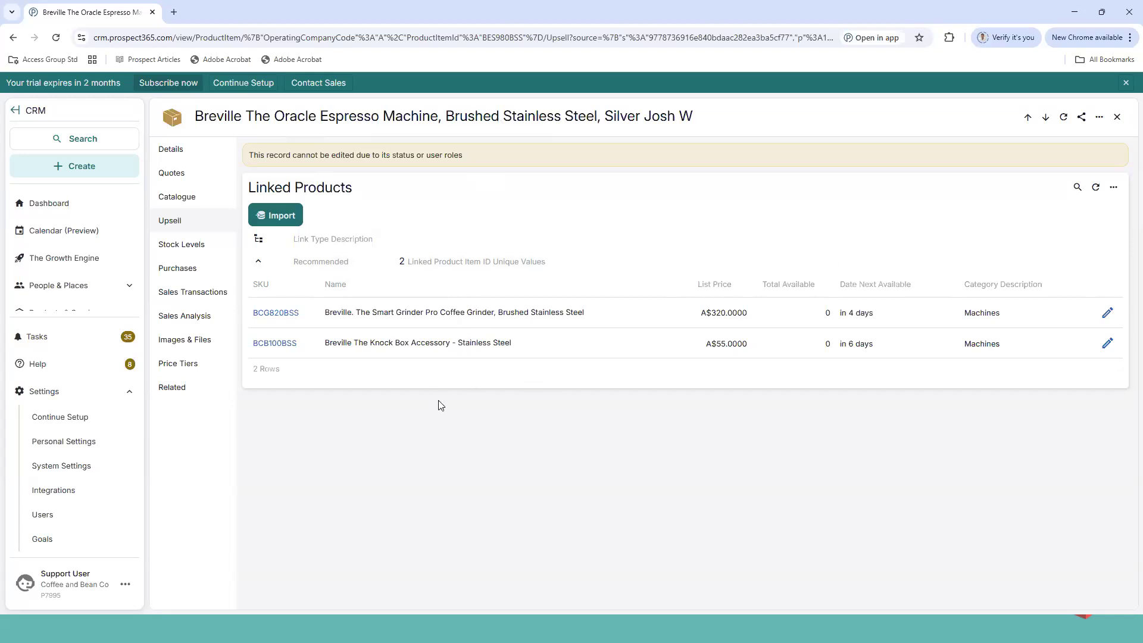
Close the product and top products report, and examine the Magic Matrix Analysis in Byron Bay Coffee's Sales Analysis.
{"action": "left_click", "coordinate": [1115, 118]}
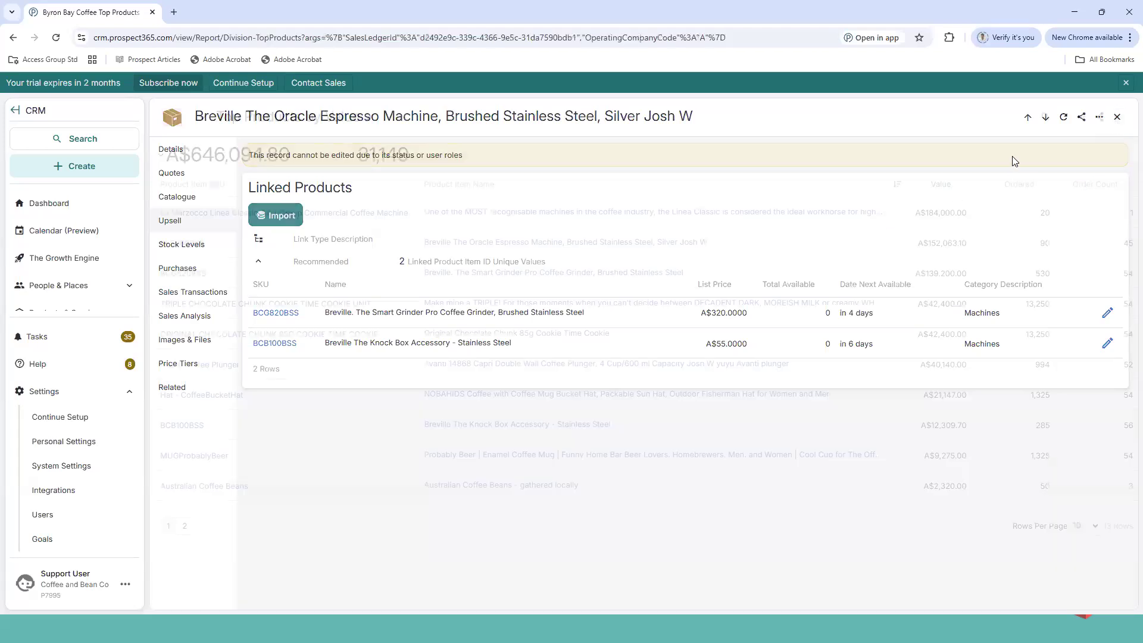
{"action": "left_click", "coordinate": [1117, 119]}
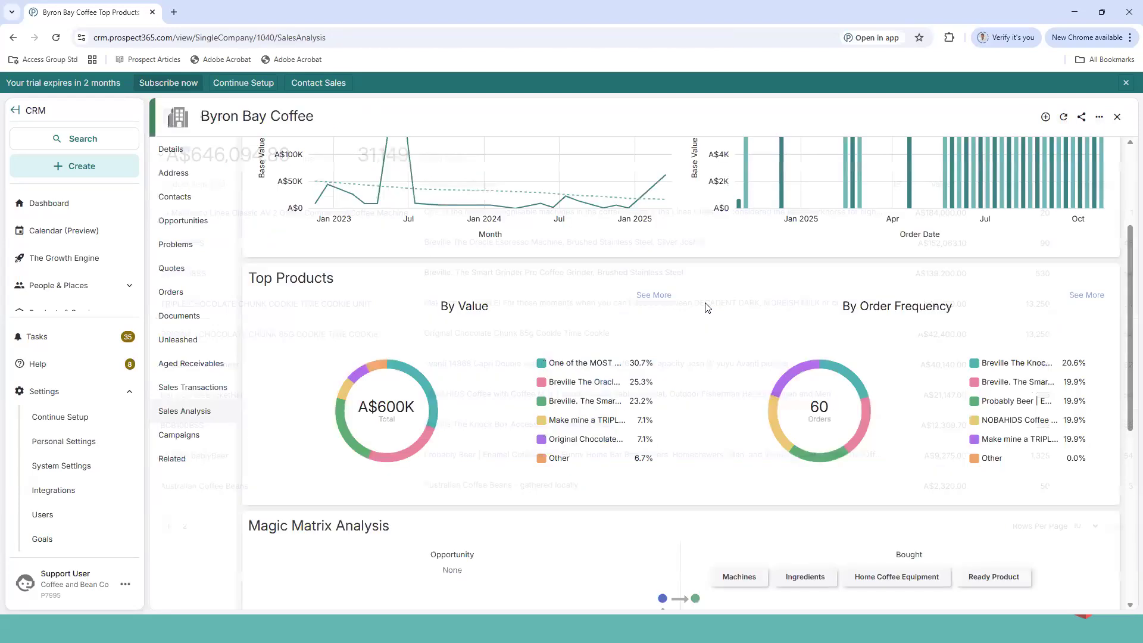
{"action": "scroll", "coordinate": [708, 304], "scroll_direction": "down", "scroll_amount": 2}
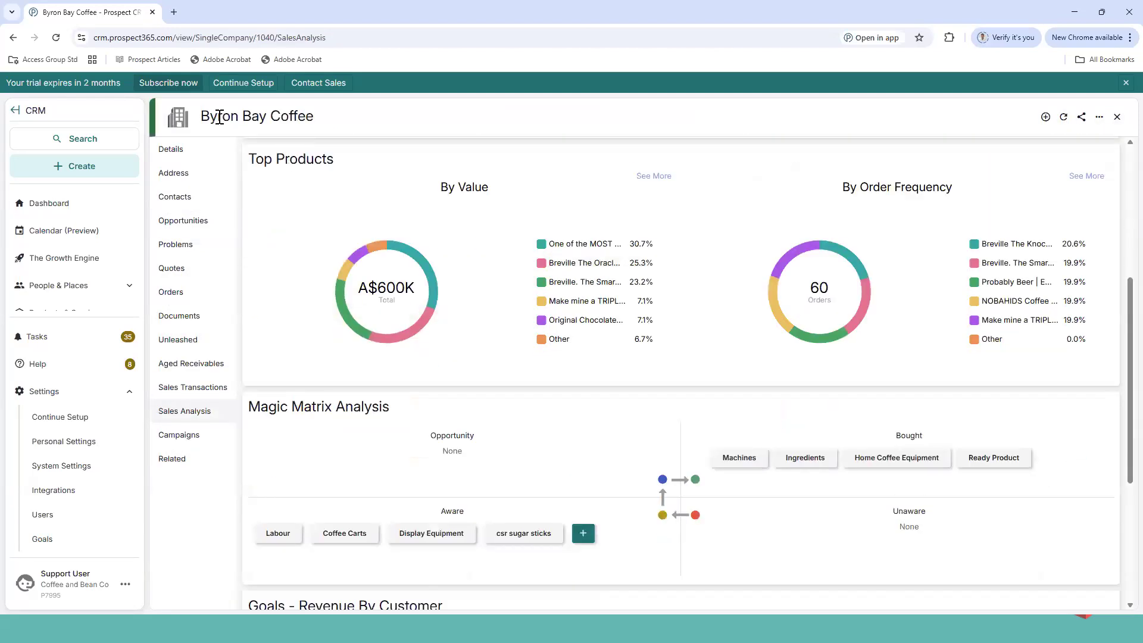
{"action": "left_click_drag", "start_coordinate": [255, 411], "coordinate": [398, 438]}
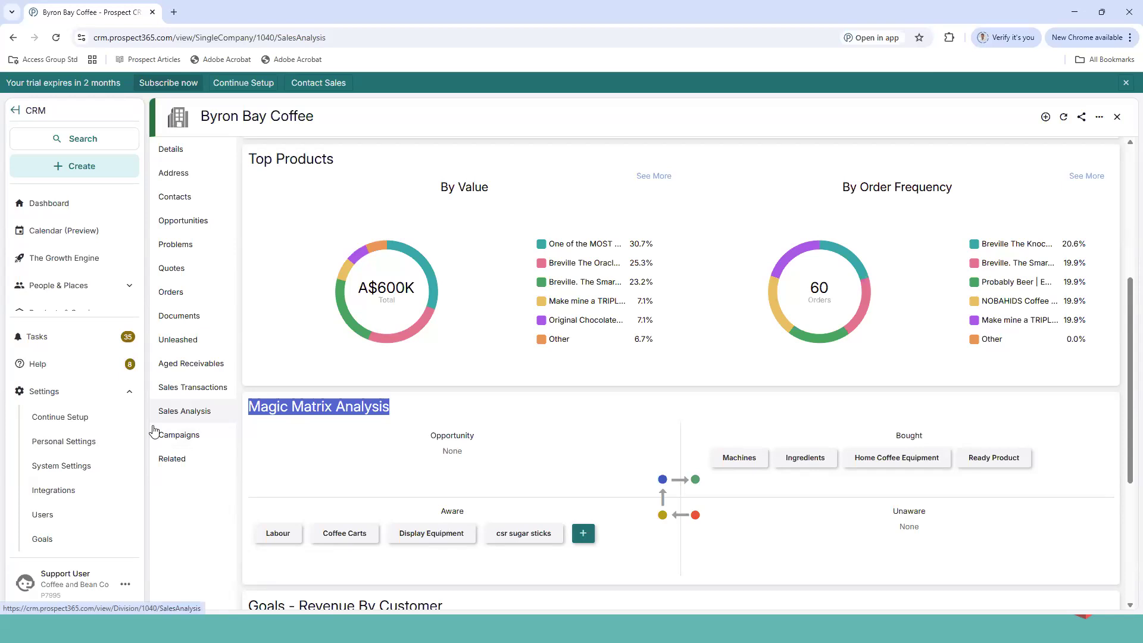
View the full Customer Trends report from the Account Manager Dashboard and its options for filtering, saving and bulk actions, and close it.
{"action": "left_click", "coordinate": [119, 208]}
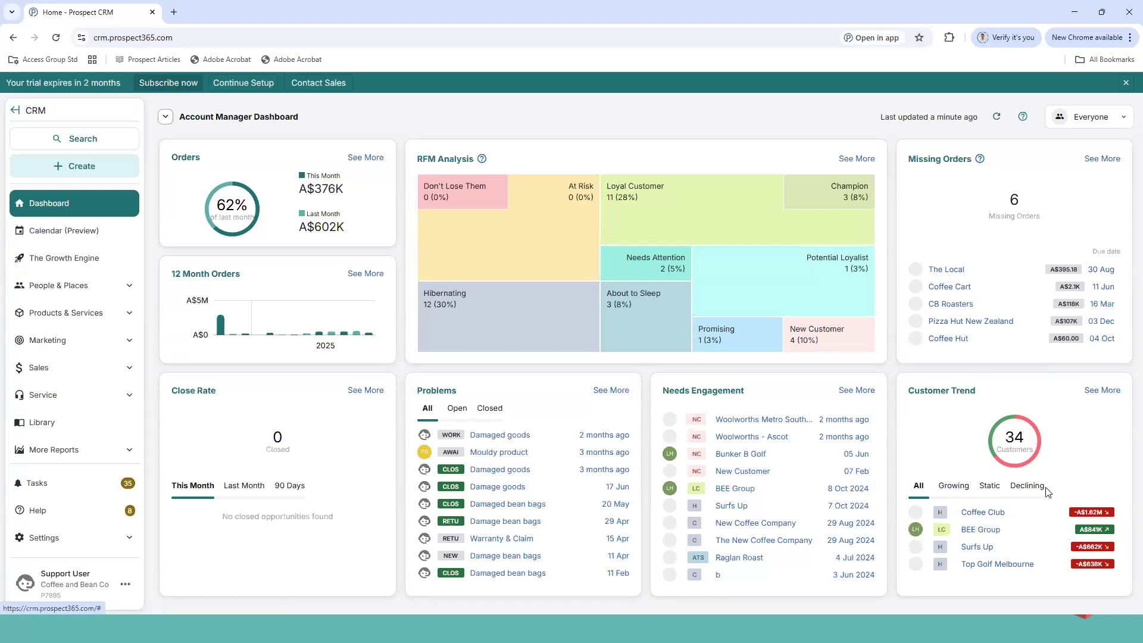
{"action": "left_click", "coordinate": [1117, 391]}
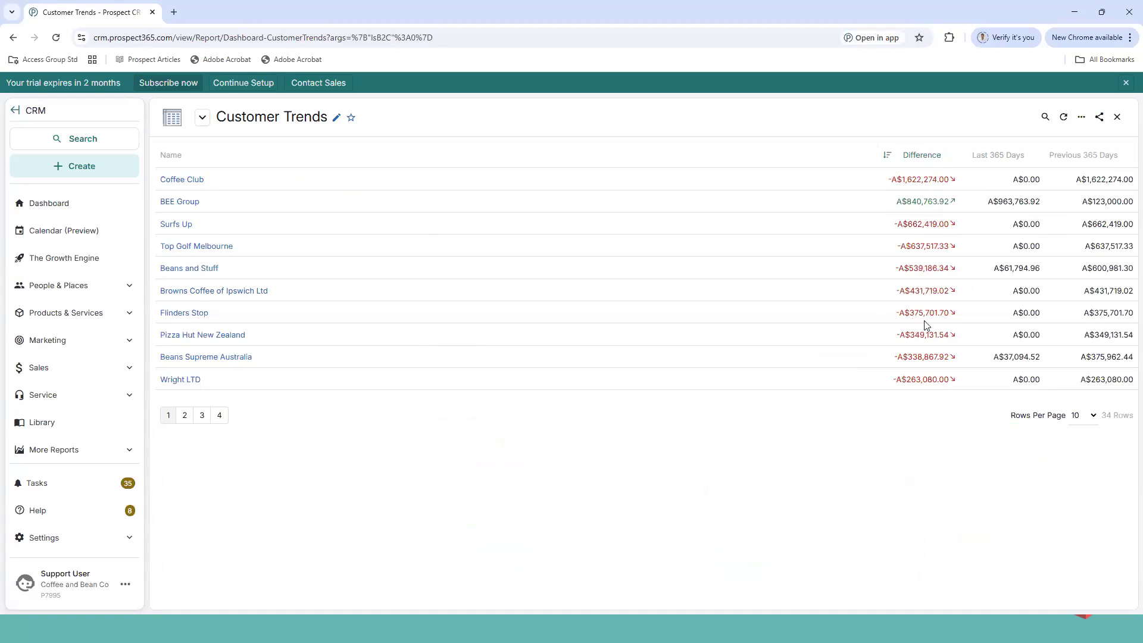
{"action": "left_click", "coordinate": [1081, 117]}
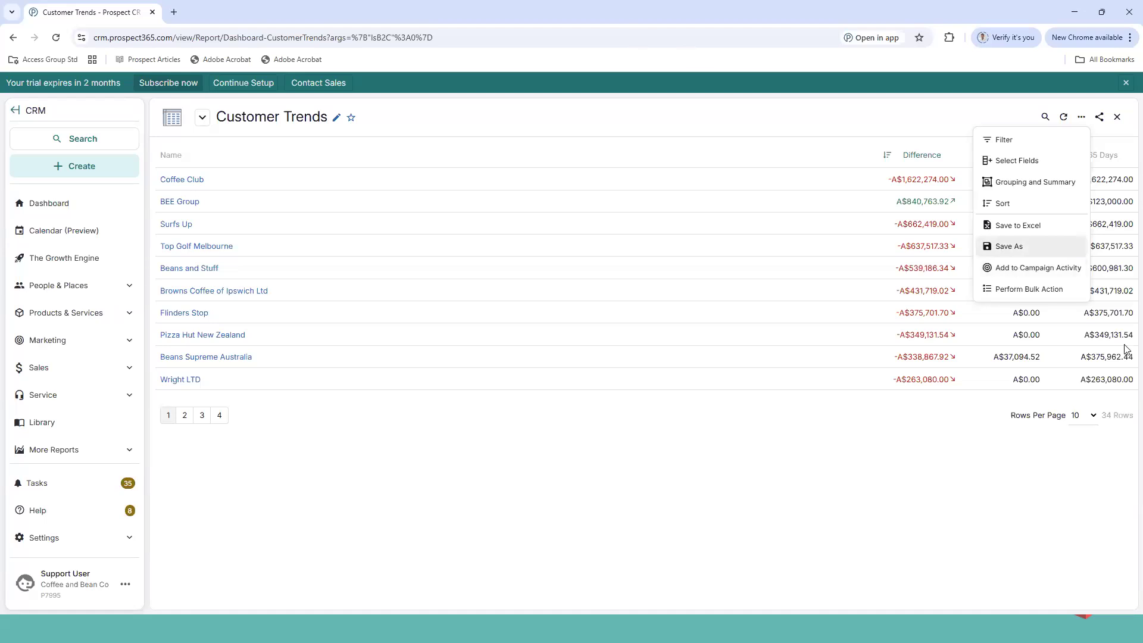
{"action": "left_click", "coordinate": [921, 122]}
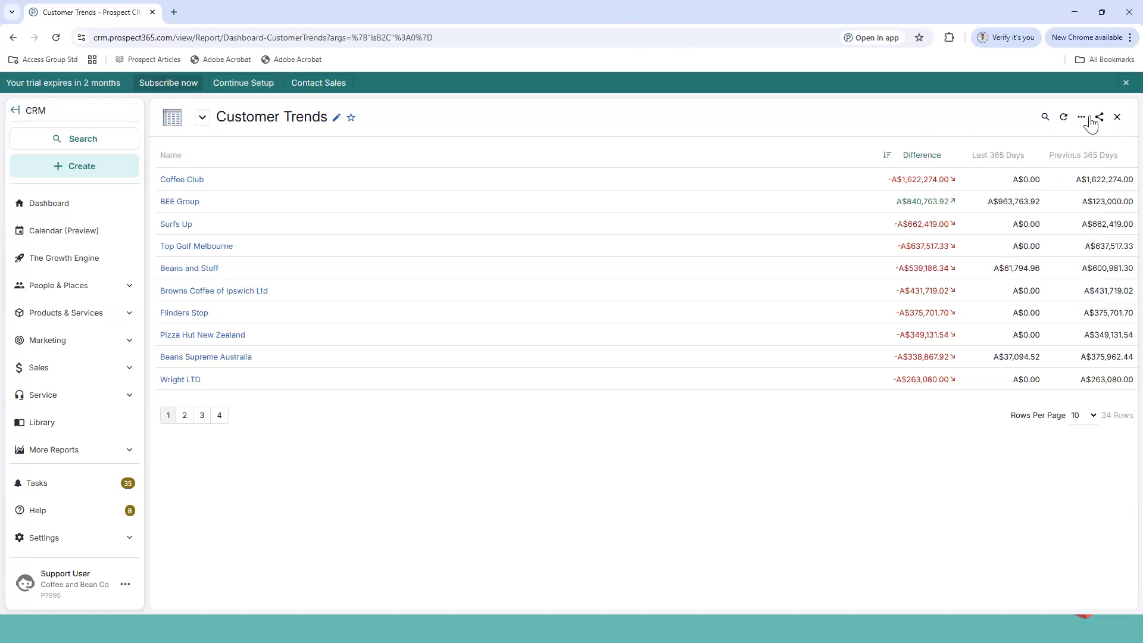
{"action": "left_click", "coordinate": [1080, 117]}
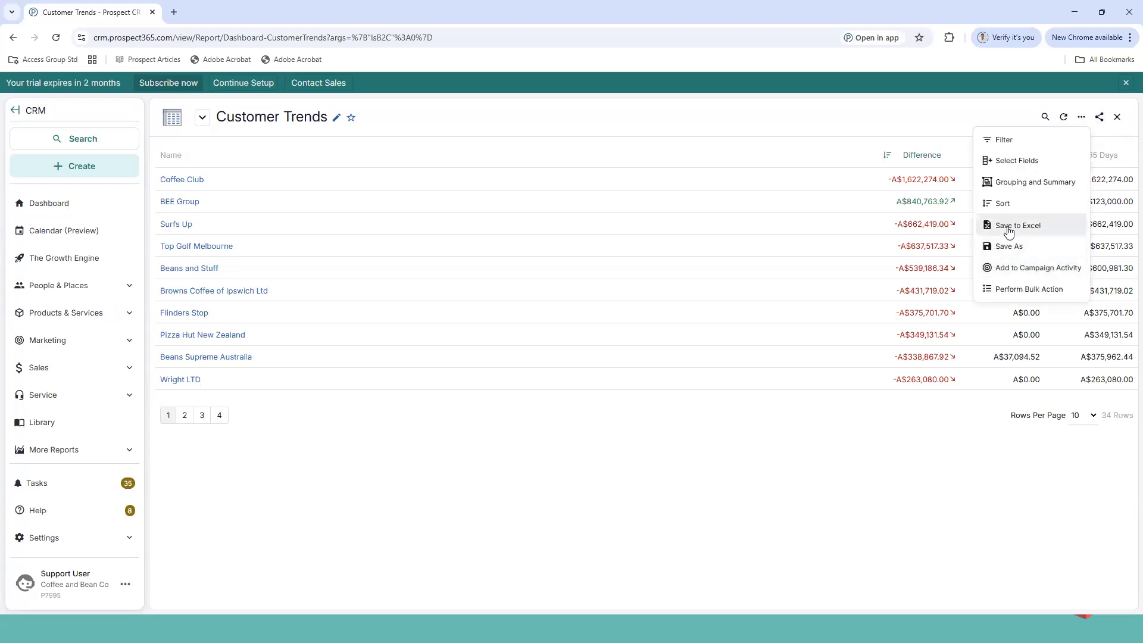
{"action": "left_click", "coordinate": [1119, 122]}
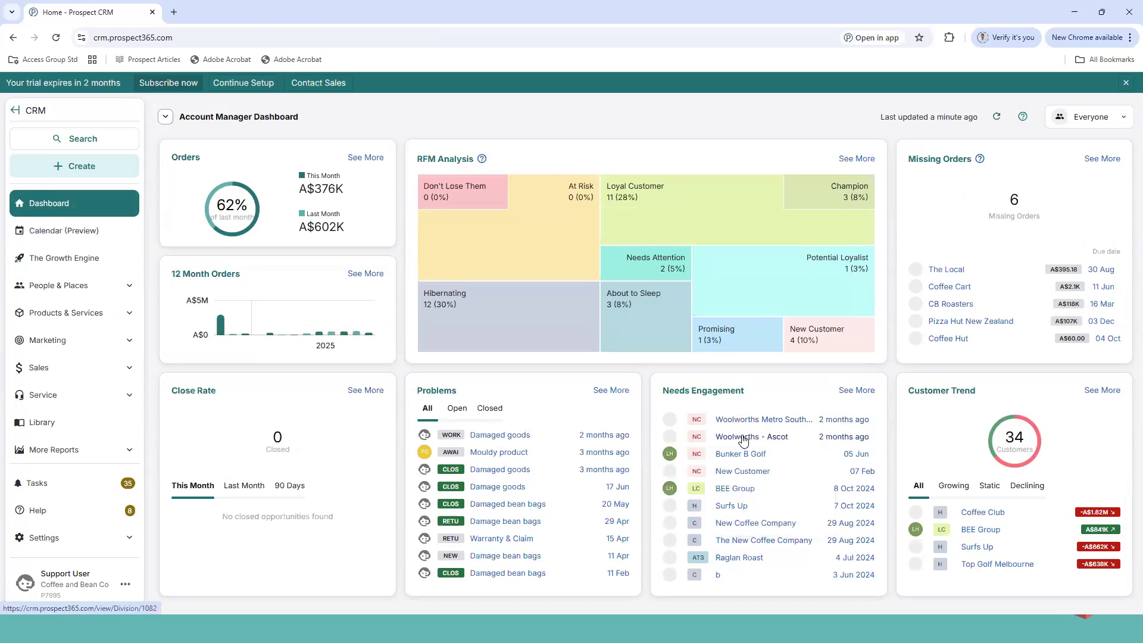
Preview a damaged bean bags problem among the dashboard's Problems, and view the full report of this month's orders.
{"action": "mouse_move", "coordinate": [743, 440]}
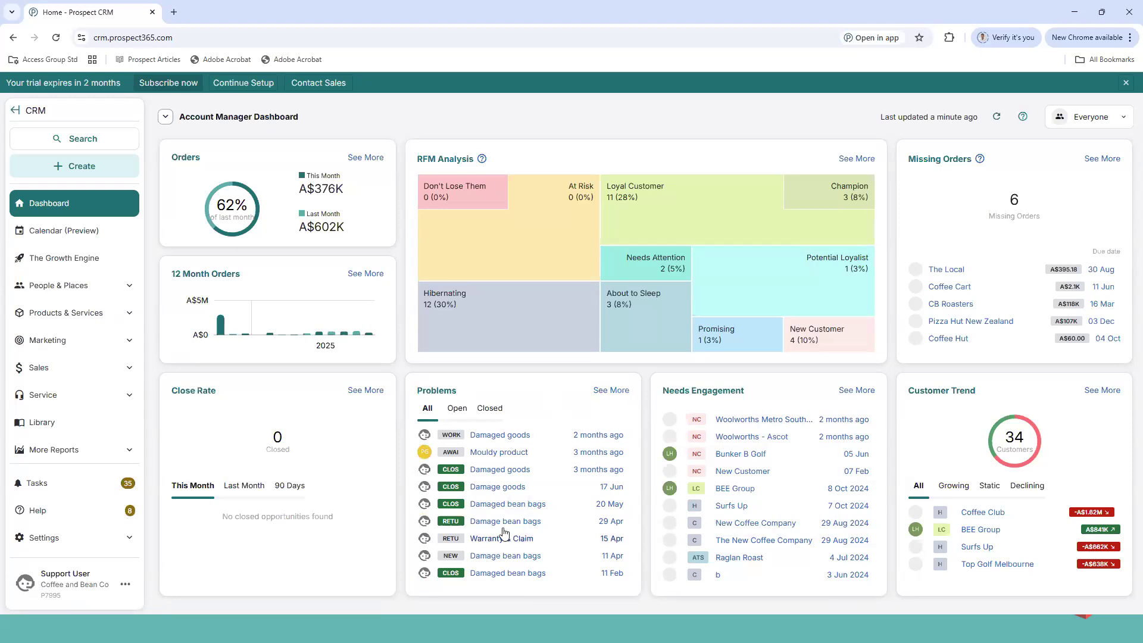
{"action": "mouse_move", "coordinate": [507, 503]}
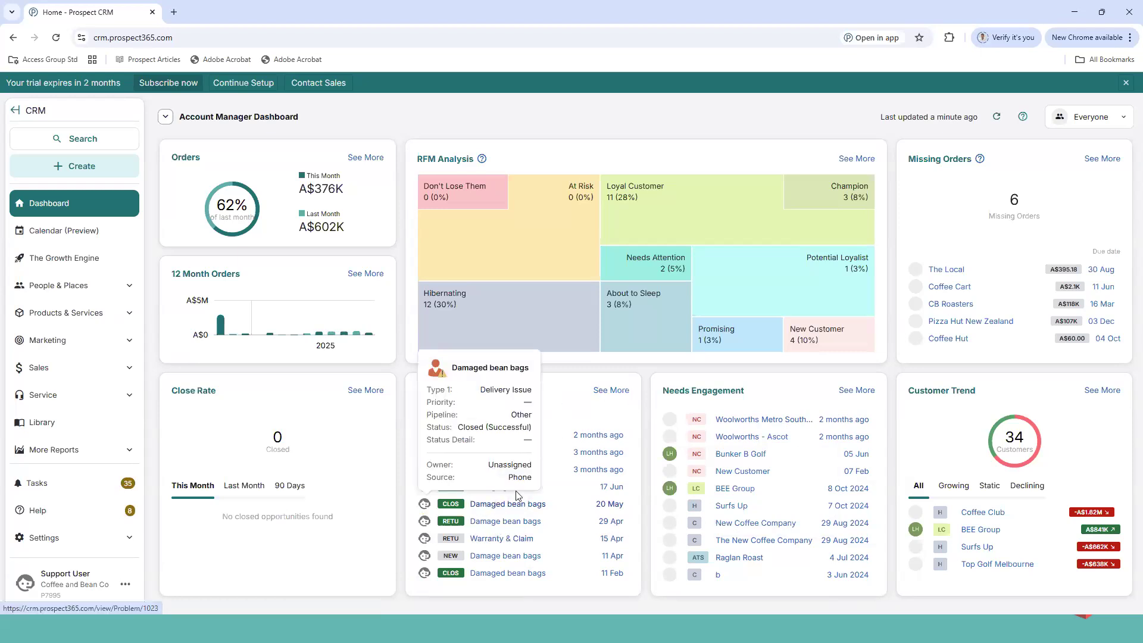
{"action": "mouse_move", "coordinate": [537, 469]}
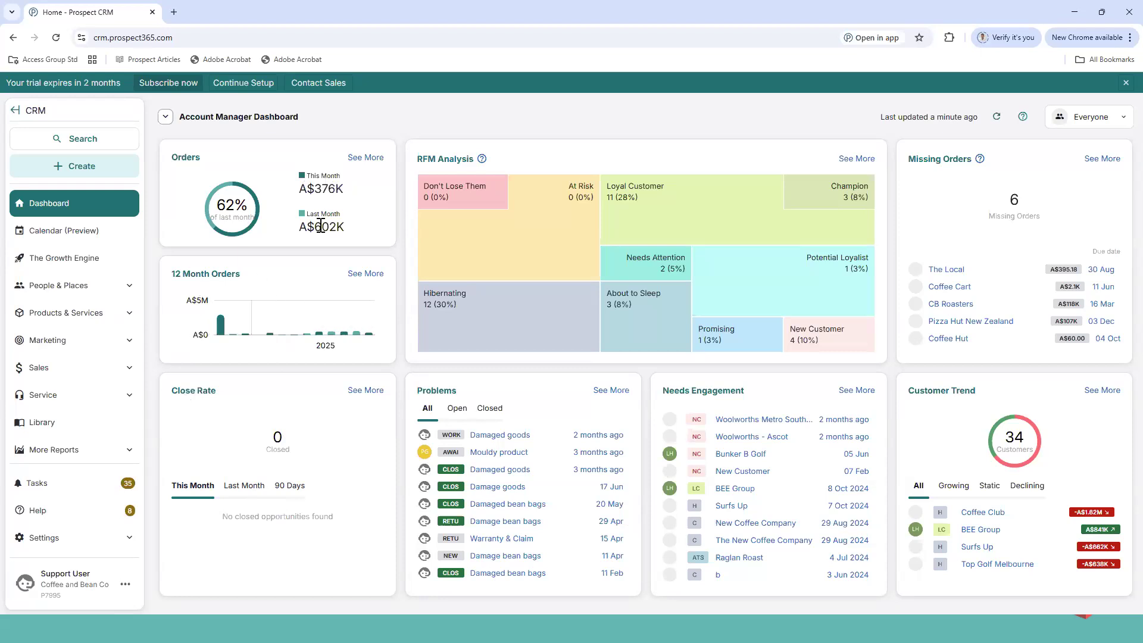
{"action": "left_click", "coordinate": [367, 157]}
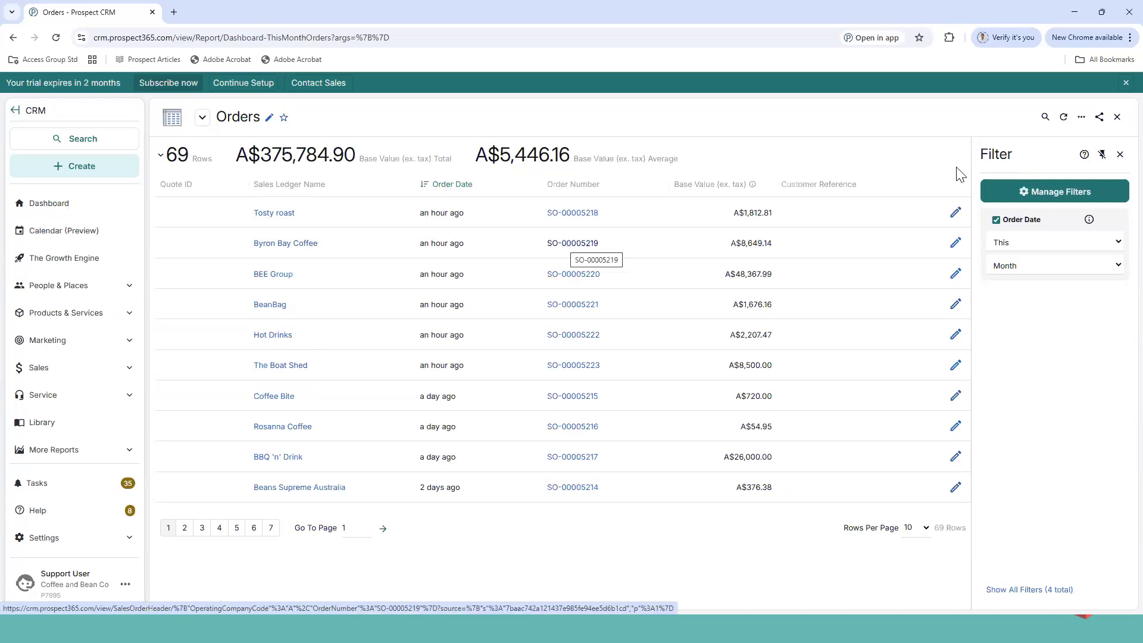
{"action": "left_click", "coordinate": [1117, 118]}
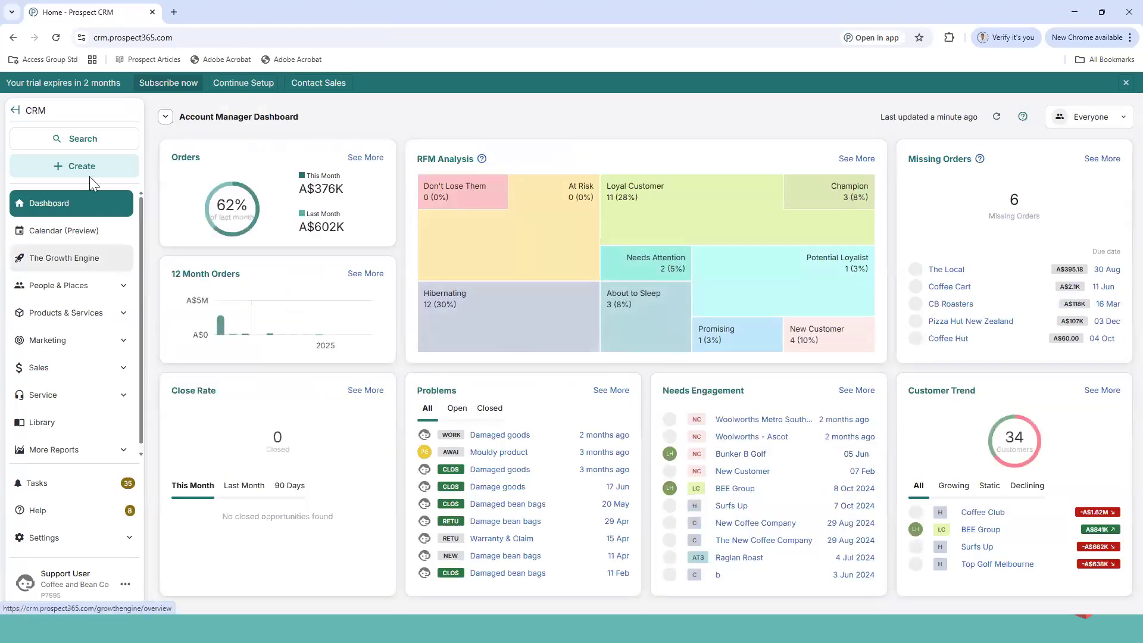
Search for the contact by first name, open their record, and view the linked company Browns Coffee of Ipswich Ltd before returning to the contact.
{"action": "left_click", "coordinate": [106, 142]}
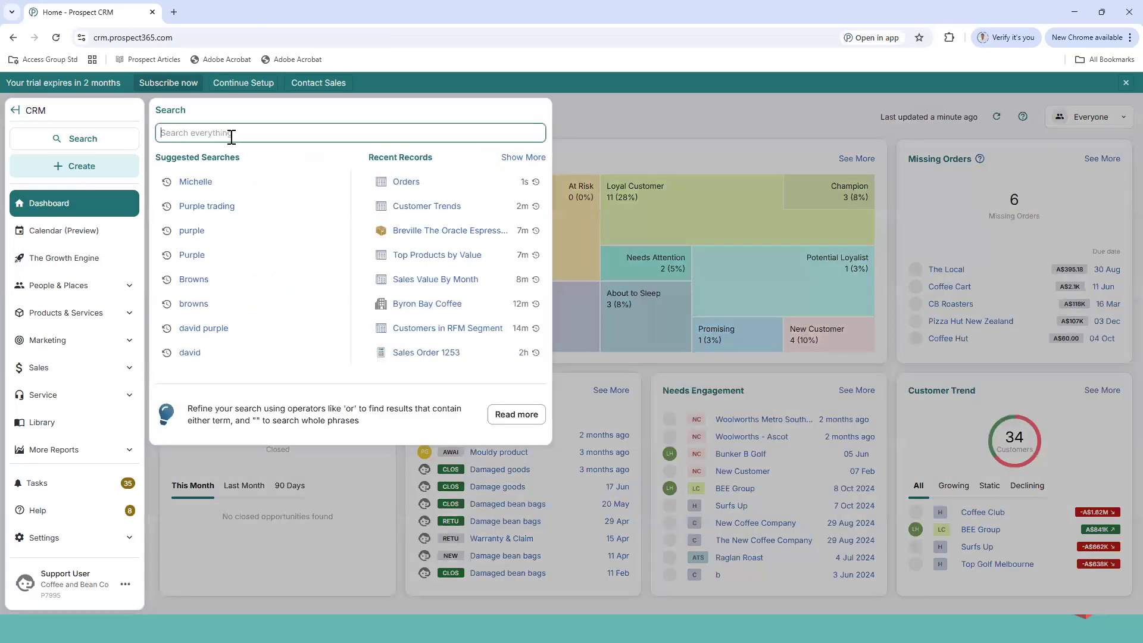
{"action": "type", "text": "Michelle"}
{"action": "key", "text": "Return"}
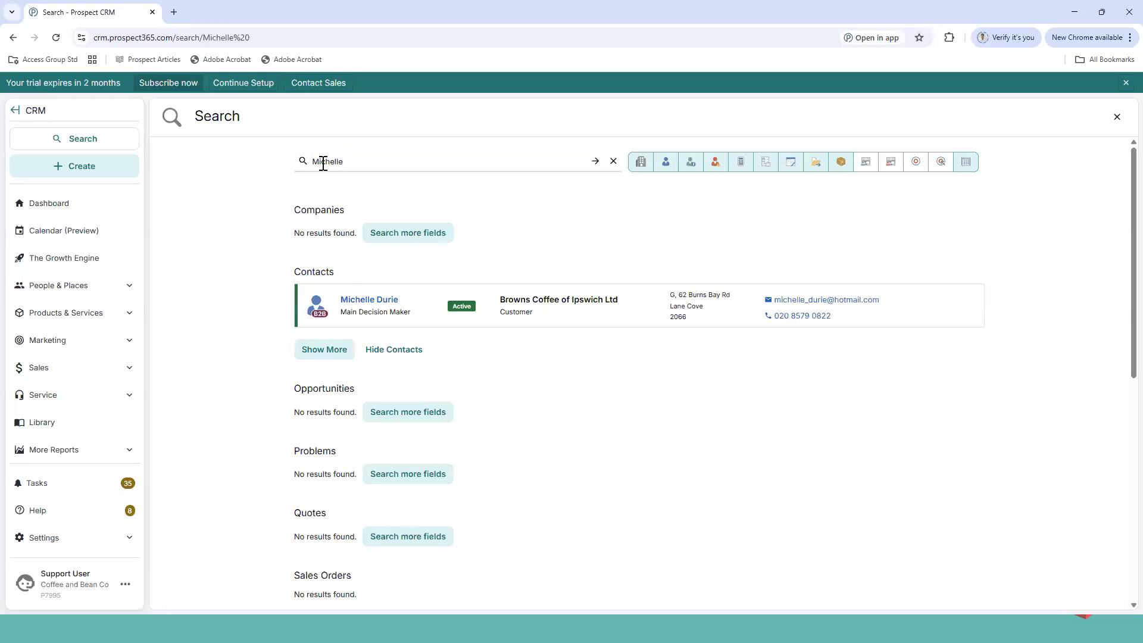
{"action": "left_click", "coordinate": [364, 301]}
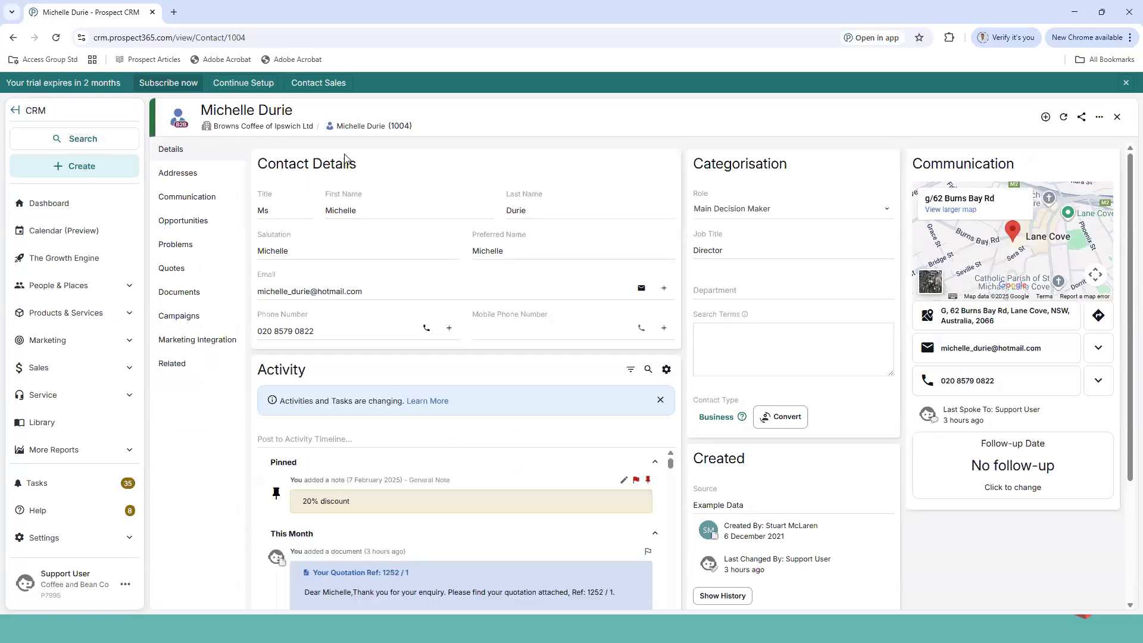
{"action": "left_click", "coordinate": [254, 128]}
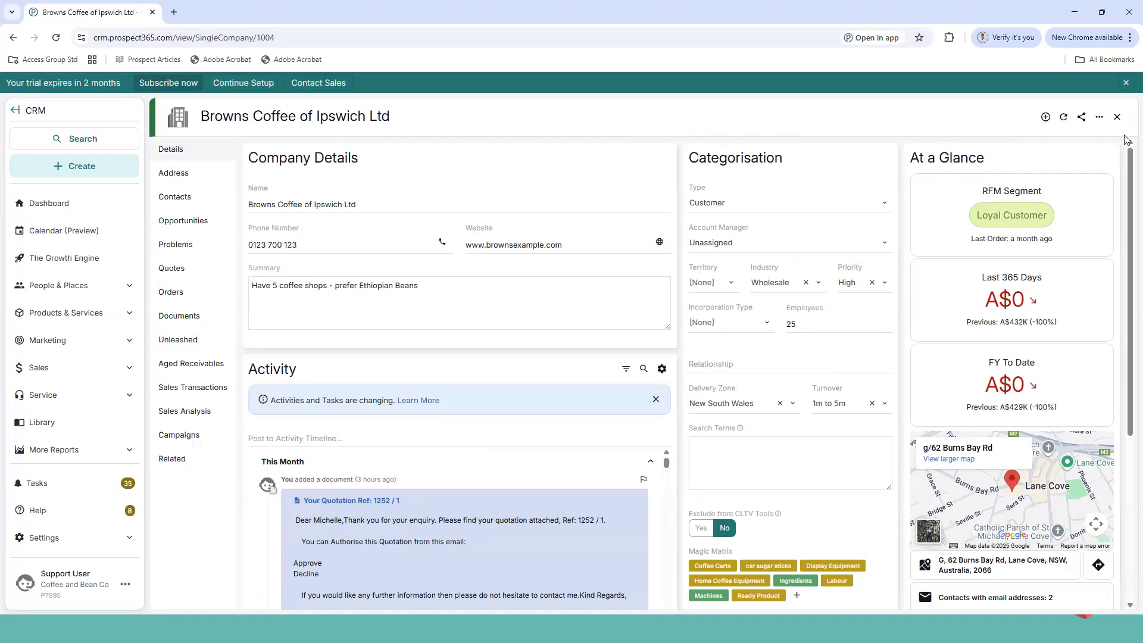
{"action": "left_click", "coordinate": [1117, 118]}
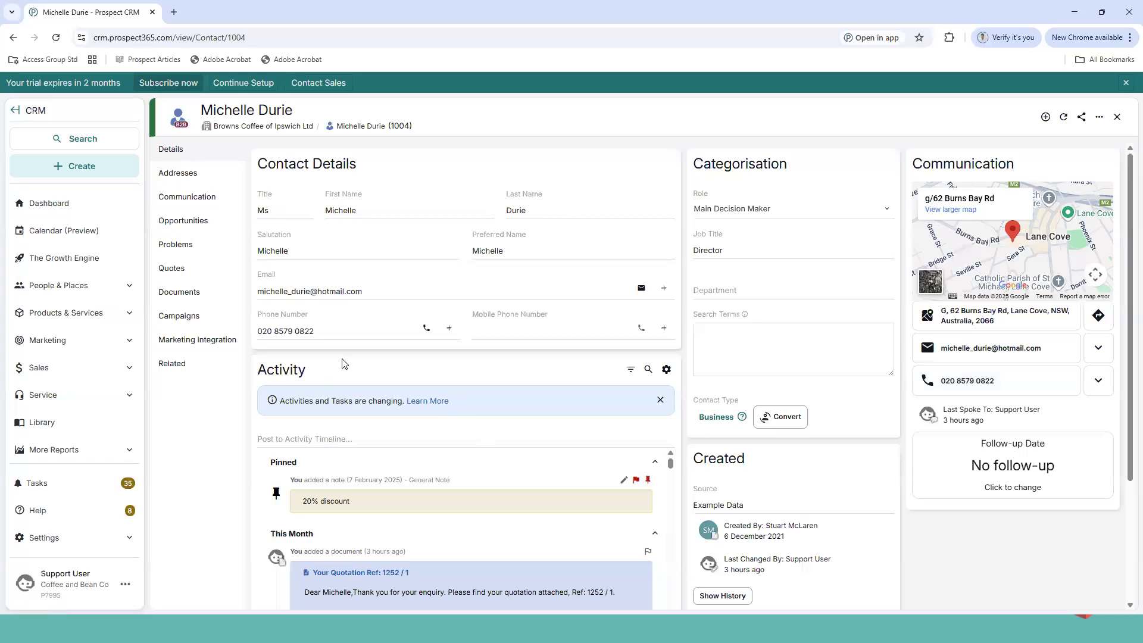
From the contact's activity, assign Support User a General Note task for 21/10/2025 to send a quote to the contact ASAP, and save it.
{"action": "left_click", "coordinate": [354, 439]}
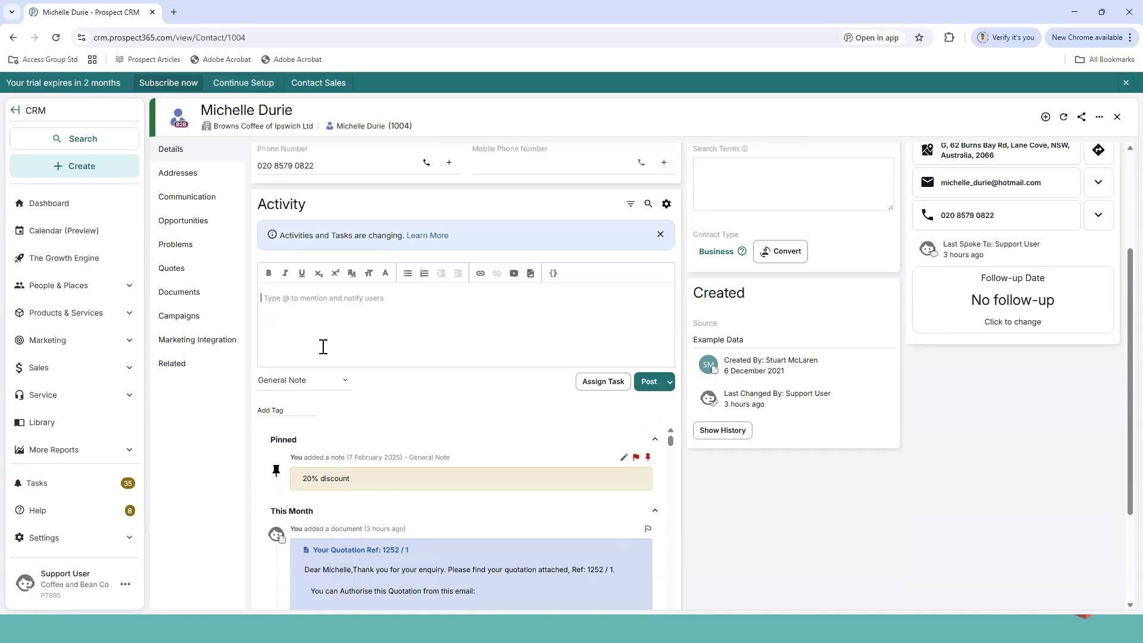
{"action": "left_click", "coordinate": [332, 388]}
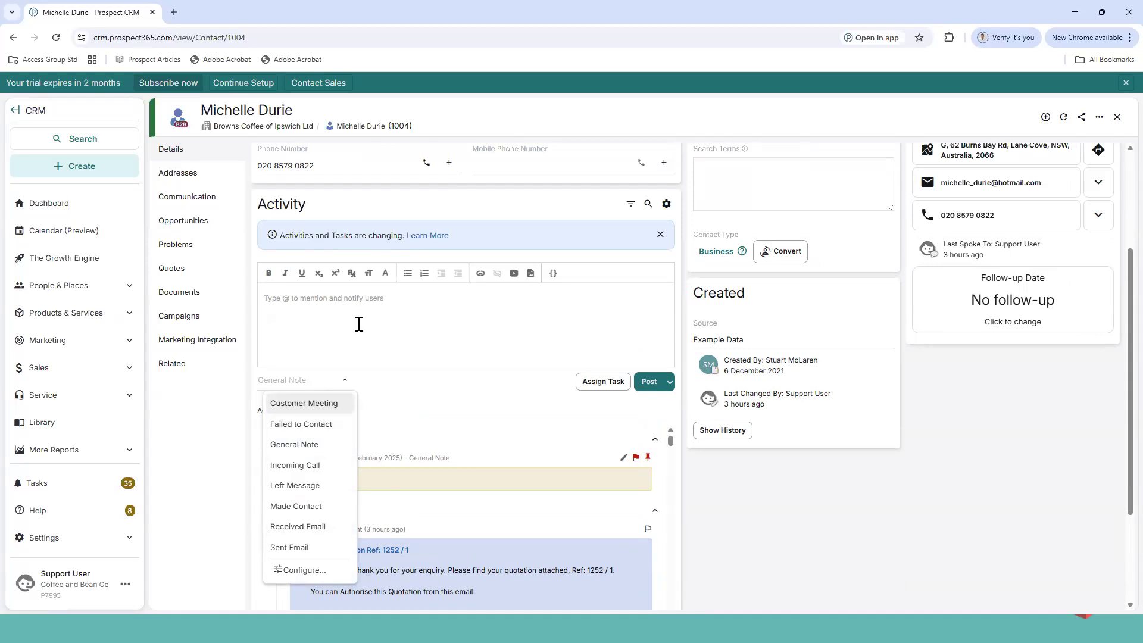
{"action": "left_click", "coordinate": [603, 382]}
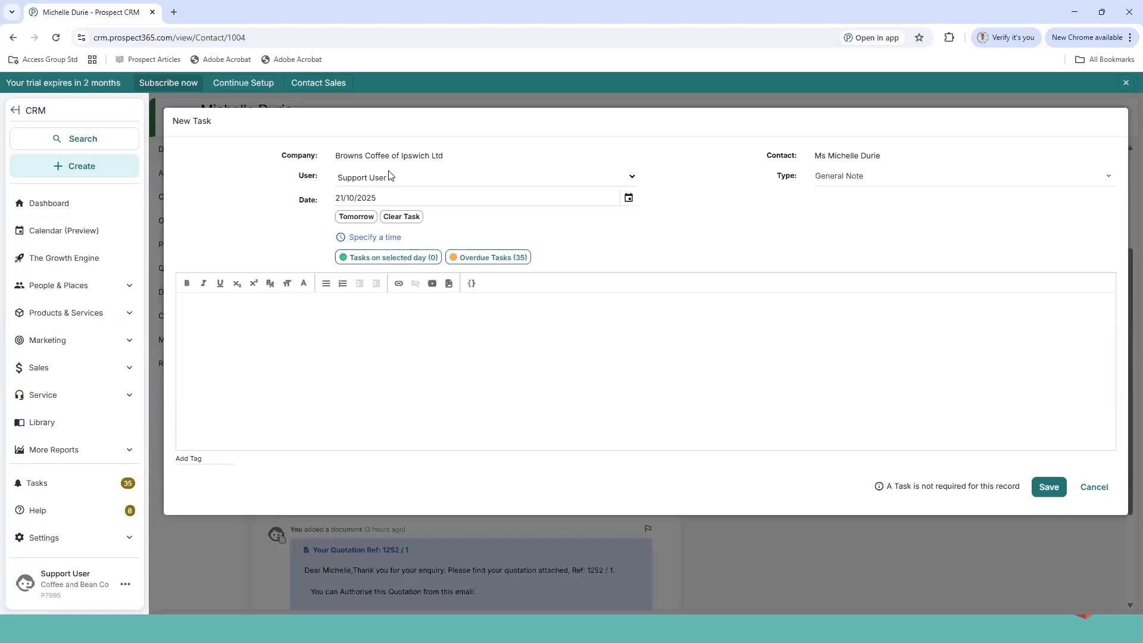
{"action": "left_click", "coordinate": [381, 184]}
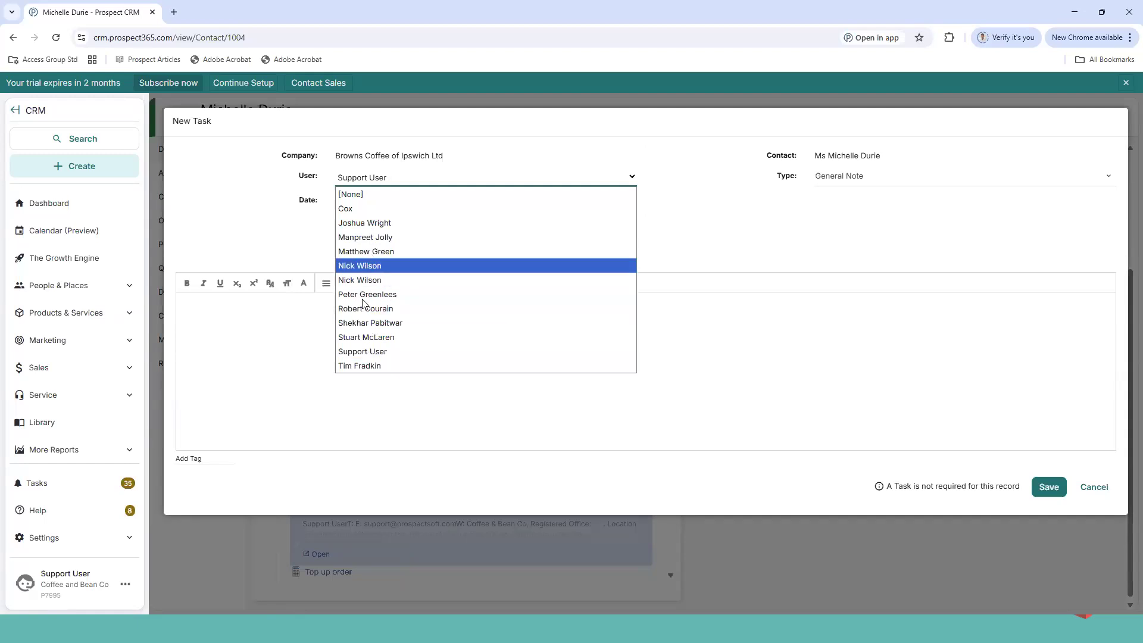
{"action": "left_click", "coordinate": [366, 353]}
{"action": "left_click", "coordinate": [364, 322]}
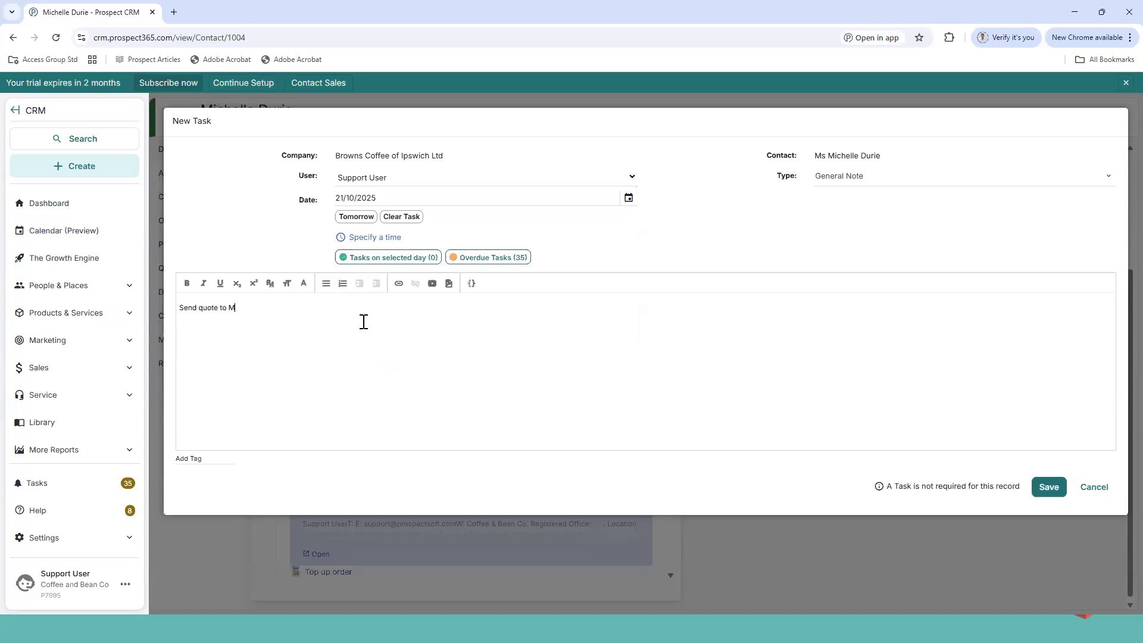
{"action": "type", "text": "Send quote to Michelle ASAP"}
{"action": "left_click", "coordinate": [1048, 487]}
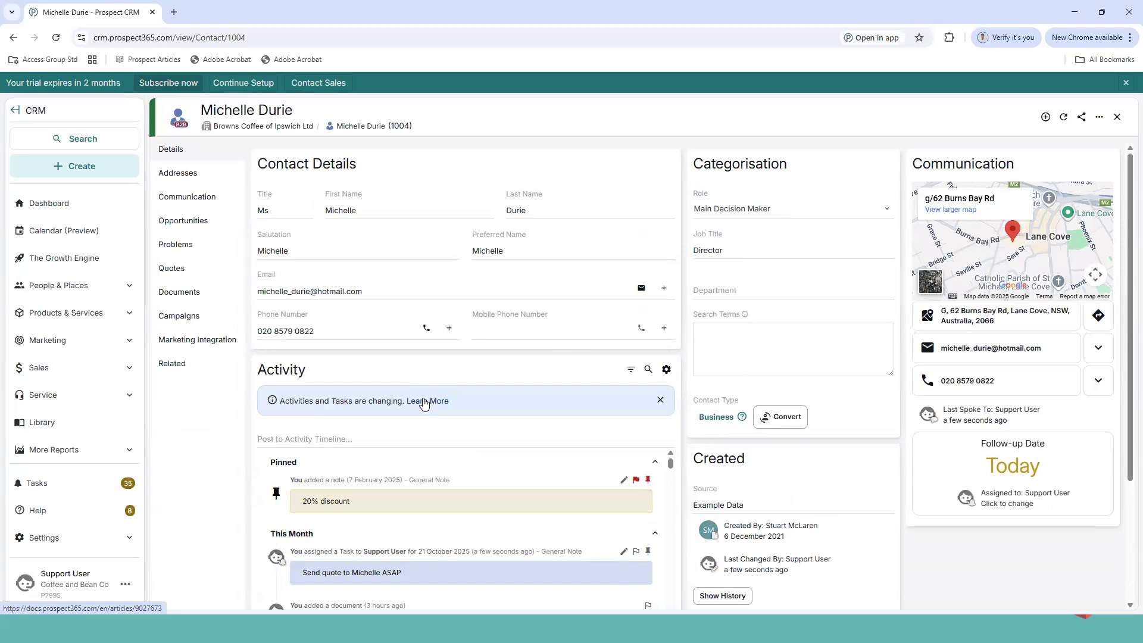
View the list of today's and overdue tasks, and close it to return to the contact.
{"action": "scroll", "coordinate": [357, 373], "scroll_direction": "down", "scroll_amount": 1}
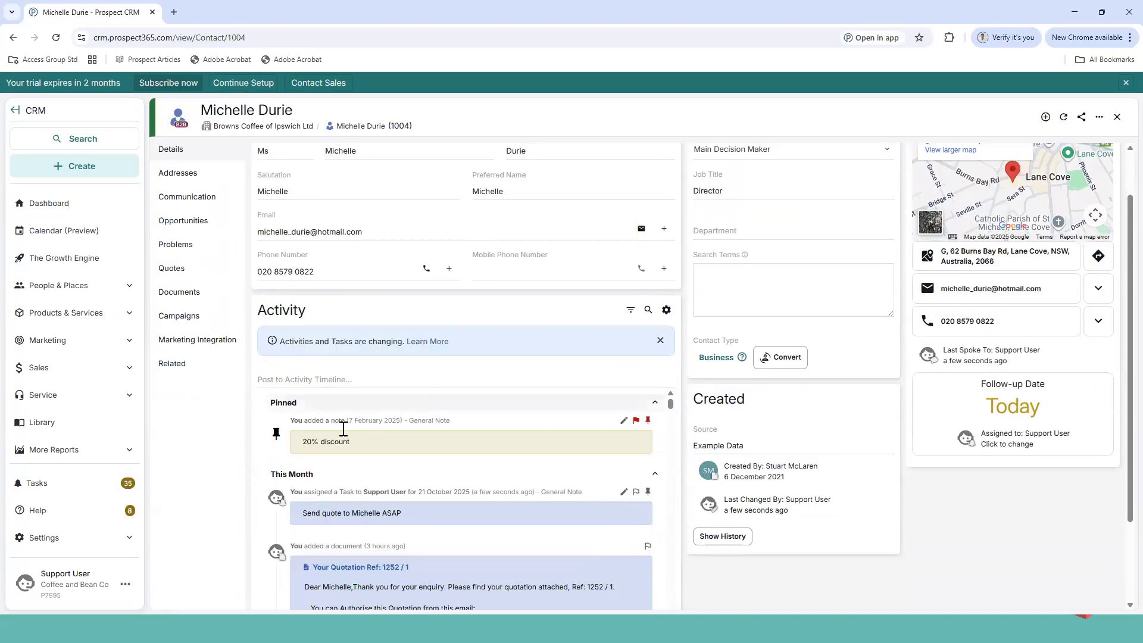
{"action": "left_click", "coordinate": [106, 492]}
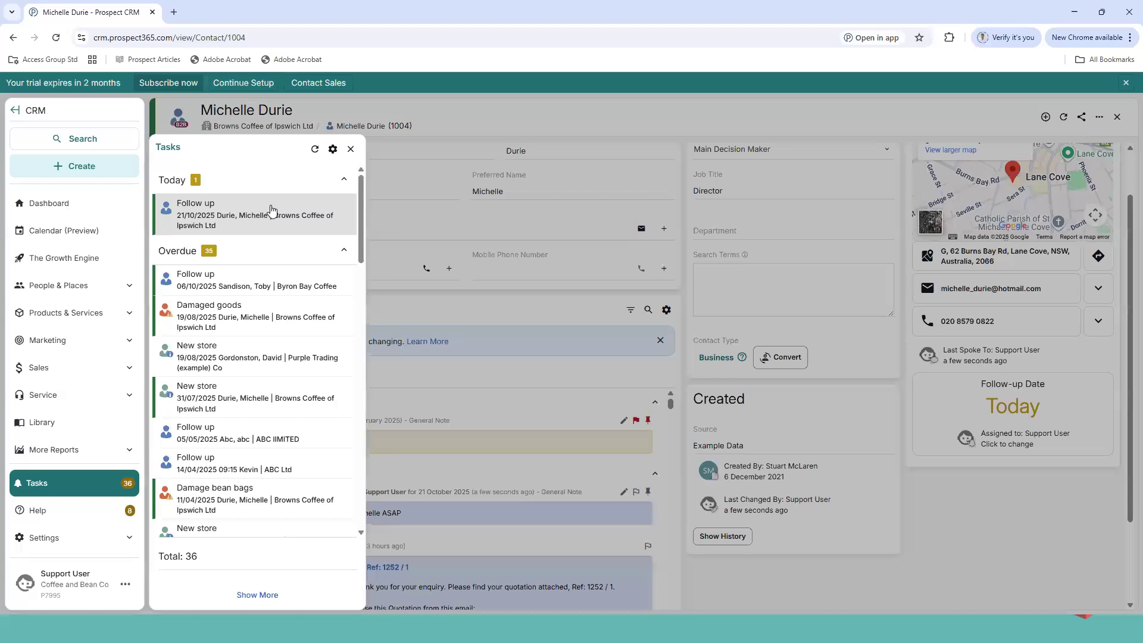
{"action": "left_click", "coordinate": [409, 521]}
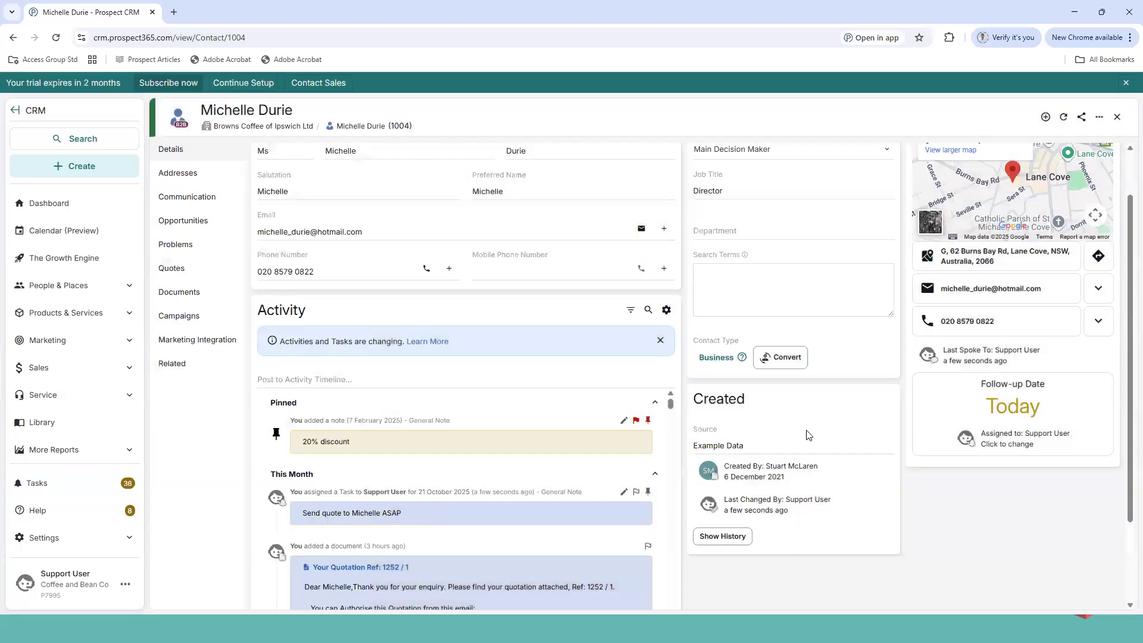
Clear the contact's follow-up task from the Follow-up Date and check the activity timeline.
{"action": "scroll", "coordinate": [806, 437], "scroll_direction": "down", "scroll_amount": 2}
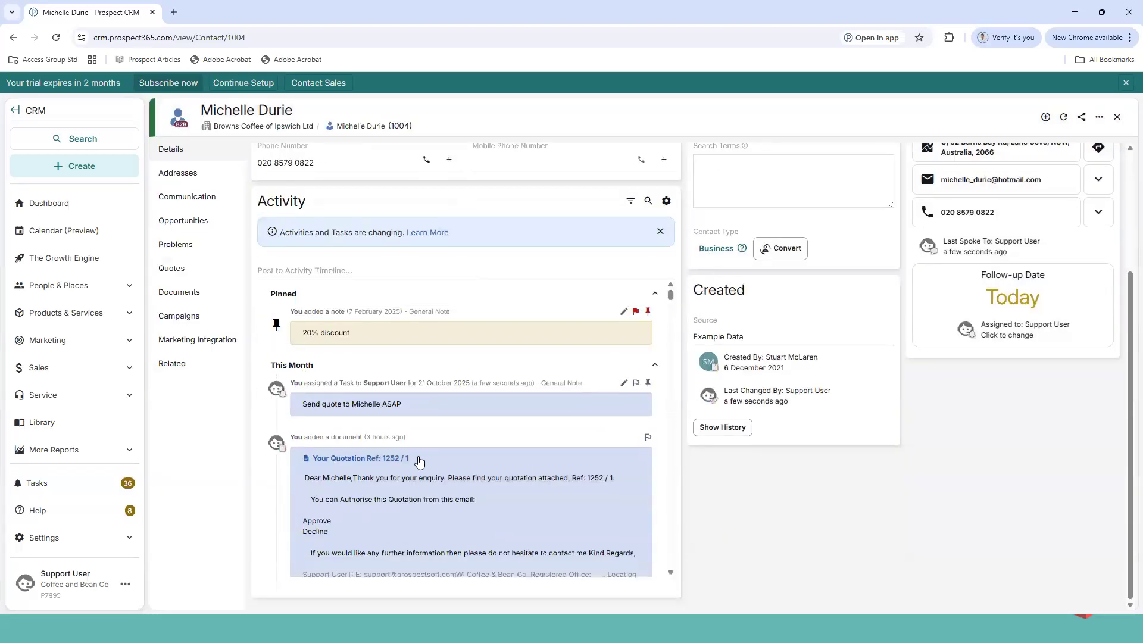
{"action": "left_click", "coordinate": [1022, 332]}
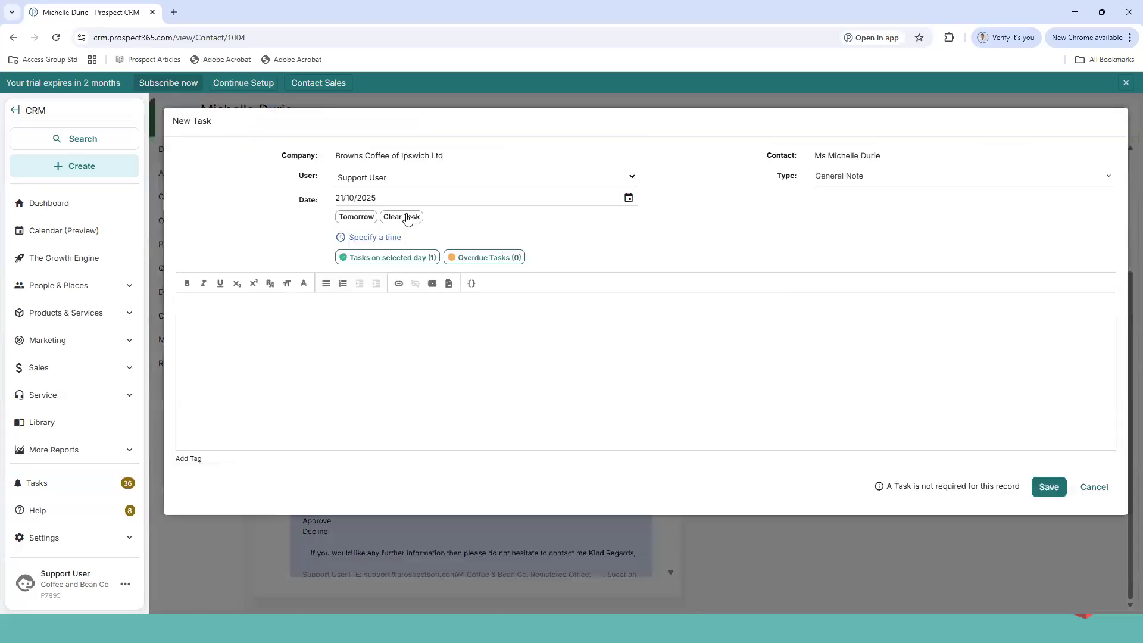
{"action": "left_click", "coordinate": [406, 217]}
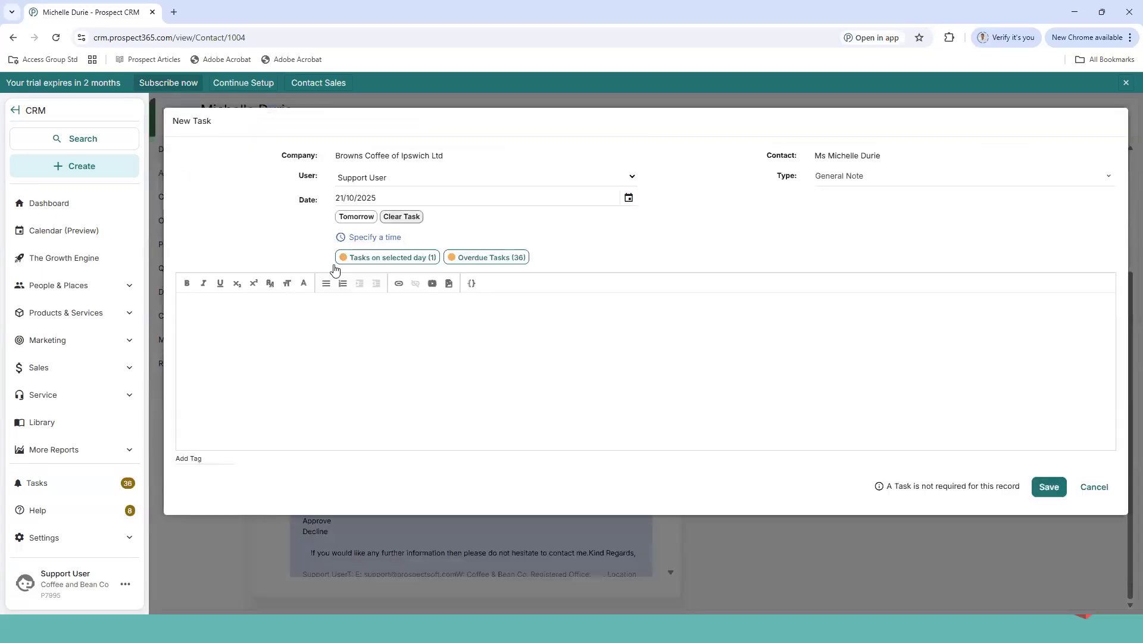
{"action": "left_click", "coordinate": [1048, 459]}
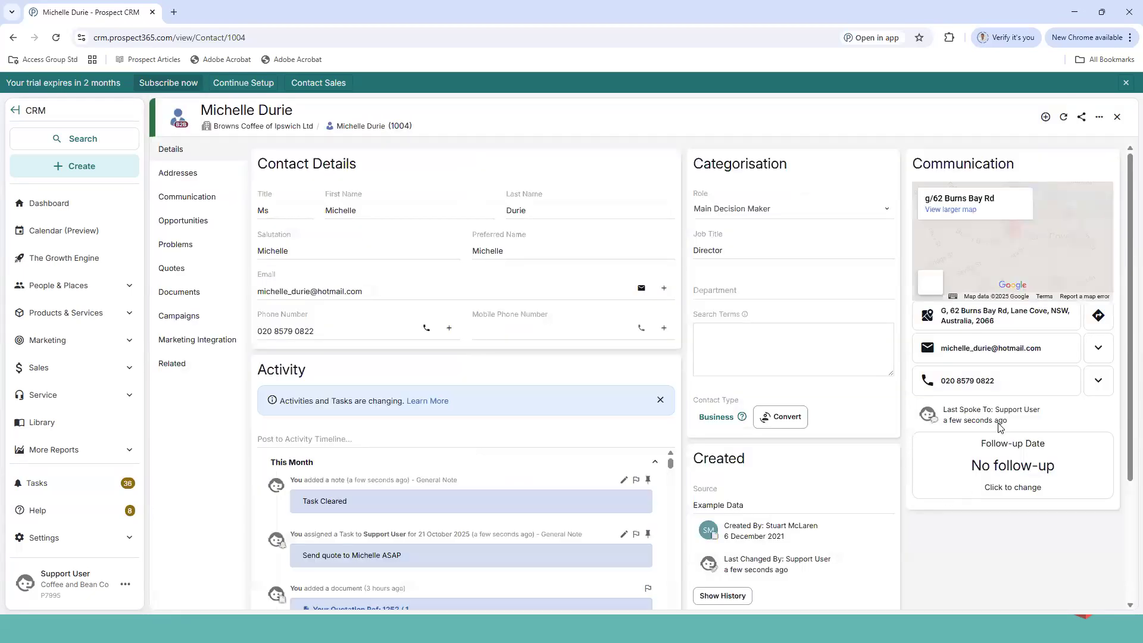
{"action": "scroll", "coordinate": [377, 455], "scroll_direction": "down", "scroll_amount": 2}
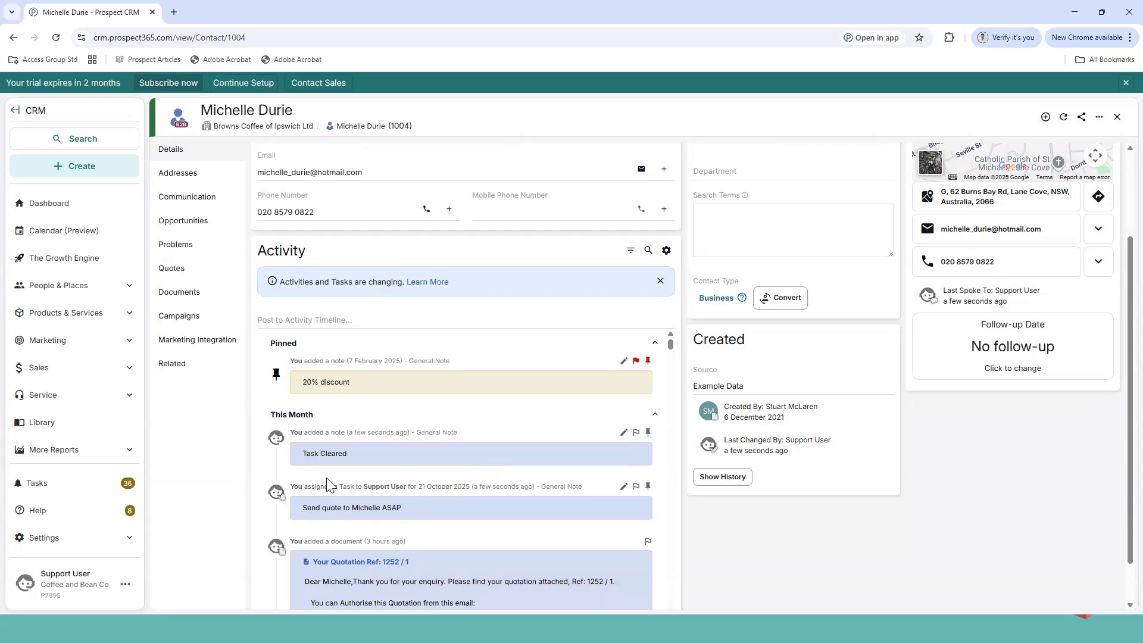
{"action": "scroll", "coordinate": [845, 458], "scroll_direction": "up", "scroll_amount": 2}
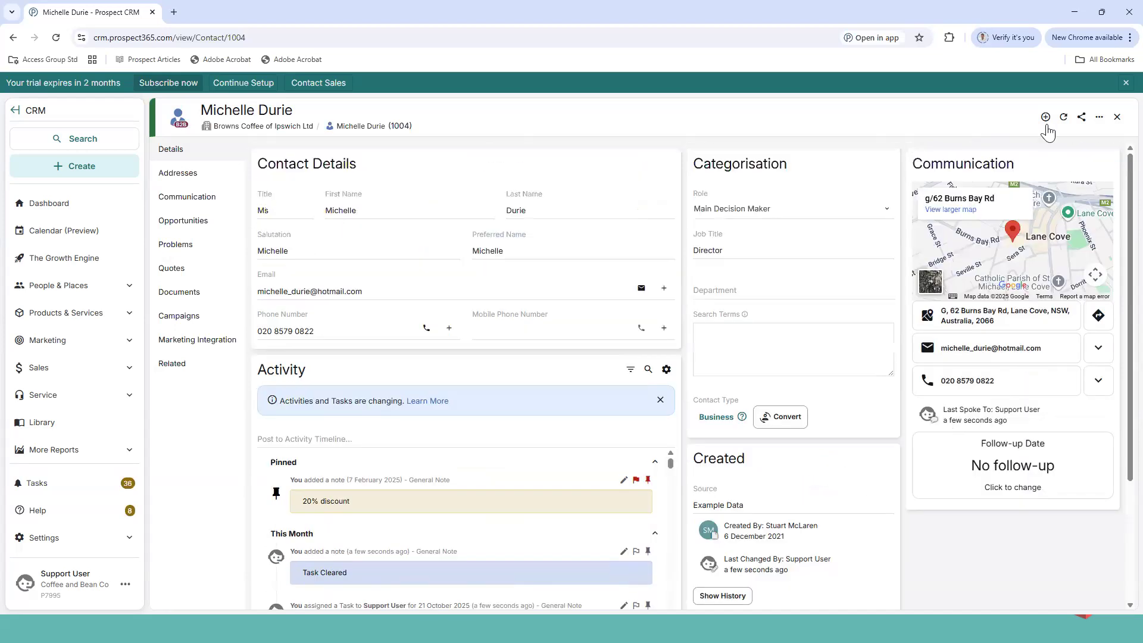
Create a new quote for the contact with the description "Top up order", based on no existing record.
{"action": "left_click", "coordinate": [1045, 117]}
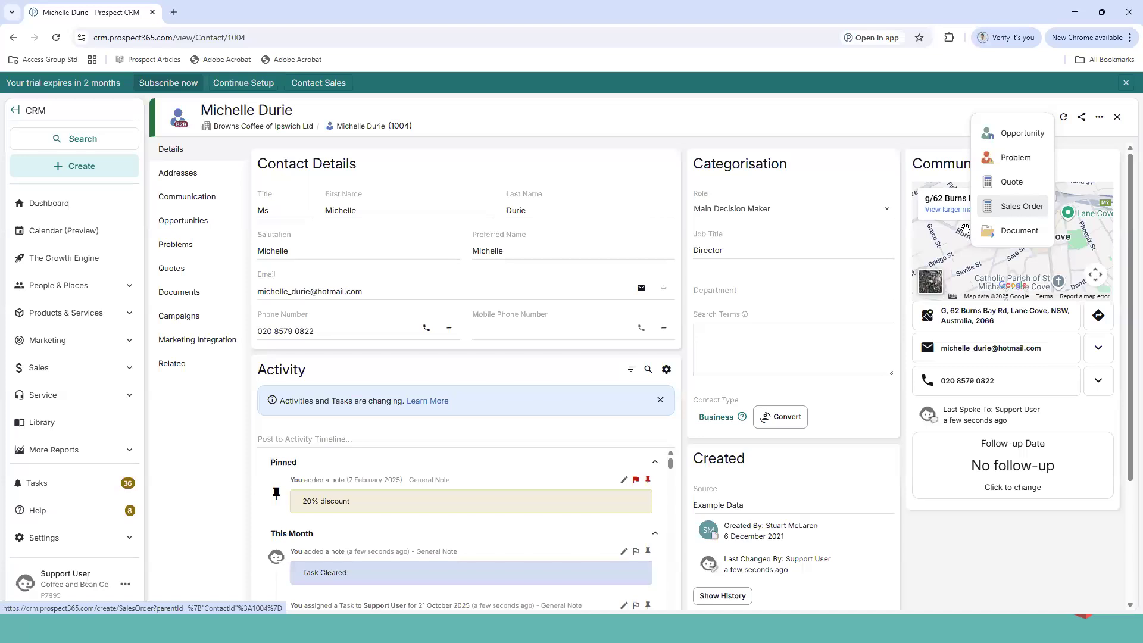
{"action": "left_click", "coordinate": [1011, 181]}
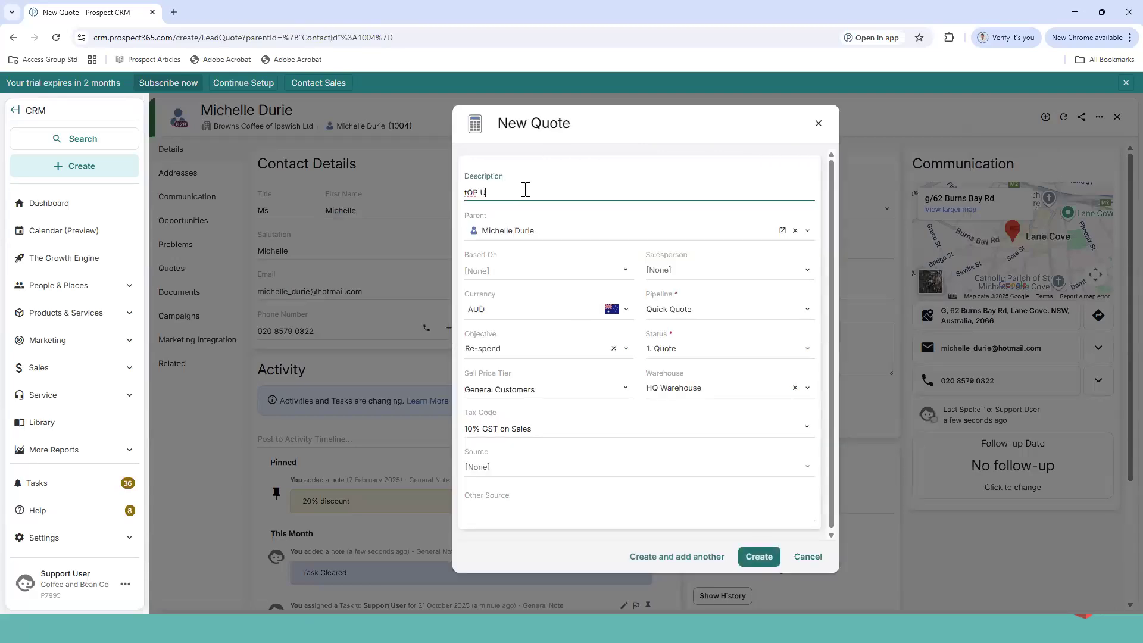
{"action": "key", "text": "BackSpace"}
{"action": "key", "text": "BackSpace"}
{"action": "key", "text": "BackSpace"}
{"action": "key", "text": "BackSpace"}
{"action": "key", "text": "BackSpace"}
{"action": "key", "text": "BackSpace"}
{"action": "key", "text": "BackSpace"}
{"action": "key", "text": "BackSpace"}
{"action": "key", "text": "BackSpace"}
{"action": "key", "text": "BackSpace"}
{"action": "type", "text": "Top up order"}
{"action": "left_click", "coordinate": [566, 270]}
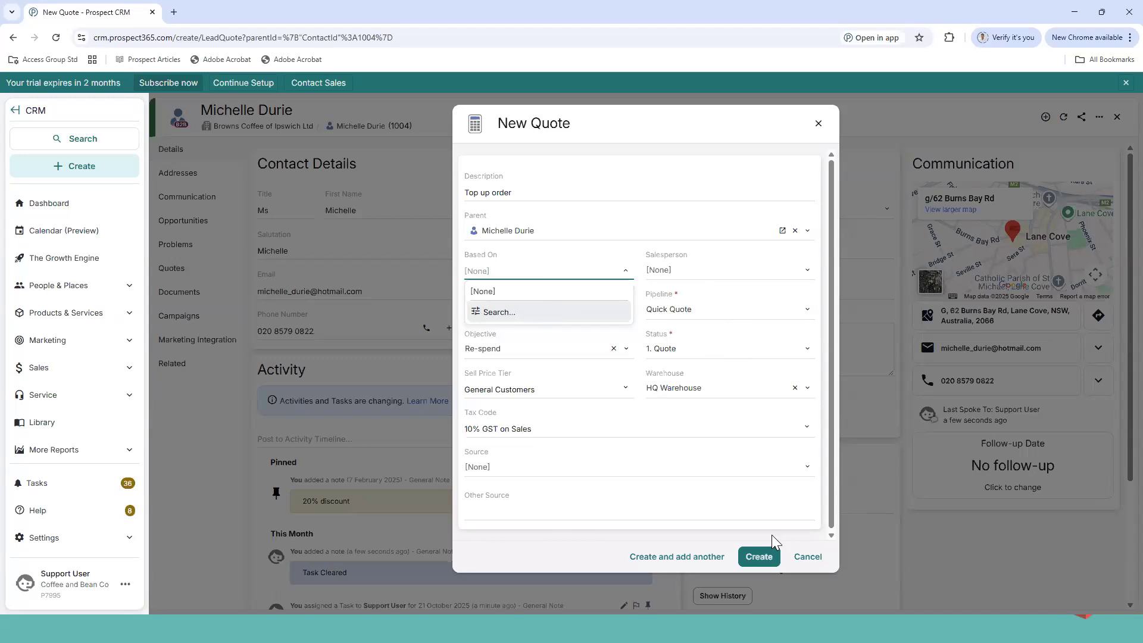
{"action": "left_click", "coordinate": [752, 557]}
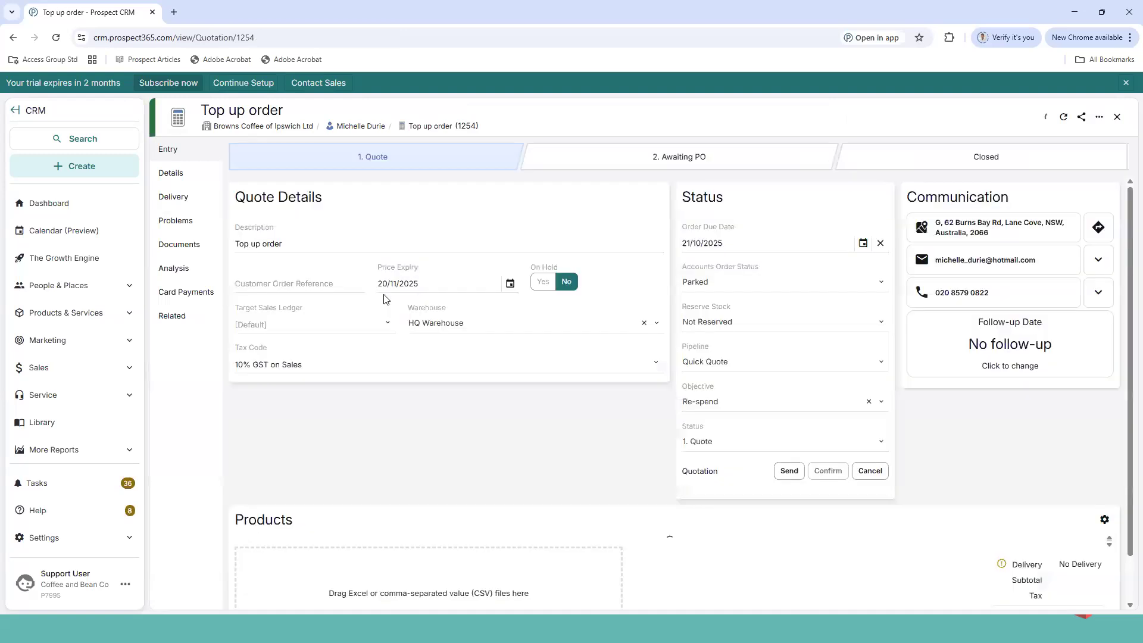
Enter a number as the quote's Customer Order Reference and erase its last five digits.
{"action": "left_click", "coordinate": [291, 282]}
{"action": "type", "text": "46546565"}
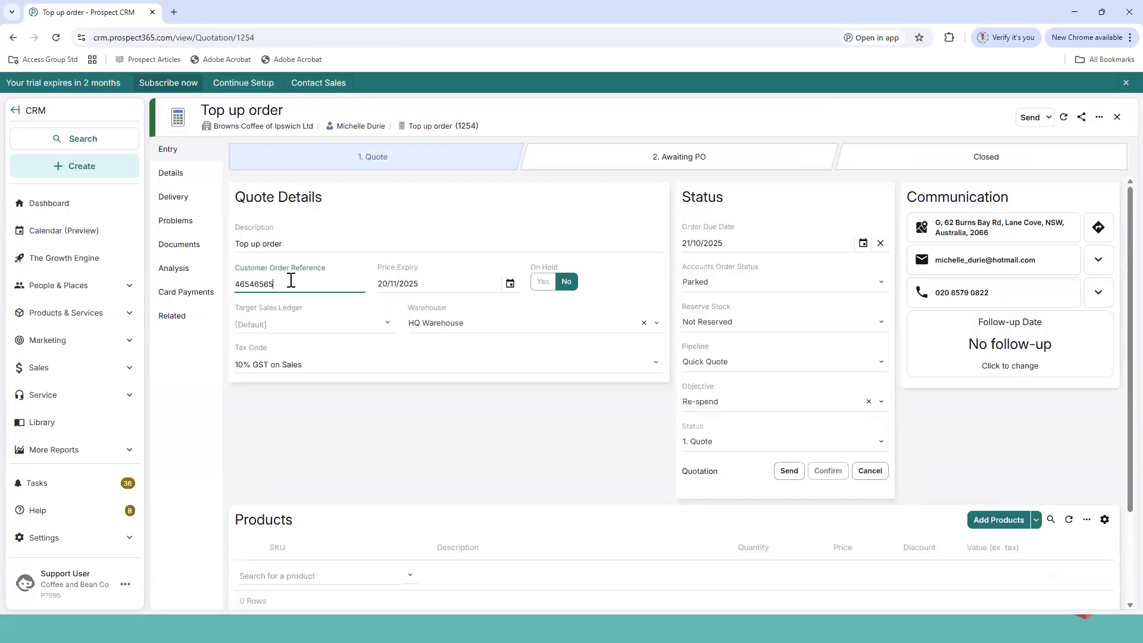
{"action": "key", "text": "BackSpace"}
{"action": "key", "text": "BackSpace"}
{"action": "key", "text": "BackSpace"}
{"action": "key", "text": "BackSpace"}
{"action": "key", "text": "BackSpace"}
Add the Breville Oracle Espresso Machine to the quote with the recommended Smart Grinder Pro and Knock Box Accessory.
{"action": "scroll", "coordinate": [403, 526], "scroll_direction": "down", "scroll_amount": 2}
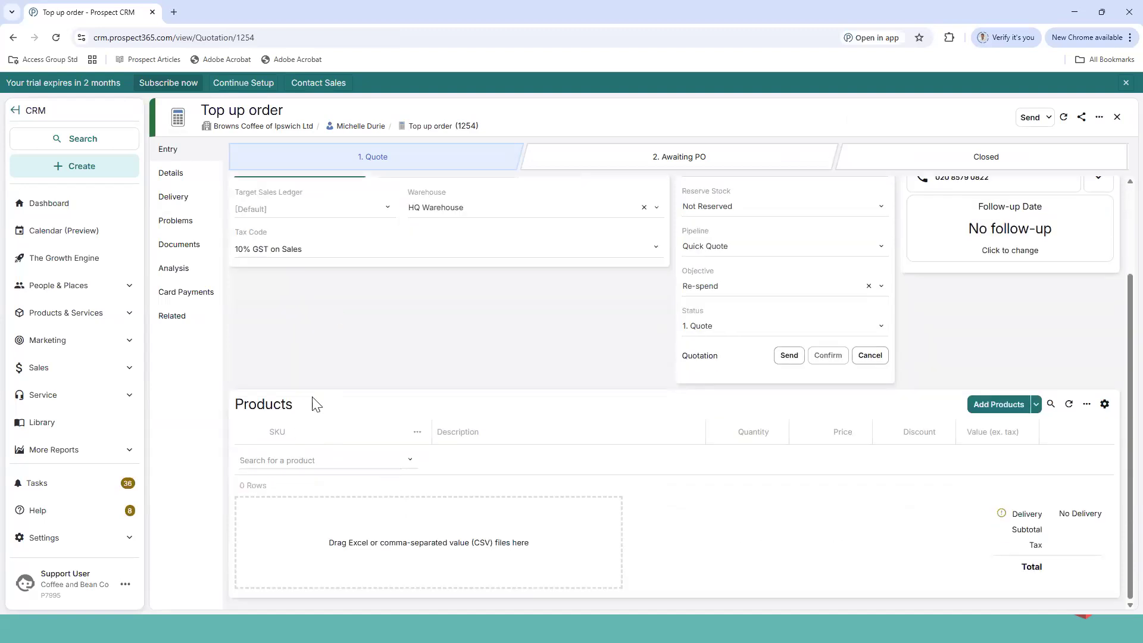
{"action": "left_click", "coordinate": [401, 464]}
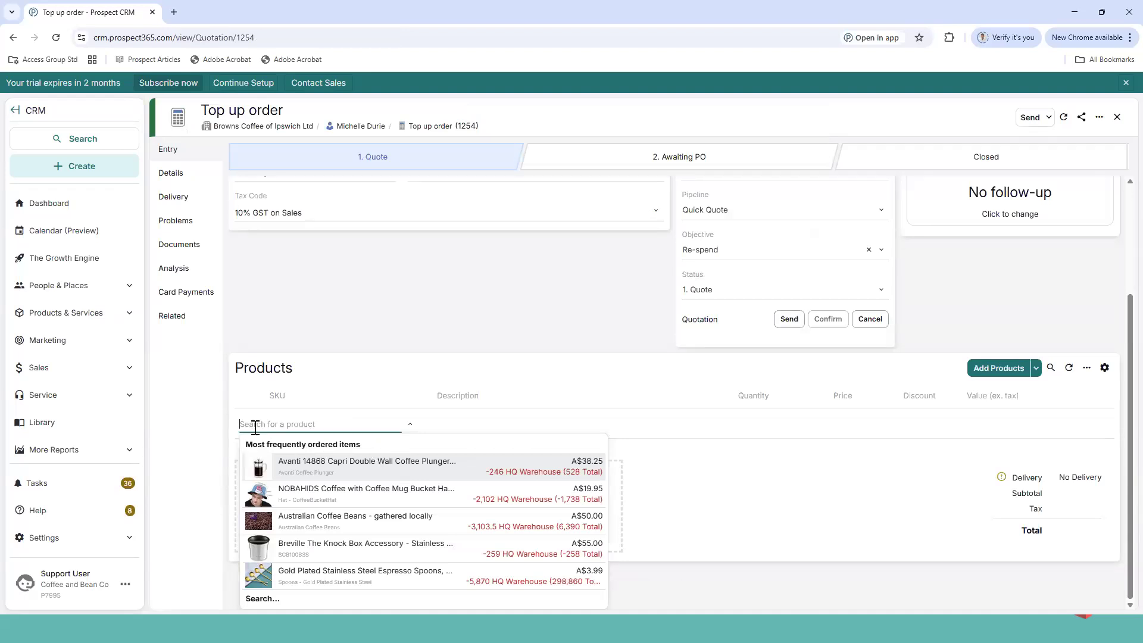
{"action": "type", "text": "bre"}
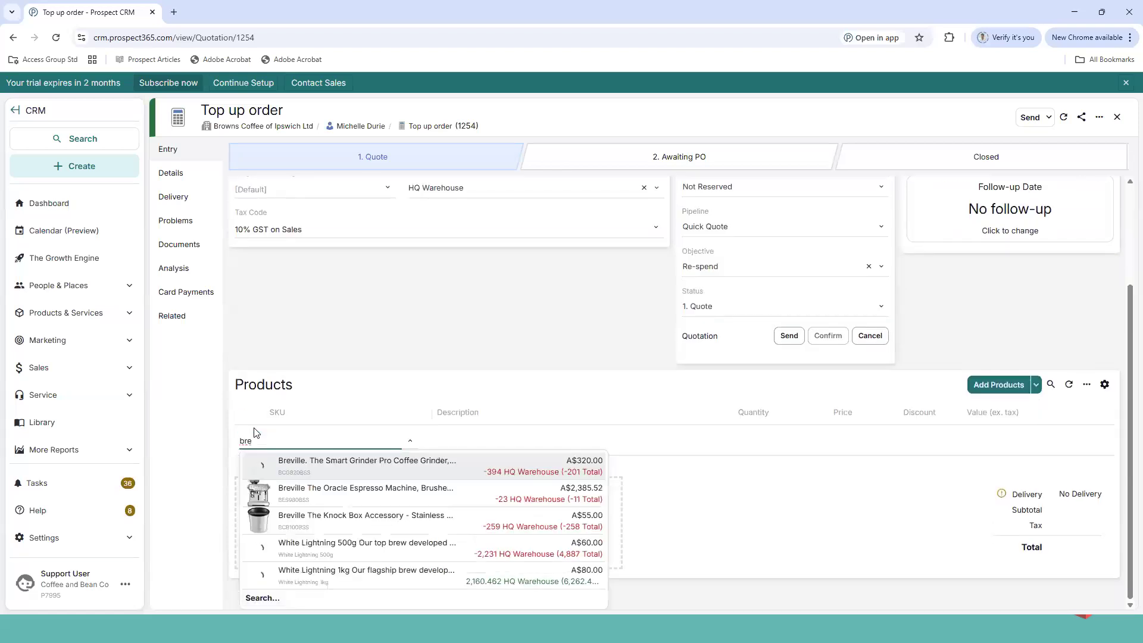
{"action": "scroll", "coordinate": [332, 504], "scroll_direction": "up", "scroll_amount": 1}
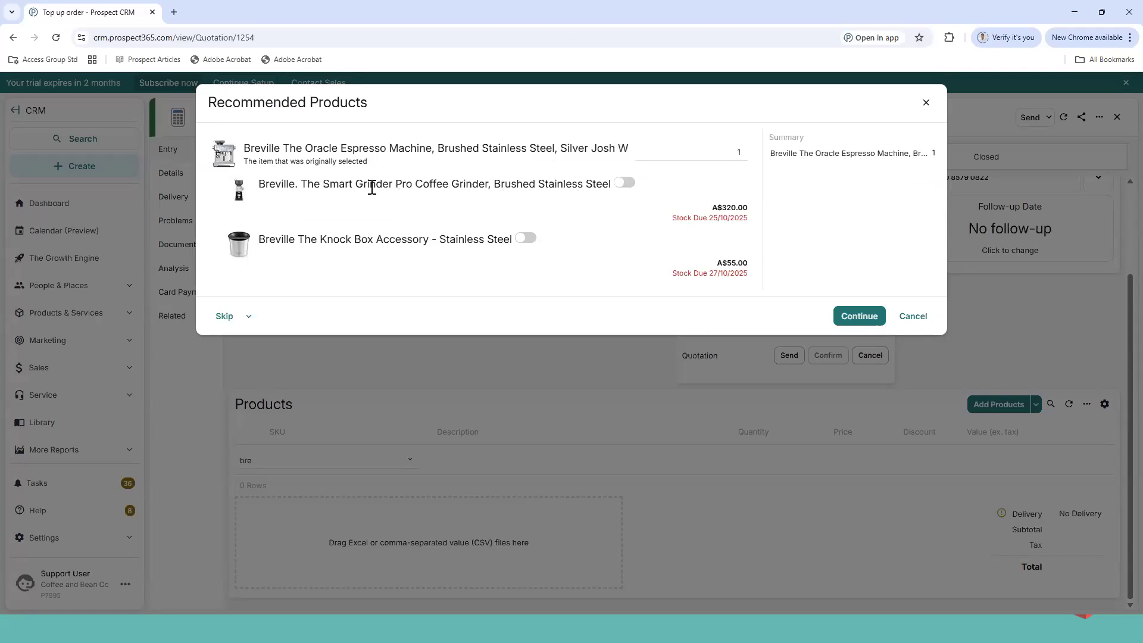
{"action": "left_click", "coordinate": [623, 183]}
{"action": "left_click", "coordinate": [522, 238]}
{"action": "left_click", "coordinate": [857, 316]}
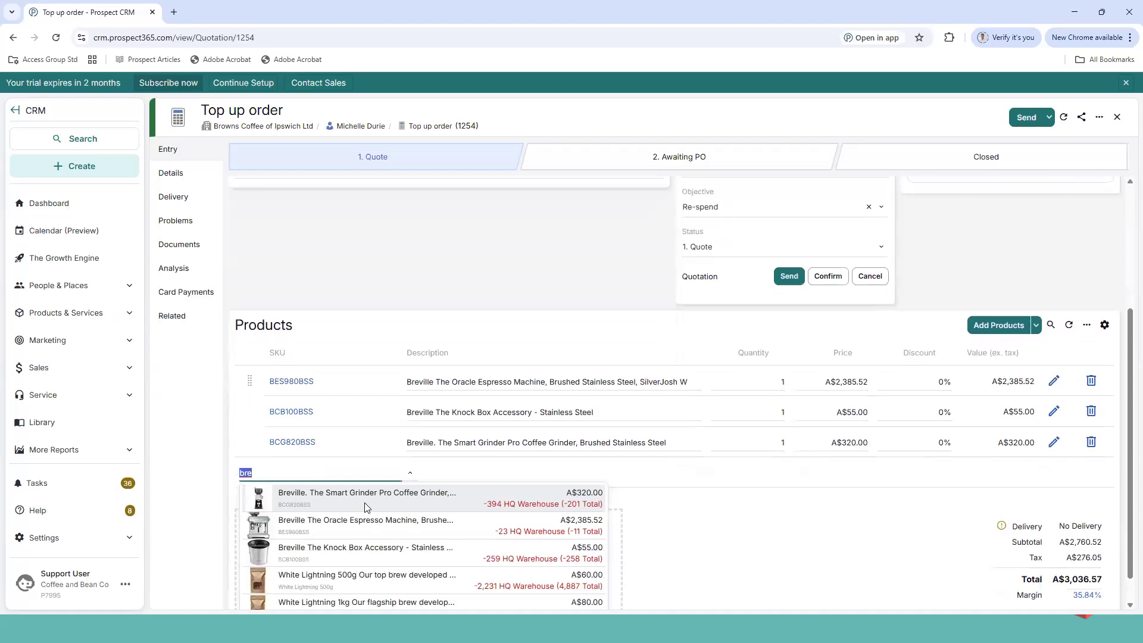
Open the full product search for the quote and search all products for "beans".
{"action": "key", "text": "BackSpace"}
{"action": "scroll", "coordinate": [360, 465], "scroll_direction": "down", "scroll_amount": 2}
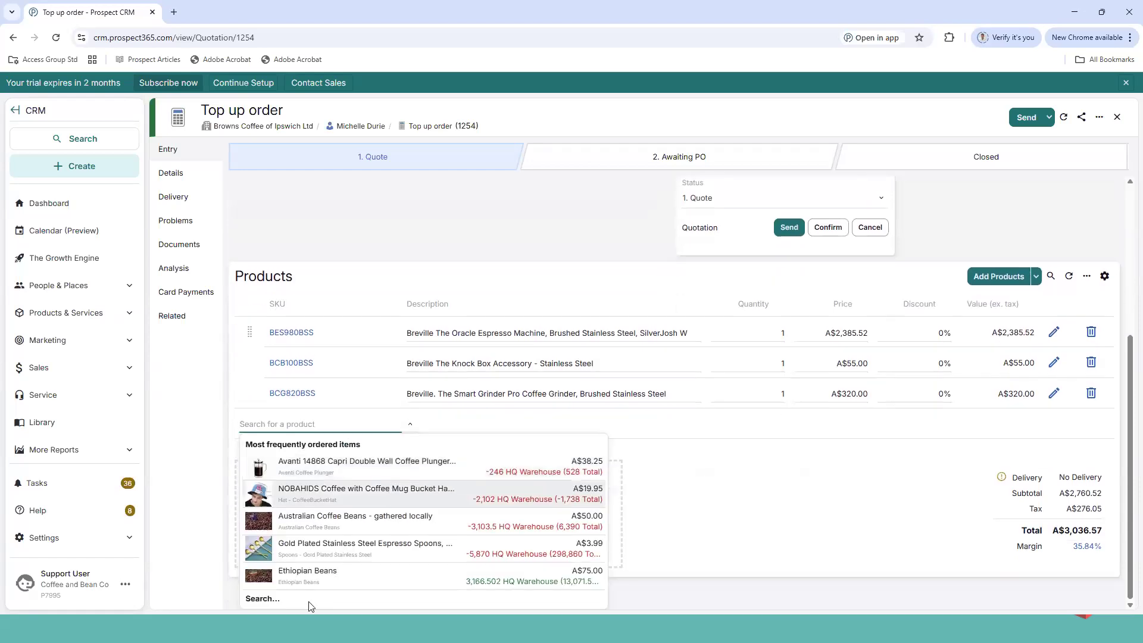
{"action": "left_click", "coordinate": [303, 594]}
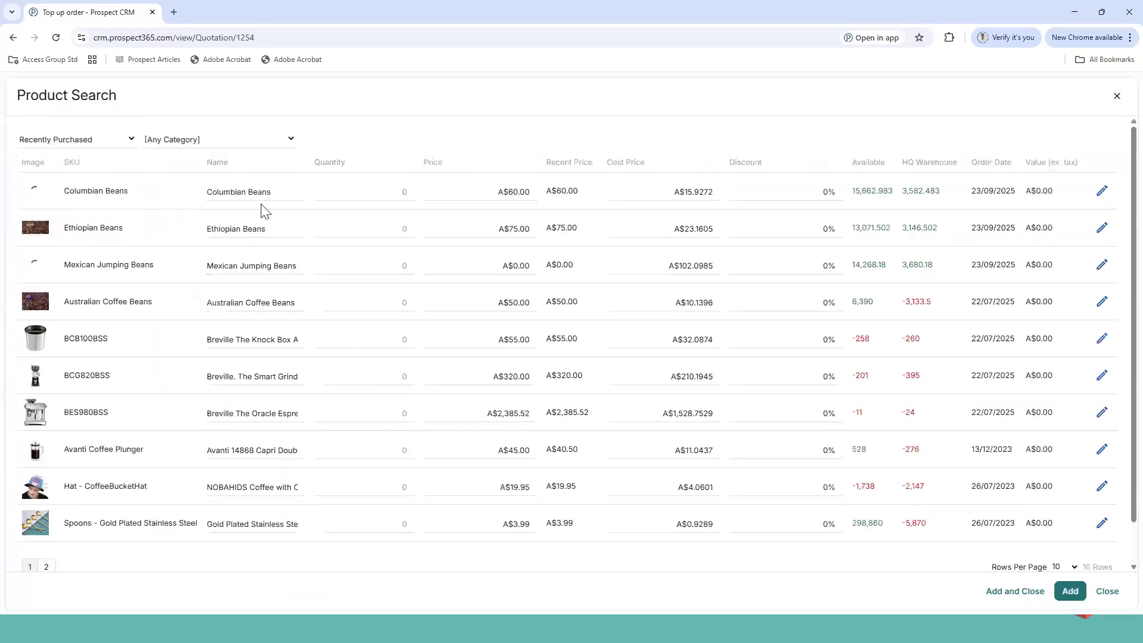
{"action": "left_click", "coordinate": [76, 140]}
{"action": "left_click", "coordinate": [77, 172]}
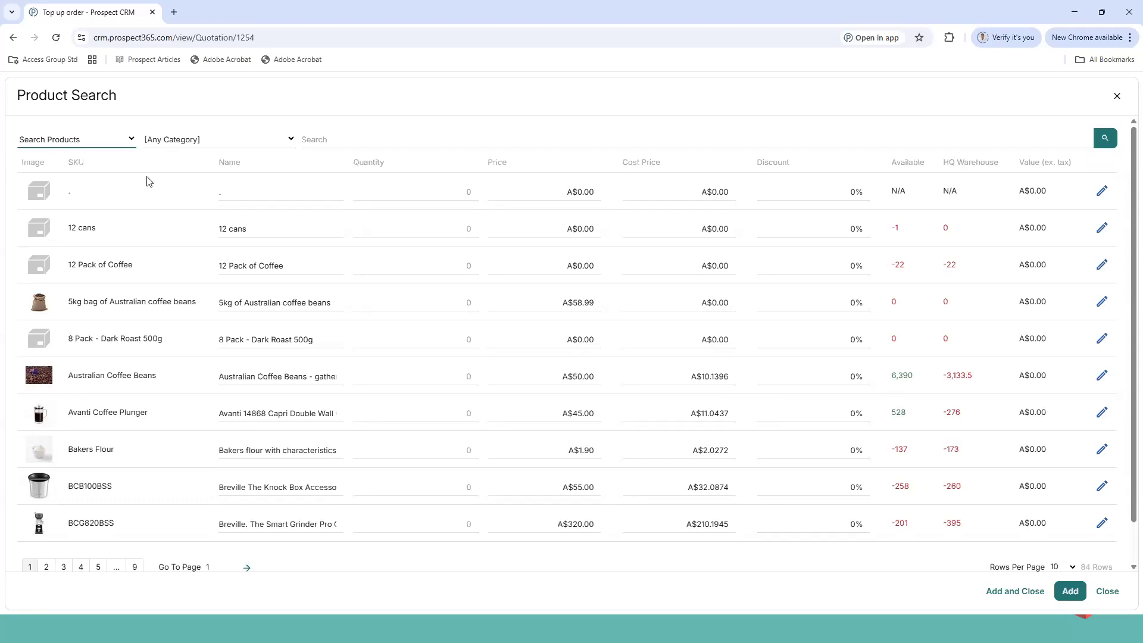
{"action": "left_click", "coordinate": [333, 139]}
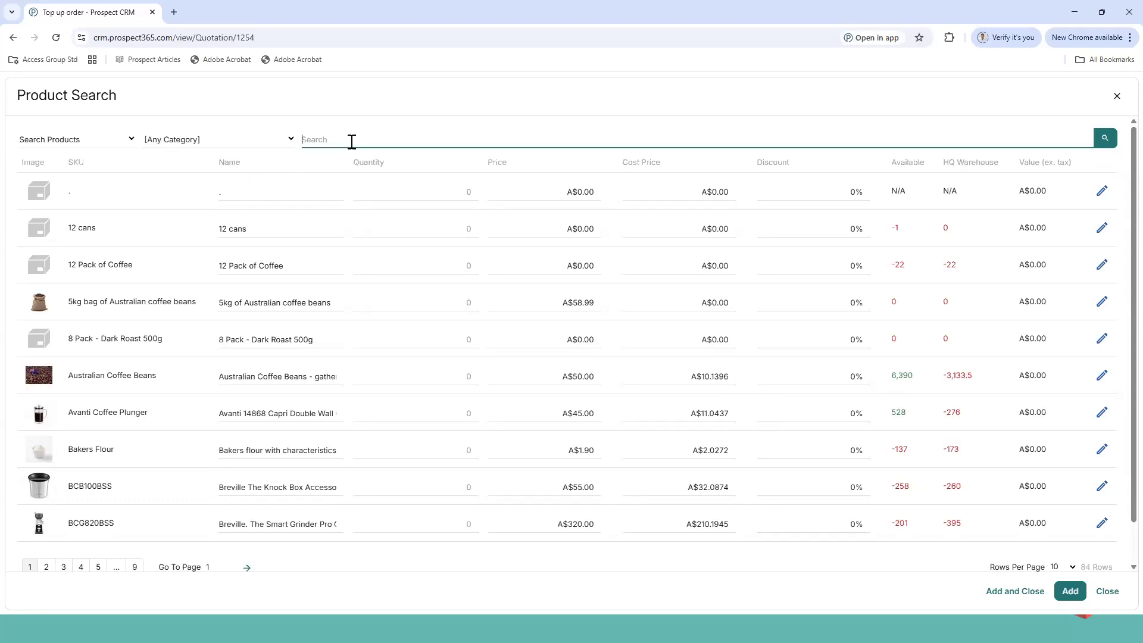
{"action": "type", "text": "beans"}
{"action": "key", "text": "Return"}
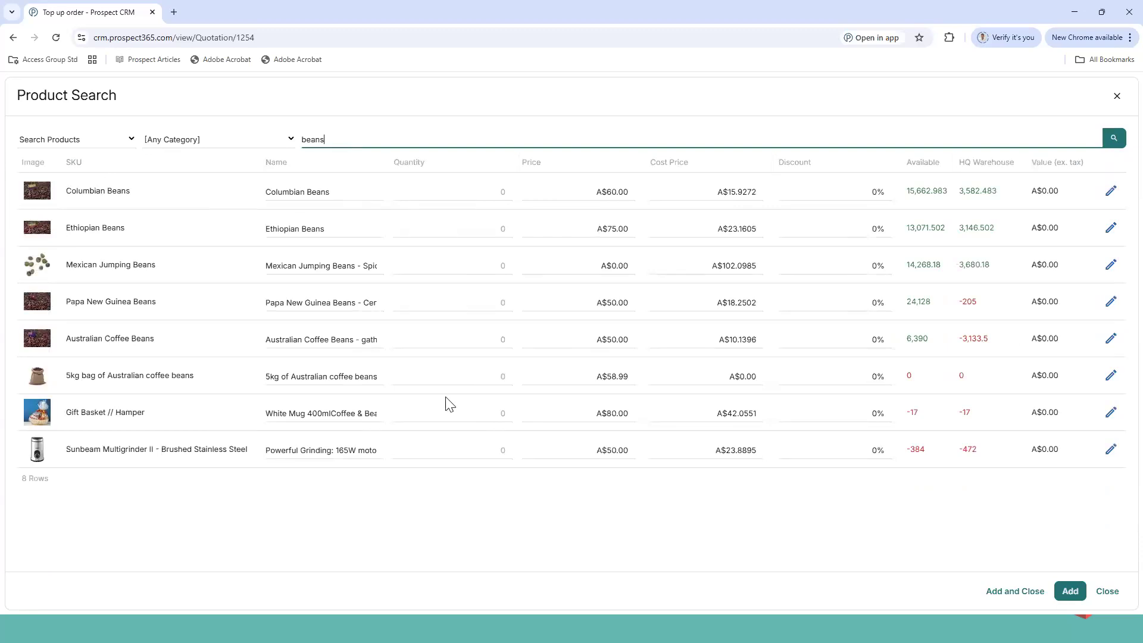
Add 10 each of Columbian, Ethiopian, Mexican Jumping, Papa New Guinea and Australian Coffee Beans to the quote.
{"action": "left_click", "coordinate": [489, 196]}
{"action": "type", "text": "10"}
{"action": "left_click", "coordinate": [508, 232]}
{"action": "type", "text": "10"}
{"action": "left_click", "coordinate": [494, 267]}
{"action": "type", "text": "10"}
{"action": "left_click", "coordinate": [492, 301]}
{"action": "type", "text": "10"}
{"action": "left_click", "coordinate": [498, 339]}
{"action": "type", "text": "10"}
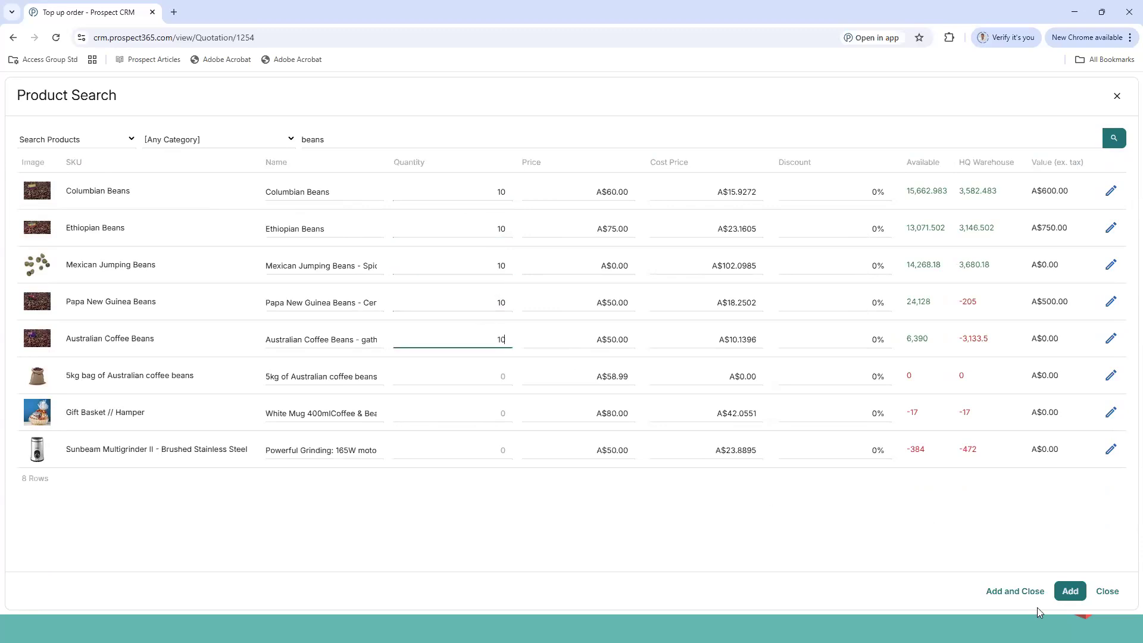
{"action": "left_click", "coordinate": [1070, 591]}
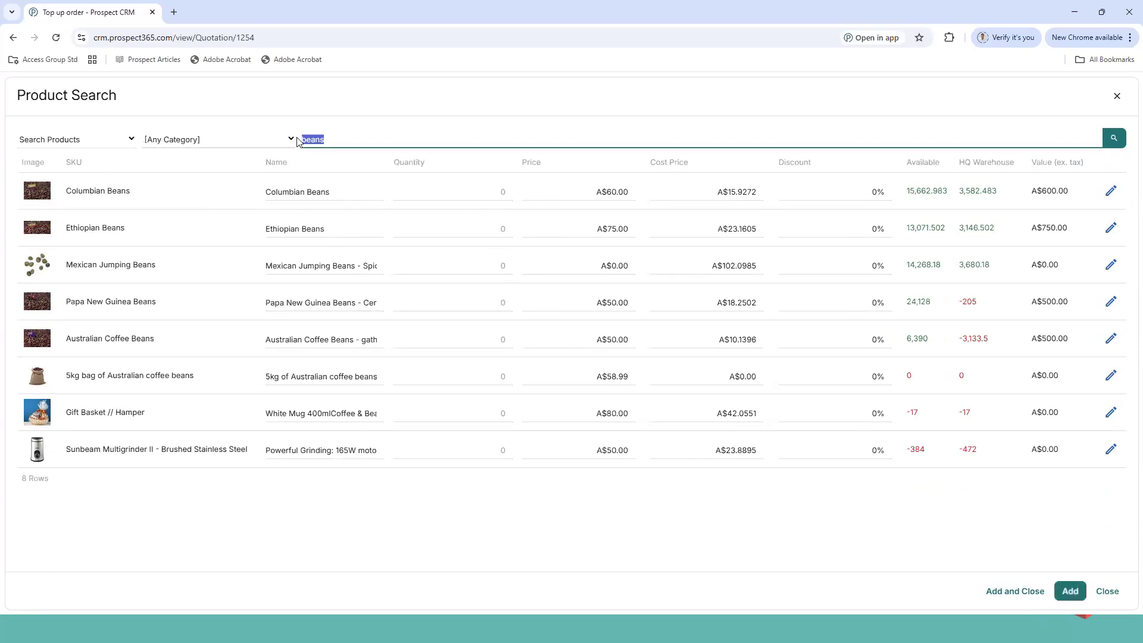
Clear the product search, look through the categories and the Recently Purchased and Popular lists, and return to the quote.
{"action": "key", "text": "BackSpace"}
{"action": "left_click", "coordinate": [232, 139]}
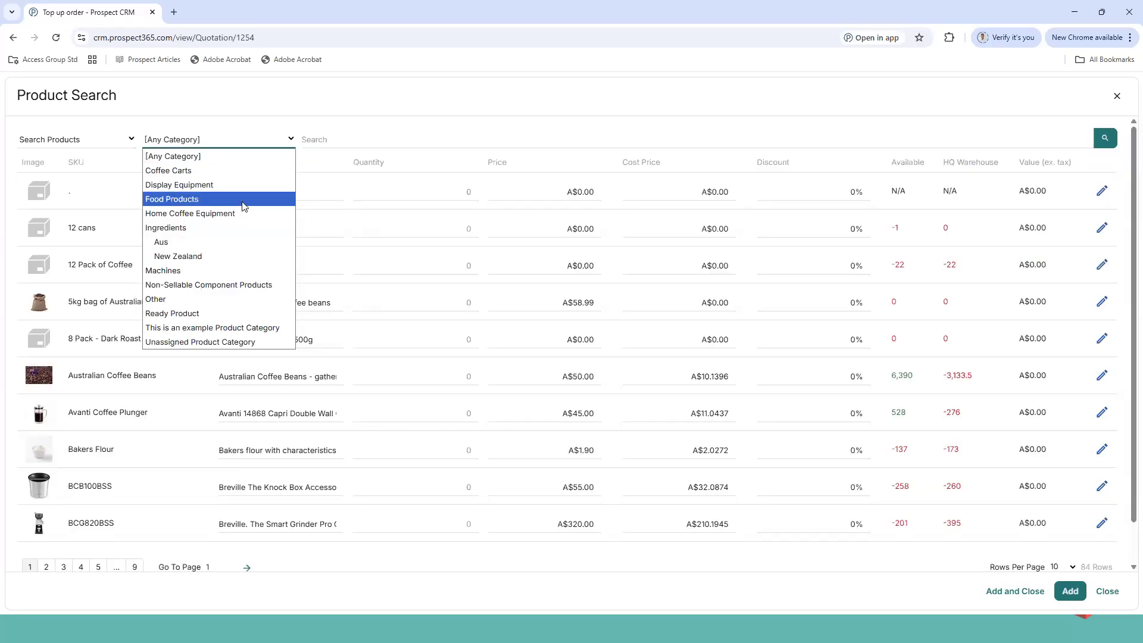
{"action": "left_click", "coordinate": [131, 139]}
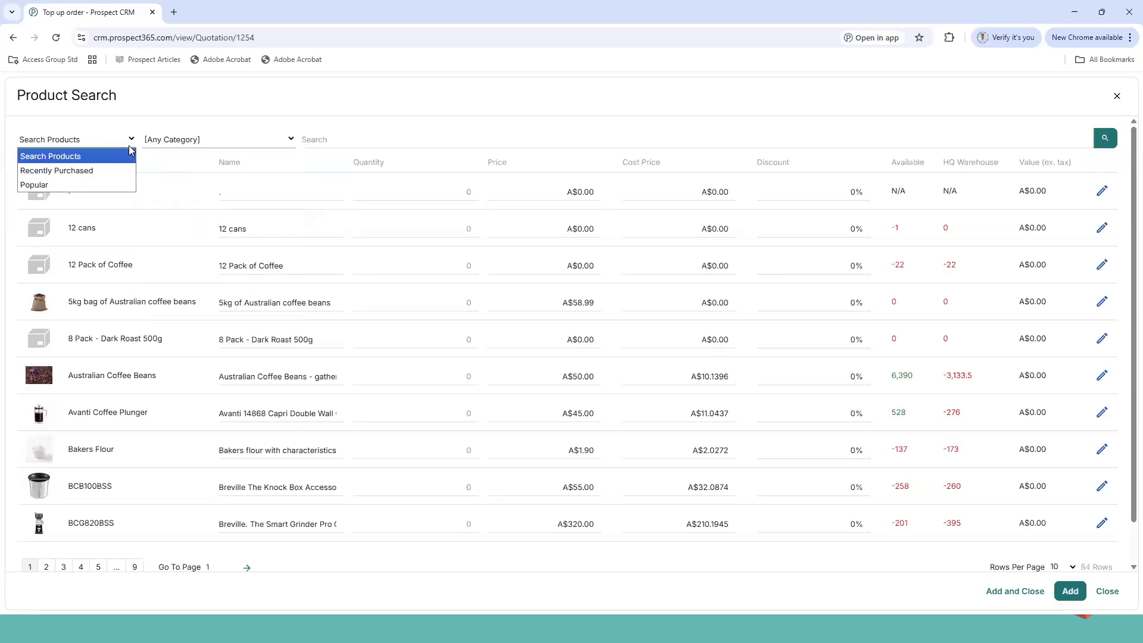
{"action": "left_click", "coordinate": [72, 172]}
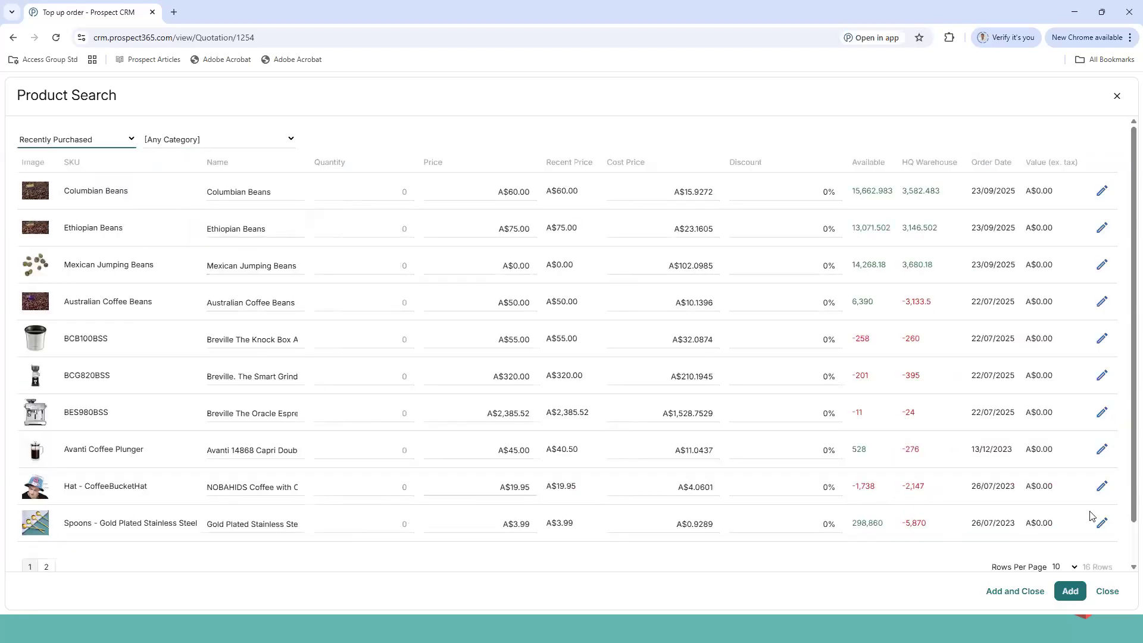
{"action": "left_click", "coordinate": [76, 143]}
{"action": "left_click", "coordinate": [79, 185]}
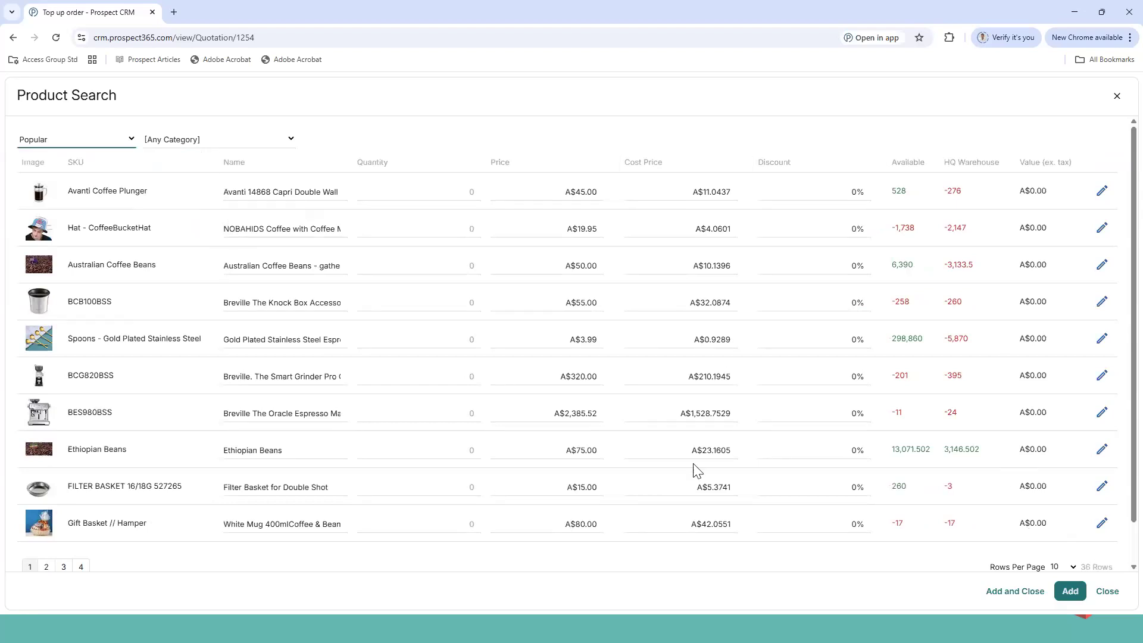
{"action": "left_click", "coordinate": [1011, 591]}
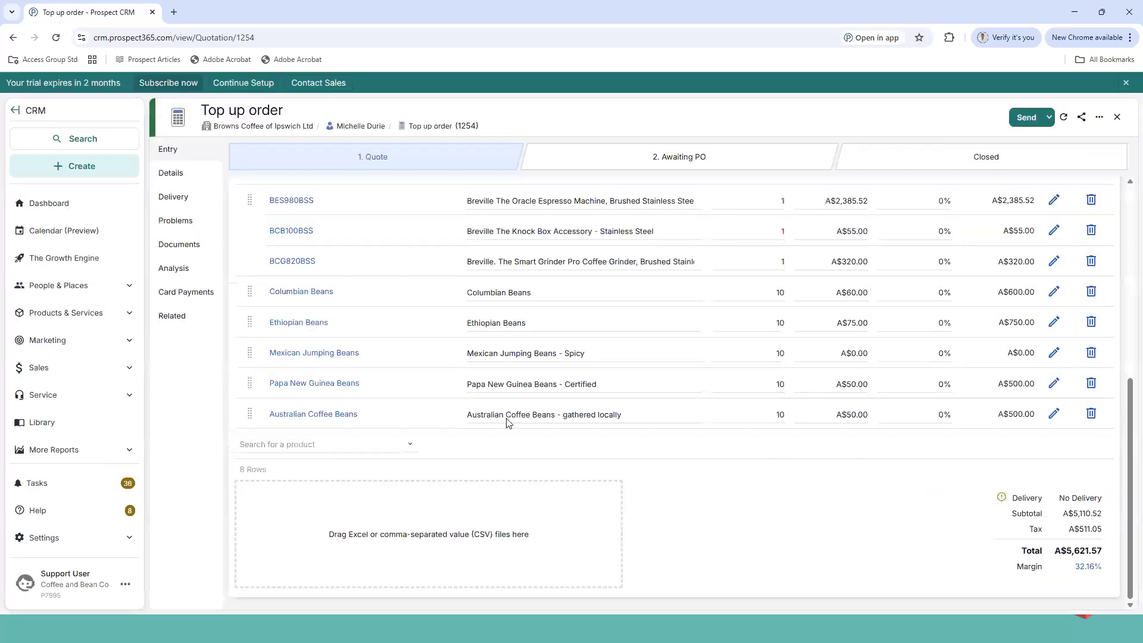
Create a quote line group titled "Machine" containing the Breville Oracle Espresso Machine, keeping the default output format settings.
{"action": "scroll", "coordinate": [465, 329], "scroll_direction": "up", "scroll_amount": 2}
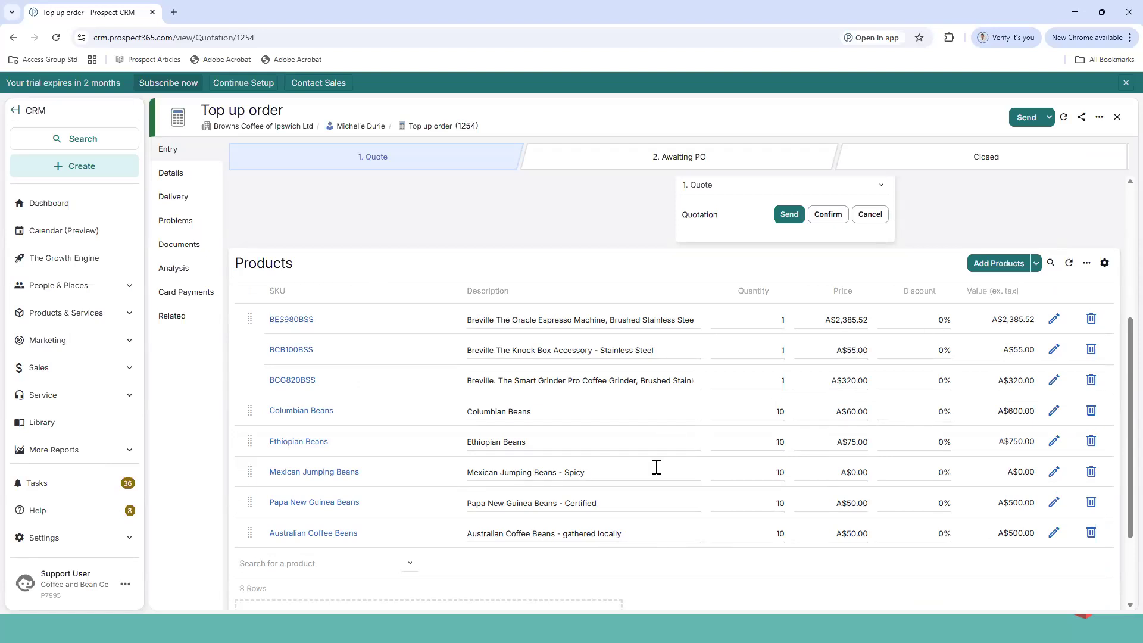
{"action": "scroll", "coordinate": [655, 466], "scroll_direction": "down", "scroll_amount": 2}
{"action": "scroll", "coordinate": [324, 262], "scroll_direction": "up", "scroll_amount": 1}
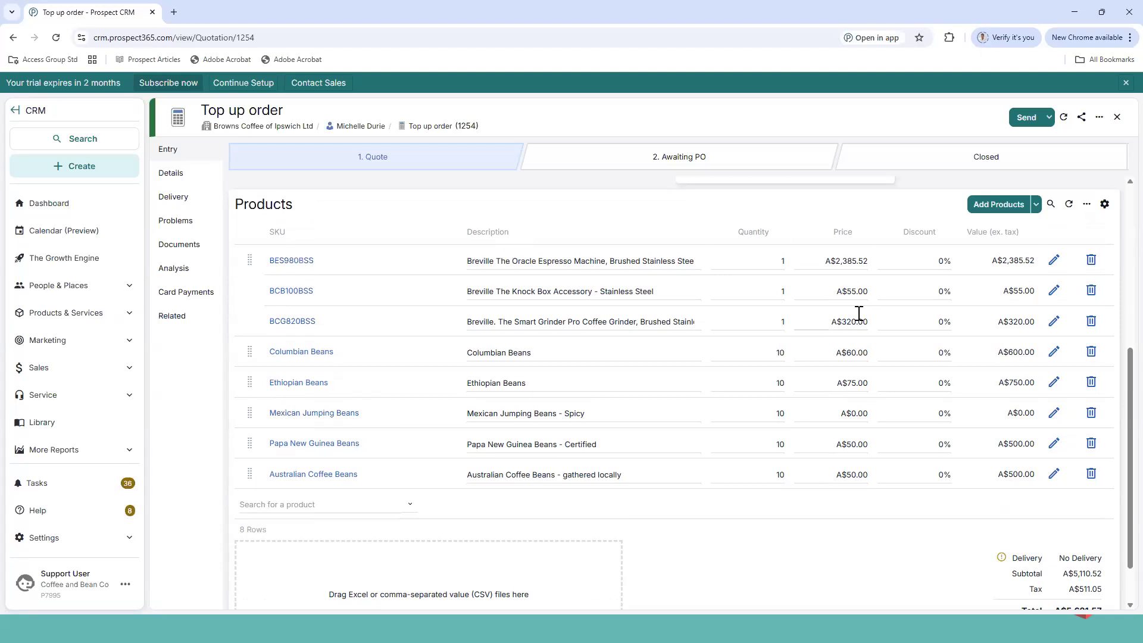
{"action": "scroll", "coordinate": [536, 382], "scroll_direction": "down", "scroll_amount": 1}
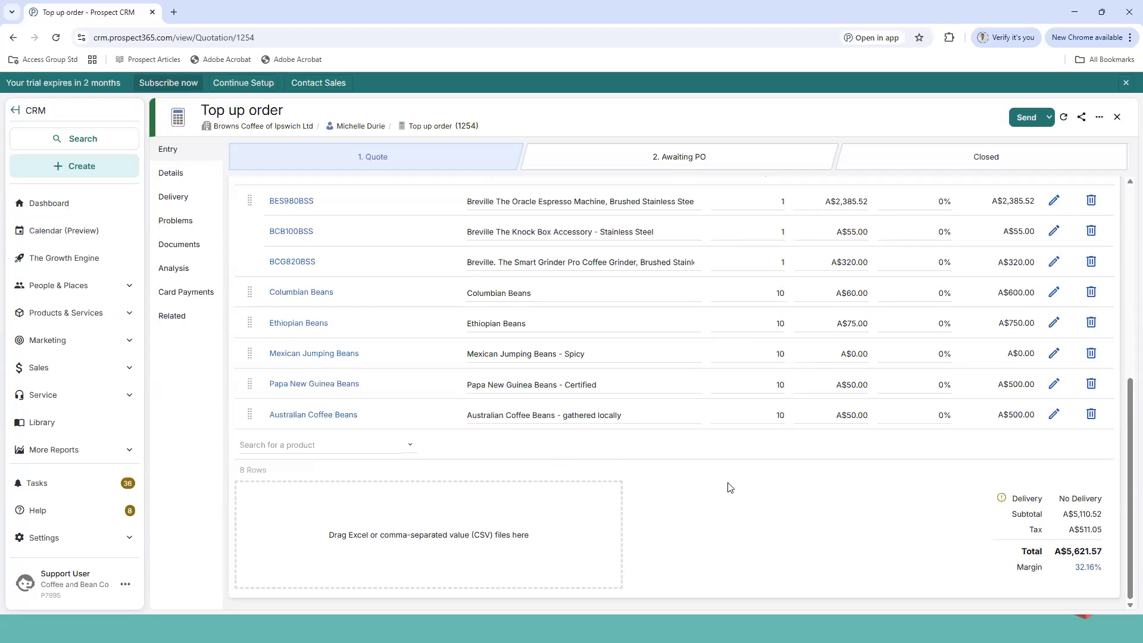
{"action": "scroll", "coordinate": [1069, 337], "scroll_direction": "up", "scroll_amount": 1}
{"action": "left_click", "coordinate": [1035, 205]}
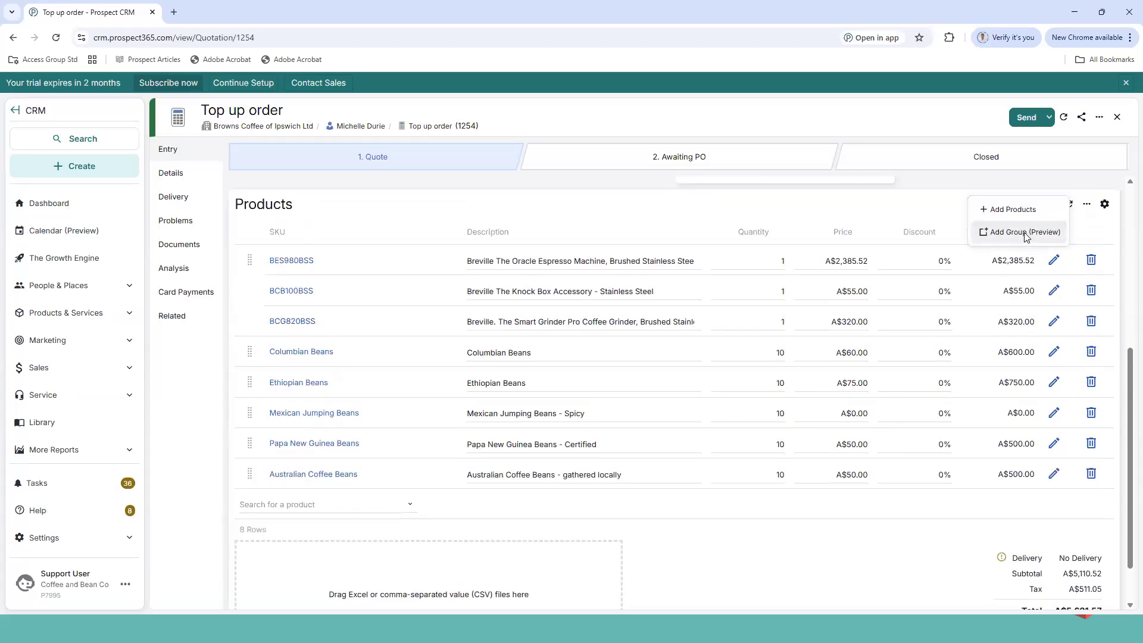
{"action": "left_click", "coordinate": [1027, 234]}
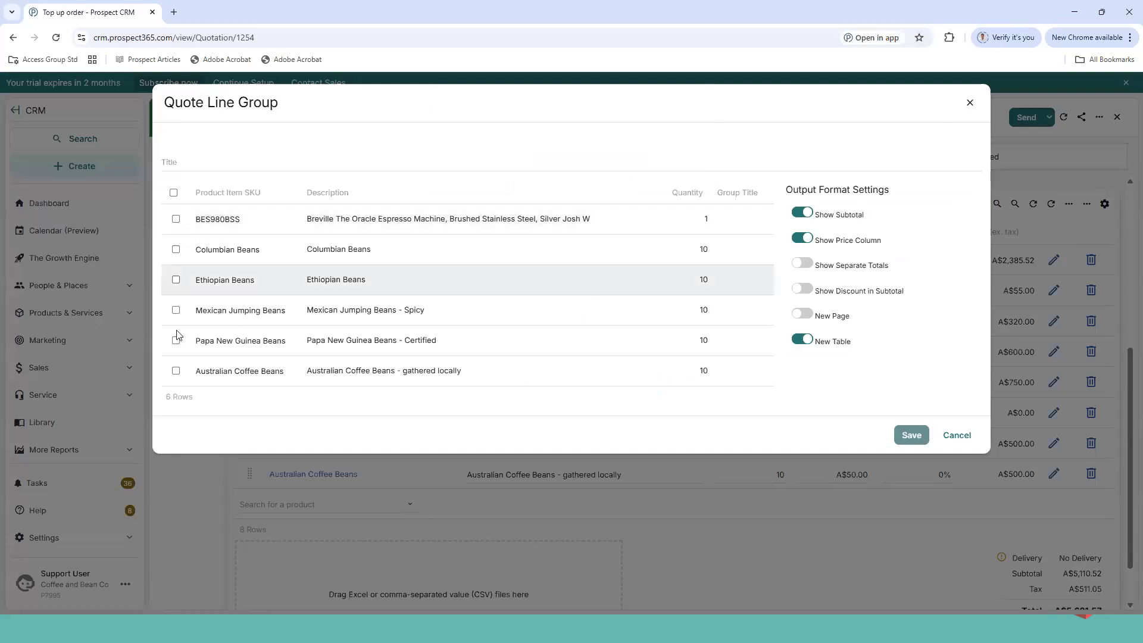
{"action": "left_click", "coordinate": [175, 218]}
{"action": "left_click", "coordinate": [215, 163]}
{"action": "type", "text": "Machine"}
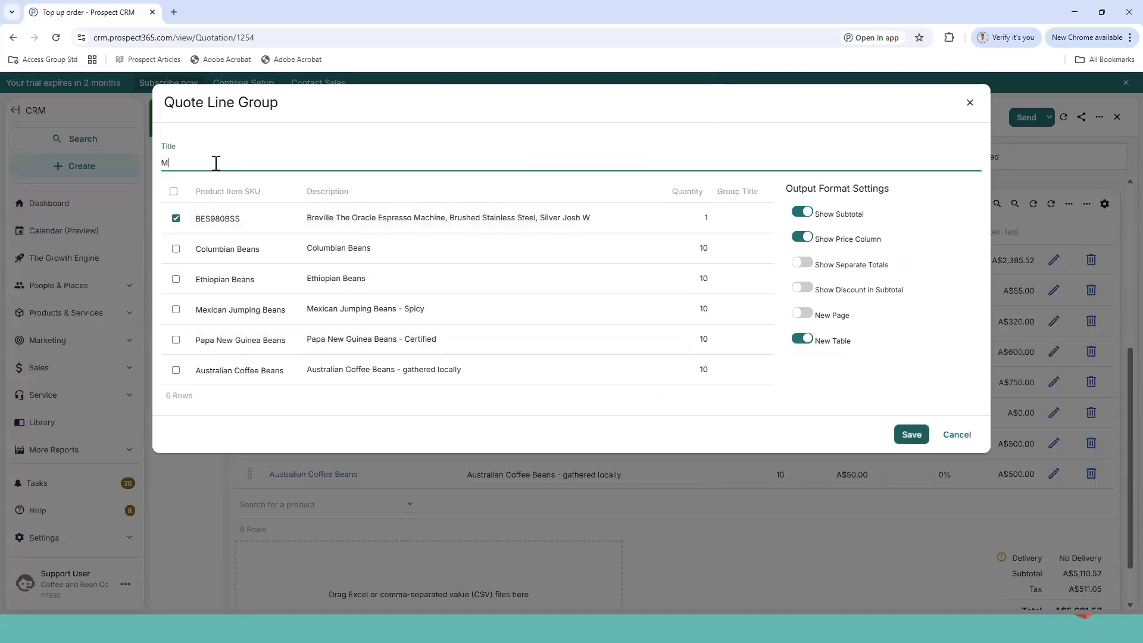
{"action": "left_click", "coordinate": [910, 435]}
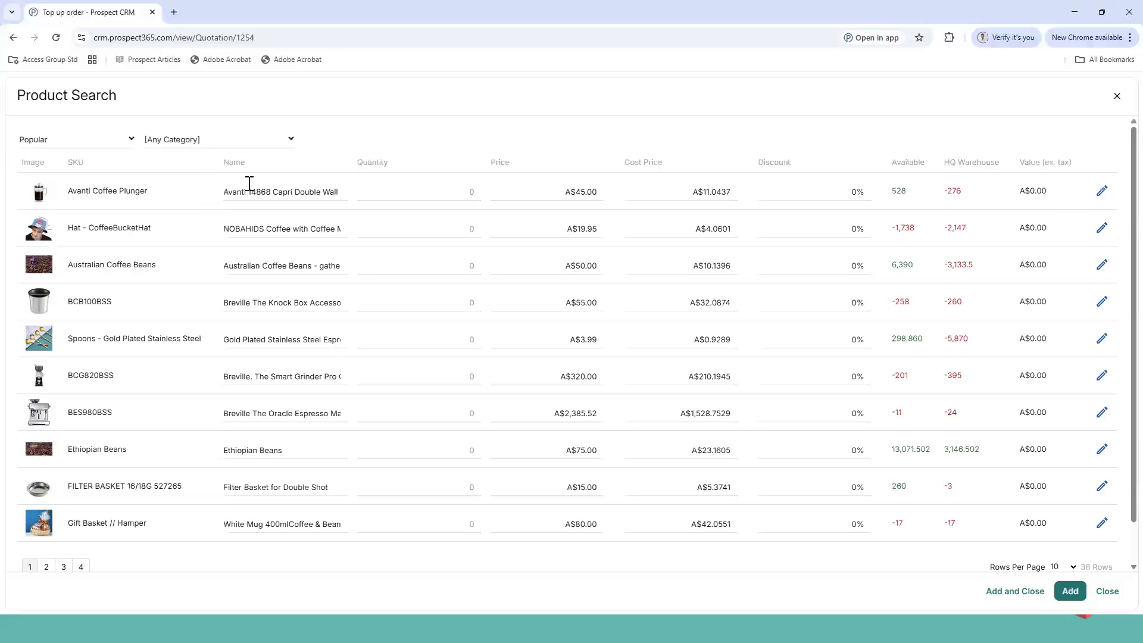
{"action": "left_click", "coordinate": [1116, 99]}
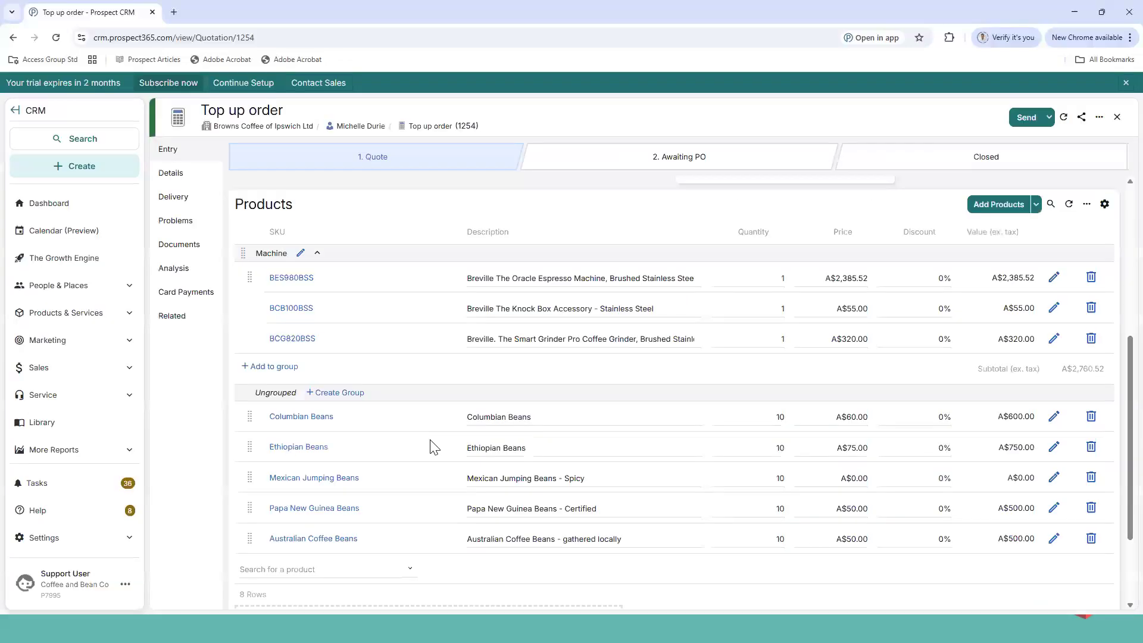
Group the five ungrouped coffee bean lines under the title "Beans".
{"action": "left_click", "coordinate": [336, 393]}
{"action": "left_click", "coordinate": [242, 162]}
{"action": "type", "text": "Br"}
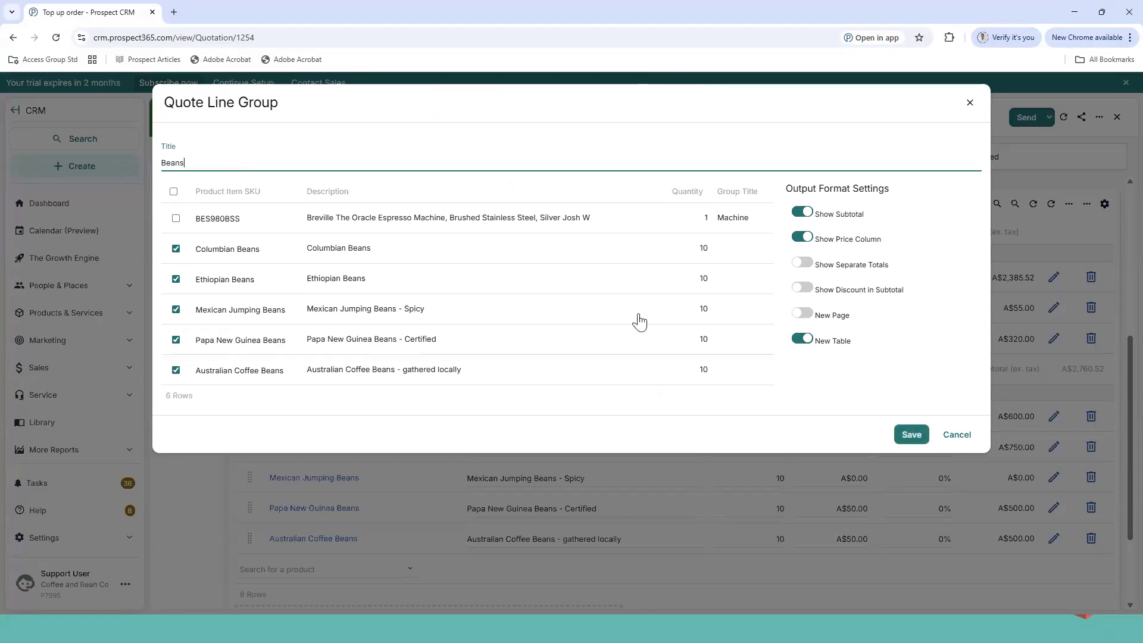
{"action": "left_click", "coordinate": [906, 434]}
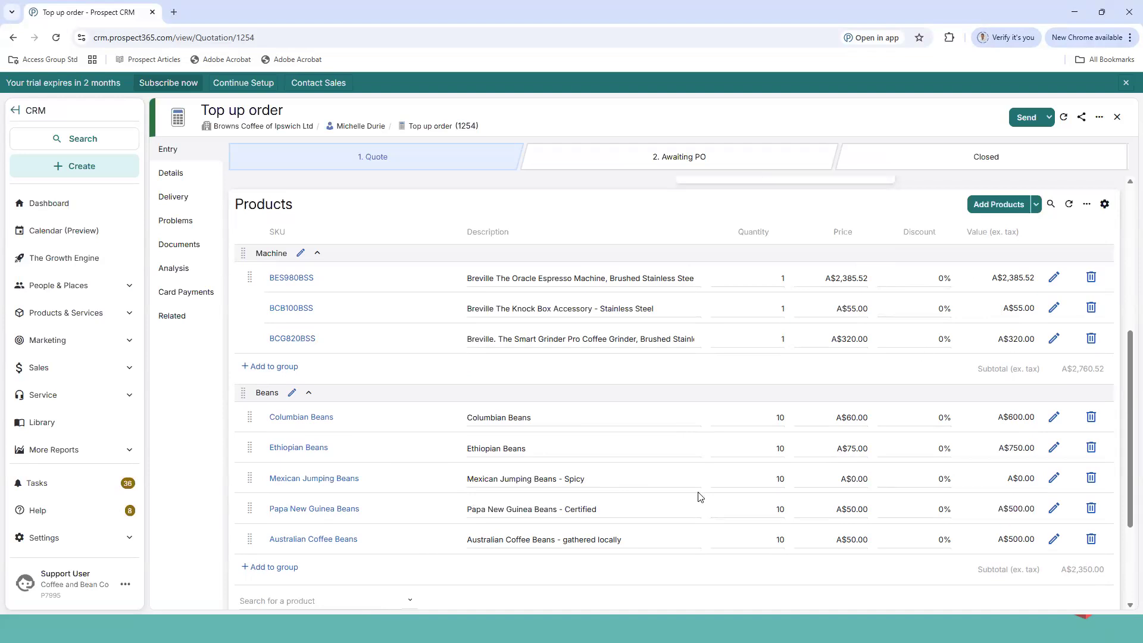
Start a new template-based document for the quote, look through the available templates including Quote Document, and return without creating it.
{"action": "scroll", "coordinate": [714, 476], "scroll_direction": "up", "scroll_amount": 1}
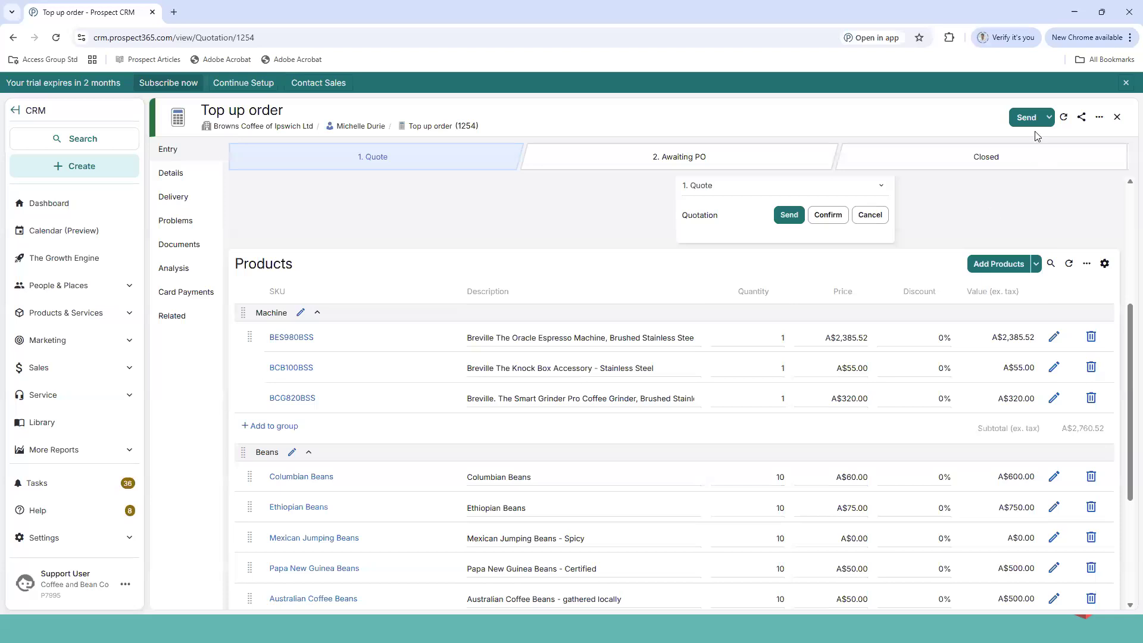
{"action": "left_click", "coordinate": [1049, 118]}
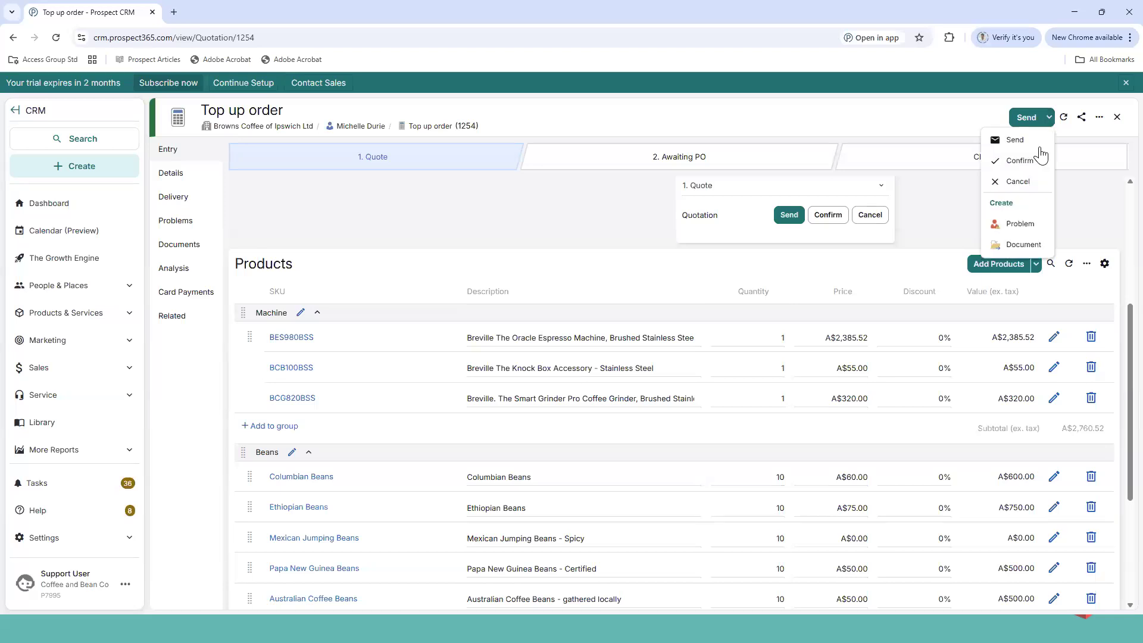
{"action": "left_click", "coordinate": [1018, 245]}
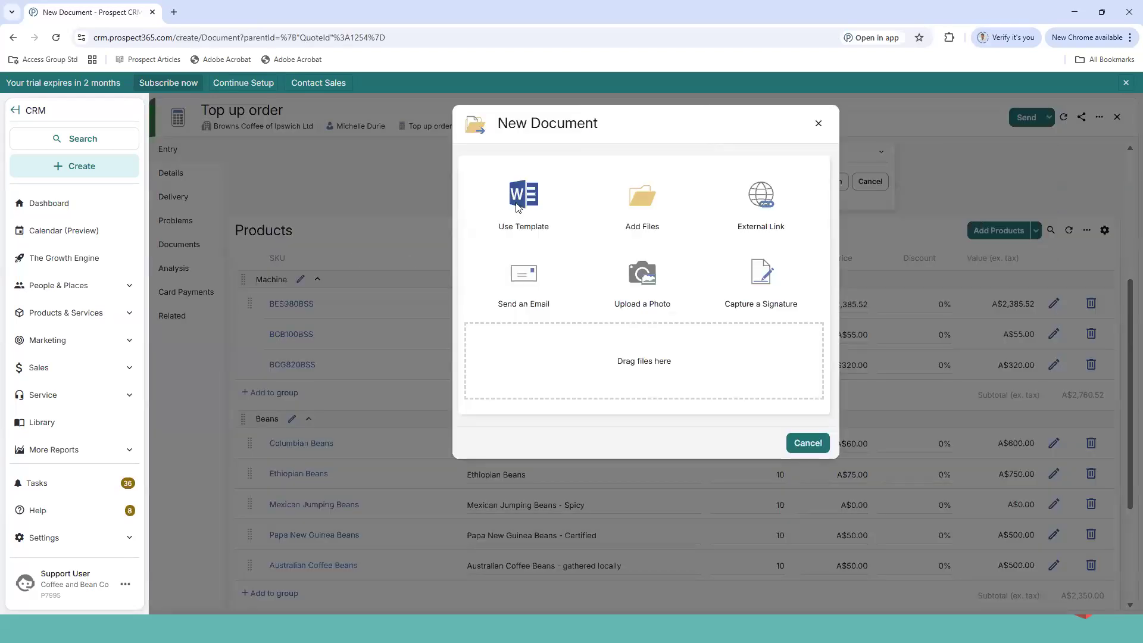
{"action": "left_click", "coordinate": [519, 205]}
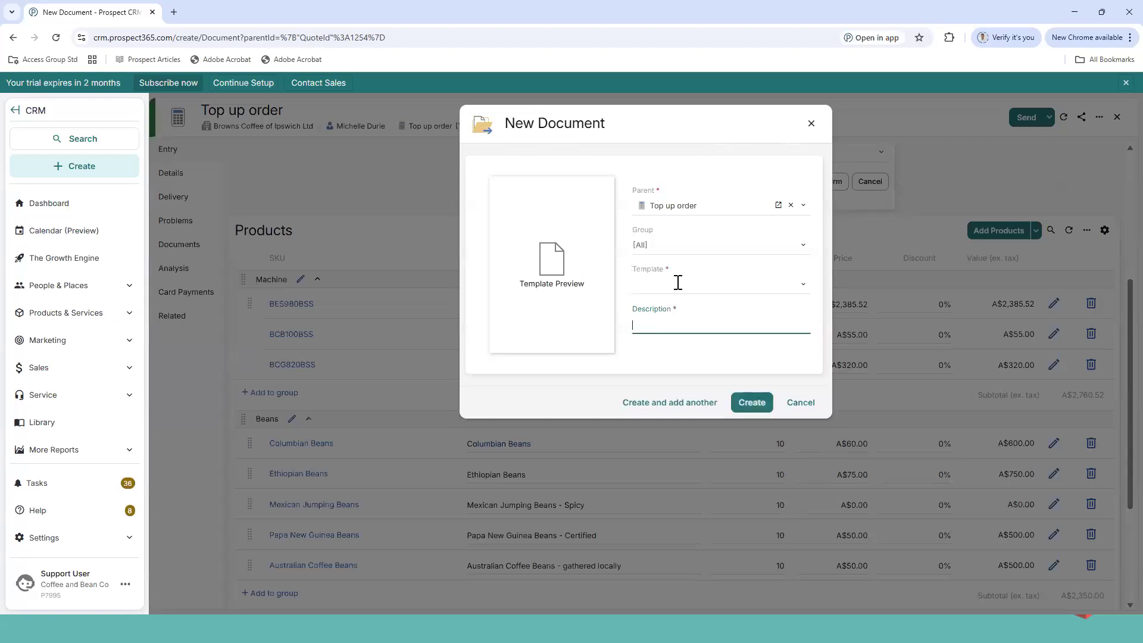
{"action": "left_click", "coordinate": [677, 282]}
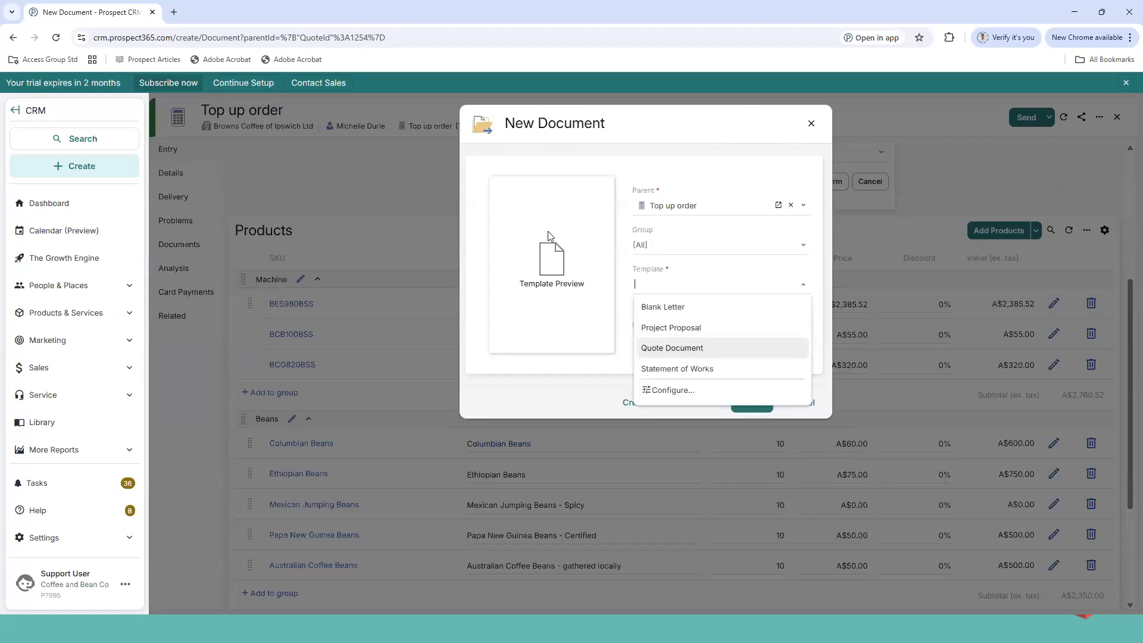
{"action": "left_click", "coordinate": [671, 348]}
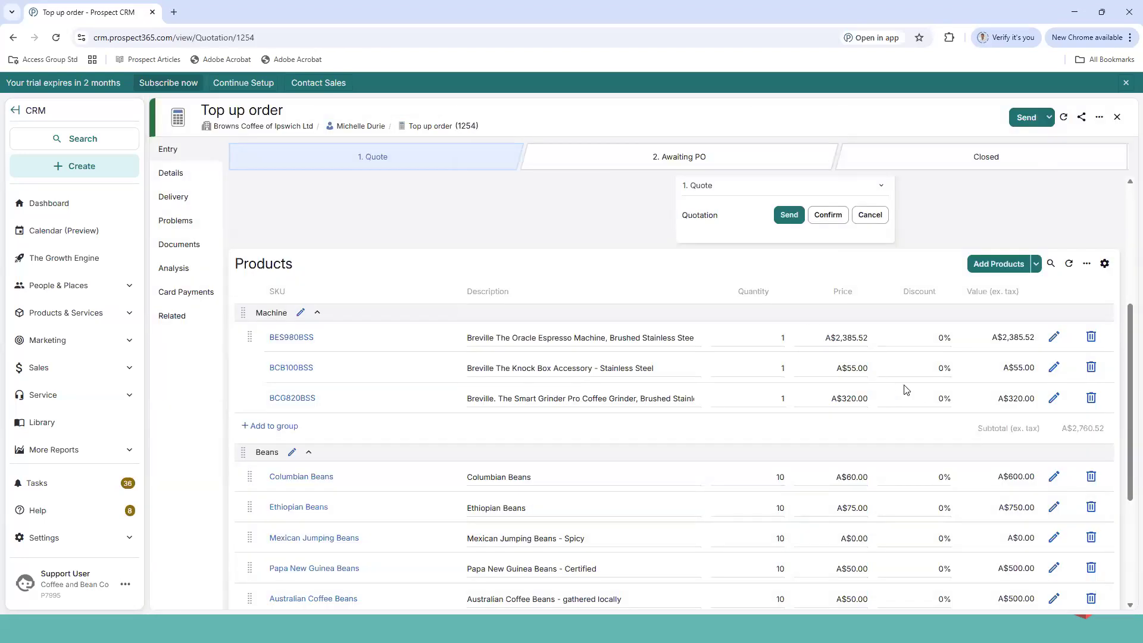
Check the product line settings, and set a 20% discount on all three lines in the Machine group.
{"action": "scroll", "coordinate": [920, 398], "scroll_direction": "down", "scroll_amount": 1}
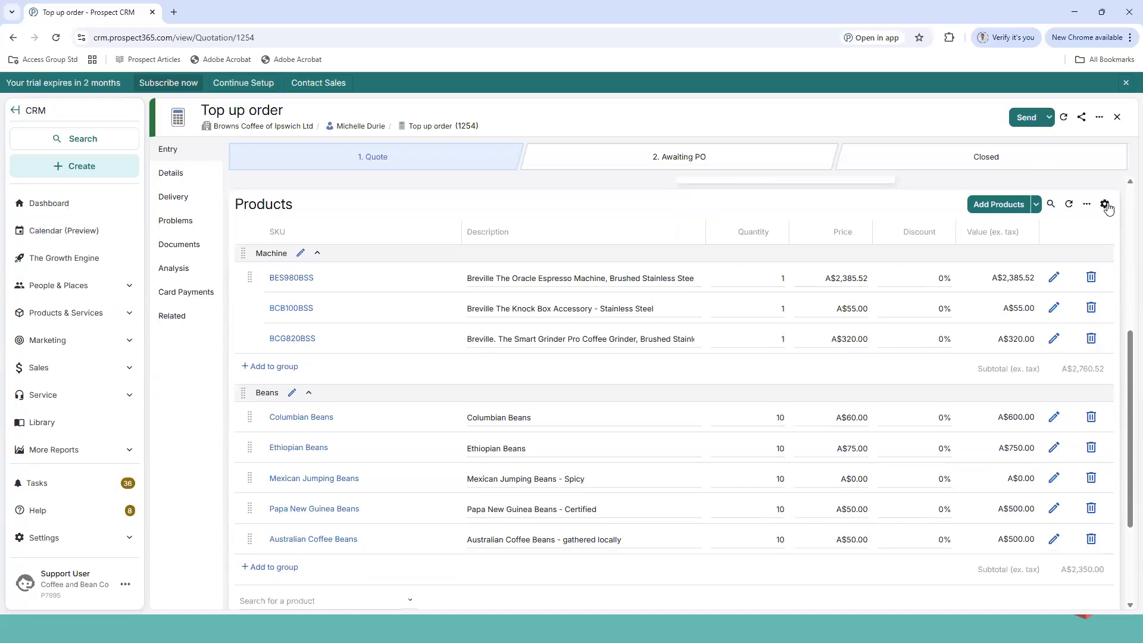
{"action": "left_click", "coordinate": [1105, 204]}
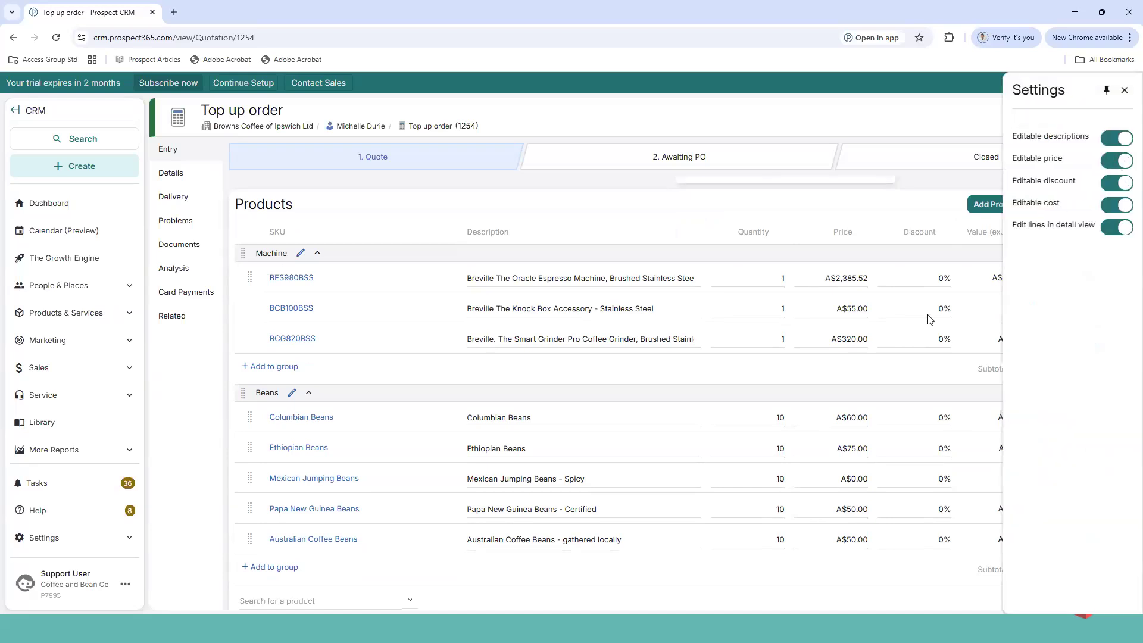
{"action": "left_click", "coordinate": [931, 279]}
{"action": "type", "text": "20"}
{"action": "left_click", "coordinate": [939, 305]}
{"action": "type", "text": "20"}
{"action": "key", "text": "Tab"}
{"action": "type", "text": "20"}
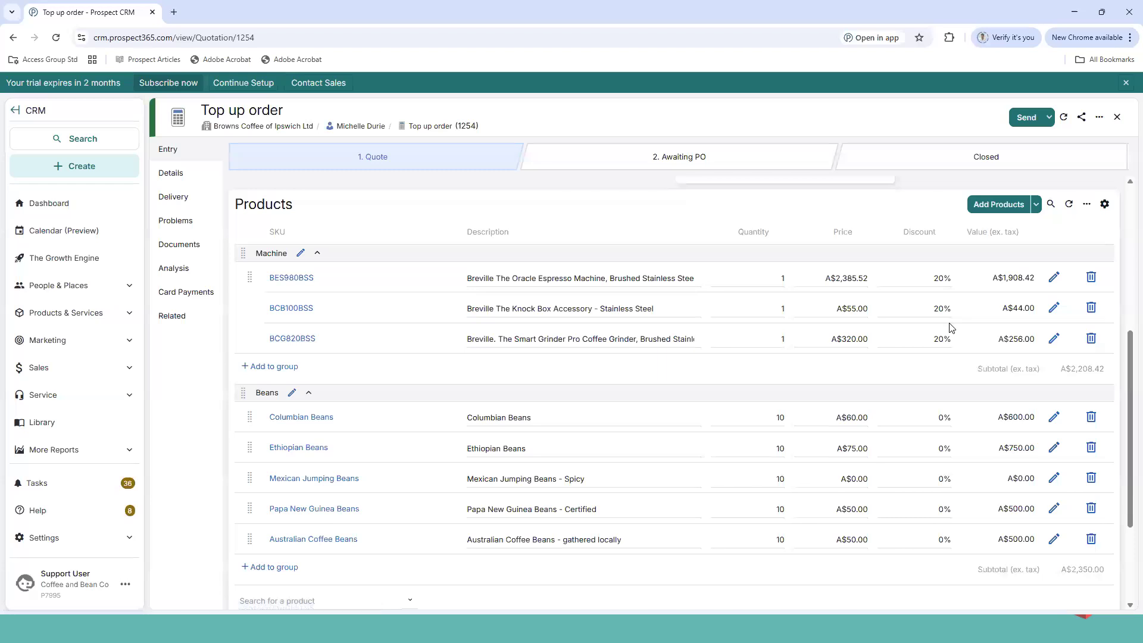
Start an email to the quote's contact, try the Basic Email Quote template, and switch to Email Cover For Simple PDF Quote.
{"action": "scroll", "coordinate": [951, 327], "scroll_direction": "up", "scroll_amount": 2}
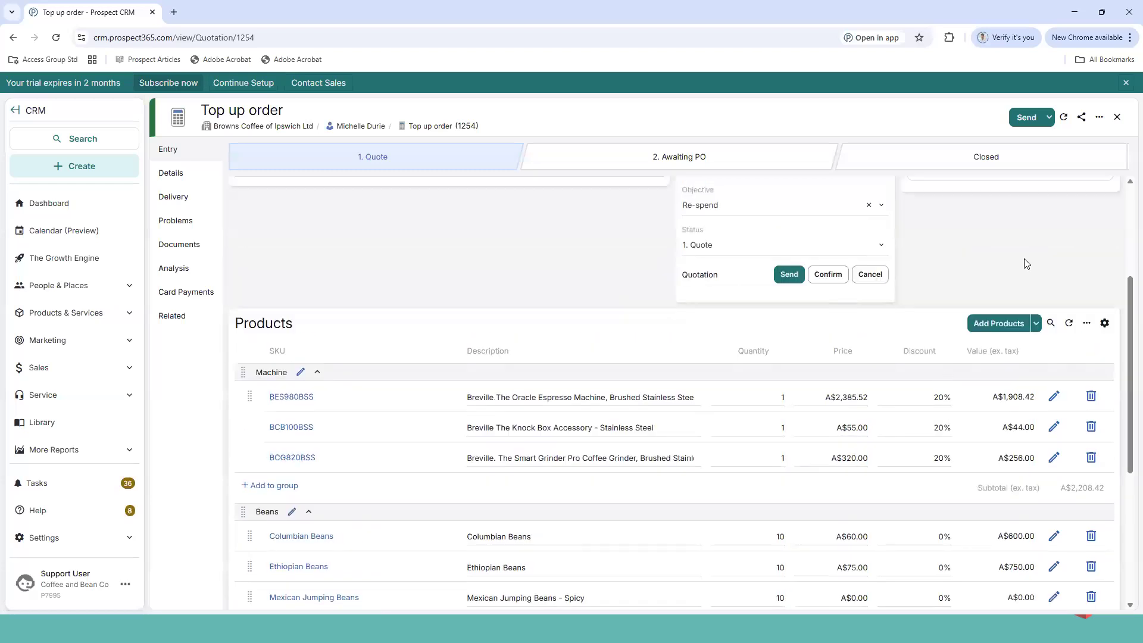
{"action": "scroll", "coordinate": [1049, 300], "scroll_direction": "up", "scroll_amount": 3}
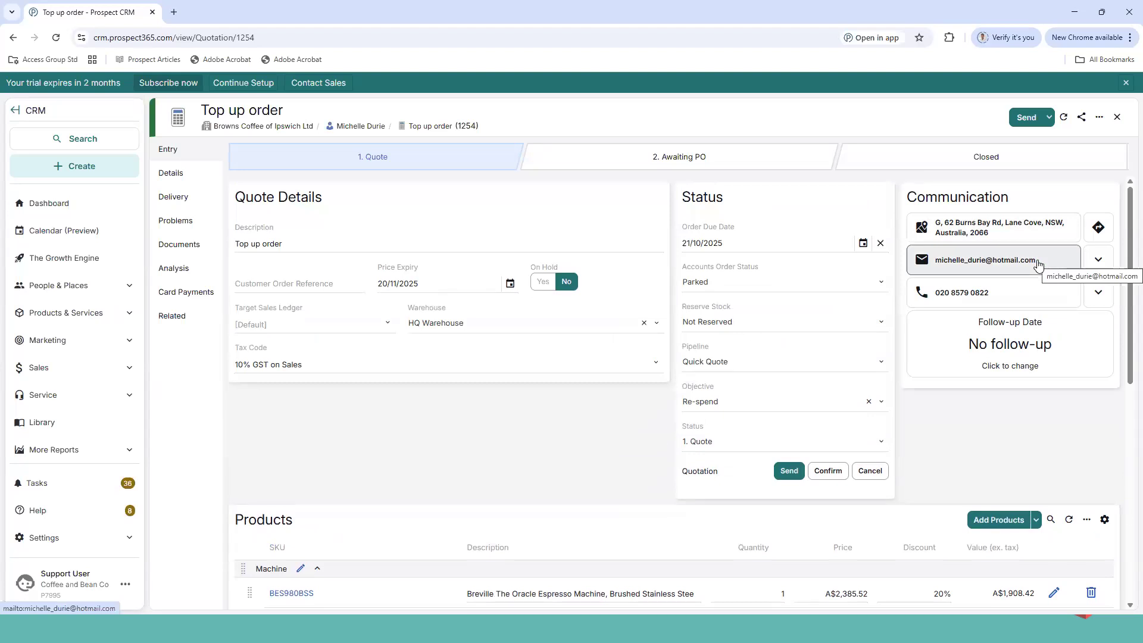
{"action": "left_click", "coordinate": [1037, 262]}
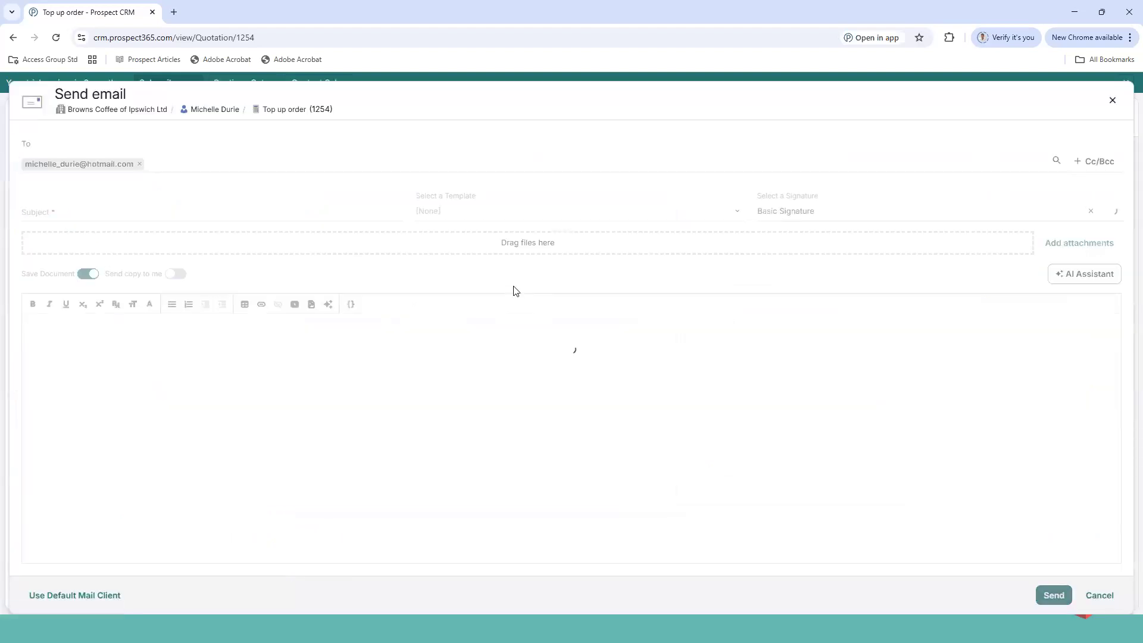
{"action": "left_click", "coordinate": [455, 214]}
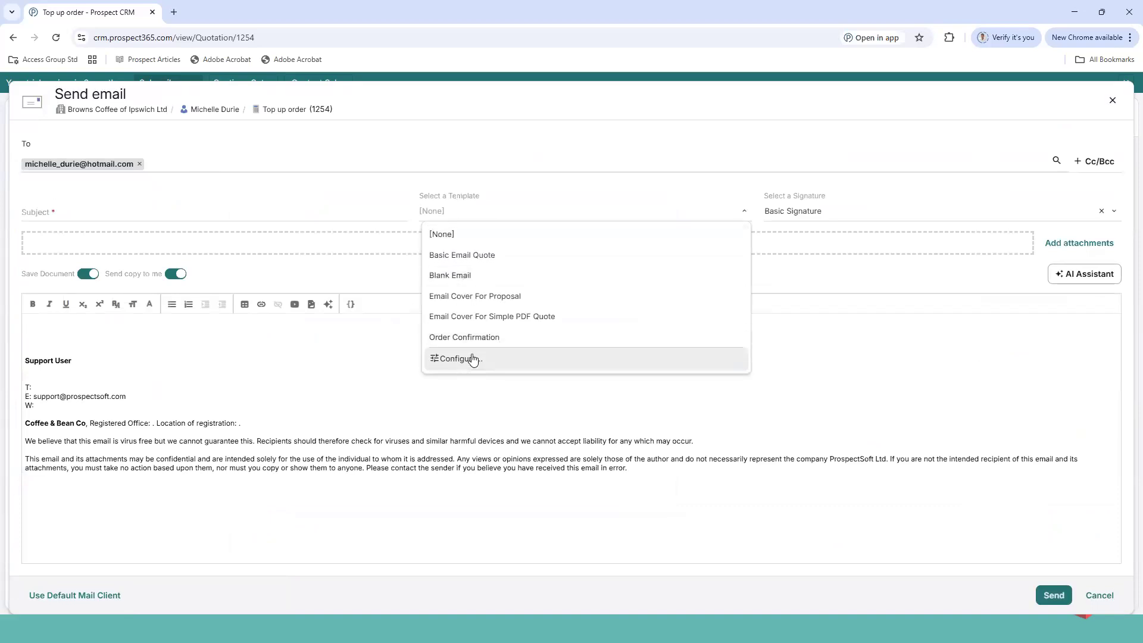
{"action": "left_click", "coordinate": [469, 255]}
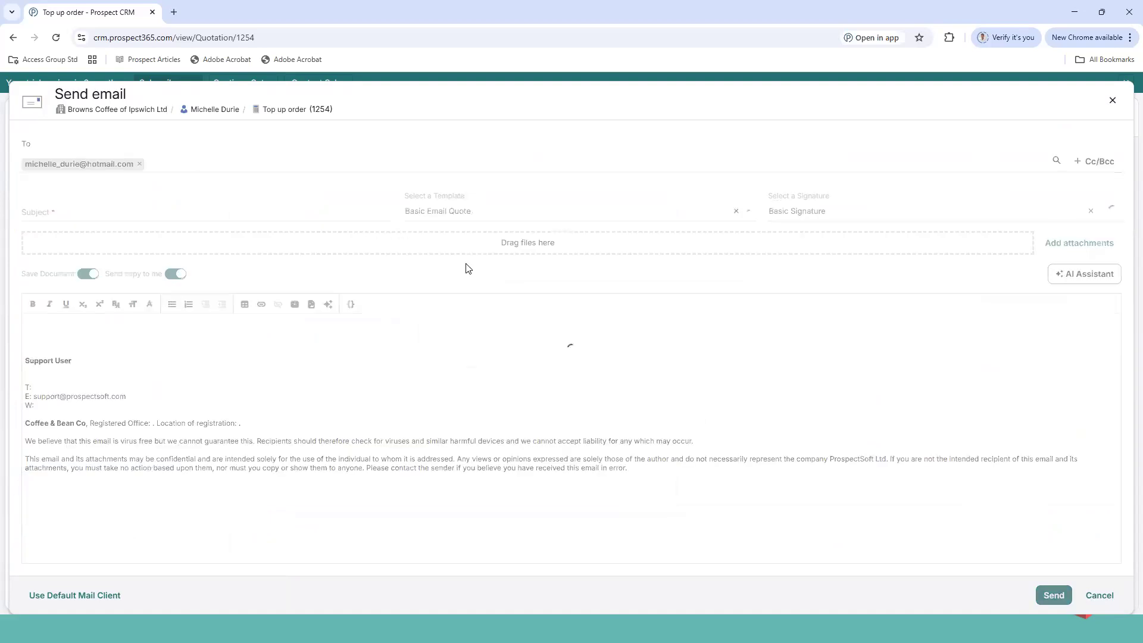
{"action": "left_click", "coordinate": [454, 210]}
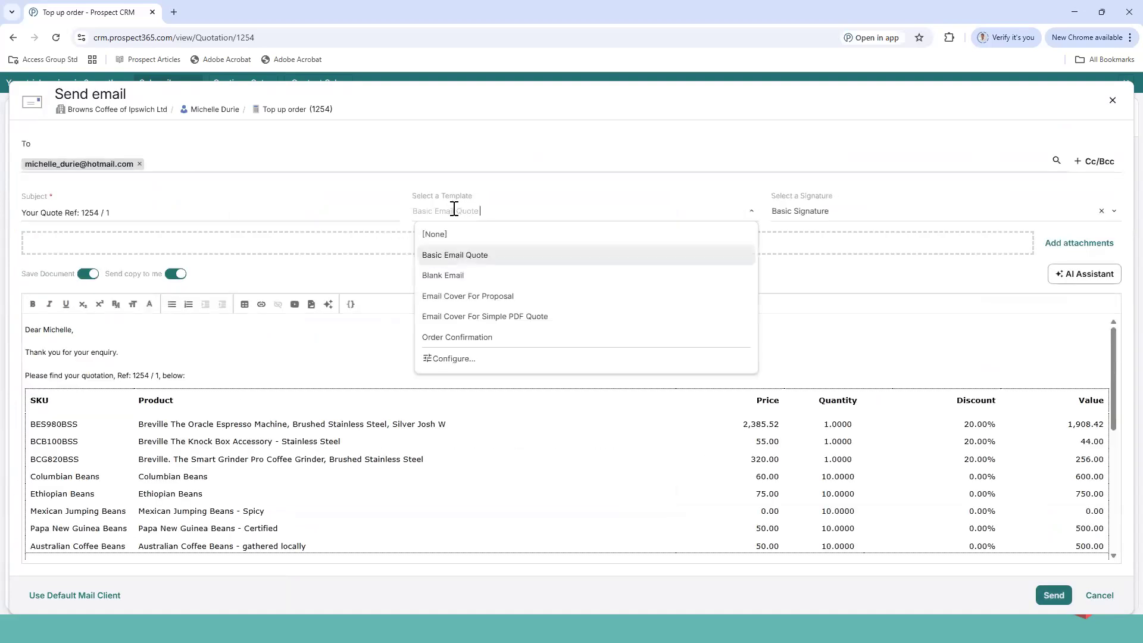
{"action": "left_click", "coordinate": [482, 321]}
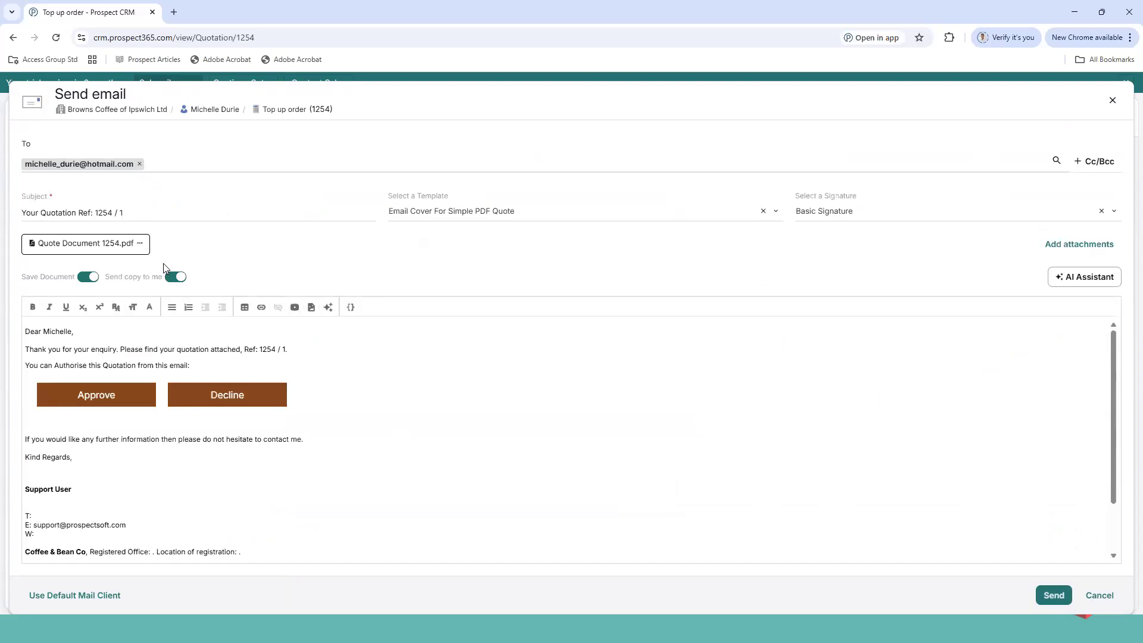
Open the quote PDF attached to the email and review its product groups, subtotals, totals and approval options.
{"action": "left_click", "coordinate": [140, 243]}
{"action": "left_click", "coordinate": [70, 276]}
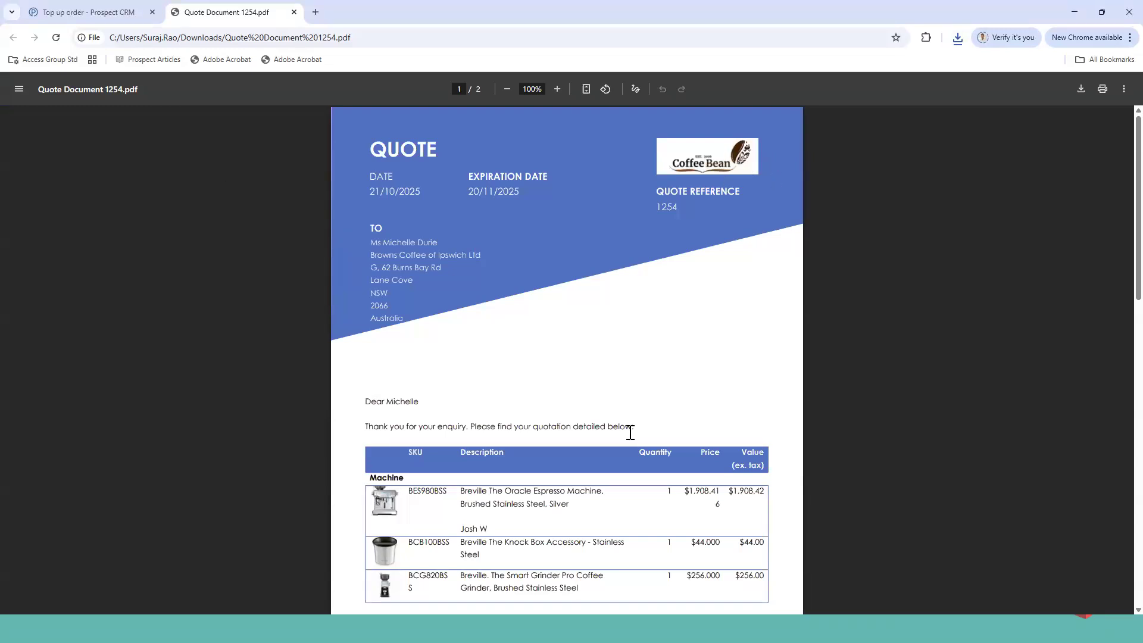
{"action": "scroll", "coordinate": [630, 432], "scroll_direction": "down", "scroll_amount": 1}
{"action": "scroll", "coordinate": [503, 377], "scroll_direction": "down", "scroll_amount": 1}
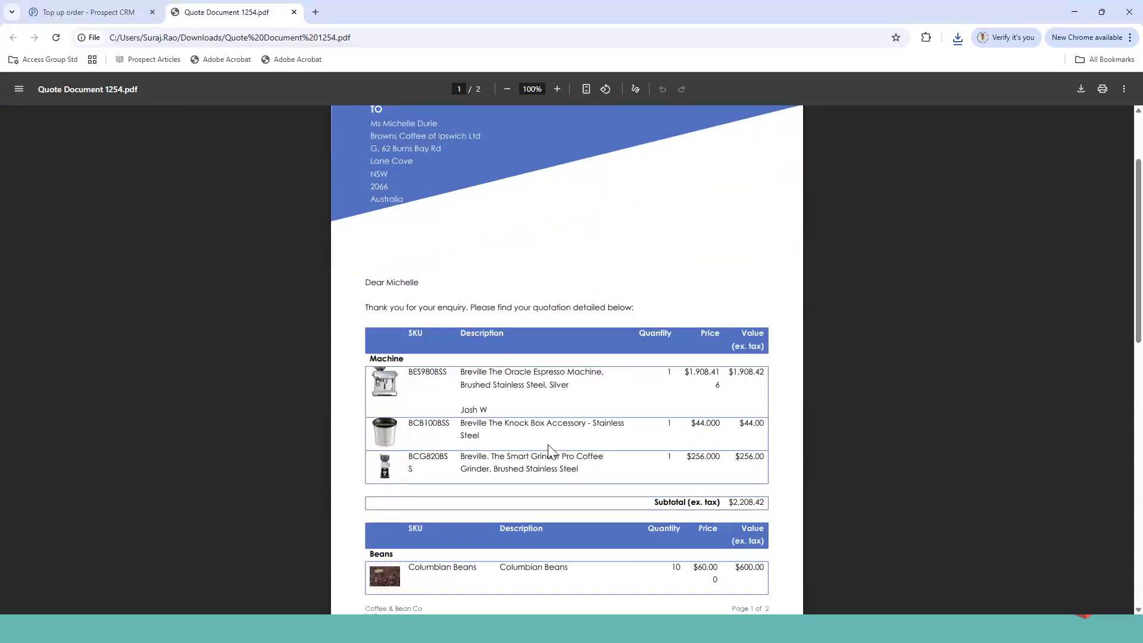
{"action": "scroll", "coordinate": [555, 446], "scroll_direction": "down", "scroll_amount": 1}
{"action": "scroll", "coordinate": [445, 412], "scroll_direction": "down", "scroll_amount": 1}
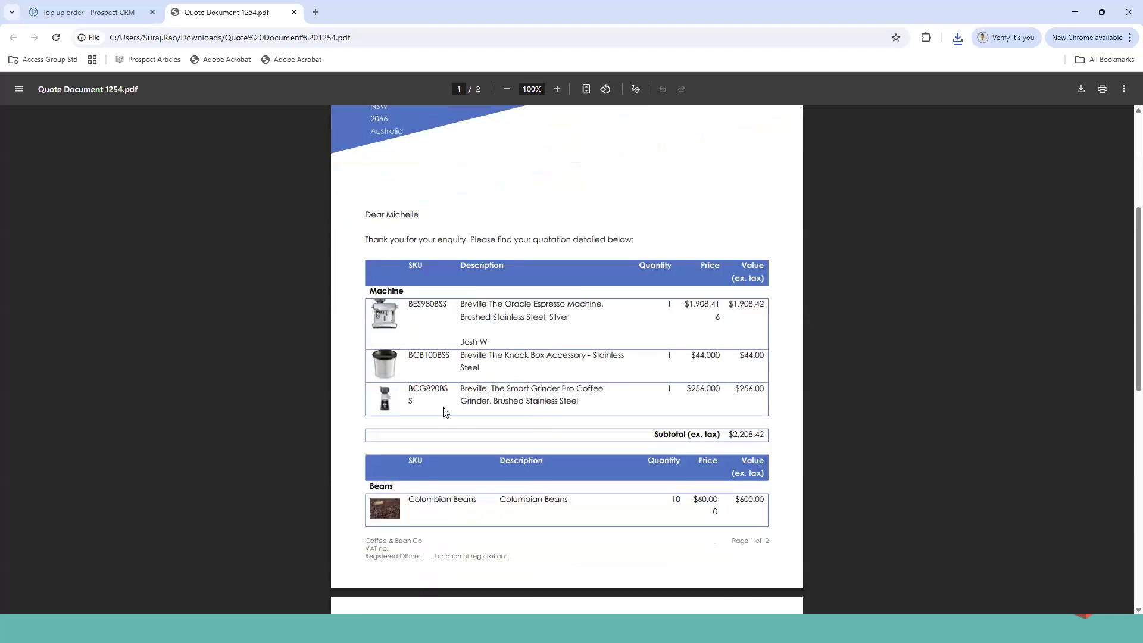
{"action": "scroll", "coordinate": [445, 413], "scroll_direction": "down", "scroll_amount": 3}
{"action": "scroll", "coordinate": [623, 468], "scroll_direction": "down", "scroll_amount": 2}
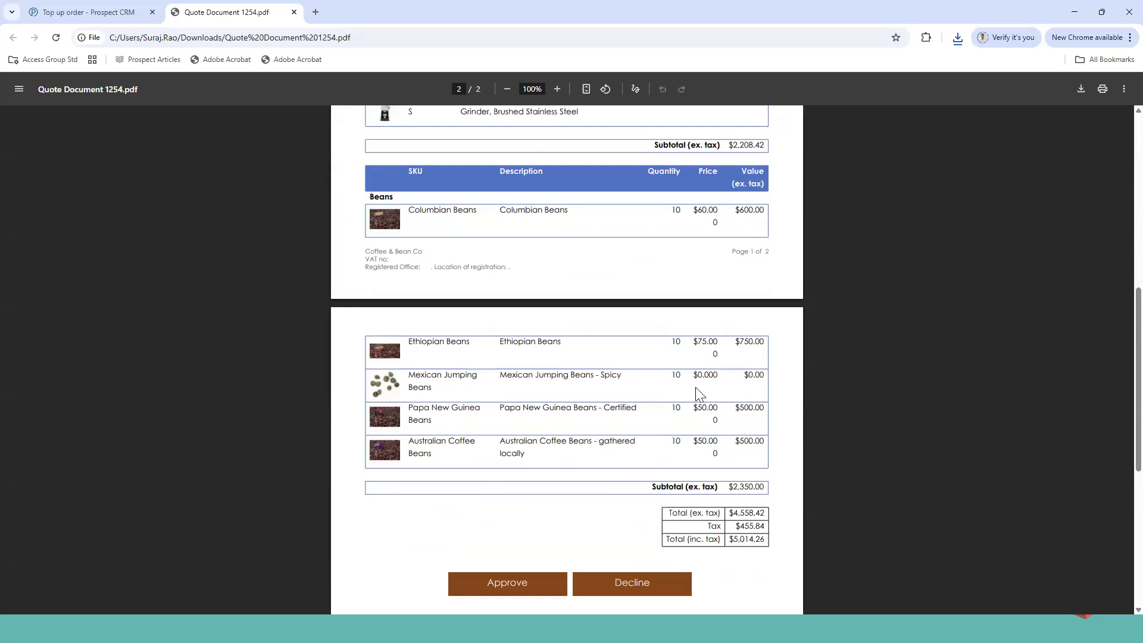
{"action": "scroll", "coordinate": [669, 390], "scroll_direction": "down", "scroll_amount": 2}
Approve the quotation from the PDF, entering a purchase order reference.
{"action": "left_click", "coordinate": [520, 467]}
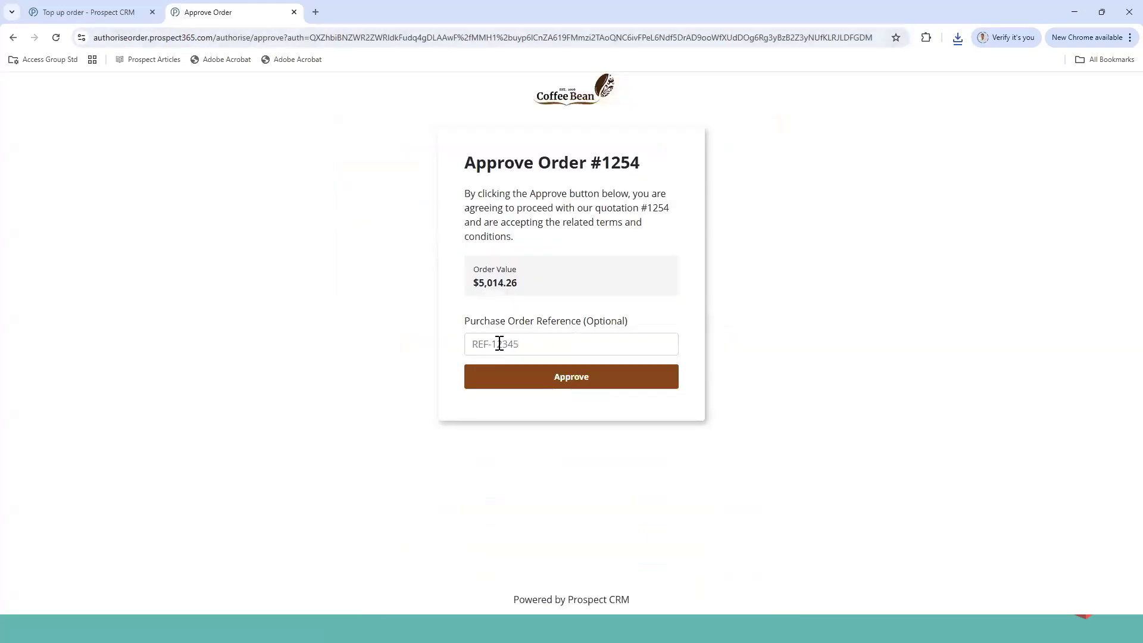
{"action": "left_click", "coordinate": [499, 344]}
{"action": "type", "text": "8464"}
{"action": "left_click", "coordinate": [507, 382]}
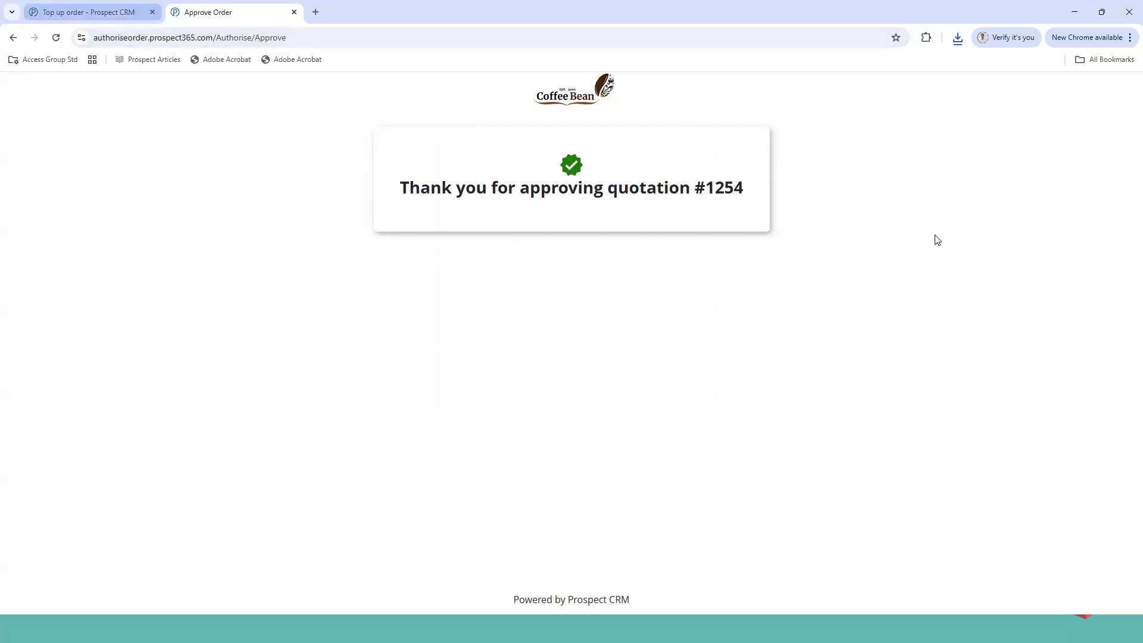
Return to the quote in Prospect CRM, discard the draft email and refresh the record.
{"action": "left_click", "coordinate": [92, 12]}
{"action": "left_click", "coordinate": [1097, 596]}
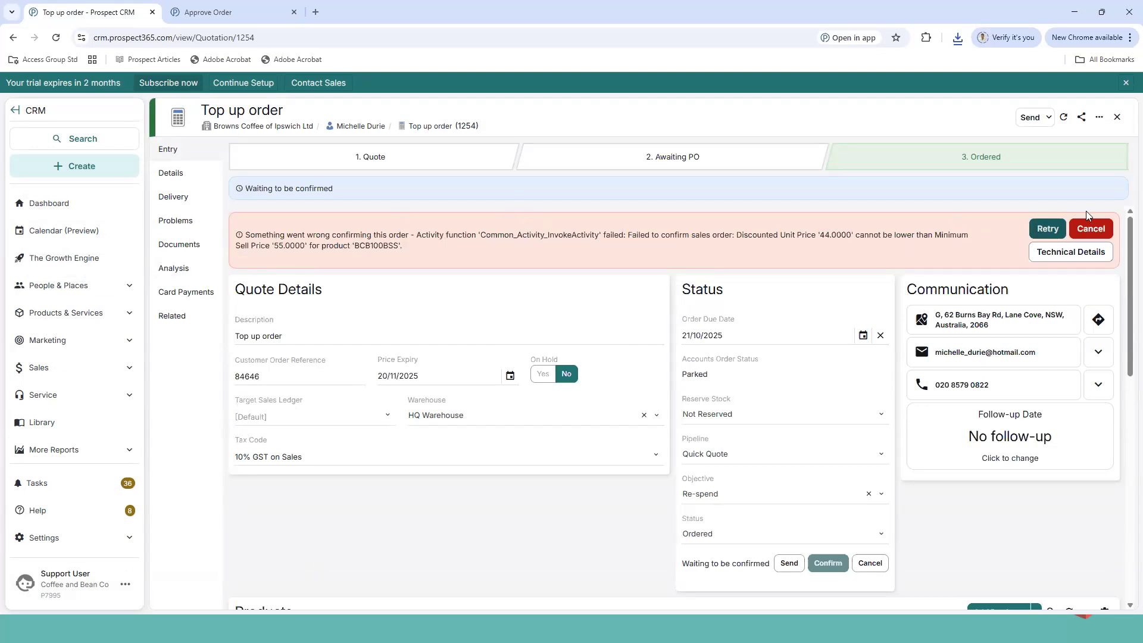
{"action": "left_click", "coordinate": [1063, 117]}
Look over the ordered quote's status and products, and open its Card Payments section.
{"action": "scroll", "coordinate": [824, 454], "scroll_direction": "down", "scroll_amount": 3}
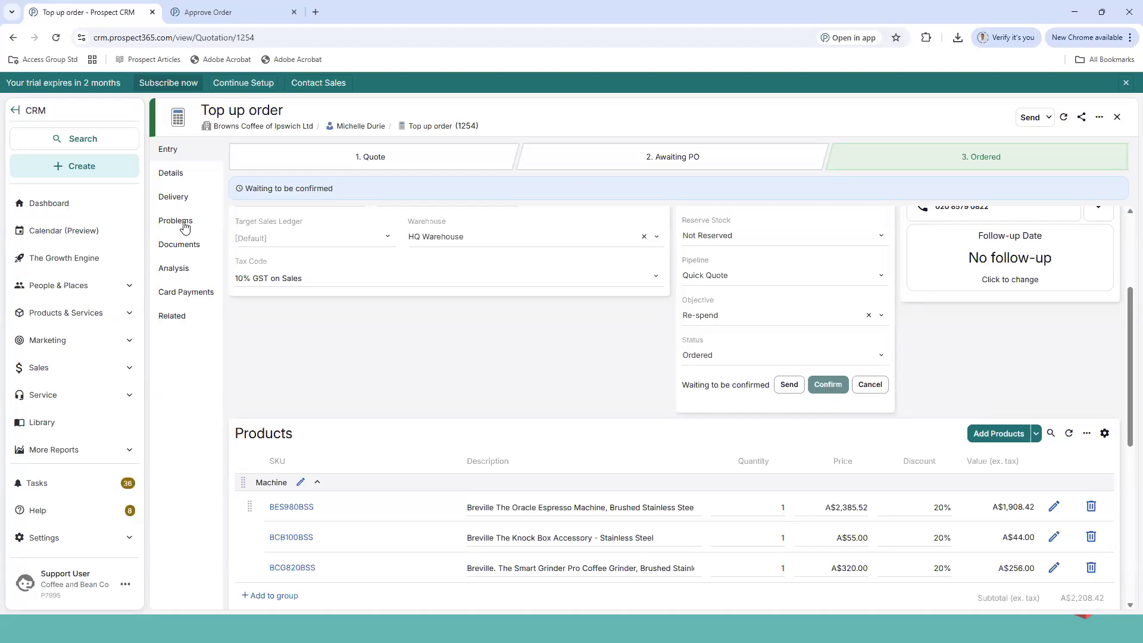
{"action": "left_click", "coordinate": [202, 293]}
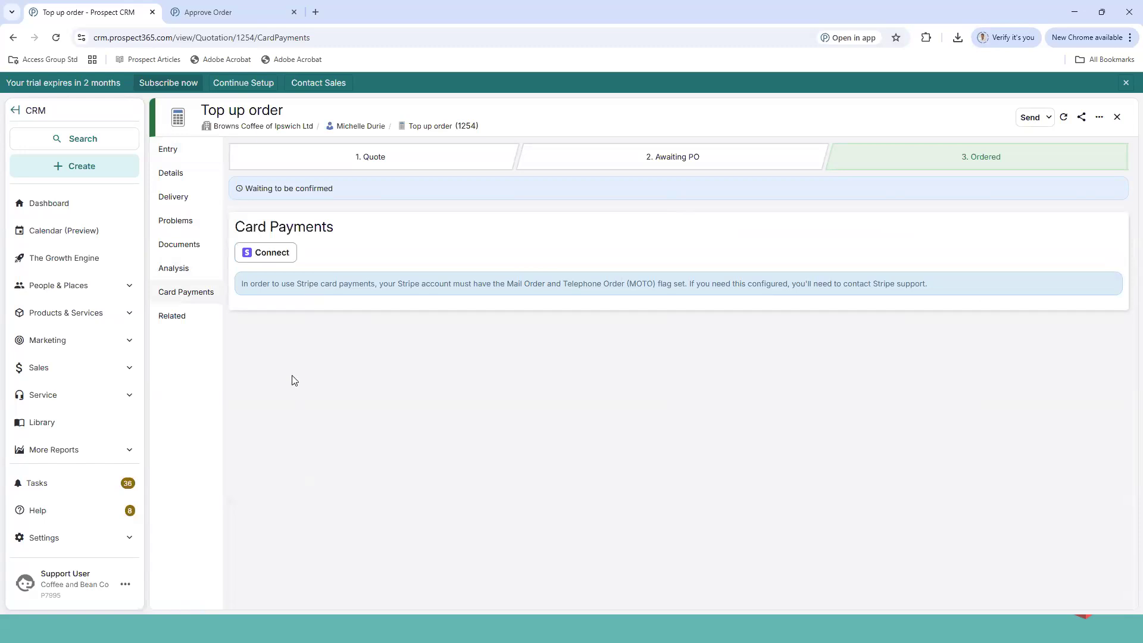
Open the ordered quote's Delivery section and view the available delivery methods.
{"action": "left_click", "coordinate": [262, 255]}
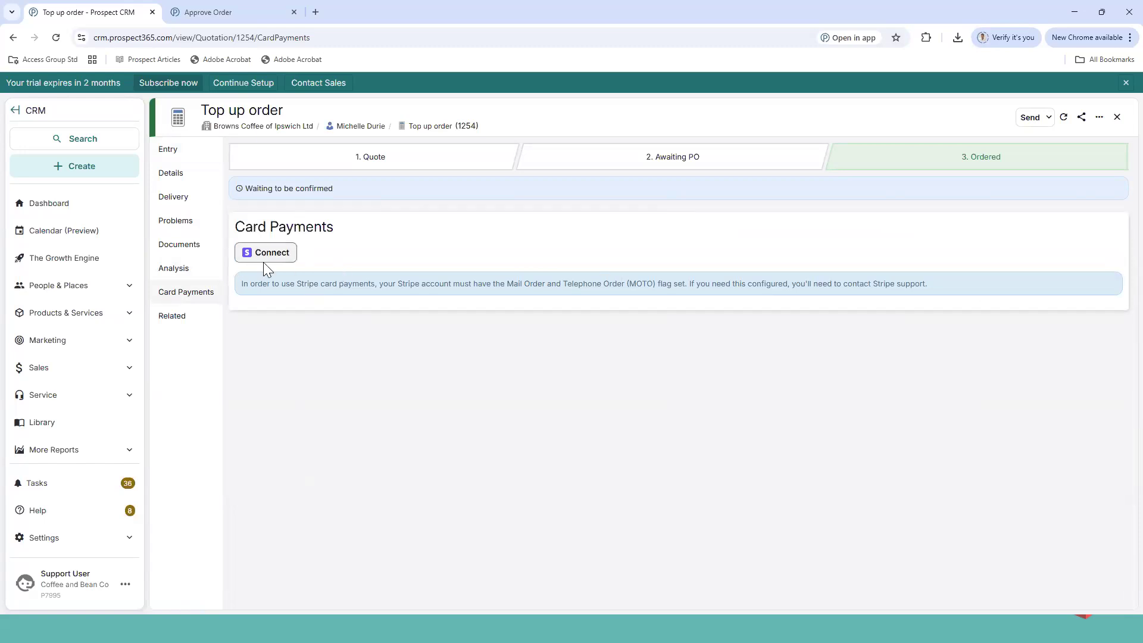
{"action": "left_click", "coordinate": [196, 196]}
{"action": "left_click", "coordinate": [759, 381]}
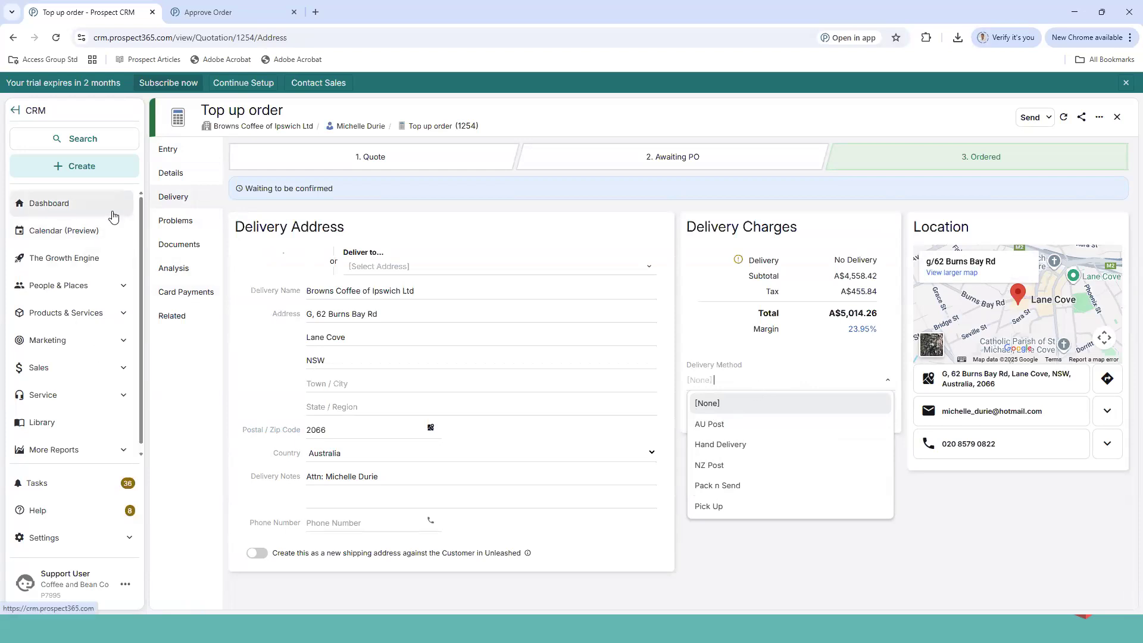
Close the quote and the contact record and return to the Account Manager Dashboard.
{"action": "left_click", "coordinate": [1117, 119]}
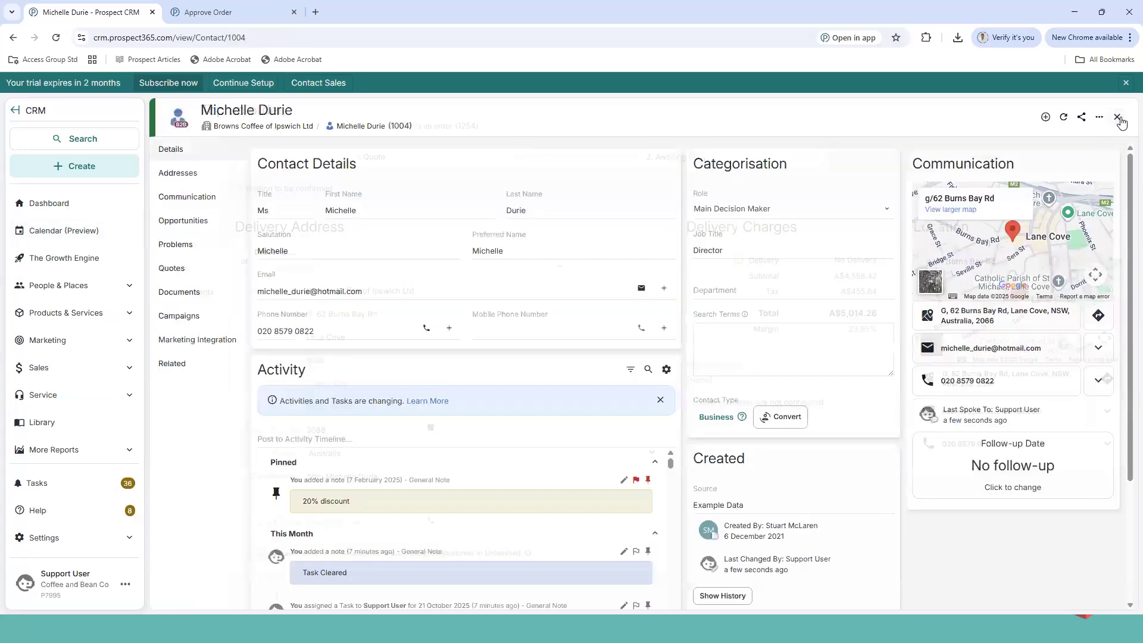
{"action": "left_click", "coordinate": [1117, 119]}
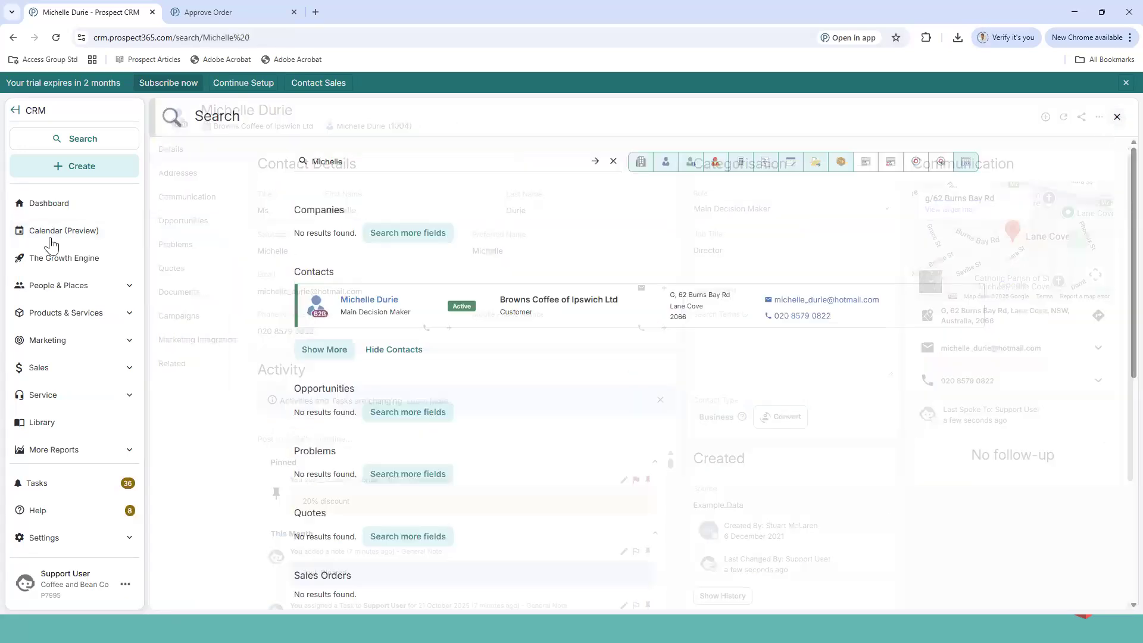
{"action": "left_click", "coordinate": [90, 207]}
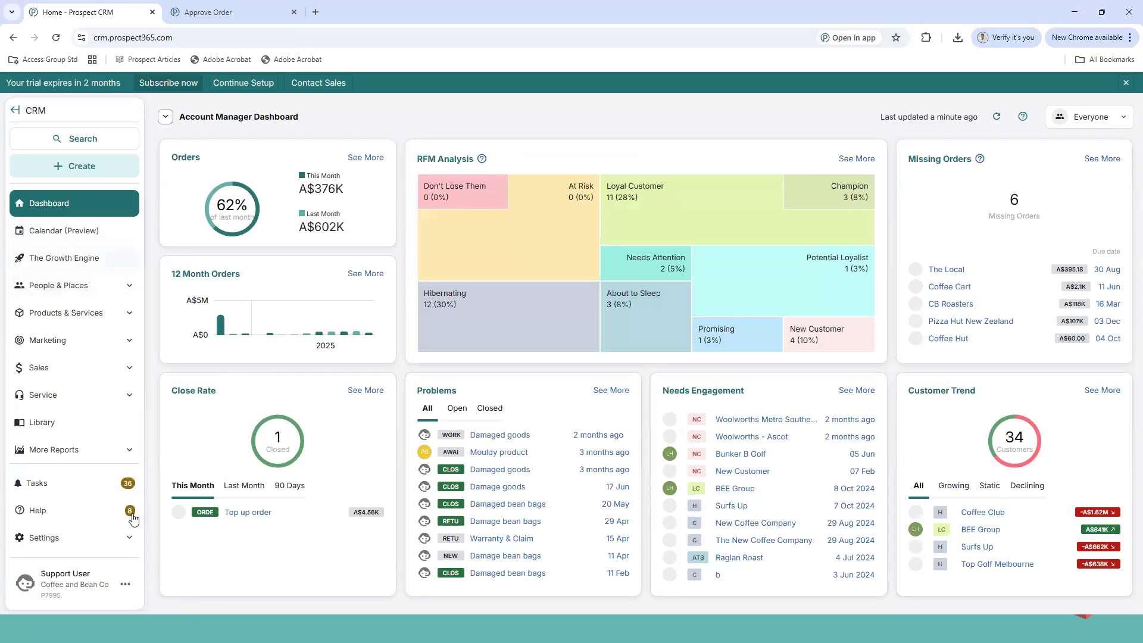
Open the signed-in user's personal settings and review the email notification options, including those for Orders.
{"action": "left_click", "coordinate": [125, 585]}
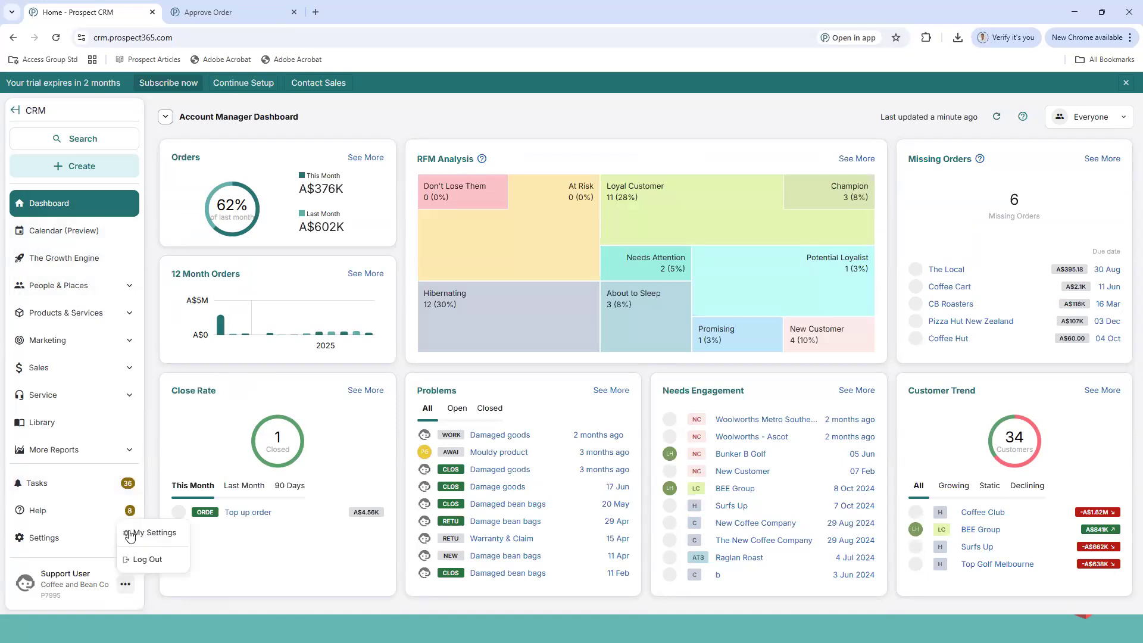
{"action": "left_click", "coordinate": [140, 533]}
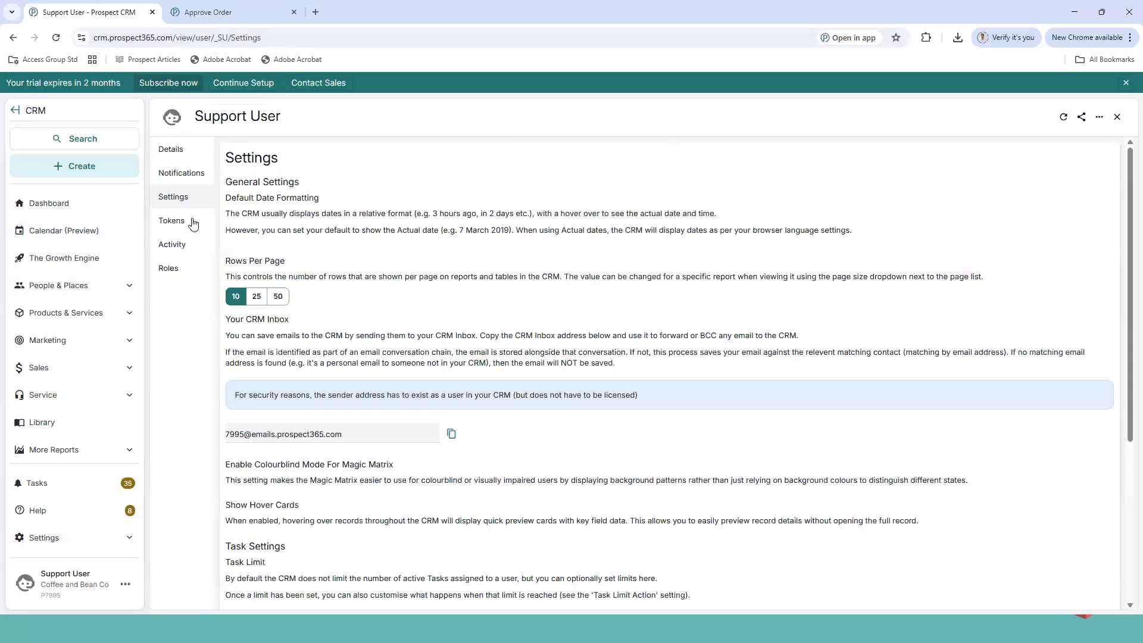
{"action": "left_click", "coordinate": [195, 175]}
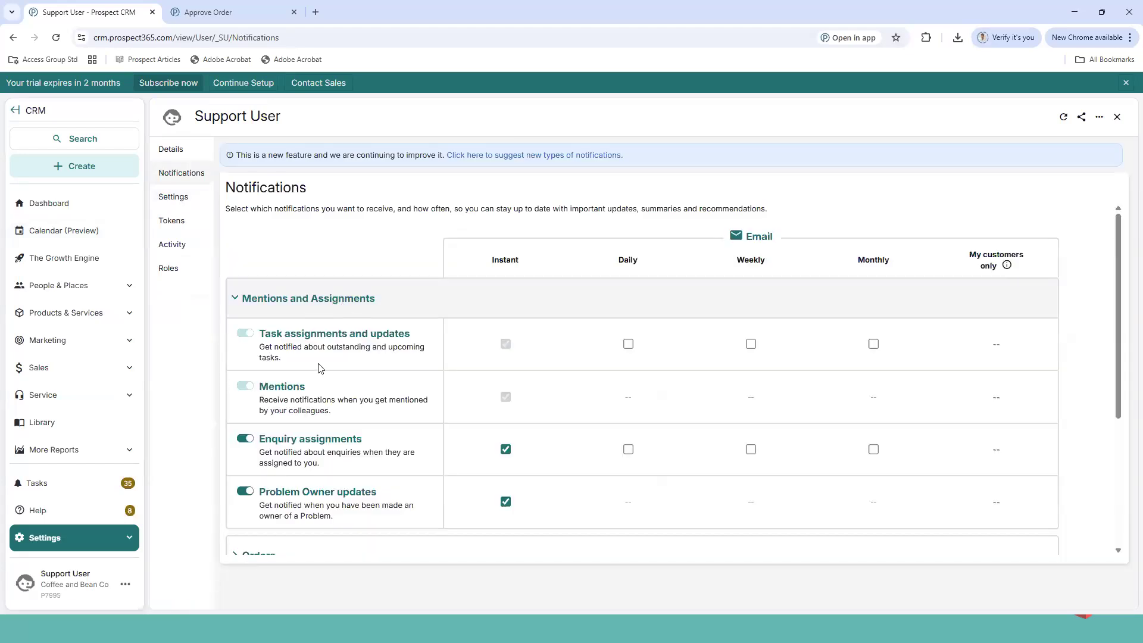
{"action": "scroll", "coordinate": [507, 375], "scroll_direction": "down", "scroll_amount": 1}
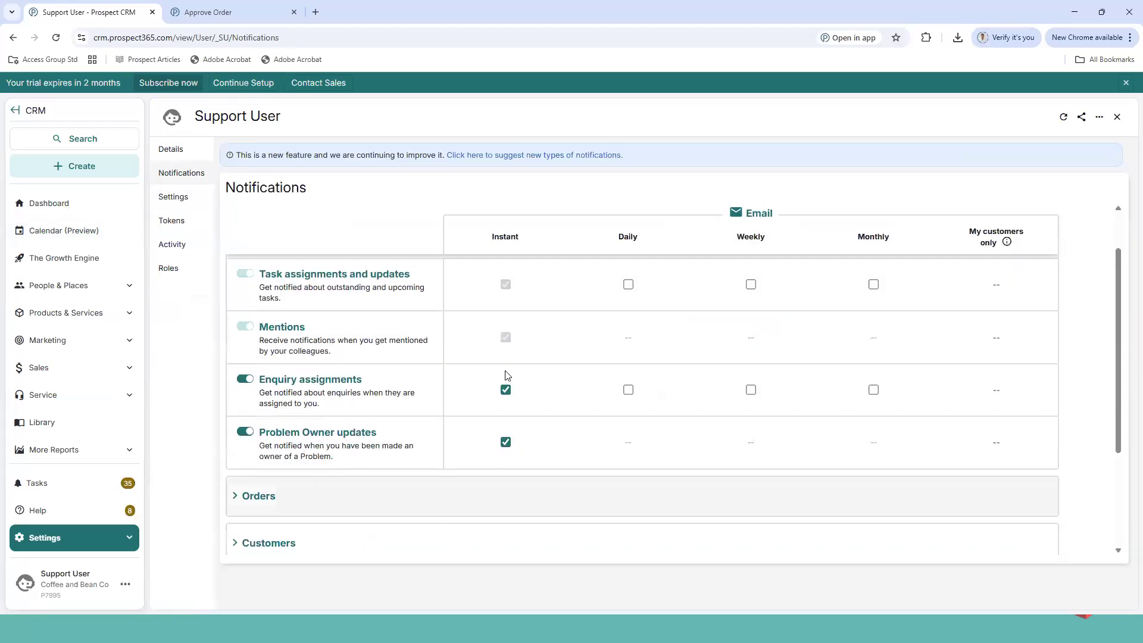
{"action": "left_click", "coordinate": [325, 493]}
{"action": "scroll", "coordinate": [403, 441], "scroll_direction": "down", "scroll_amount": 3}
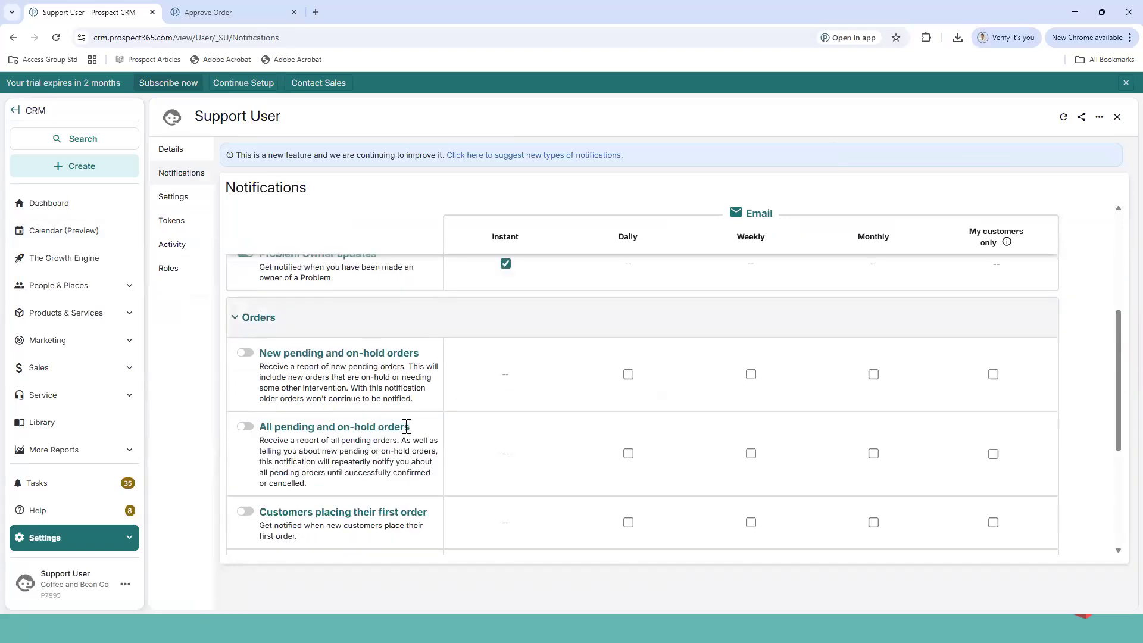
{"action": "scroll", "coordinate": [351, 426], "scroll_direction": "down", "scroll_amount": 2}
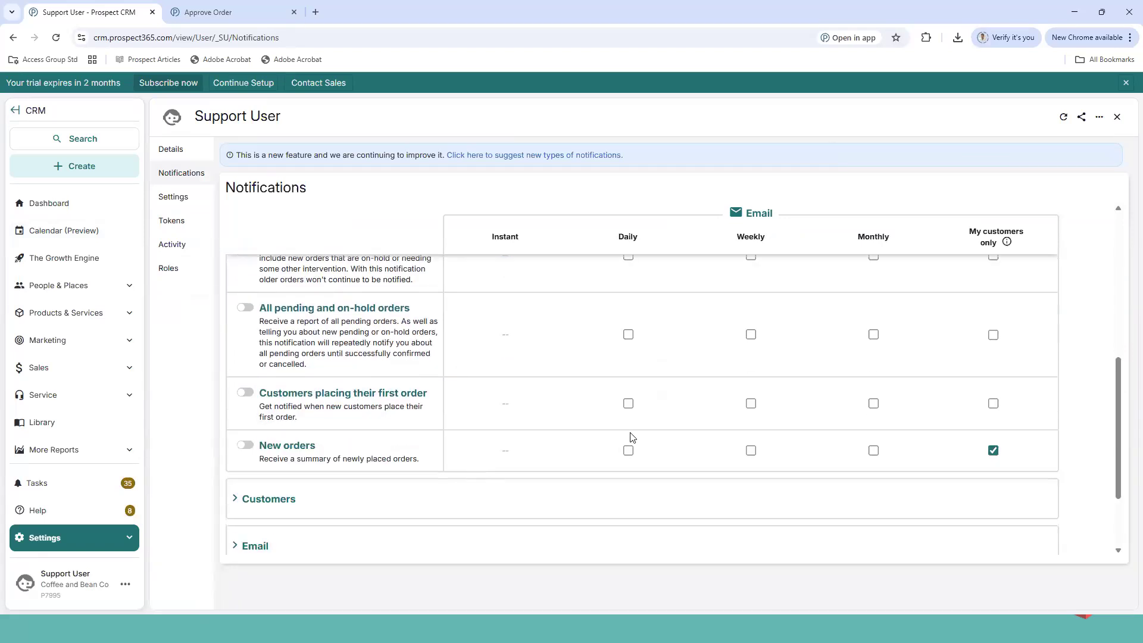
{"action": "scroll", "coordinate": [288, 462], "scroll_direction": "down", "scroll_amount": 2}
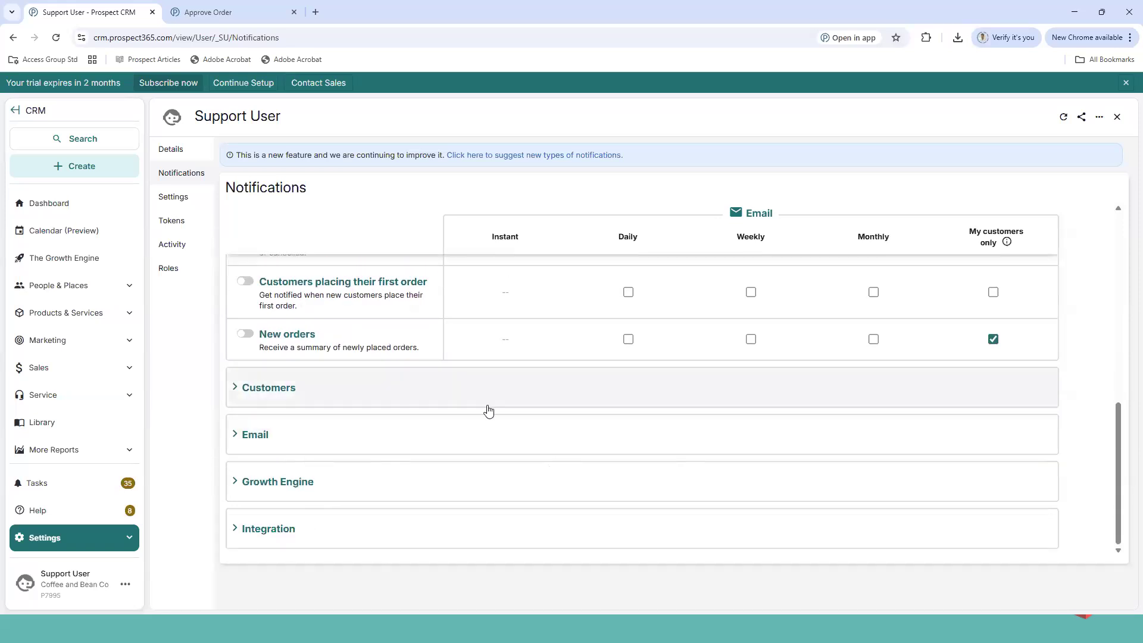
Review the user's activity timeline and recently accessed records, and open the user details with the task list.
{"action": "left_click", "coordinate": [192, 246]}
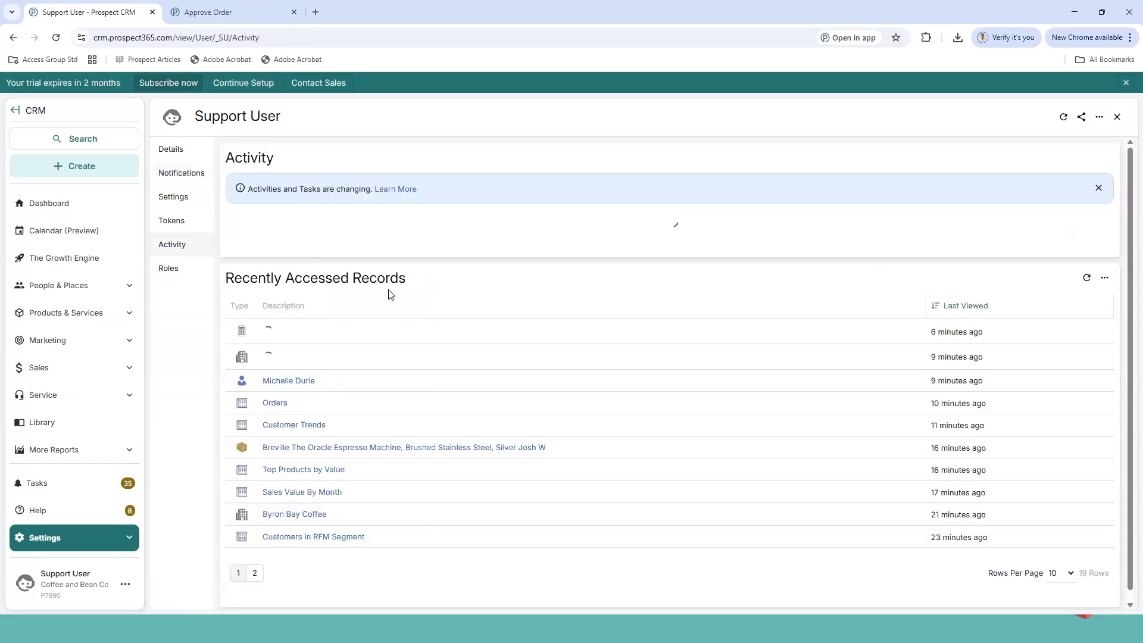
{"action": "scroll", "coordinate": [507, 422], "scroll_direction": "down", "scroll_amount": 5}
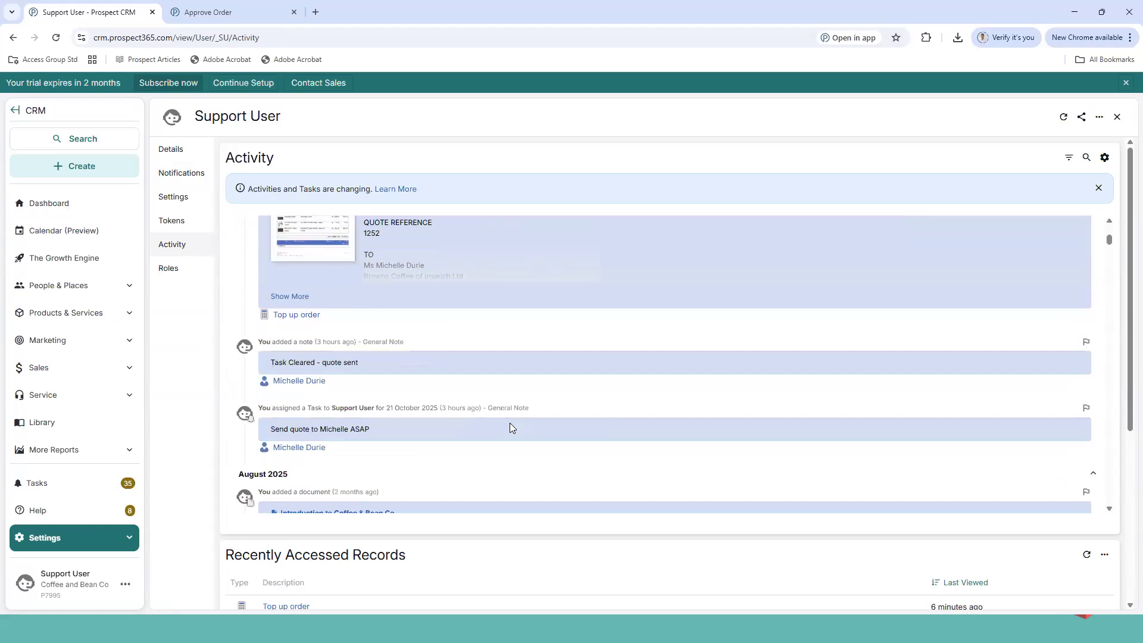
{"action": "scroll", "coordinate": [509, 423], "scroll_direction": "up", "scroll_amount": 3}
{"action": "scroll", "coordinate": [635, 408], "scroll_direction": "down", "scroll_amount": 1}
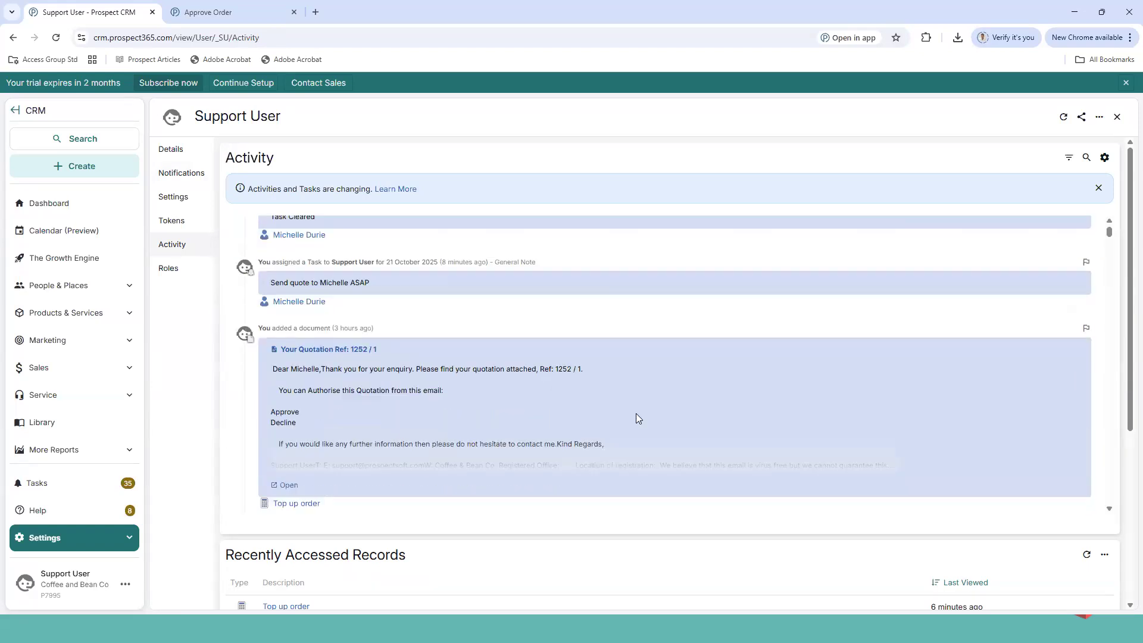
{"action": "scroll", "coordinate": [636, 417], "scroll_direction": "down", "scroll_amount": 6}
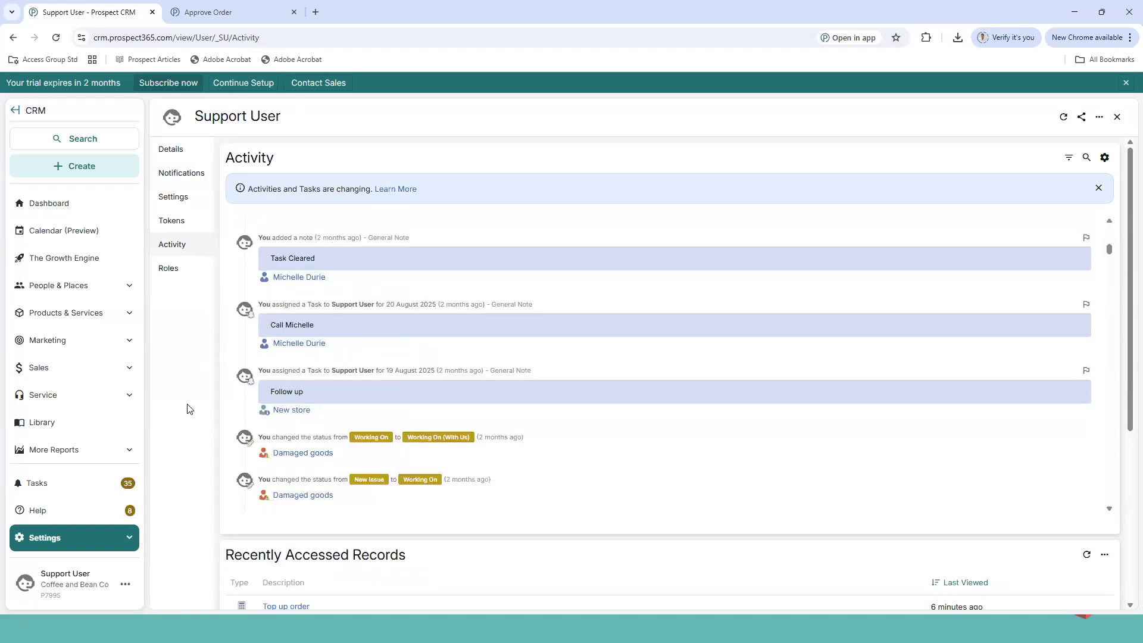
{"action": "scroll", "coordinate": [718, 511], "scroll_direction": "down", "scroll_amount": 4}
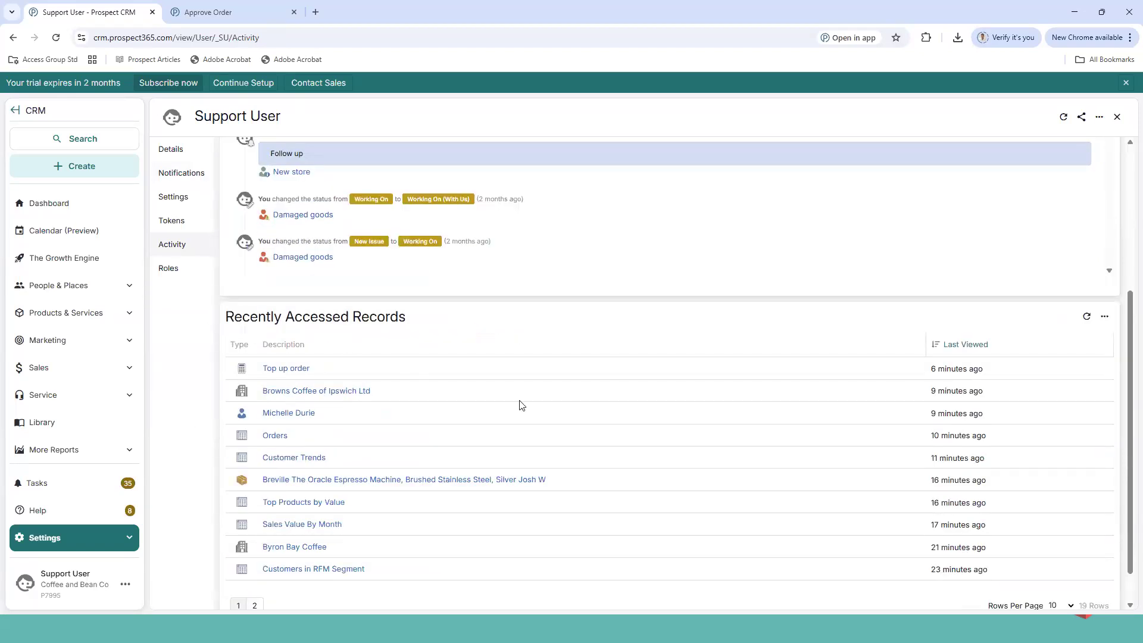
{"action": "left_click", "coordinate": [190, 159]}
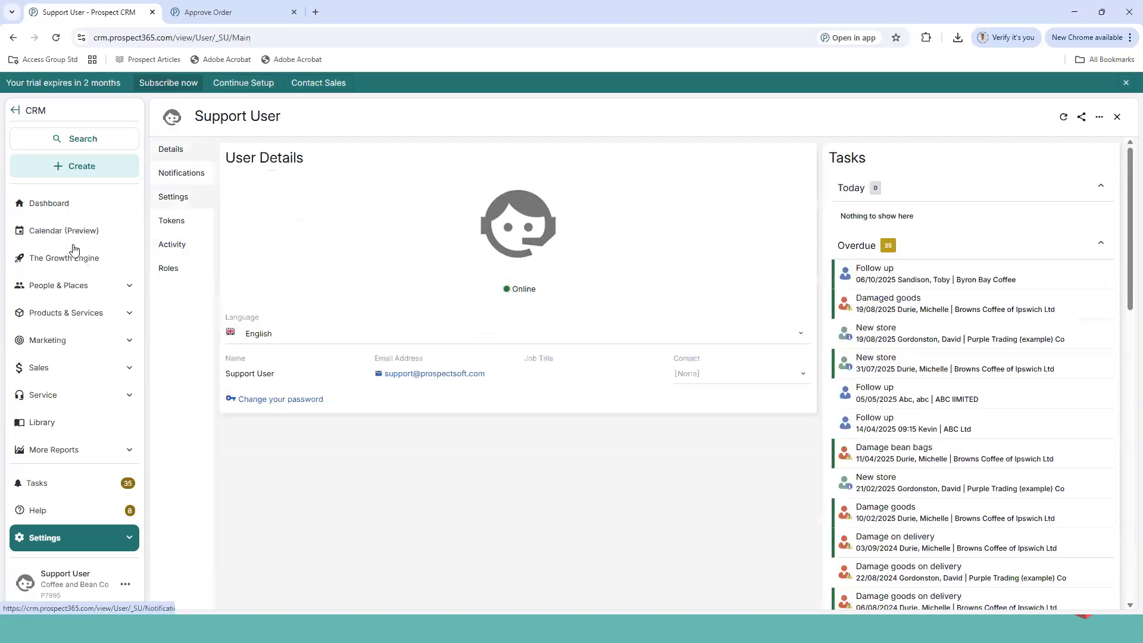
Return to the dashboard, look over the record types available under Global Create and expand People & Places.
{"action": "left_click", "coordinate": [76, 199]}
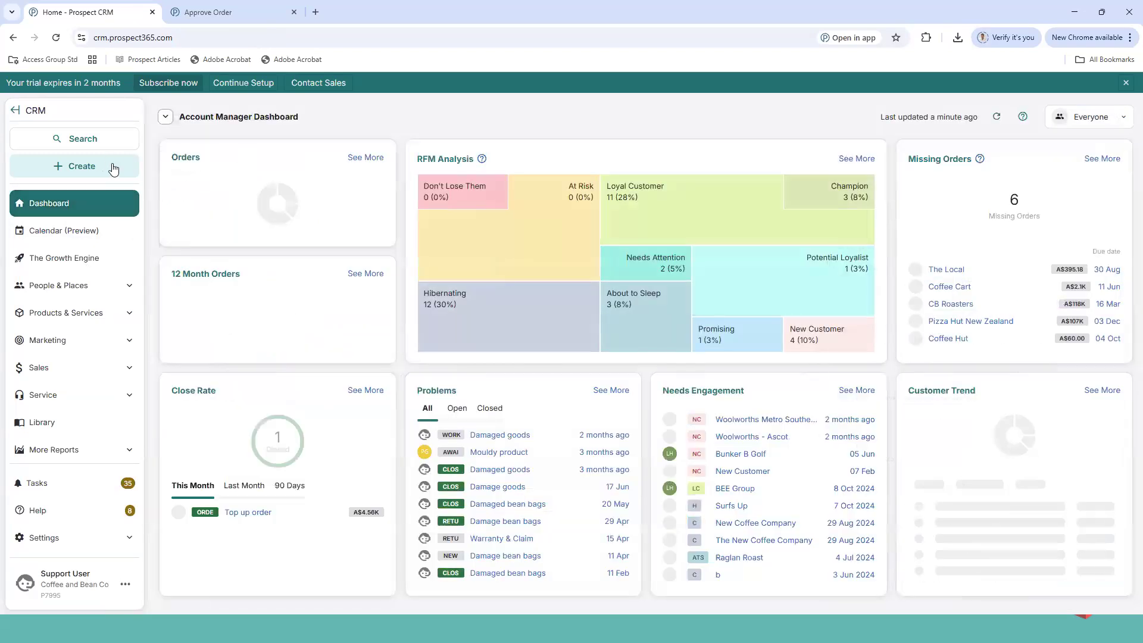
{"action": "left_click", "coordinate": [113, 169]}
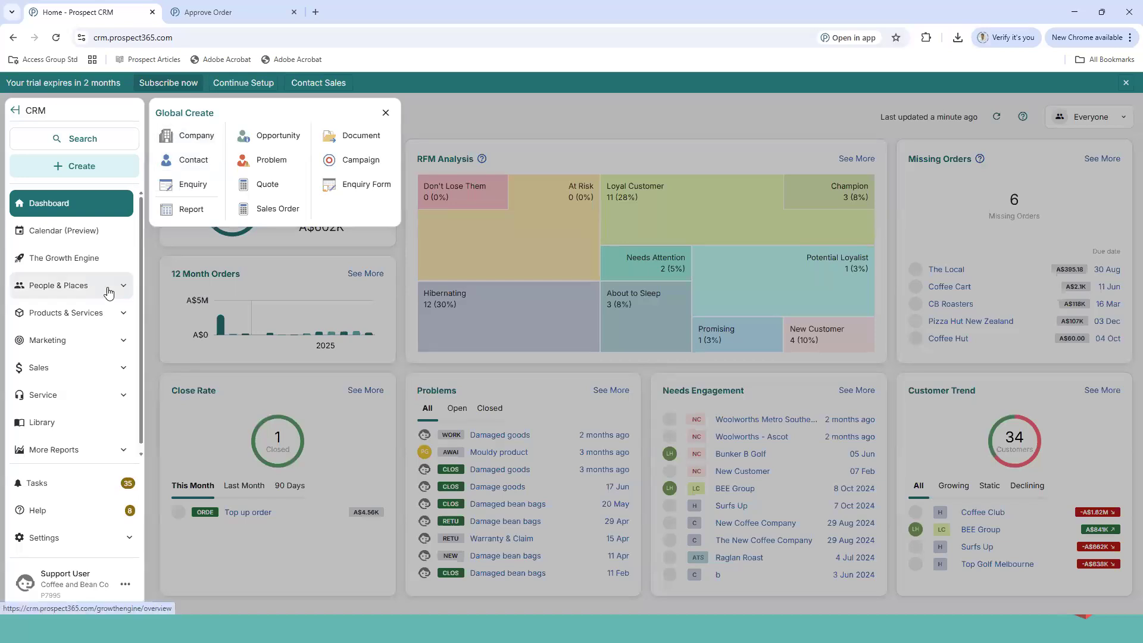
{"action": "left_click", "coordinate": [87, 285]}
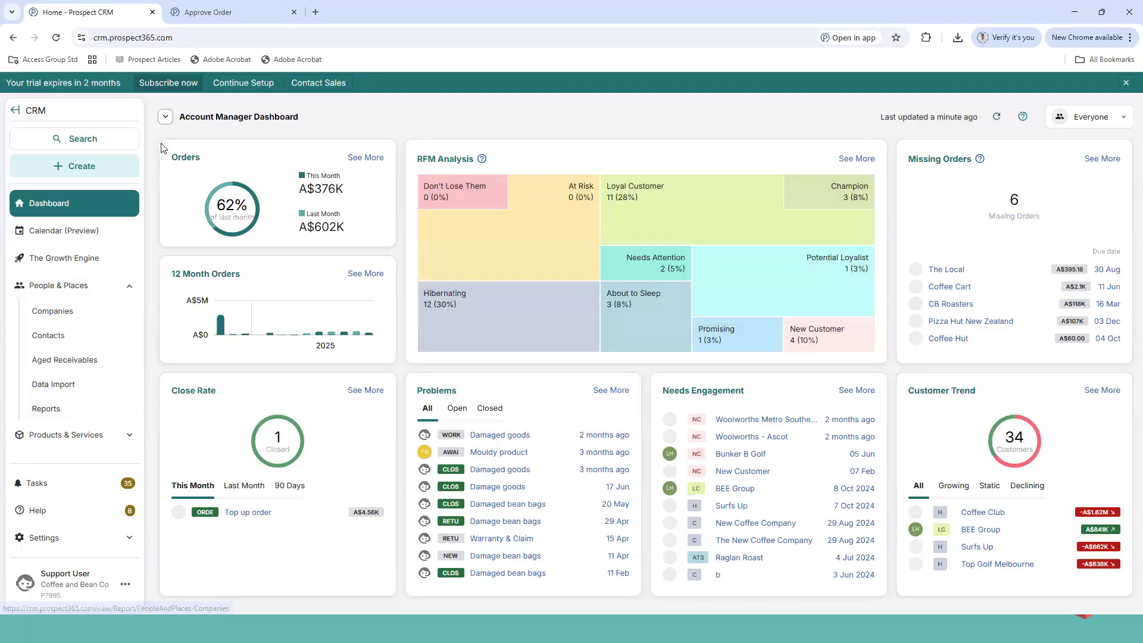
Start a new opportunity in the New Customer pipeline and look over its objective and status options.
{"action": "left_click", "coordinate": [116, 166]}
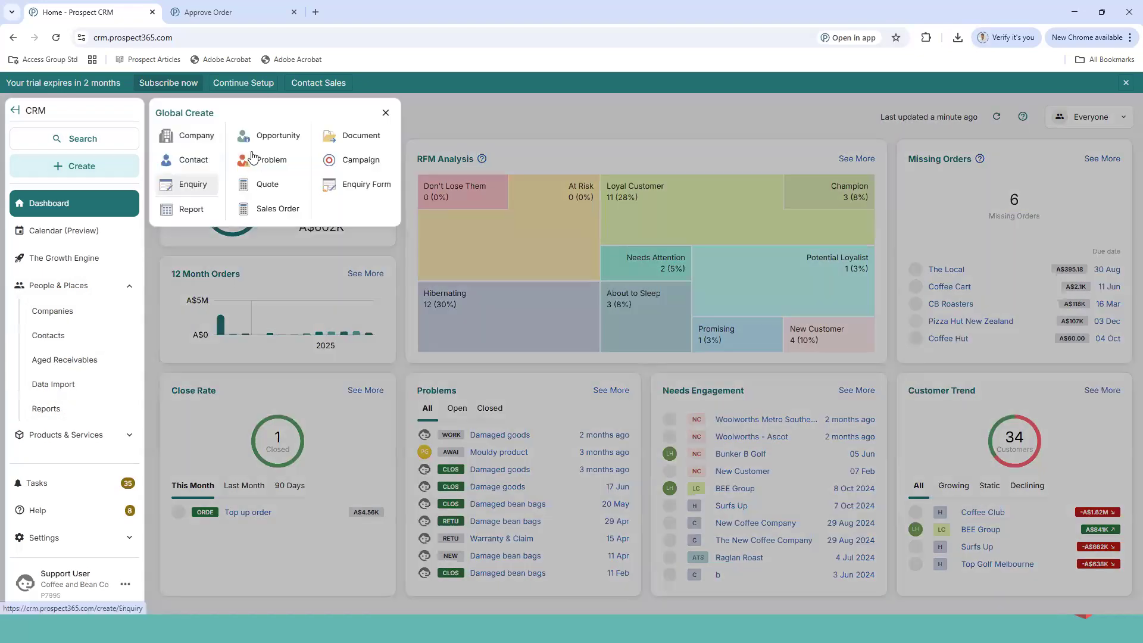
{"action": "left_click", "coordinate": [273, 136]}
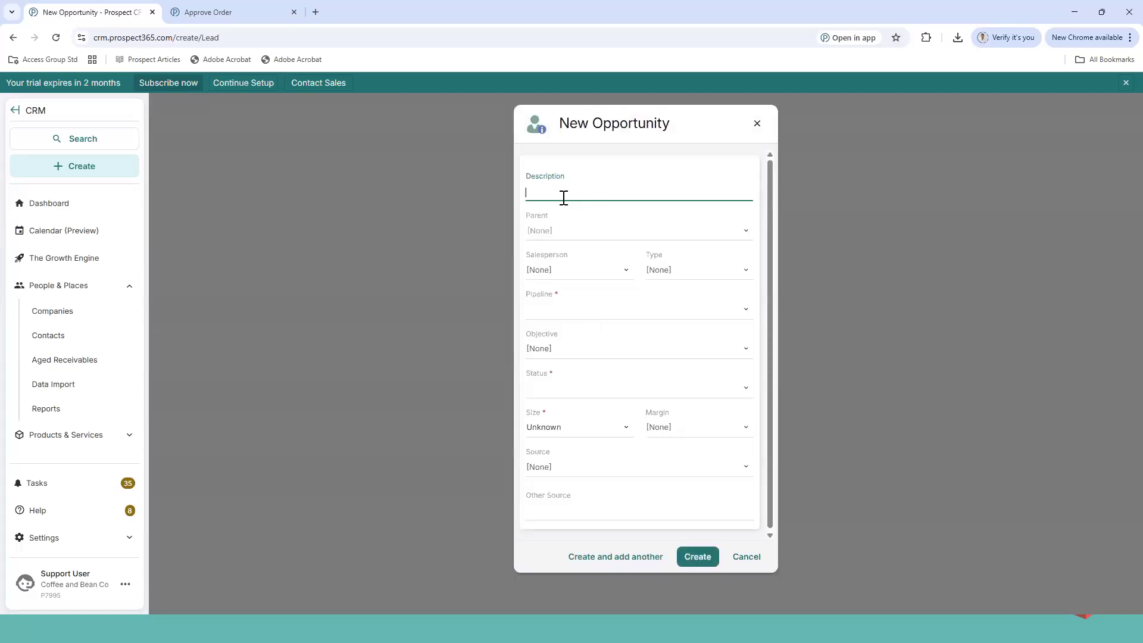
{"action": "left_click", "coordinate": [566, 349]}
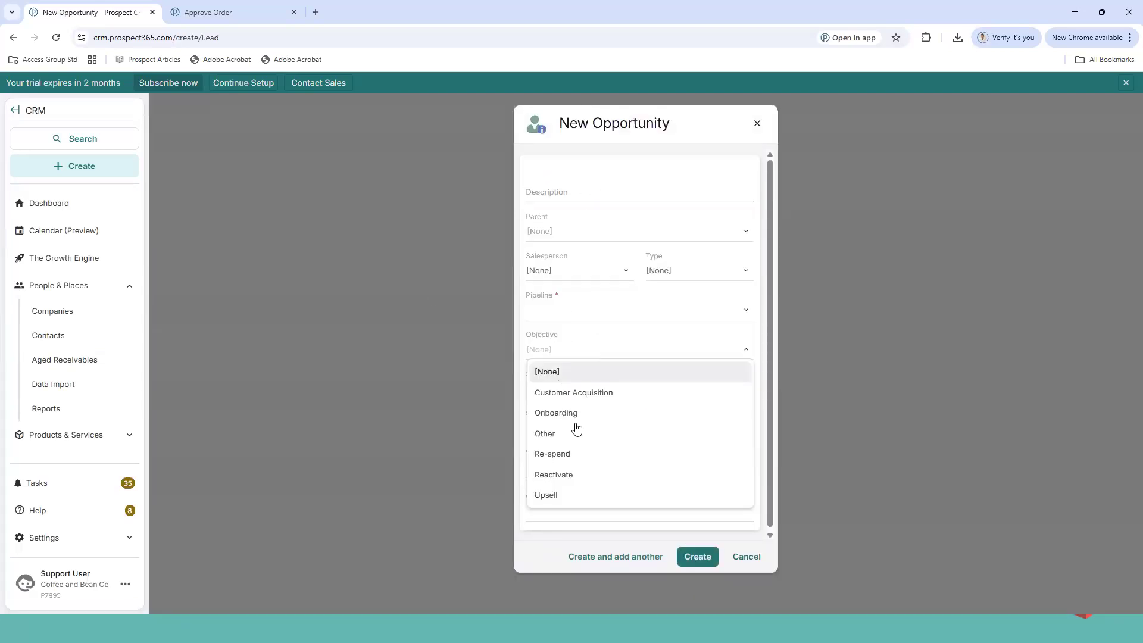
{"action": "left_click", "coordinate": [581, 308]}
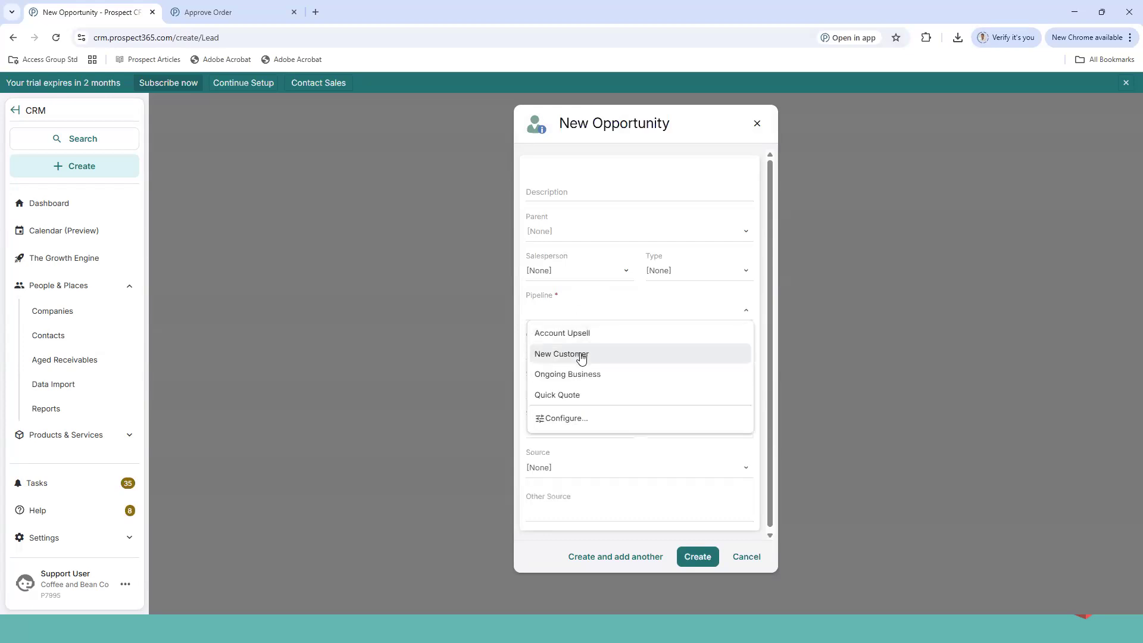
{"action": "left_click", "coordinate": [581, 351]}
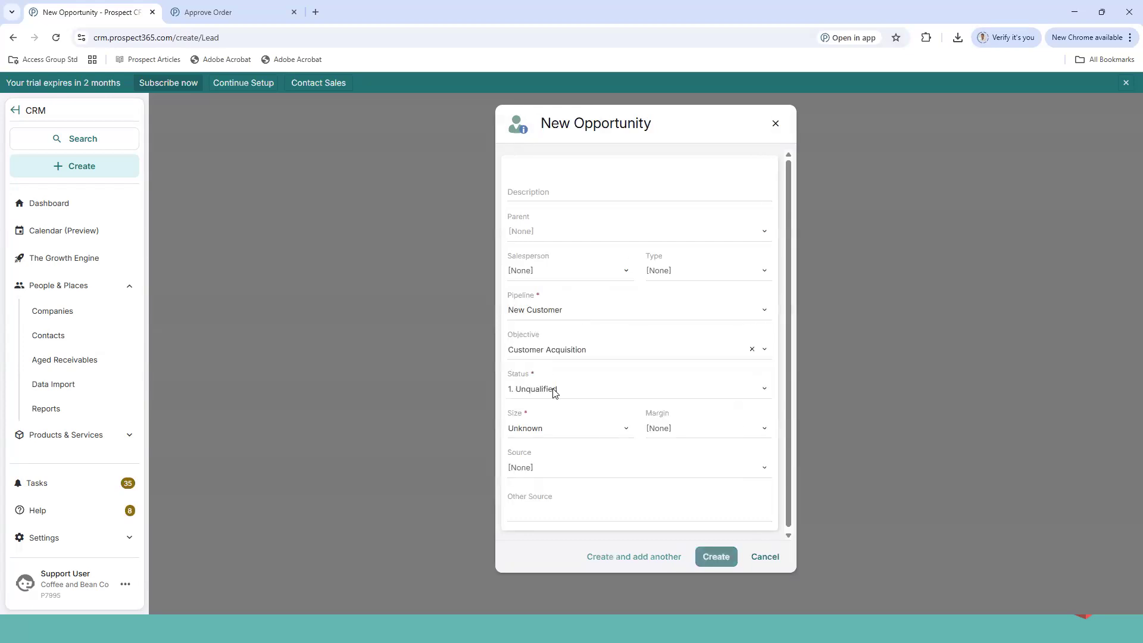
{"action": "left_click", "coordinate": [546, 387]}
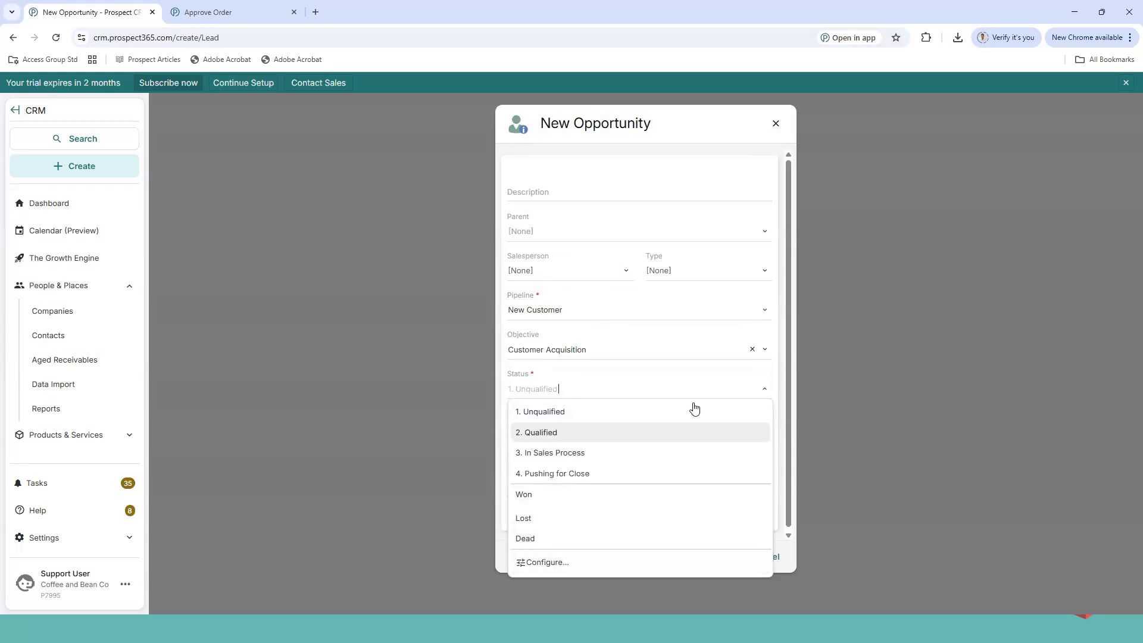
{"action": "left_click", "coordinate": [558, 428]}
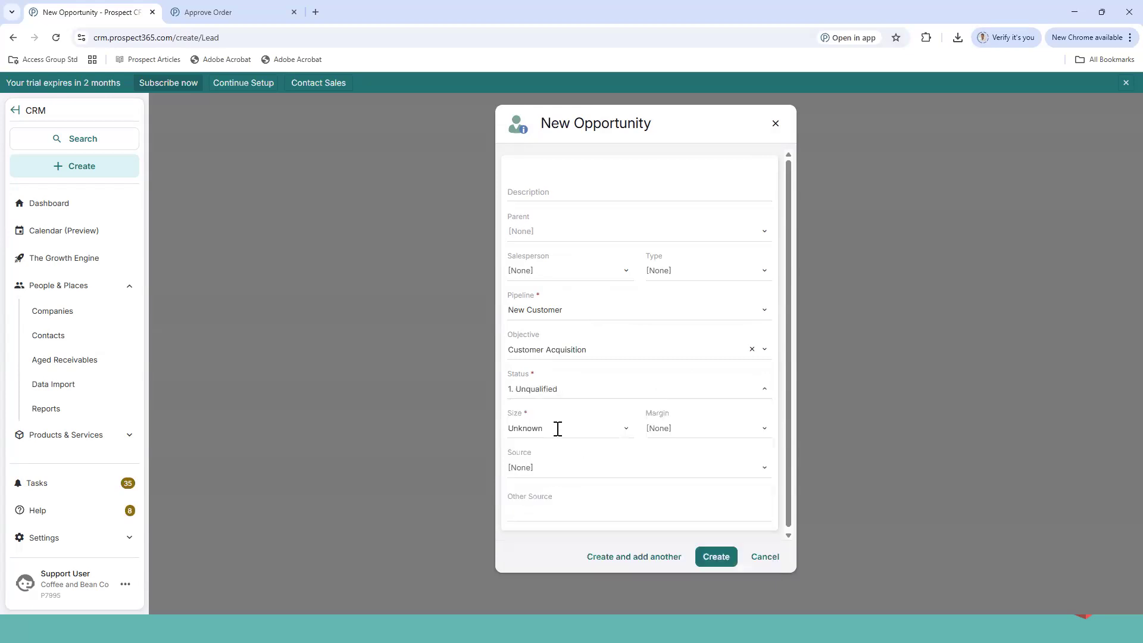
Set the opportunity's size and margin to 25k to 50k and its source to Website, and close the form without creating it.
{"action": "left_click", "coordinate": [570, 433]}
{"action": "left_click", "coordinate": [566, 336]}
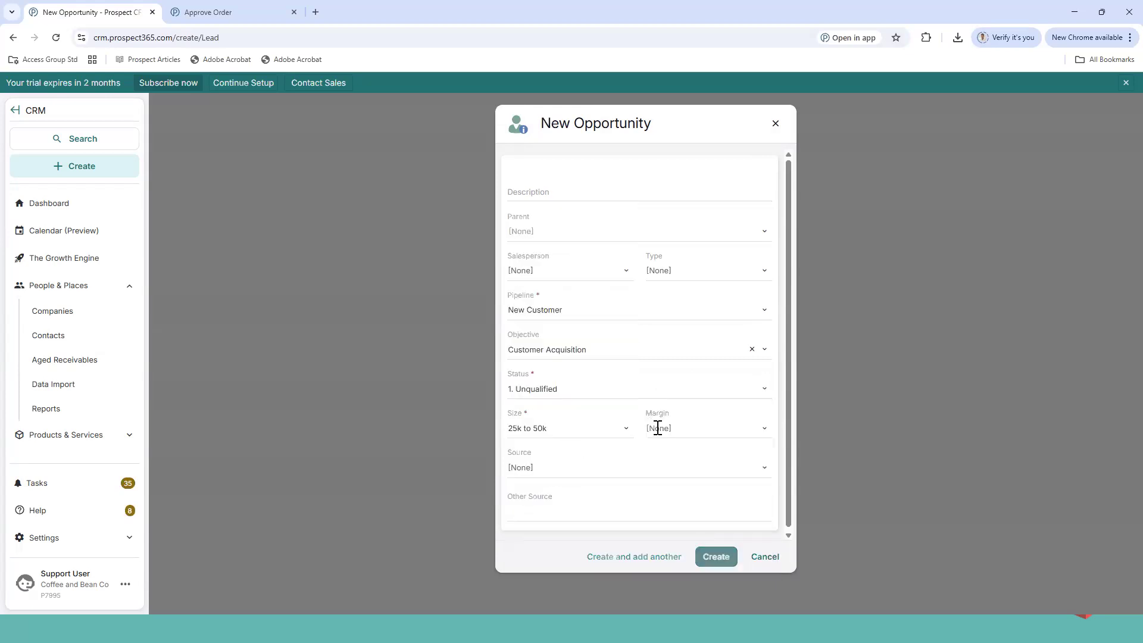
{"action": "left_click", "coordinate": [655, 427]}
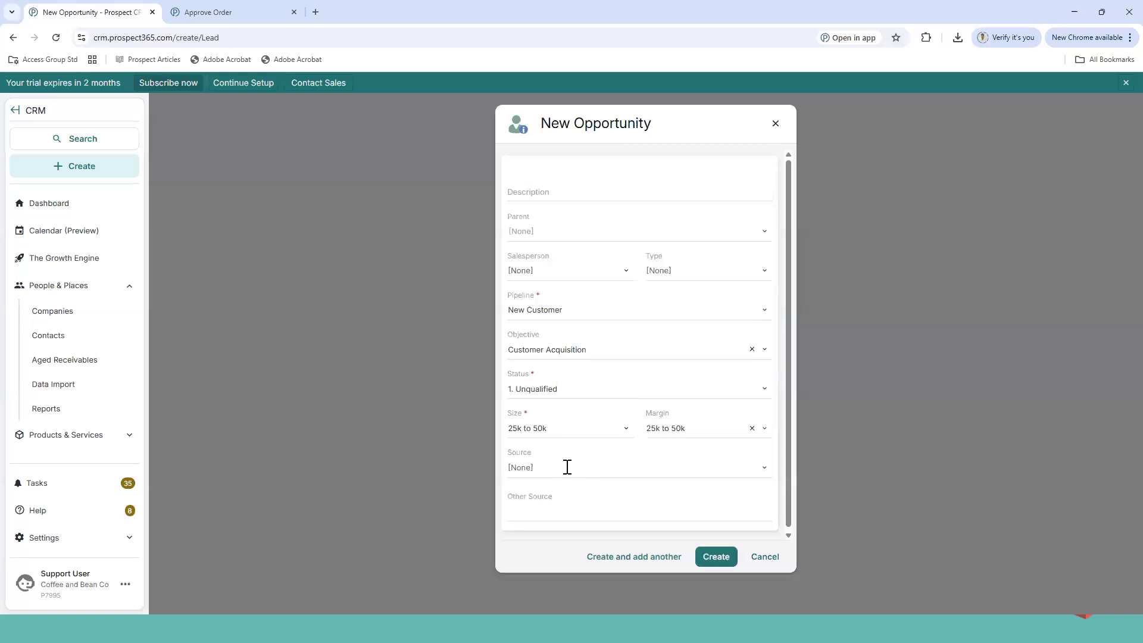
{"action": "left_click", "coordinate": [536, 461]}
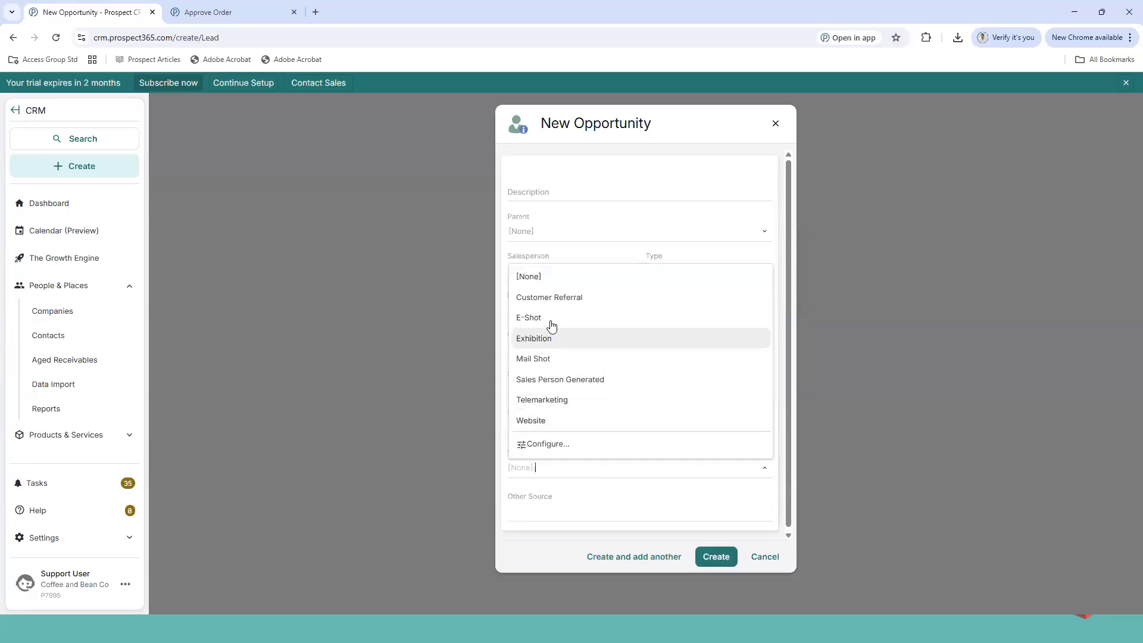
{"action": "left_click", "coordinate": [566, 420]}
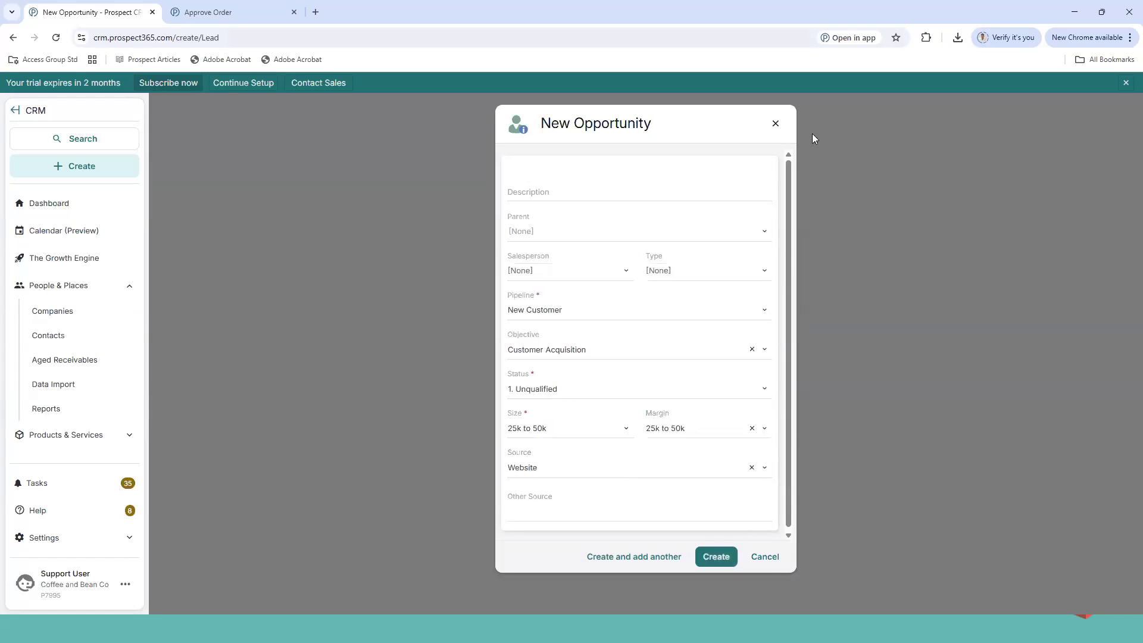
{"action": "left_click", "coordinate": [776, 126]}
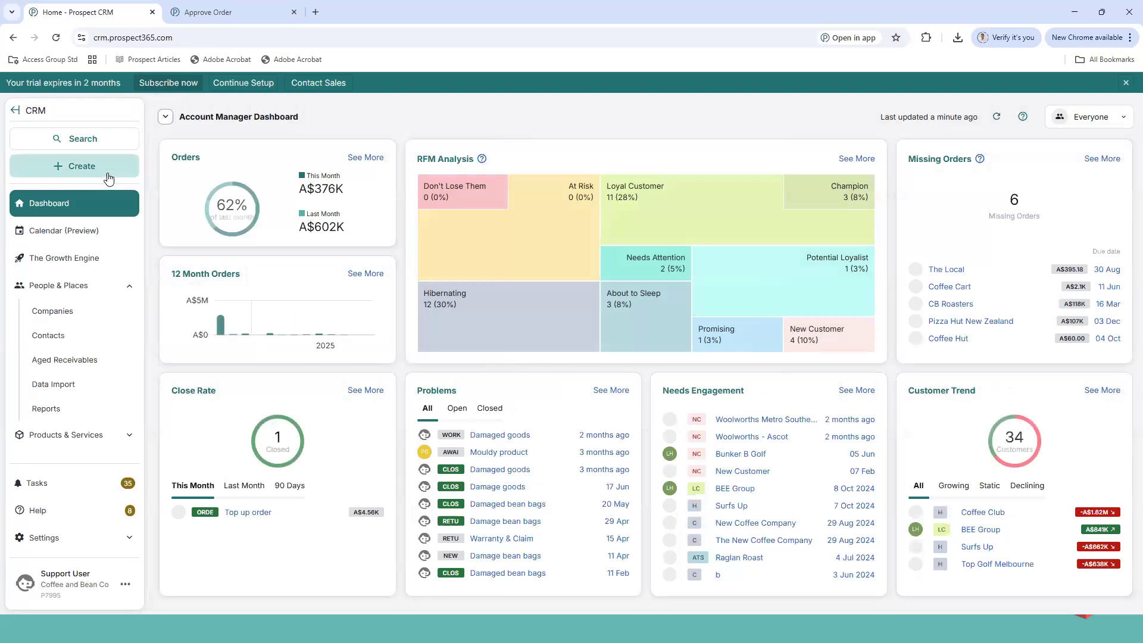
View the Global Create options again and collapse the People & Places section.
{"action": "left_click", "coordinate": [108, 173]}
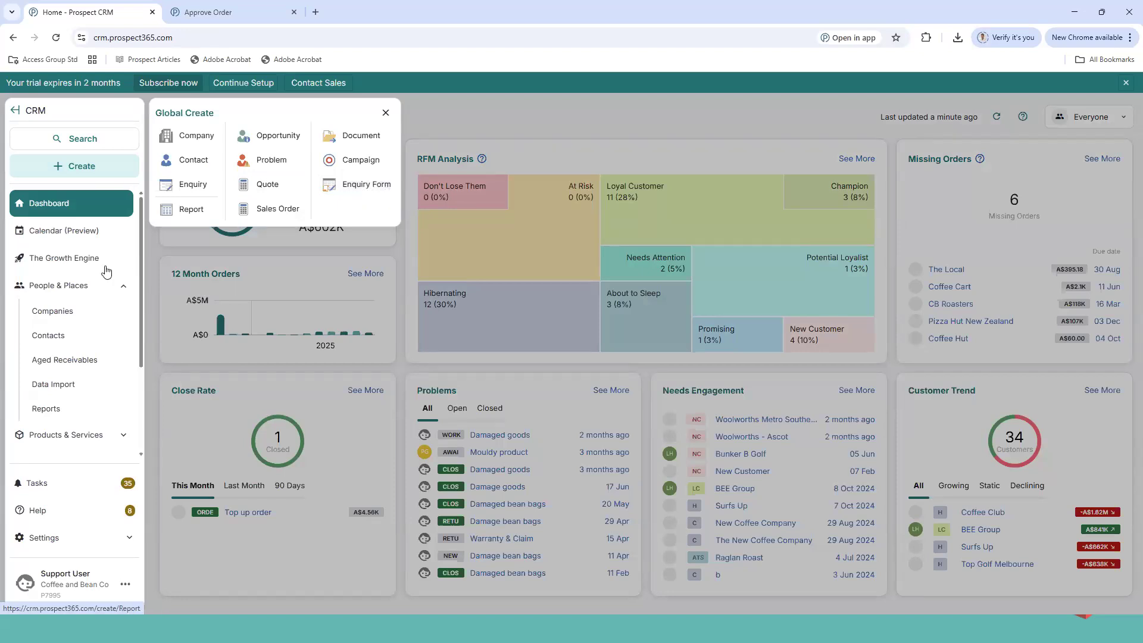
{"action": "left_click", "coordinate": [101, 291]}
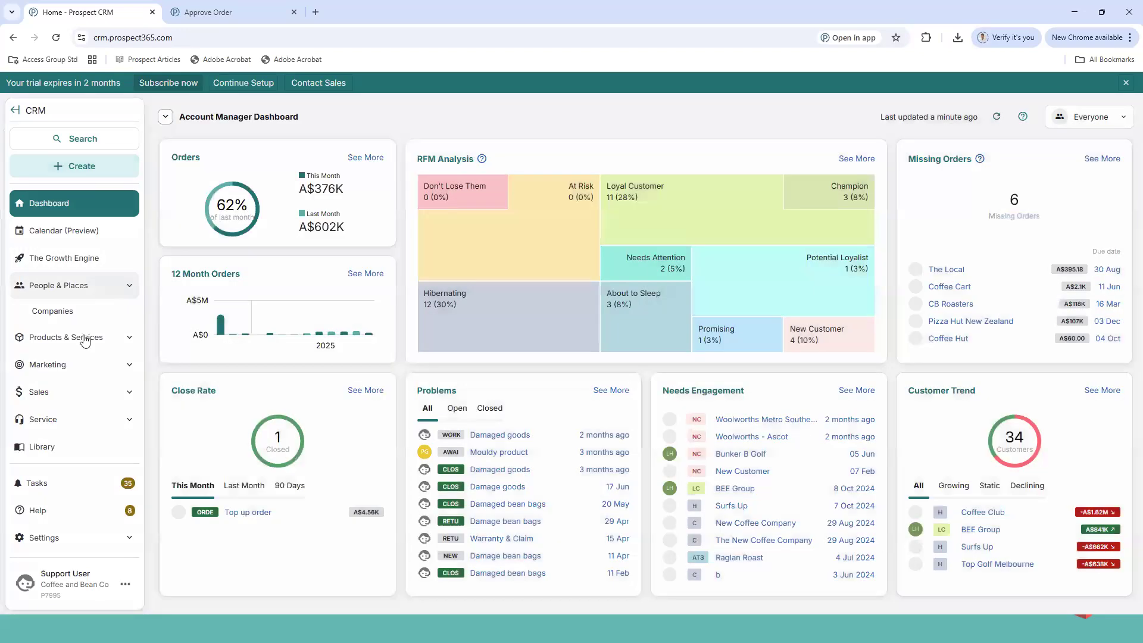
Look through the Products & Services and Marketing sections, view the Enquiries list, and return to the dashboard's Problems list.
{"action": "left_click", "coordinate": [83, 335]}
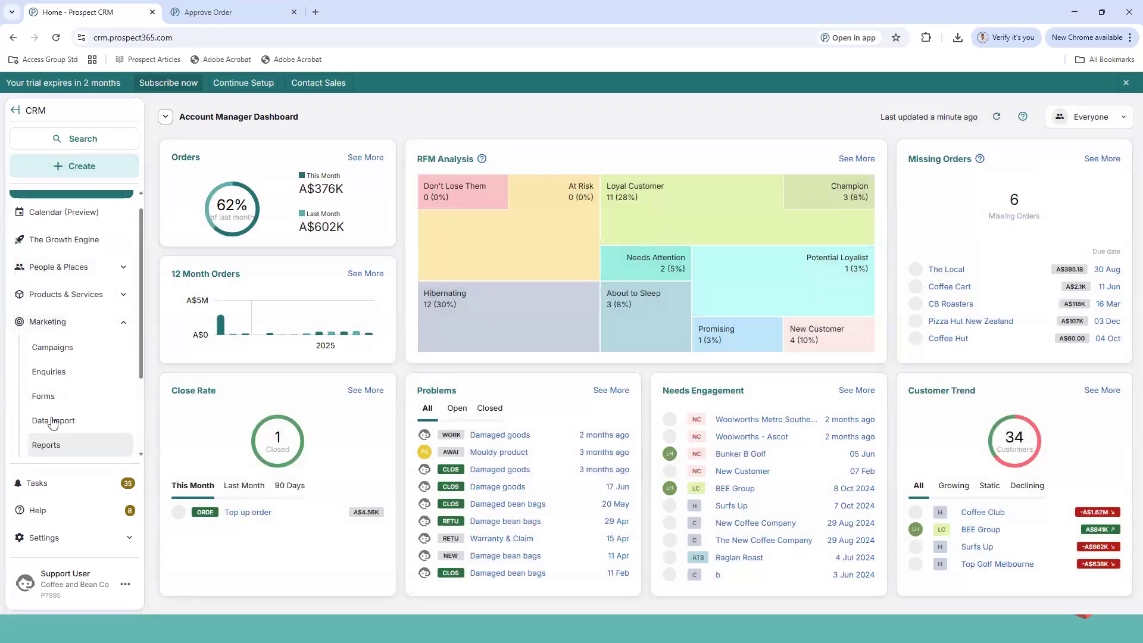
{"action": "left_click", "coordinate": [49, 371]}
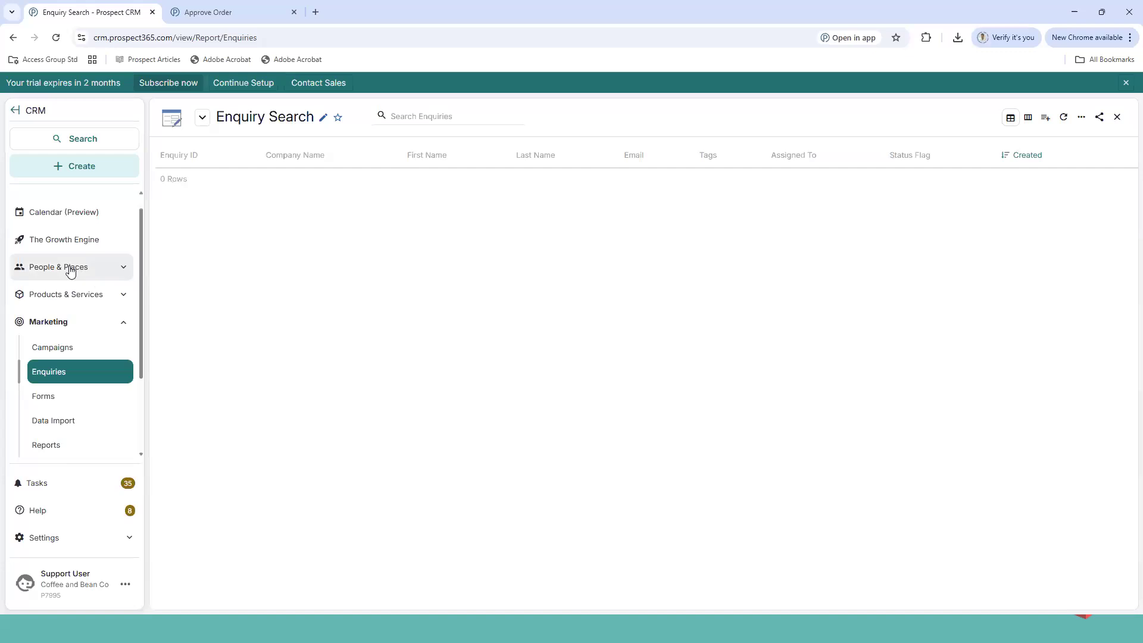
{"action": "scroll", "coordinate": [69, 223], "scroll_direction": "up", "scroll_amount": 1}
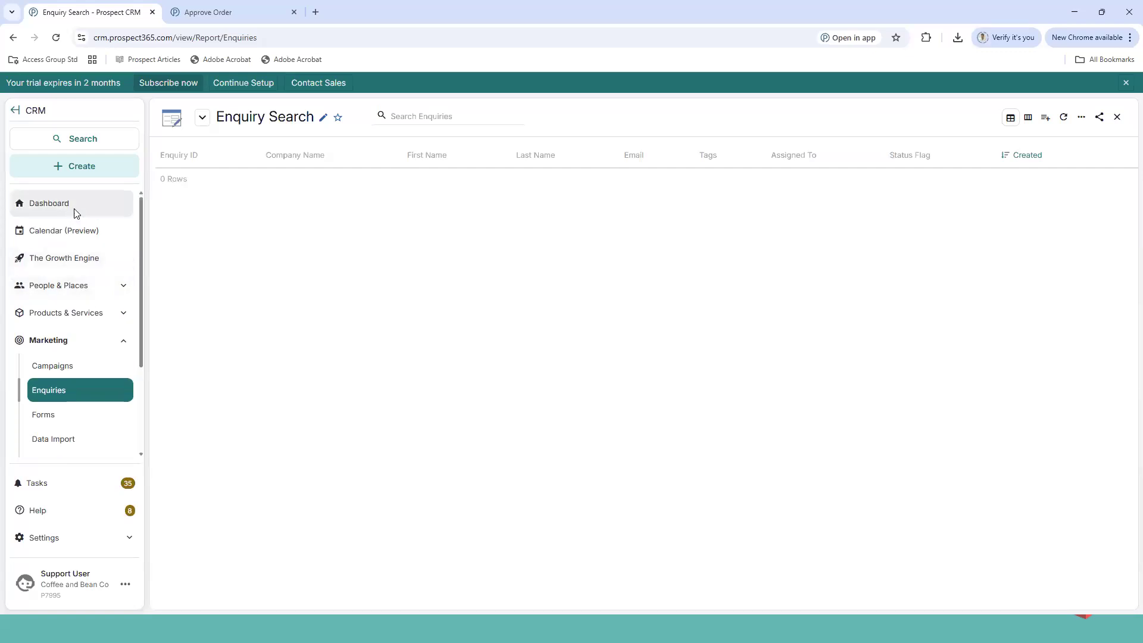
{"action": "left_click", "coordinate": [71, 208]}
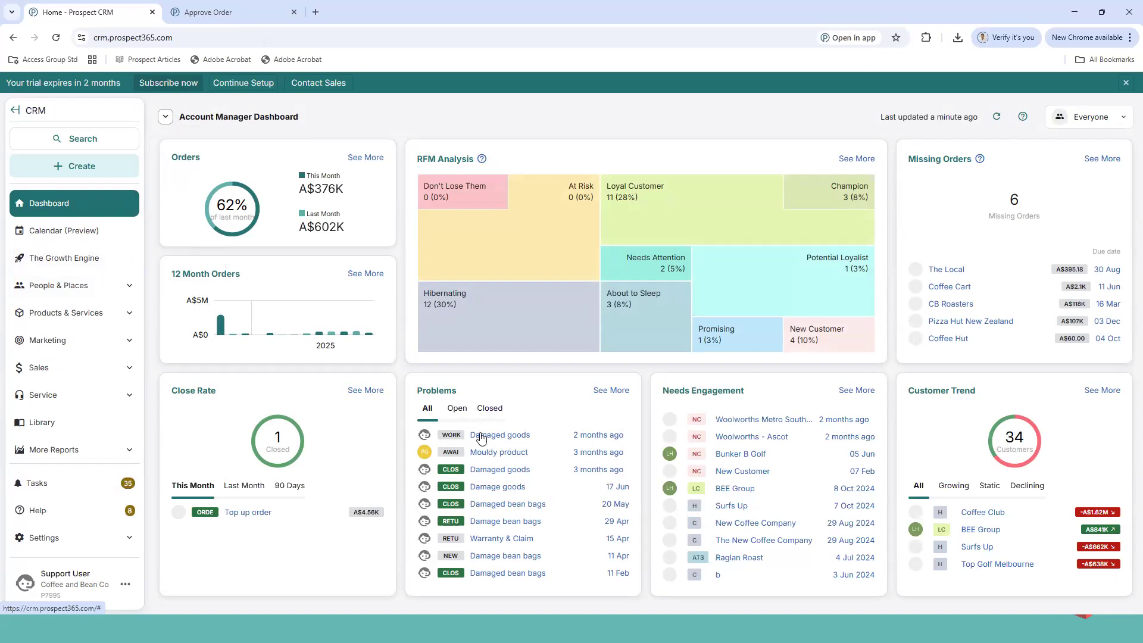
{"action": "mouse_move", "coordinate": [476, 435]}
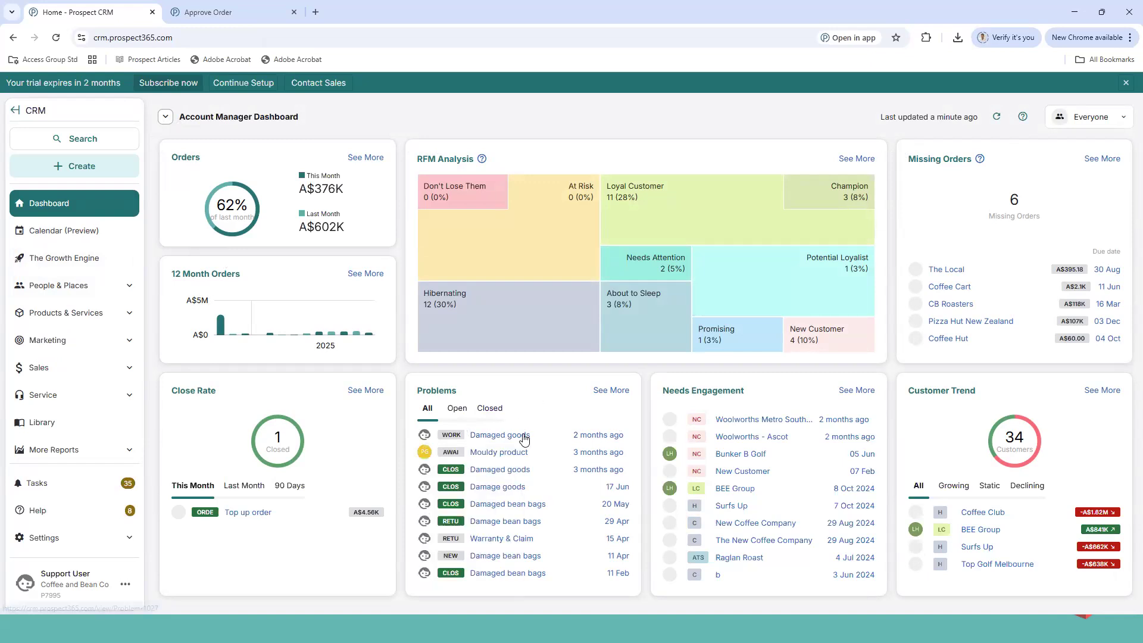
{"action": "mouse_move", "coordinate": [519, 440]}
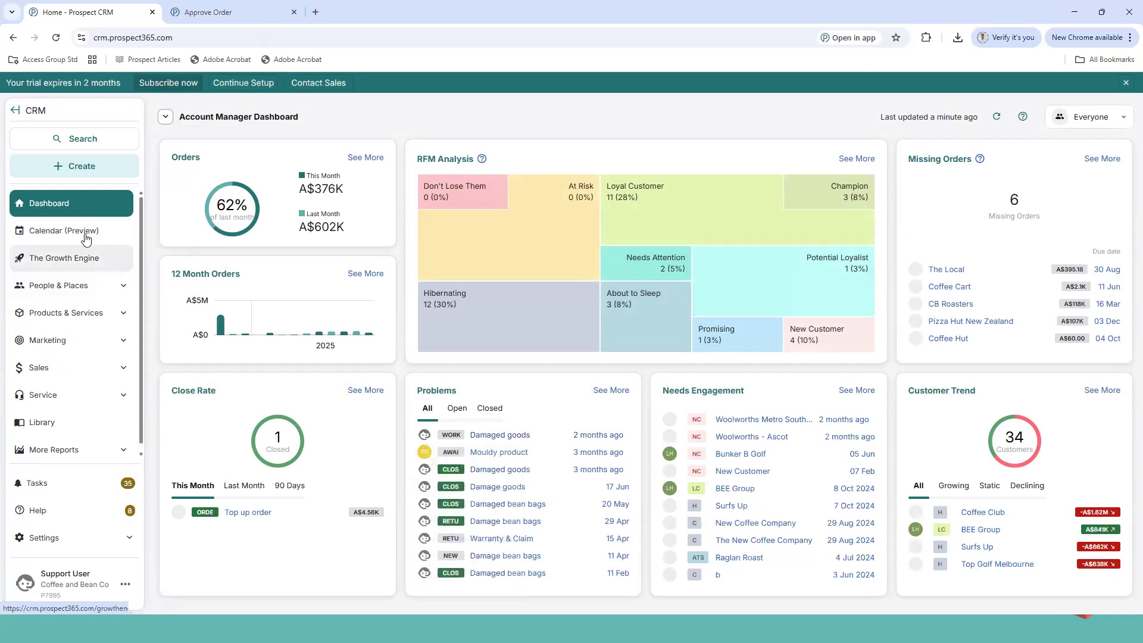
Rerun the suggested contact search and open the record of the main decision maker at Browns Coffee of Ipswich Ltd.
{"action": "left_click", "coordinate": [113, 141]}
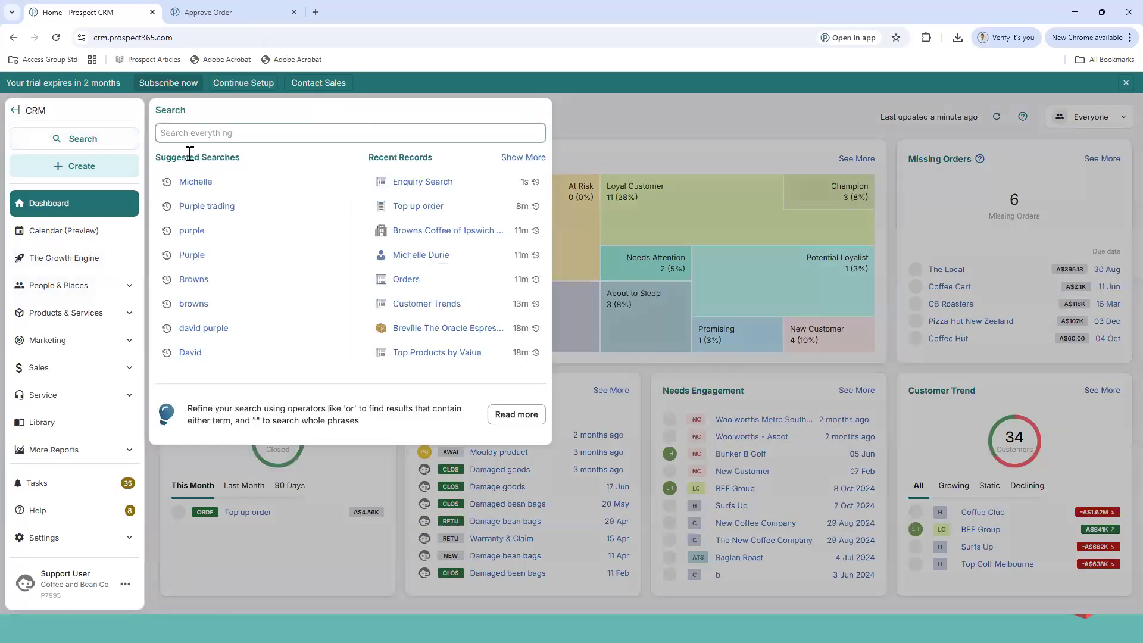
{"action": "left_click", "coordinate": [212, 180]}
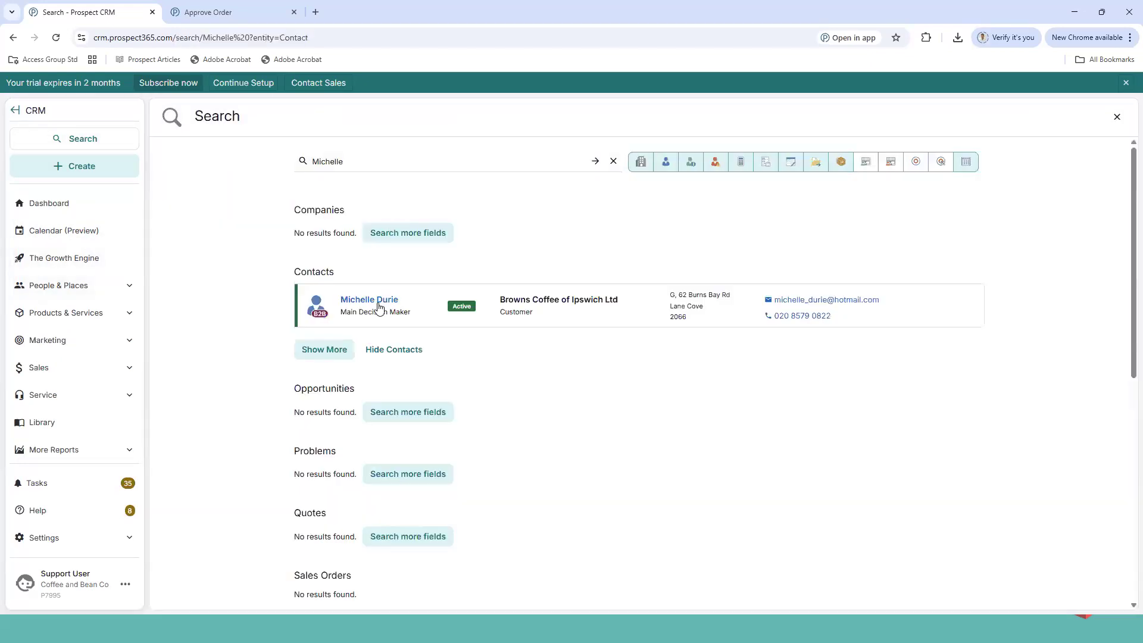
{"action": "left_click", "coordinate": [395, 309]}
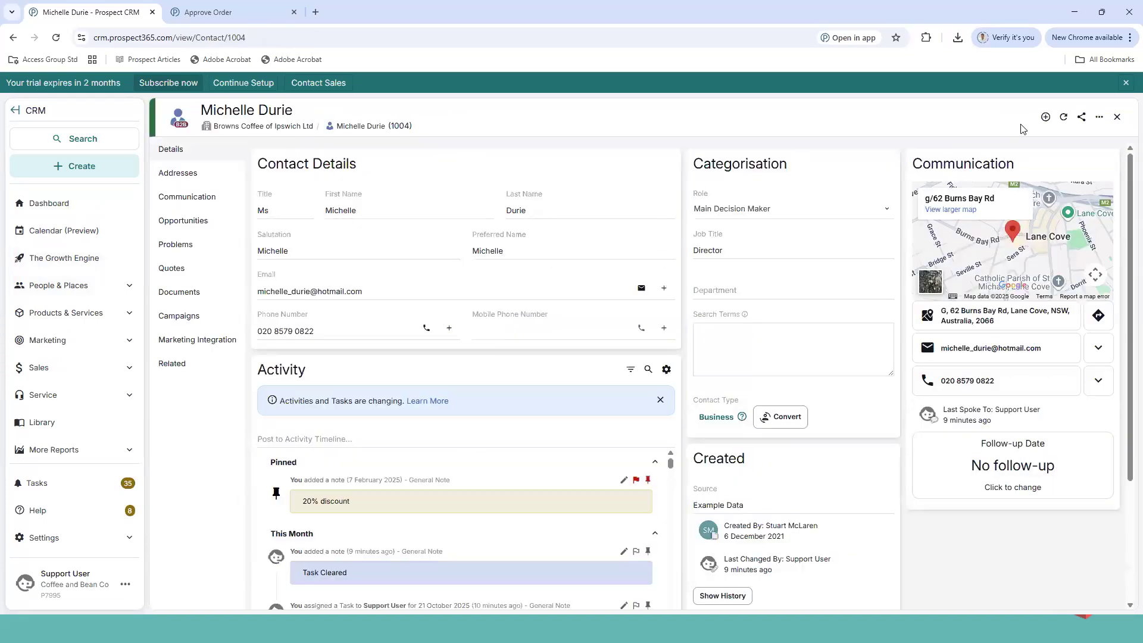
Start a new problem described as Damaged Bean Bags for the contact, with type Technical Issue and status 1. New Issue.
{"action": "left_click", "coordinate": [1045, 117]}
{"action": "key", "text": "Return"}
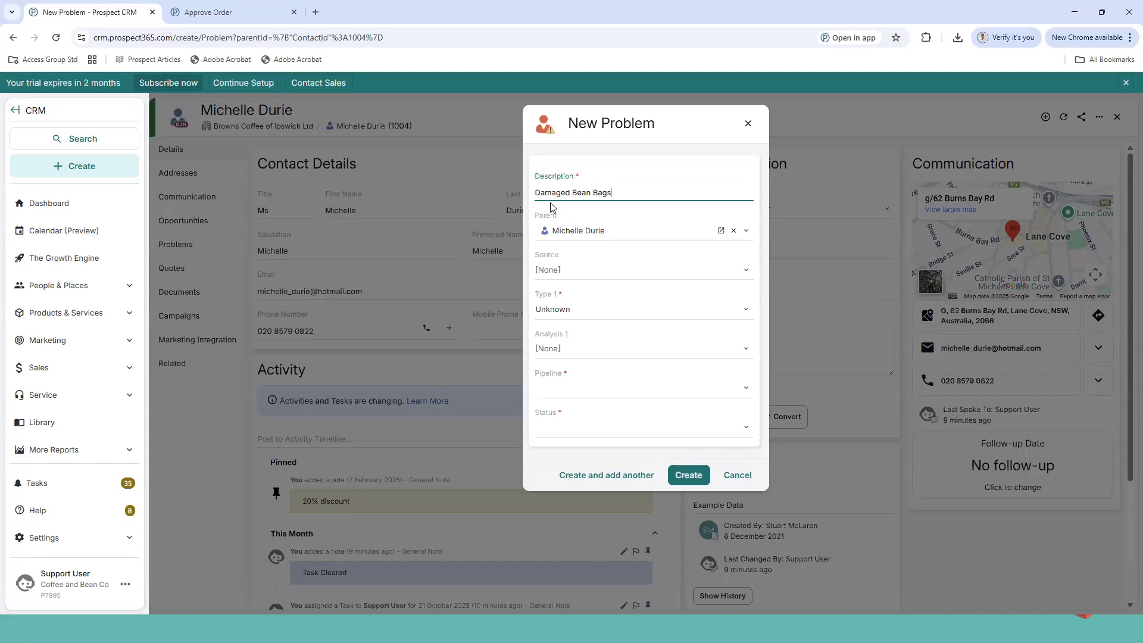
{"action": "left_click", "coordinate": [579, 308]}
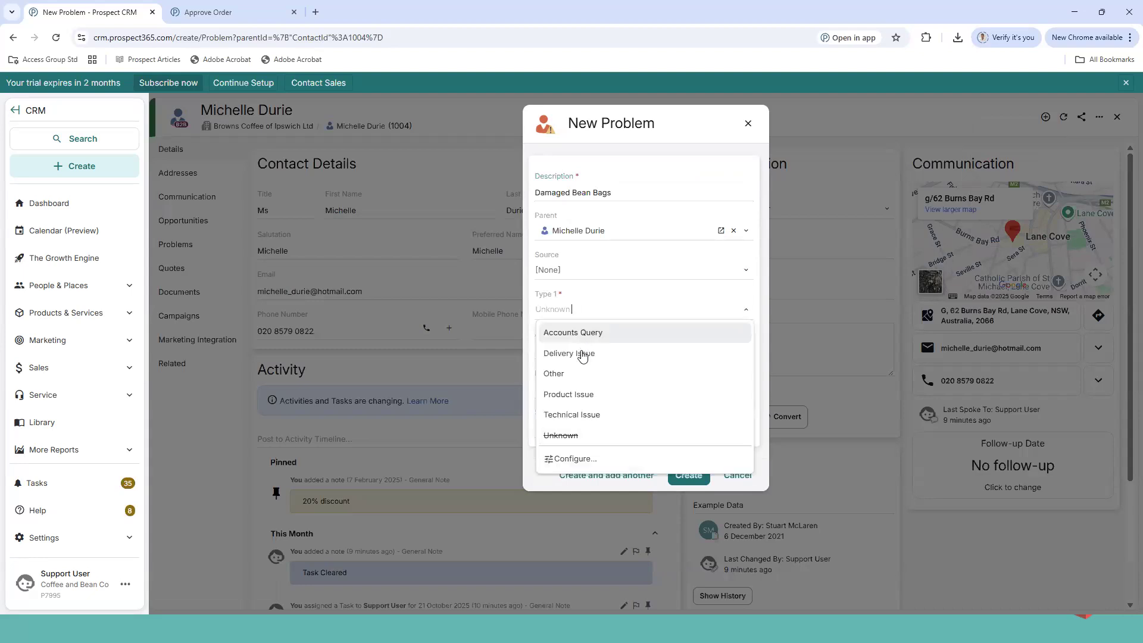
{"action": "left_click", "coordinate": [574, 414]}
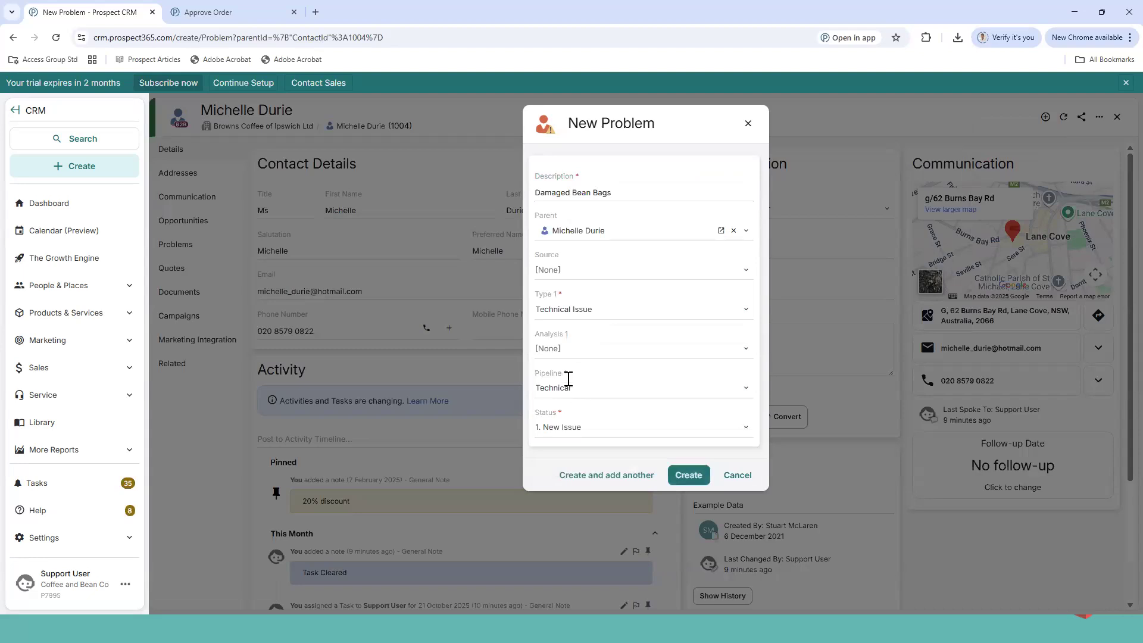
{"action": "left_click", "coordinate": [575, 425]}
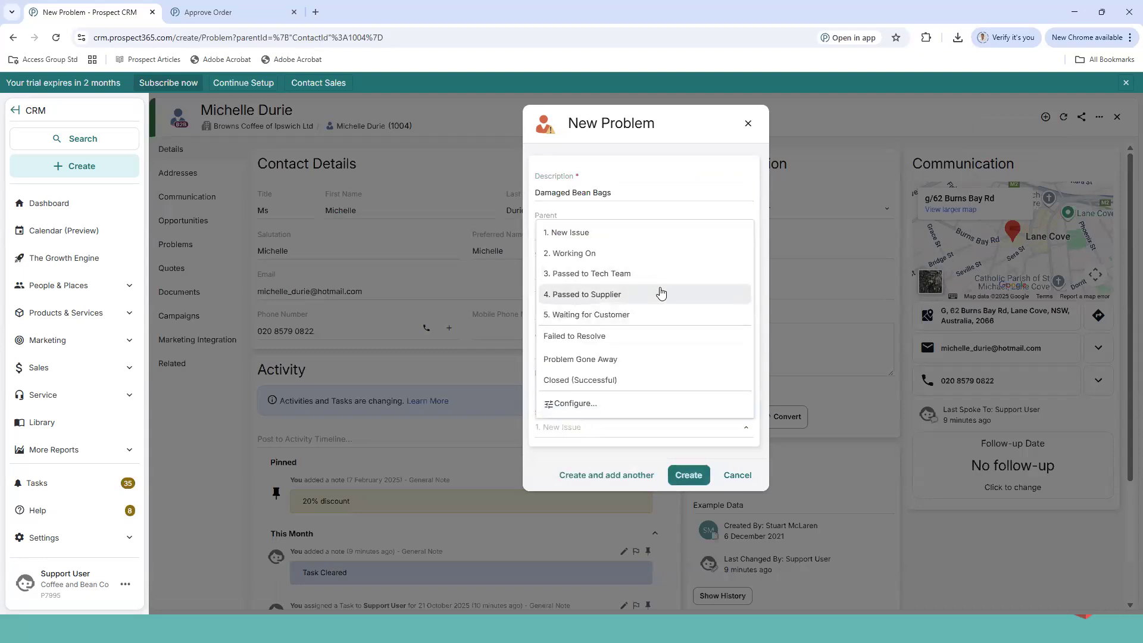
{"action": "left_click", "coordinate": [668, 226]}
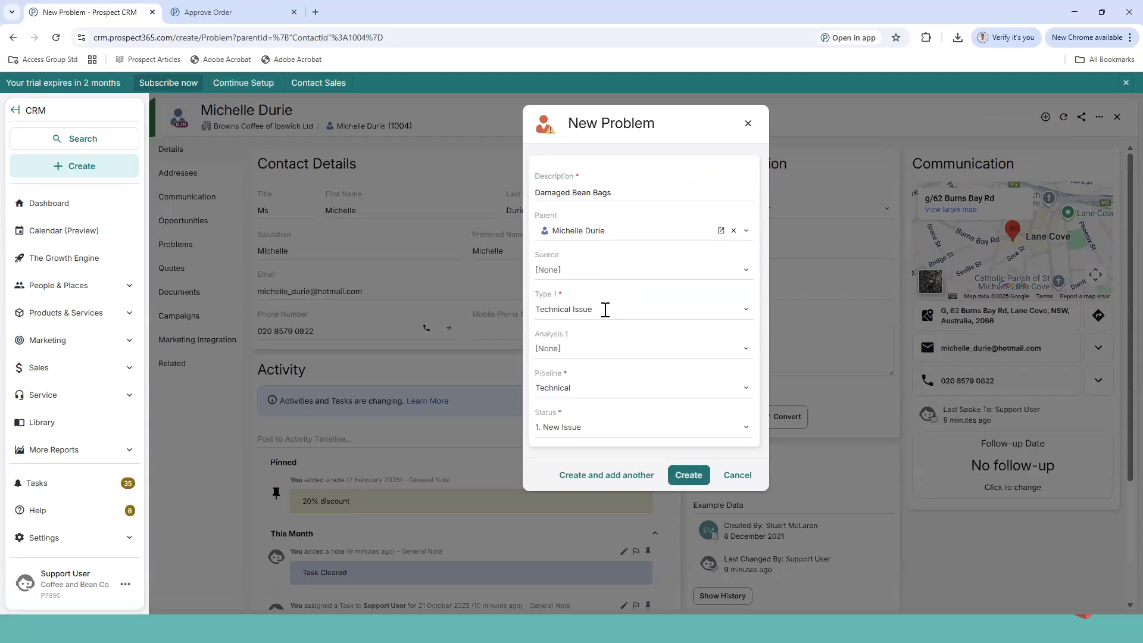
Change the problem type to Product Issue and look over the statuses offered for it.
{"action": "left_click", "coordinate": [605, 309]}
{"action": "left_click", "coordinate": [586, 390]}
{"action": "left_click", "coordinate": [572, 422]}
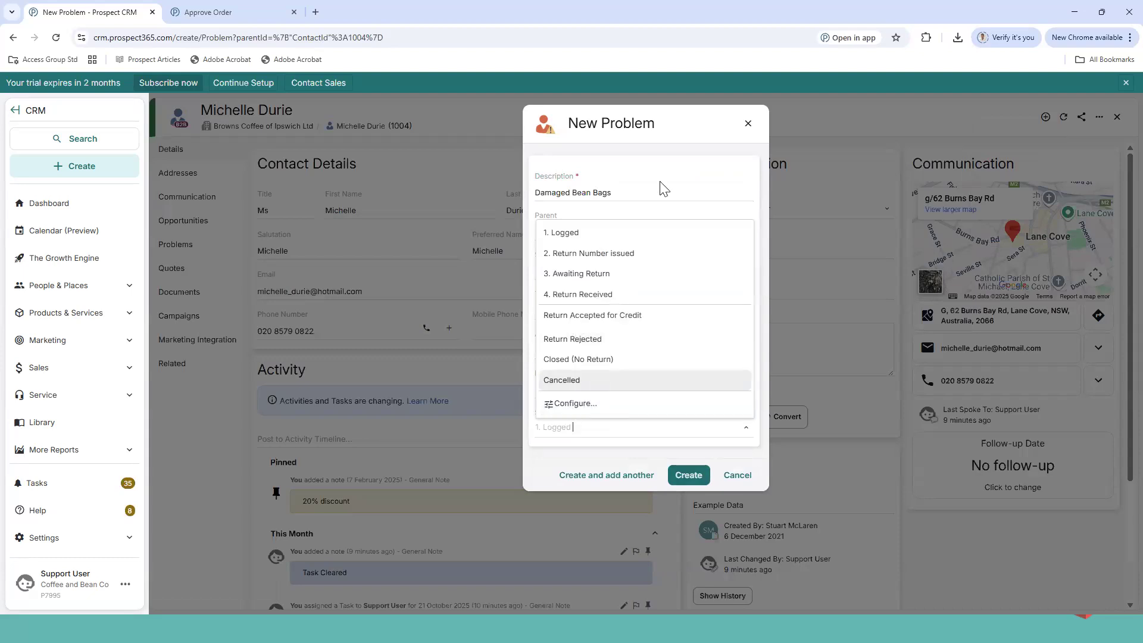
{"action": "left_click", "coordinate": [584, 306]}
Set the problem type to Delivery Issue, look over its pipeline and status options, and create the problem.
{"action": "left_click", "coordinate": [582, 309]}
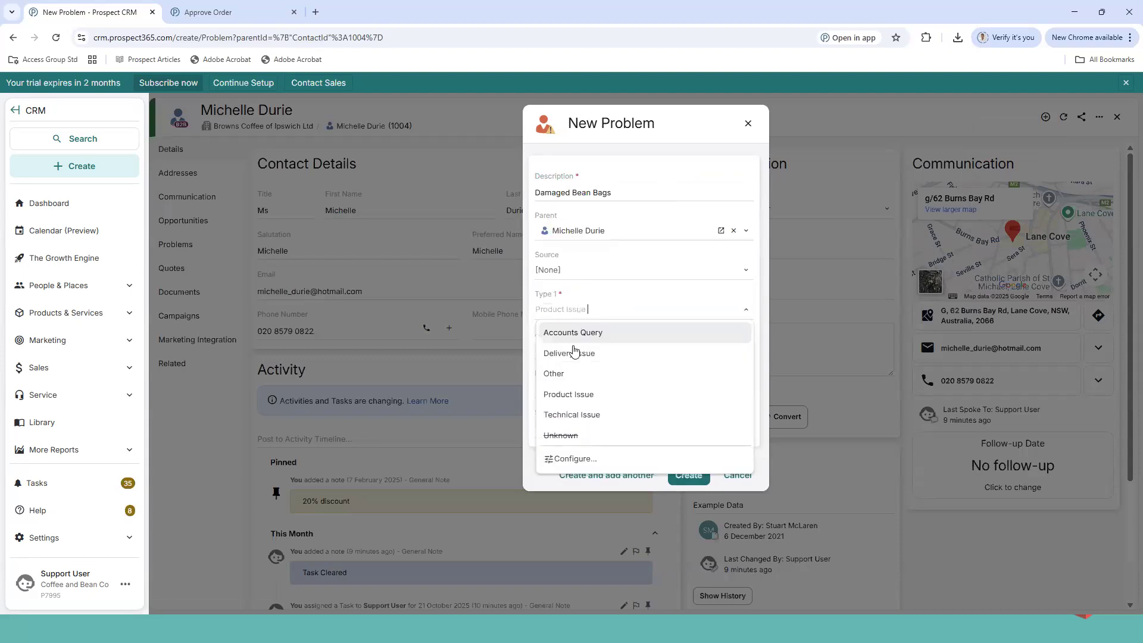
{"action": "left_click", "coordinate": [573, 353]}
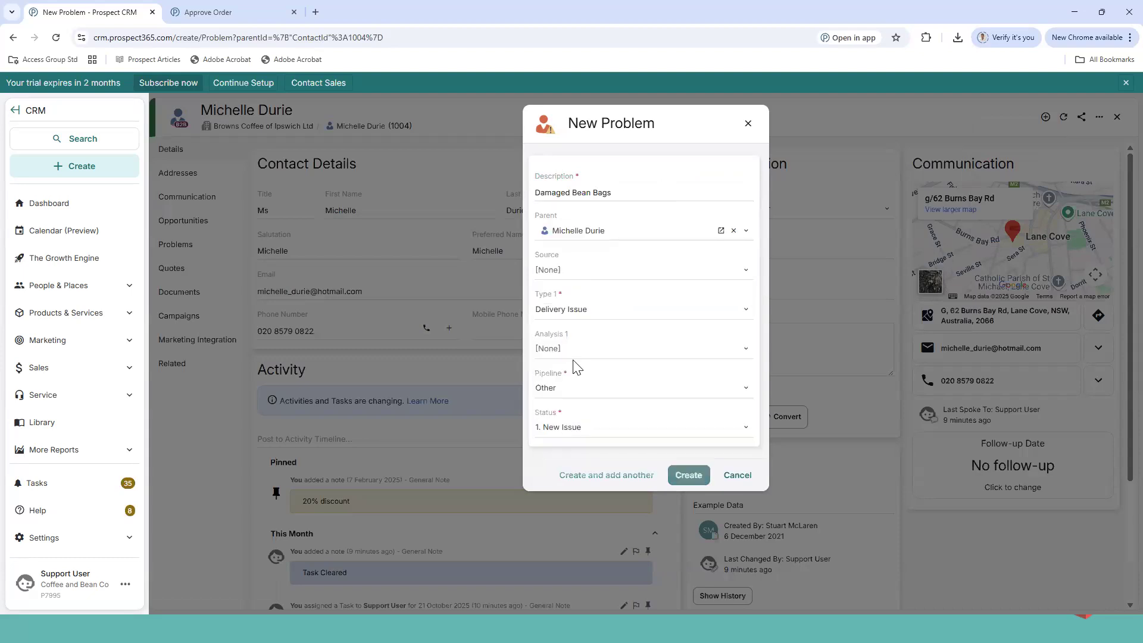
{"action": "left_click", "coordinate": [568, 393]}
{"action": "left_click", "coordinate": [570, 408]}
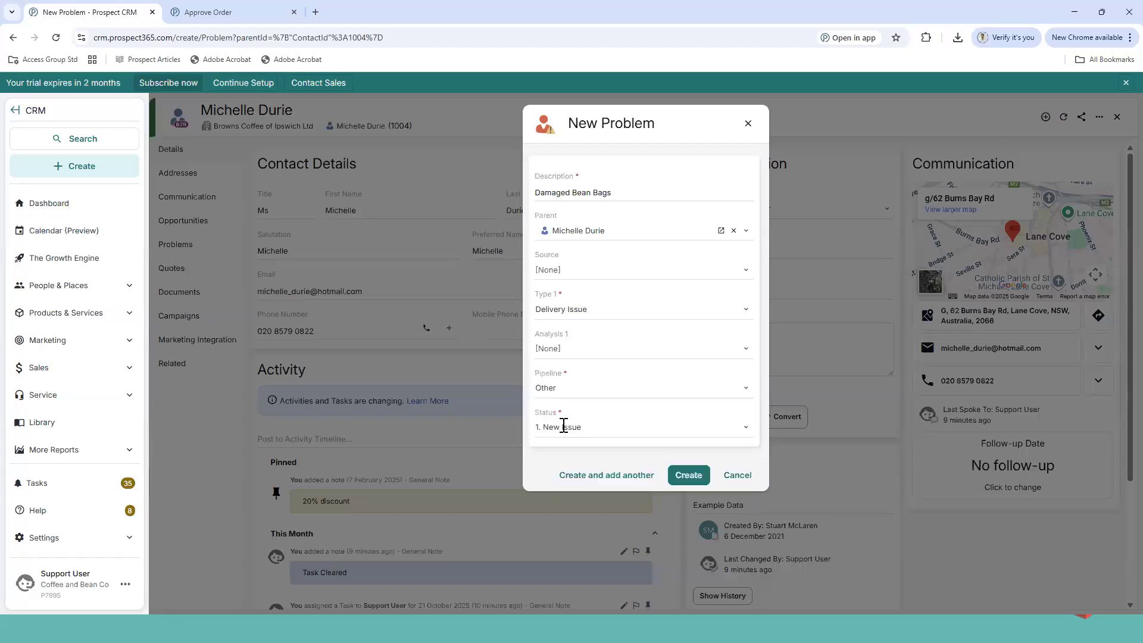
{"action": "left_click", "coordinate": [562, 428]}
{"action": "left_click", "coordinate": [571, 449]}
{"action": "left_click", "coordinate": [668, 474]}
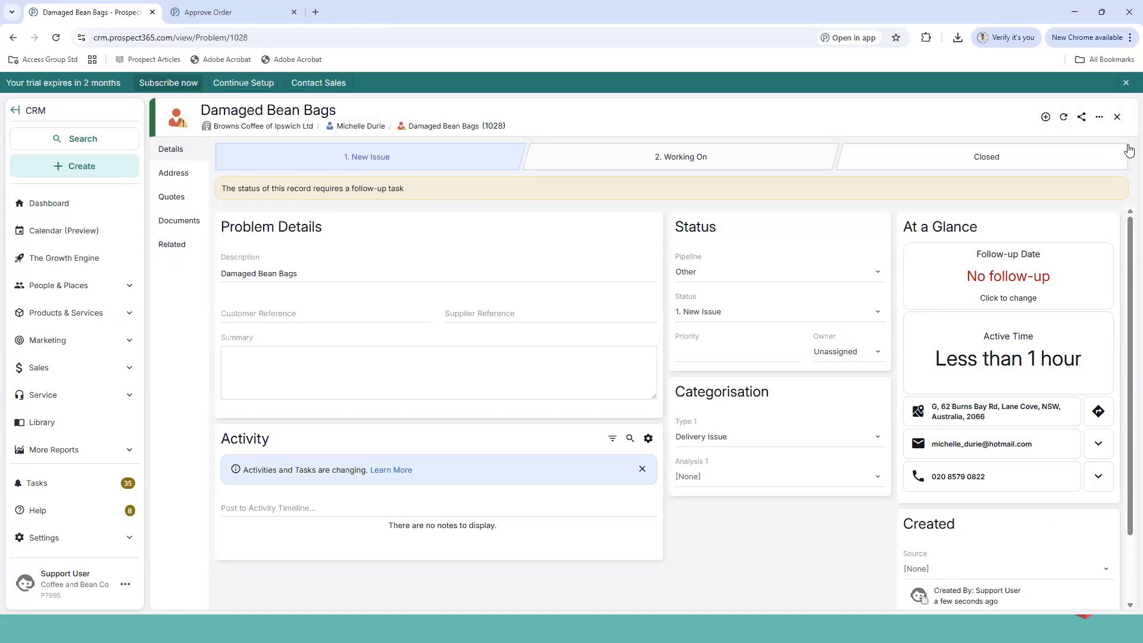
Try to close the problem record, start a follow-up task for it, and look over the users it can be assigned to.
{"action": "left_click", "coordinate": [1117, 122]}
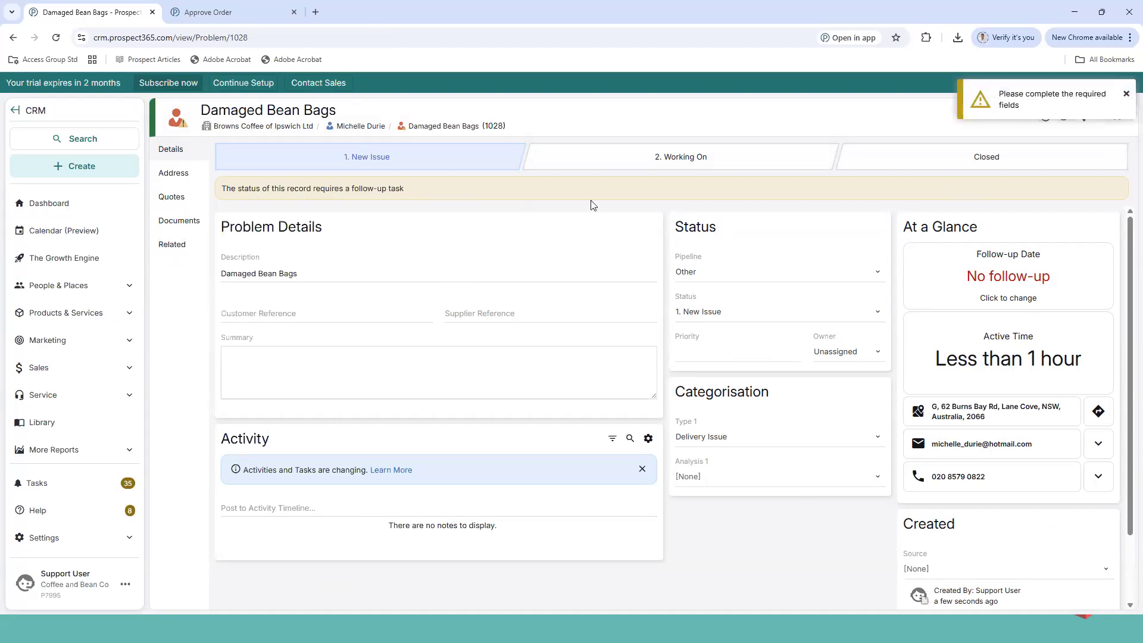
{"action": "left_click", "coordinate": [968, 281]}
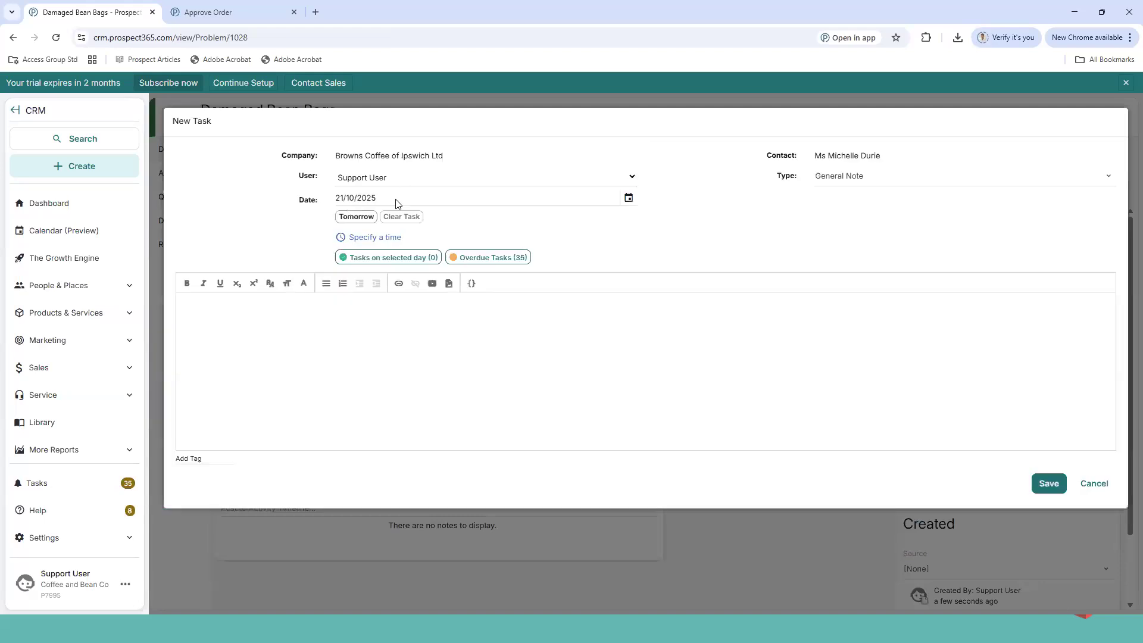
{"action": "left_click", "coordinate": [395, 177]}
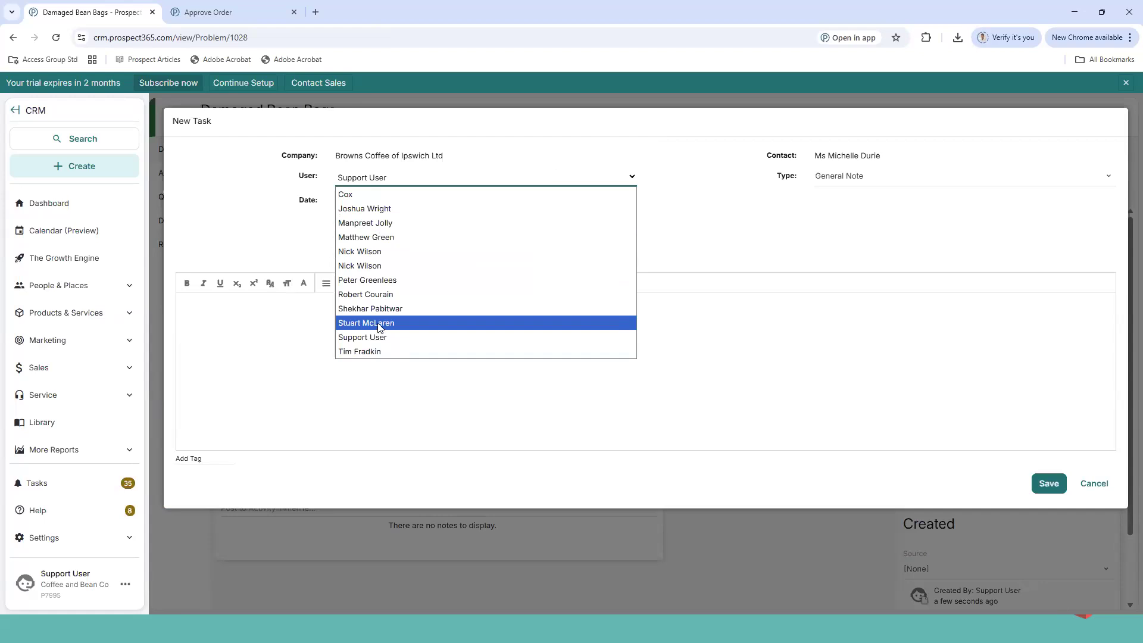
{"action": "left_click", "coordinate": [333, 216]}
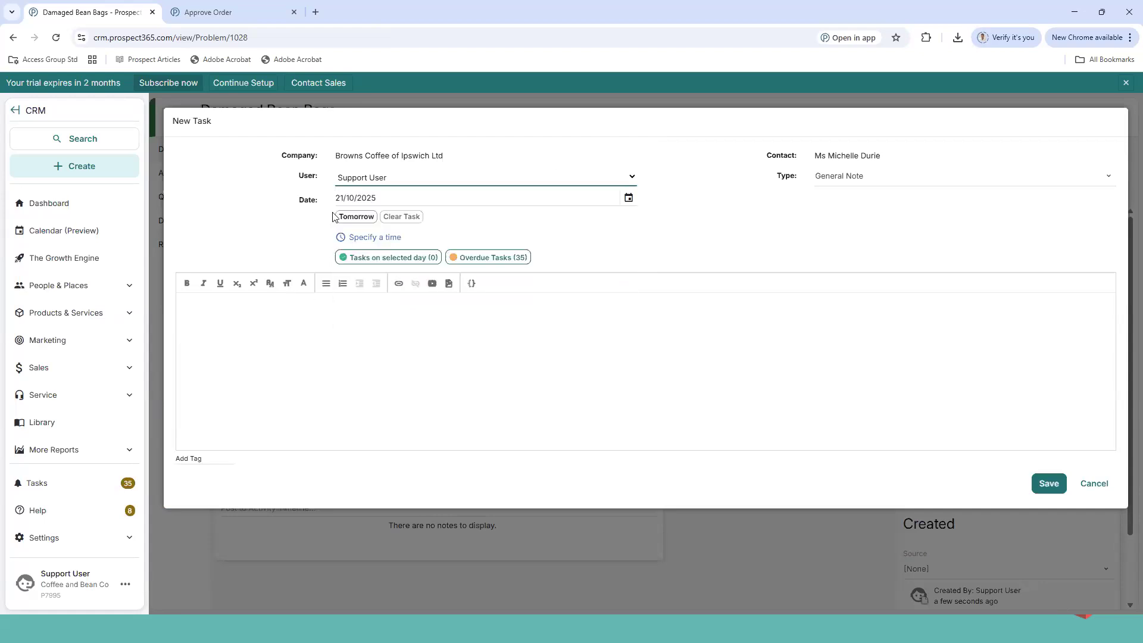
Enter "Collect photo of the issue" as the follow-up task's note and save the task.
{"action": "left_click", "coordinate": [375, 321]}
{"action": "type", "text": "Colle"}
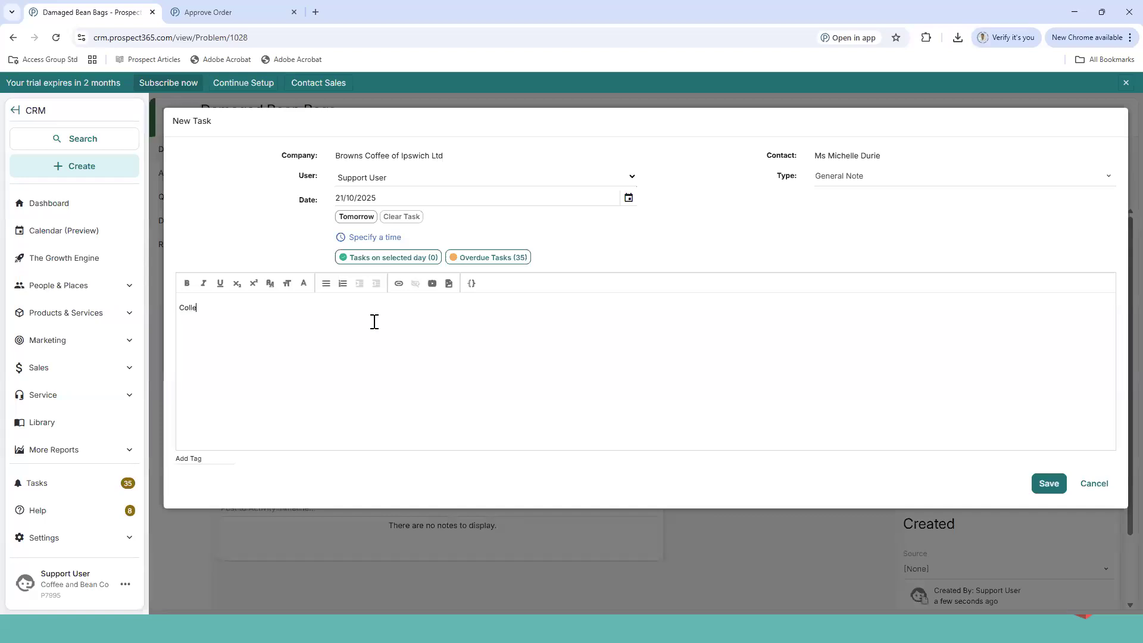
{"action": "type", "text": "sct photo of the issue"}
{"action": "right_click", "coordinate": [194, 309]}
{"action": "key", "text": "Escape"}
{"action": "left_click", "coordinate": [204, 308]}
{"action": "key", "text": "BackSpace"}
{"action": "left_click", "coordinate": [1046, 482]}
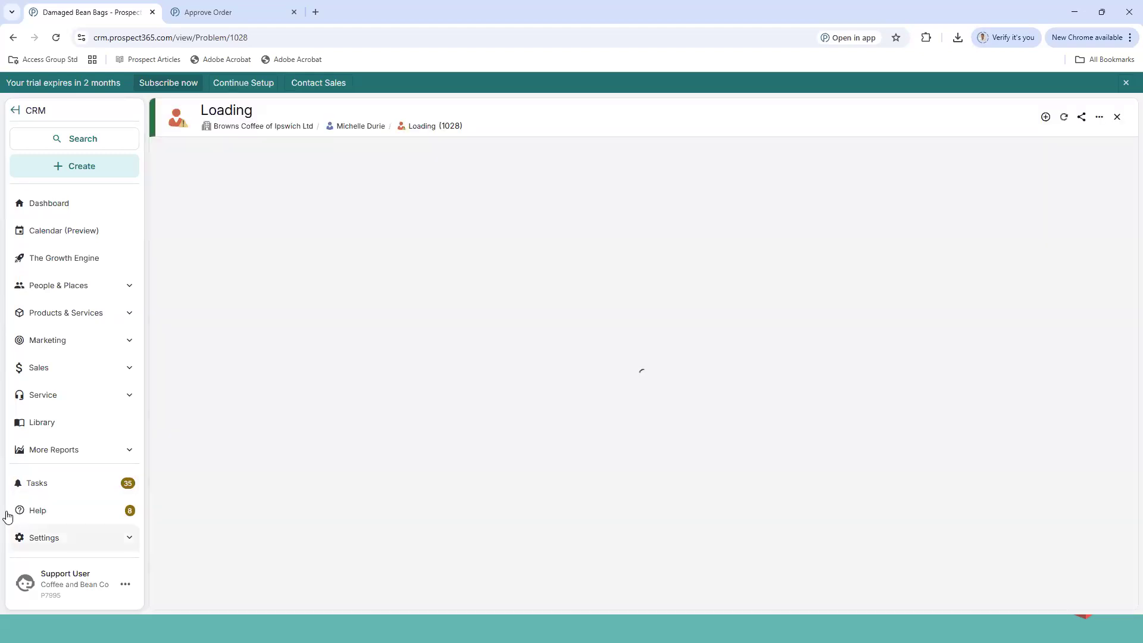
Check the saved task in the problem's activity and set the problem's priority to 9.
{"action": "scroll", "coordinate": [298, 512], "scroll_direction": "down", "scroll_amount": 1}
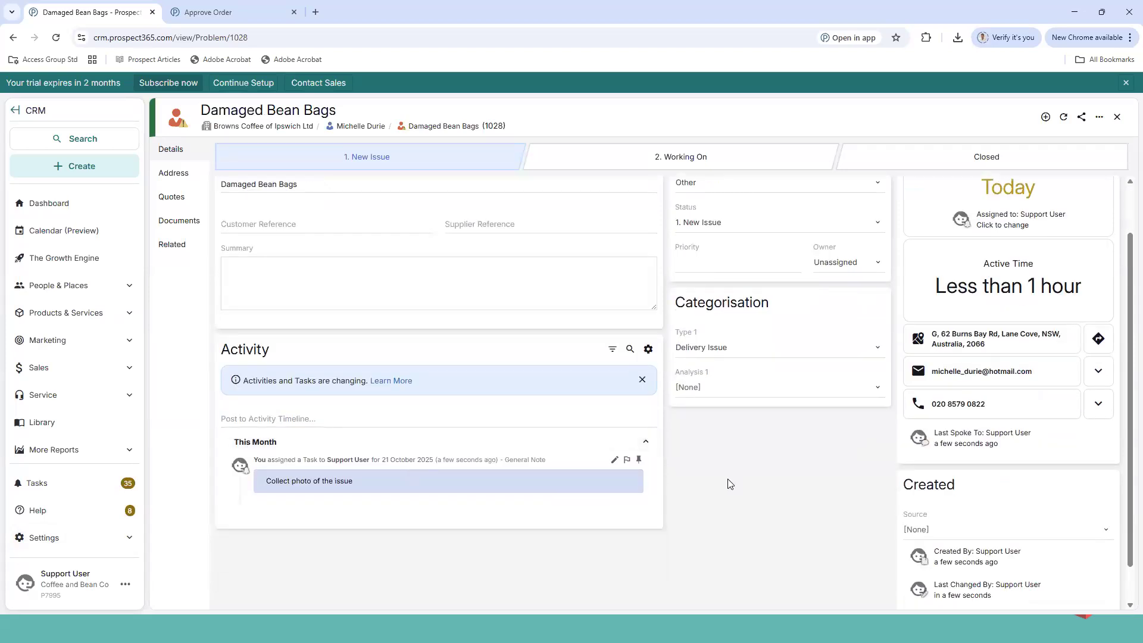
{"action": "scroll", "coordinate": [681, 283], "scroll_direction": "up", "scroll_amount": 1}
{"action": "left_click", "coordinate": [735, 322]}
{"action": "type", "text": "9"}
Move the problem to status 2. Working On with the status detail With Us, without adding another task.
{"action": "left_click", "coordinate": [749, 279]}
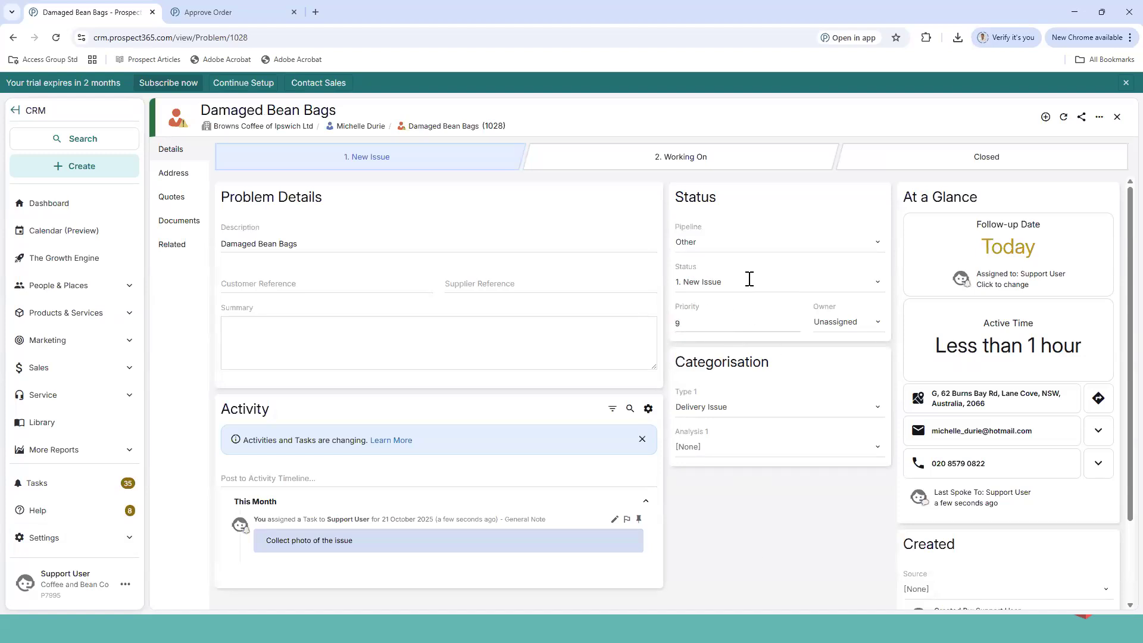
{"action": "left_click", "coordinate": [739, 281]}
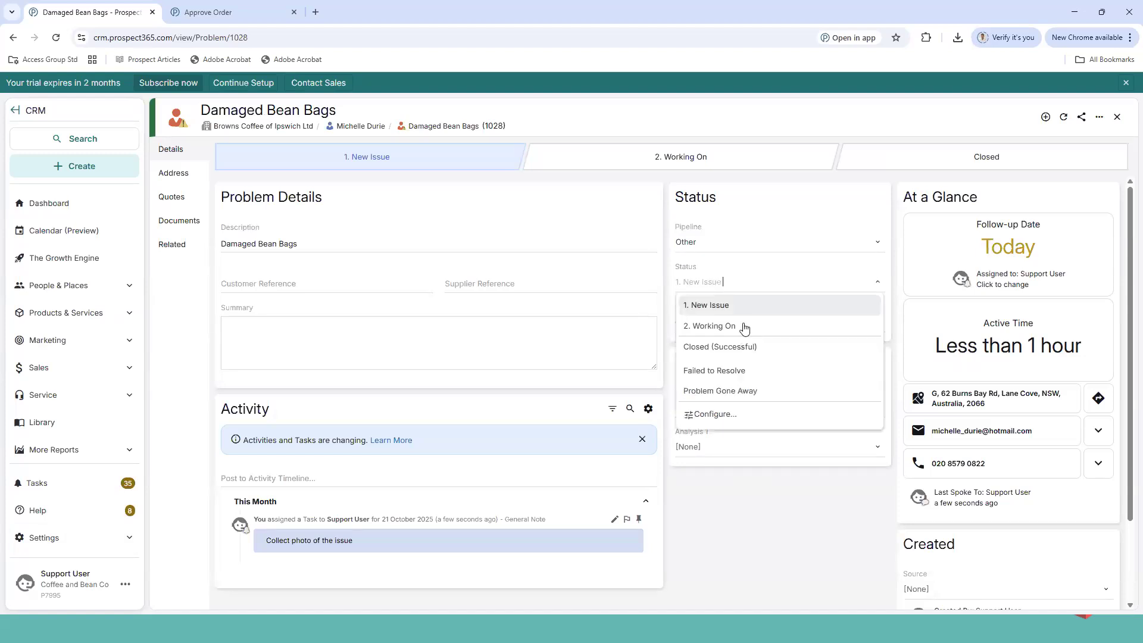
{"action": "left_click", "coordinate": [735, 325]}
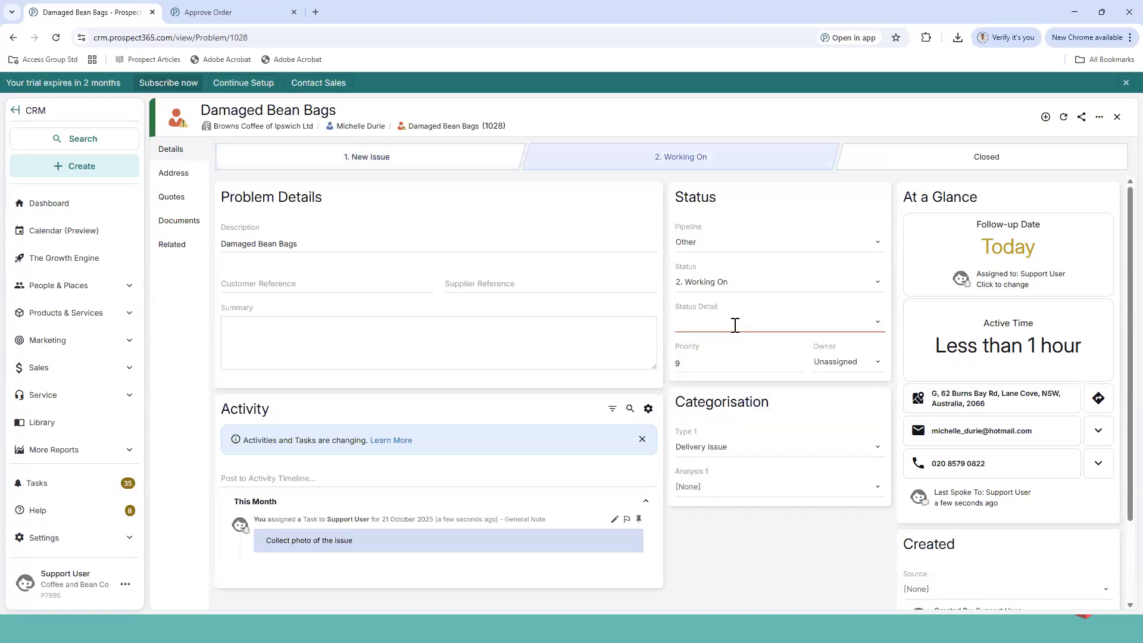
{"action": "left_click", "coordinate": [735, 327]}
{"action": "left_click", "coordinate": [717, 364]}
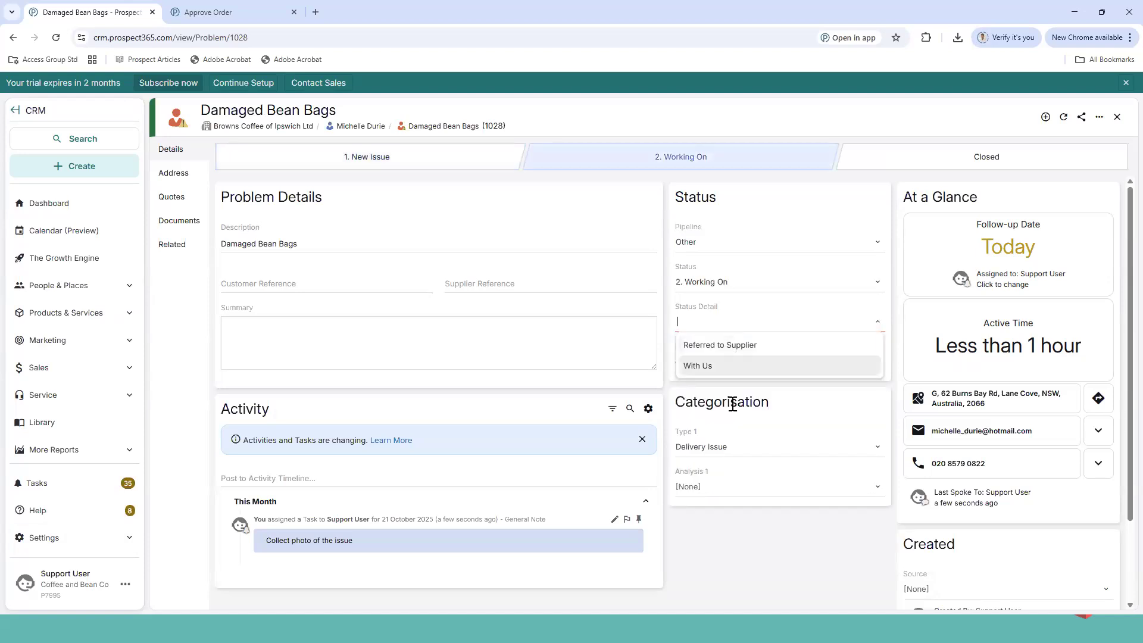
{"action": "left_click", "coordinate": [1094, 483]}
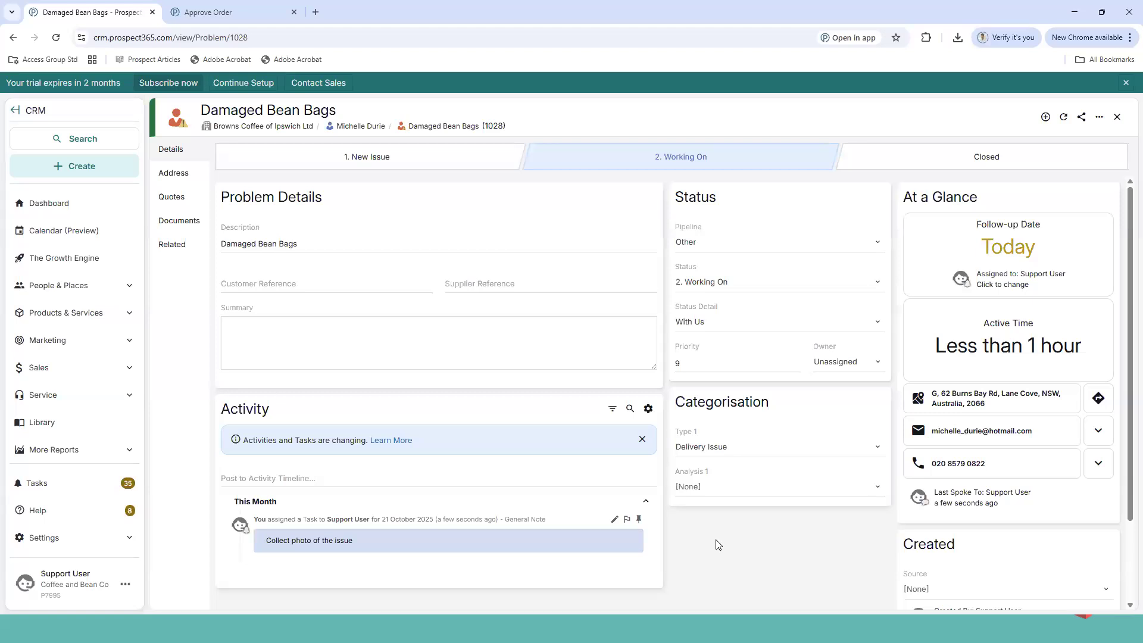
Open the browser's developer tools and preview the problem record on an iPhone 14 Pro Max and an iPad Air.
{"action": "right_click", "coordinate": [748, 517]}
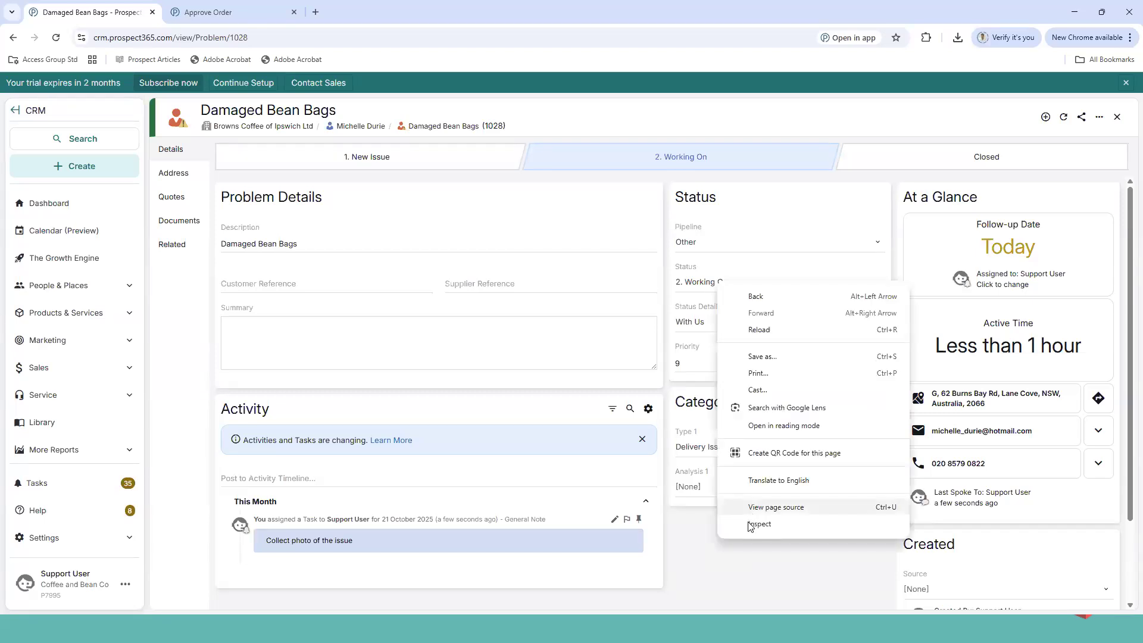
{"action": "key", "text": "Escape"}
{"action": "key", "text": "ctrl+shift+i"}
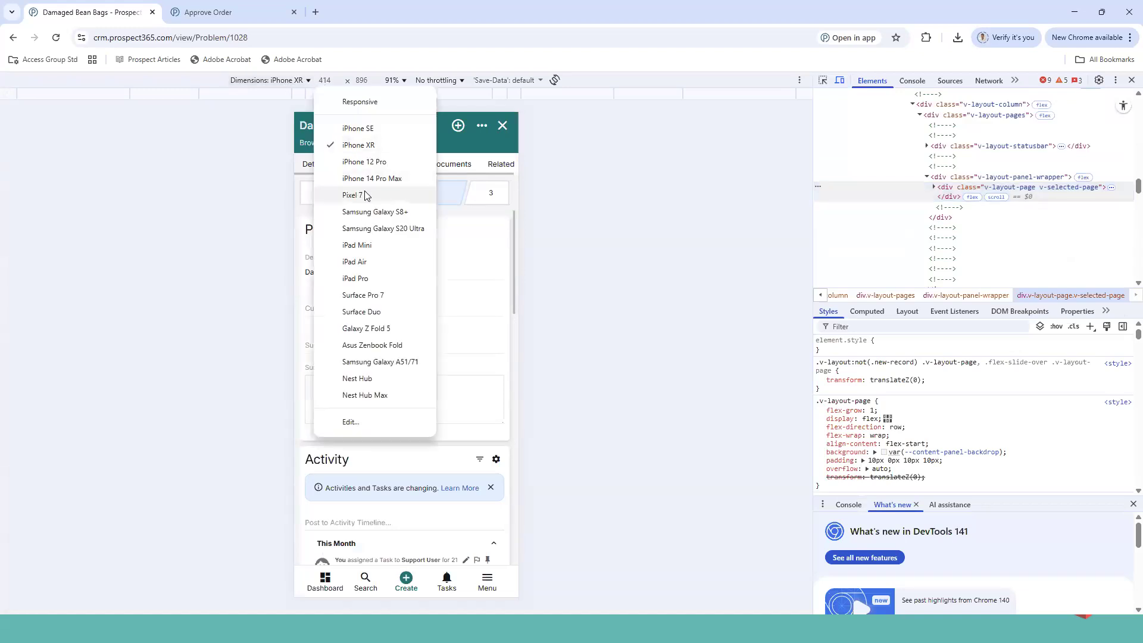
{"action": "left_click", "coordinate": [375, 180]}
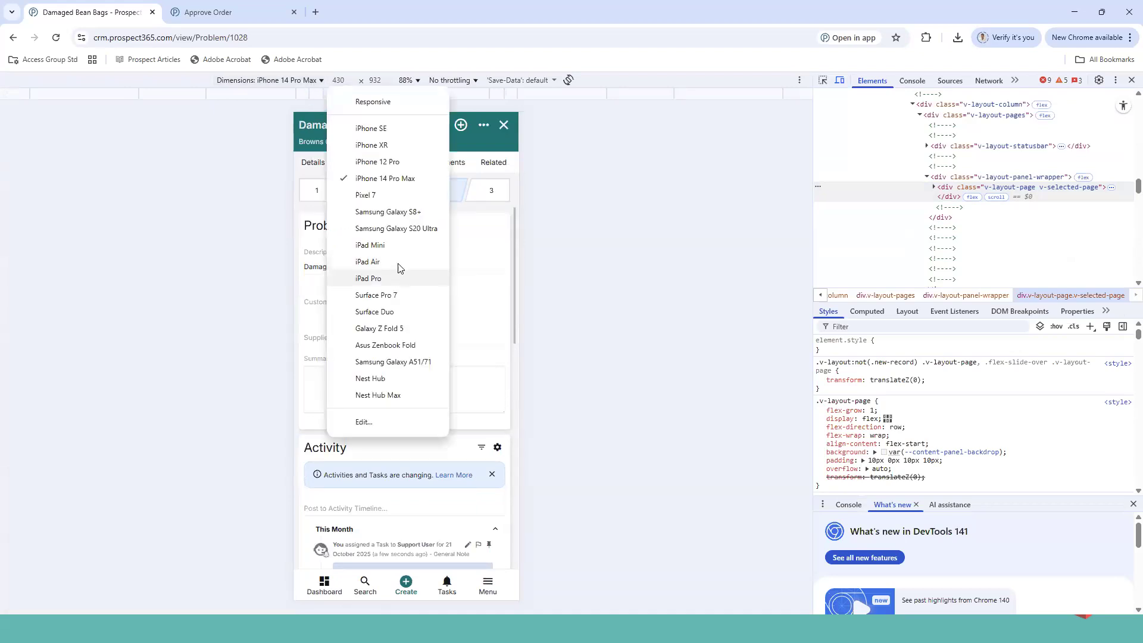
{"action": "left_click", "coordinate": [402, 261]}
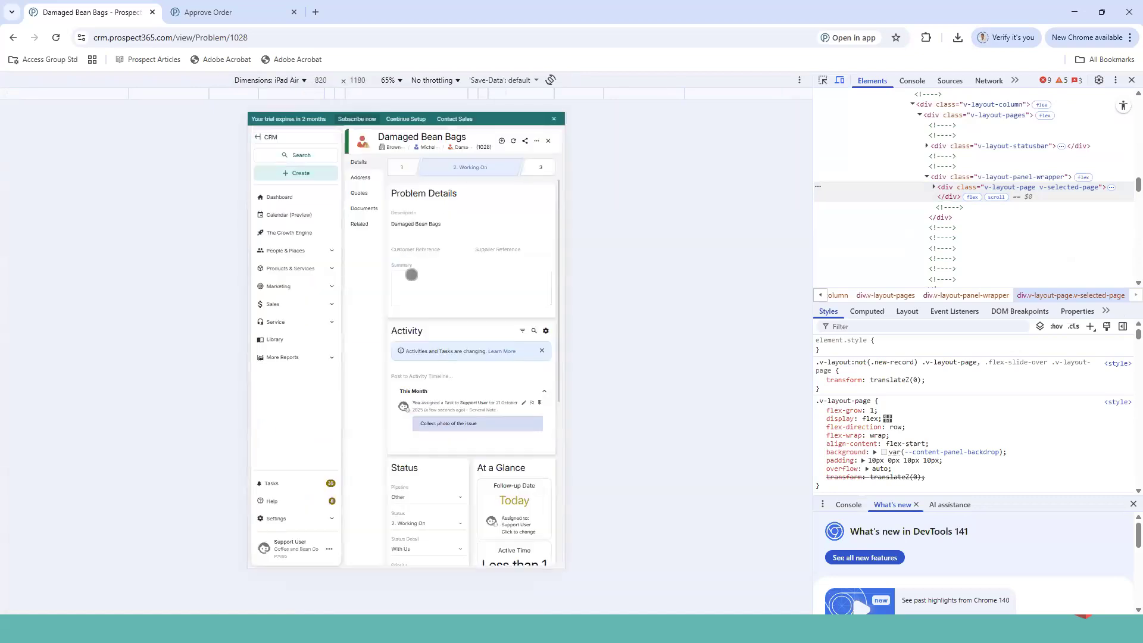
Examine the problem's Documents section and new document options in the tablet preview, close the developer tools and return to the problem's details.
{"action": "scroll", "coordinate": [500, 435], "scroll_direction": "down", "scroll_amount": 2}
{"action": "scroll", "coordinate": [500, 435], "scroll_direction": "up", "scroll_amount": 2}
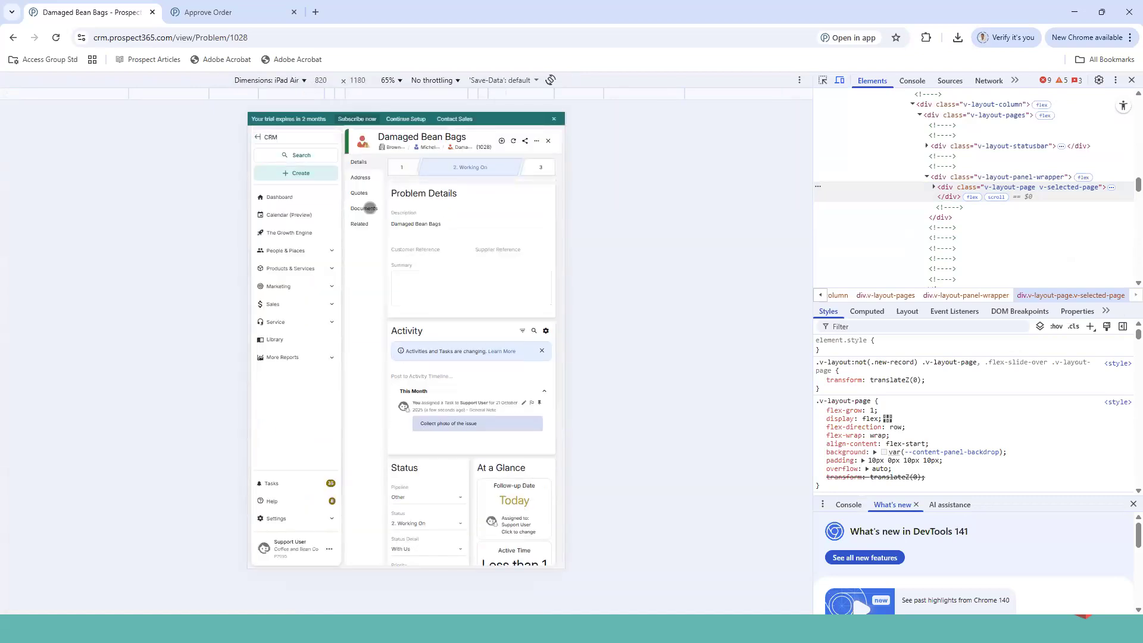
{"action": "left_click", "coordinate": [364, 209]}
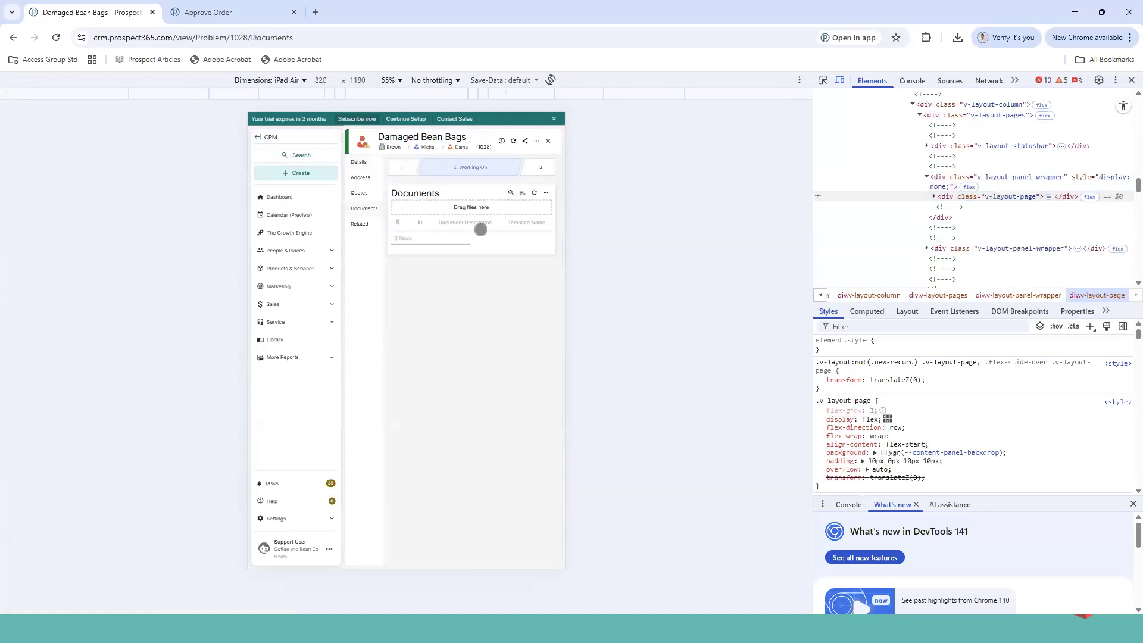
{"action": "left_click", "coordinate": [522, 193]}
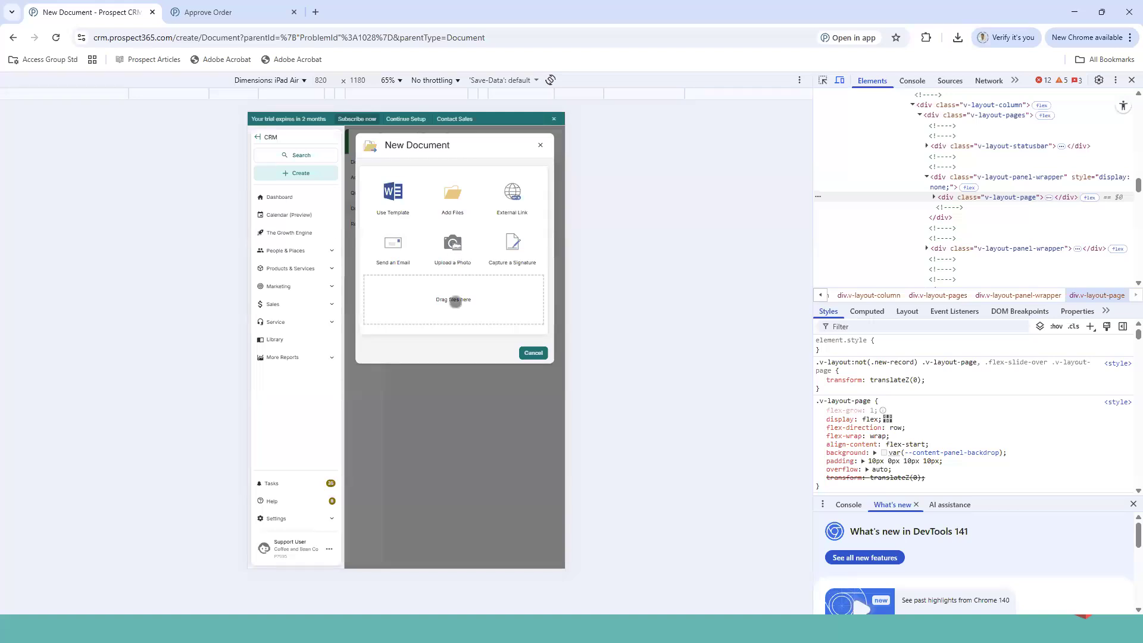
{"action": "left_click", "coordinate": [539, 144]}
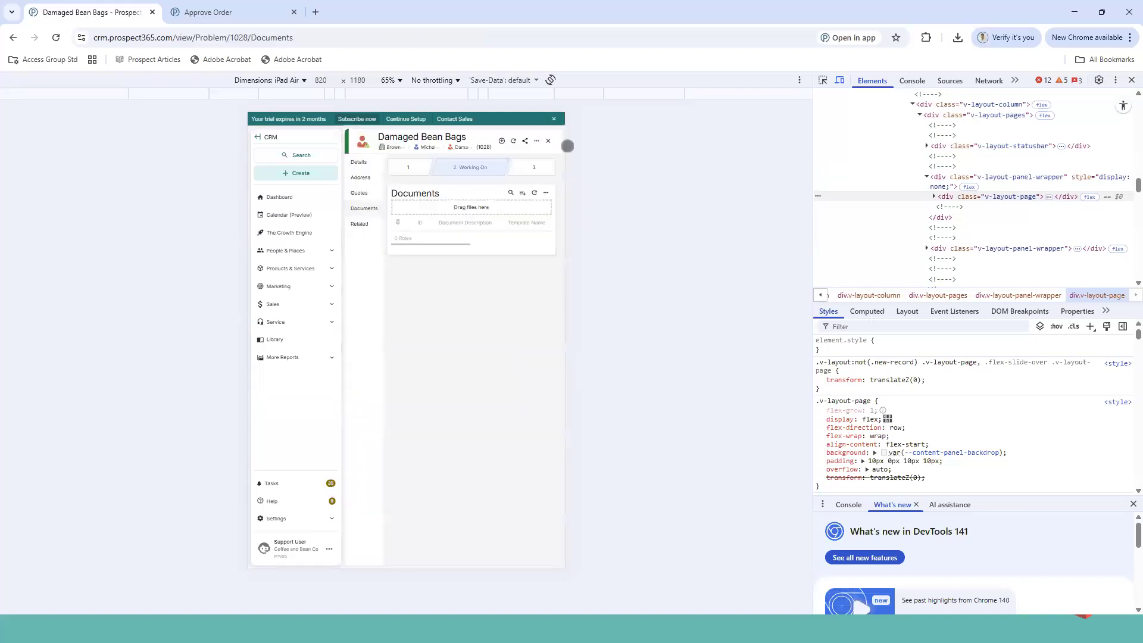
{"action": "left_click", "coordinate": [1130, 80]}
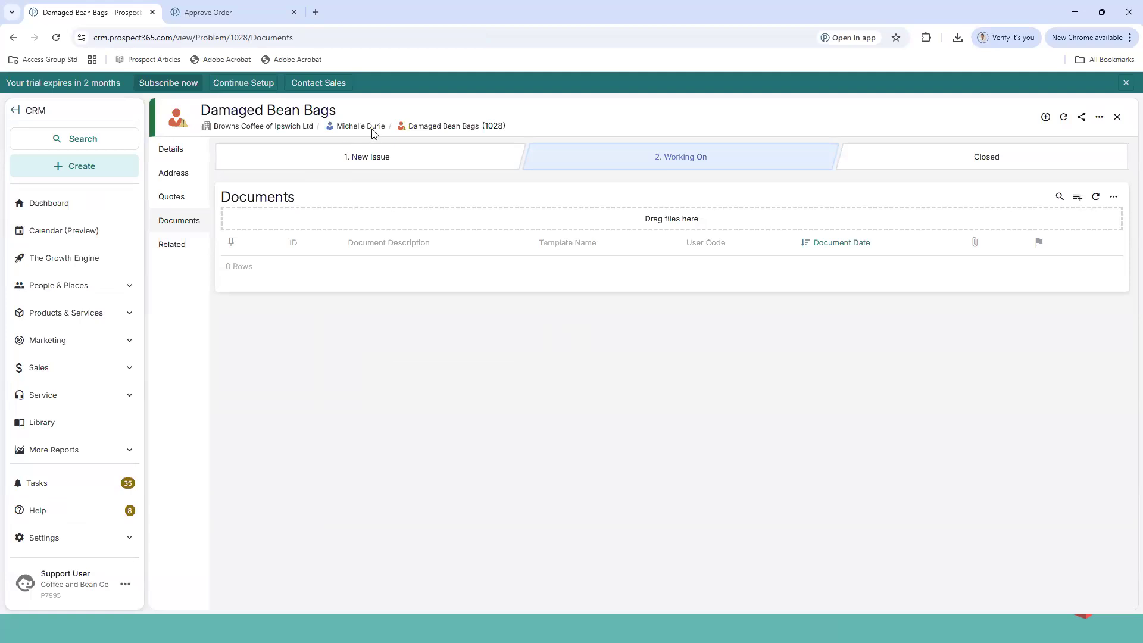
{"action": "left_click", "coordinate": [190, 153]}
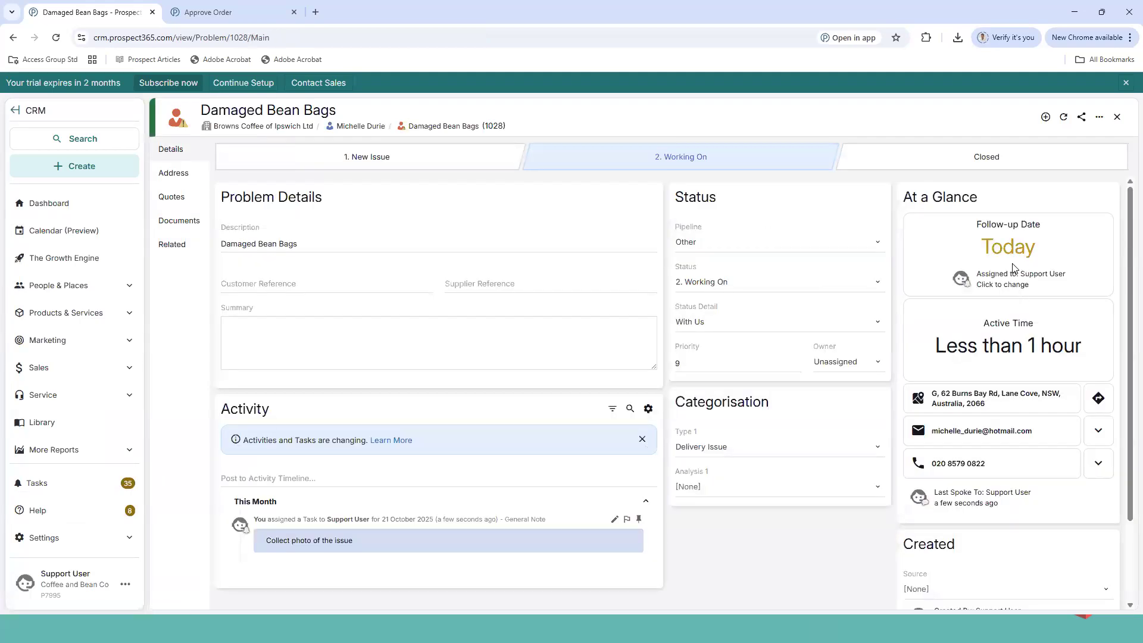
{"action": "left_click", "coordinate": [1012, 286]}
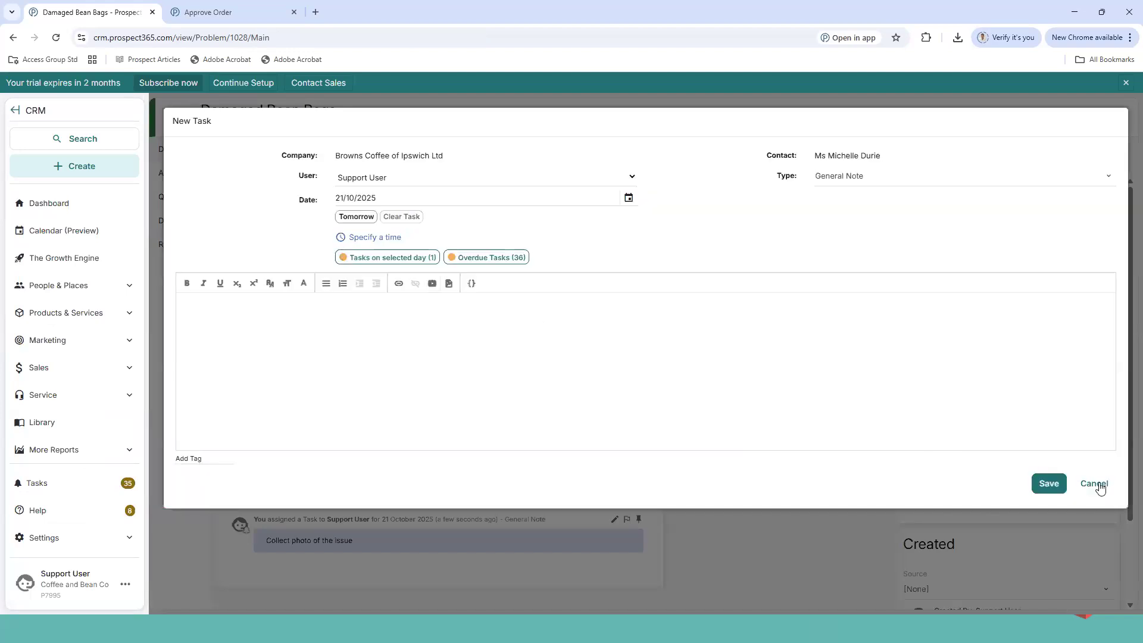
{"action": "left_click", "coordinate": [1047, 482]}
{"action": "left_click", "coordinate": [1093, 506]}
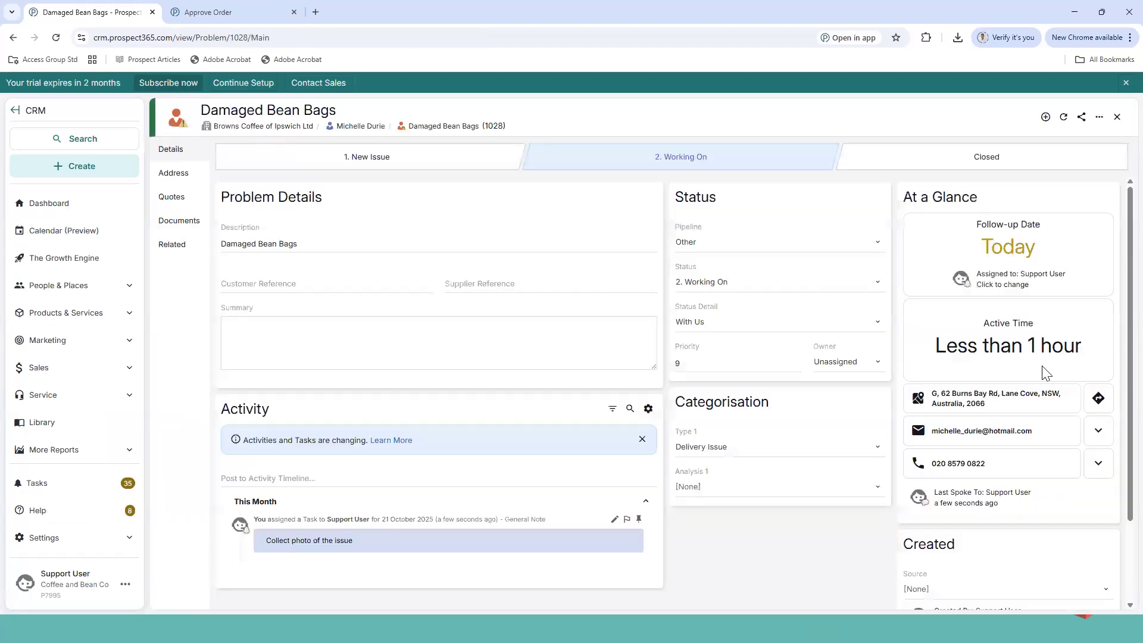
Set the problem's status to Problem Gone Away and save a cleared follow-up task.
{"action": "left_click", "coordinate": [730, 301]}
{"action": "left_click", "coordinate": [732, 281]}
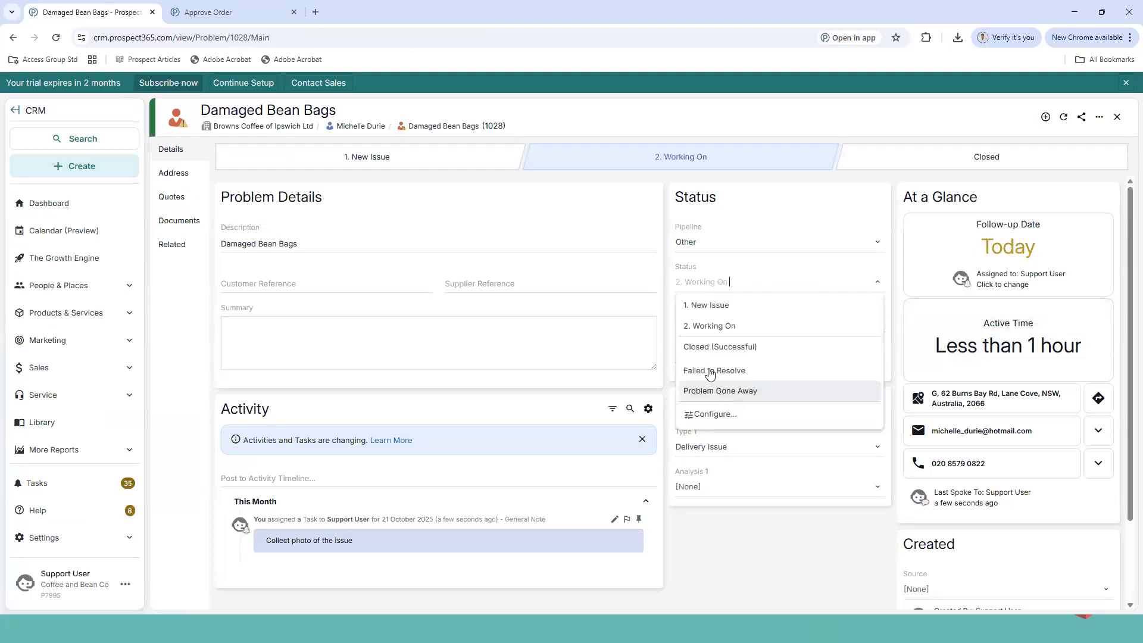
{"action": "left_click", "coordinate": [703, 390]}
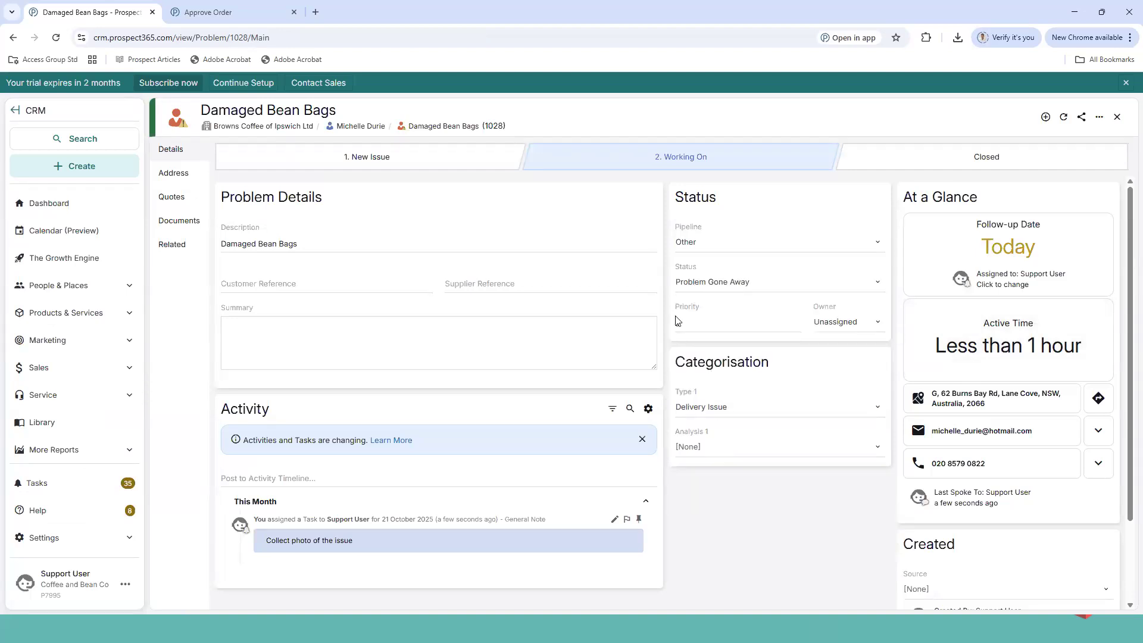
{"action": "left_click", "coordinate": [951, 288]}
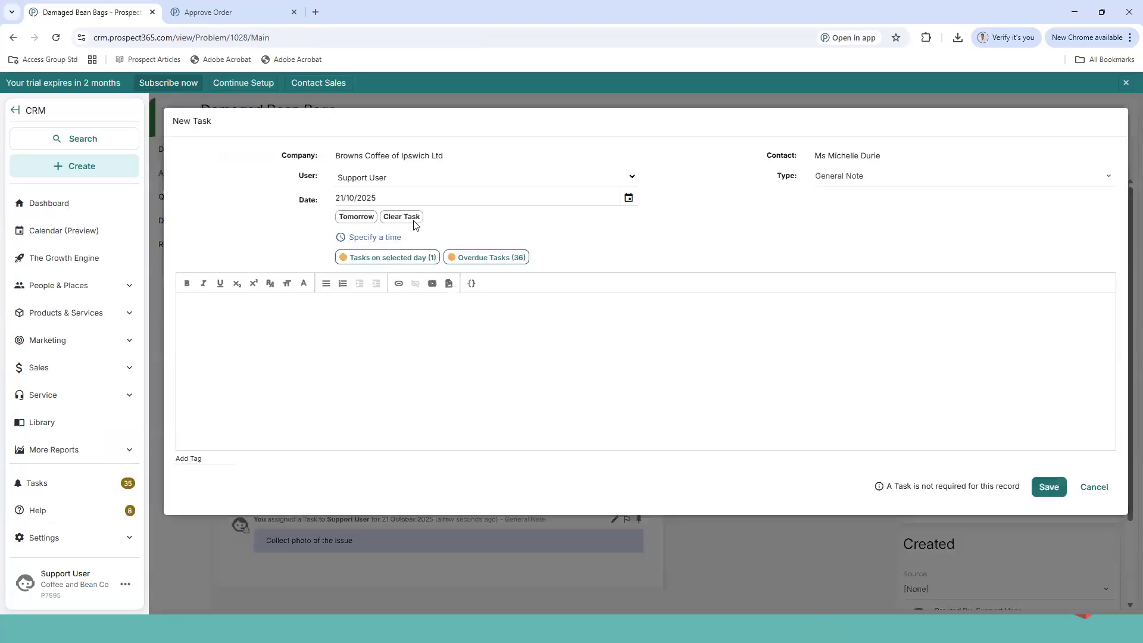
{"action": "left_click", "coordinate": [401, 217]}
{"action": "left_click", "coordinate": [1044, 461]}
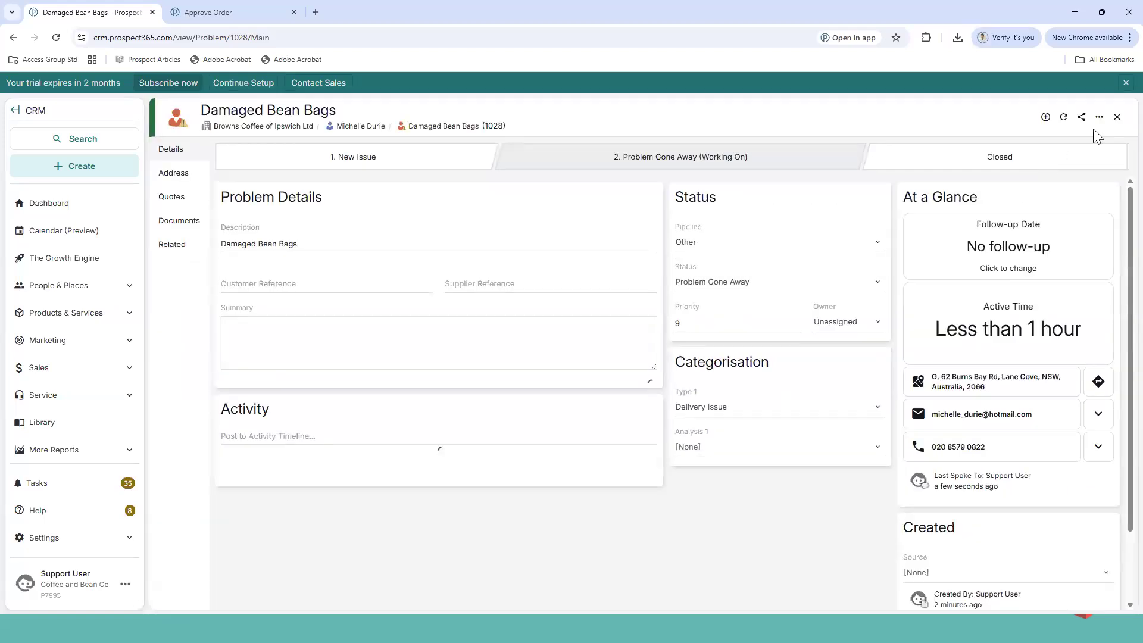
Review the status changes and notes in the problem's activity timeline and close the record.
{"action": "scroll", "coordinate": [507, 425], "scroll_direction": "down", "scroll_amount": 1}
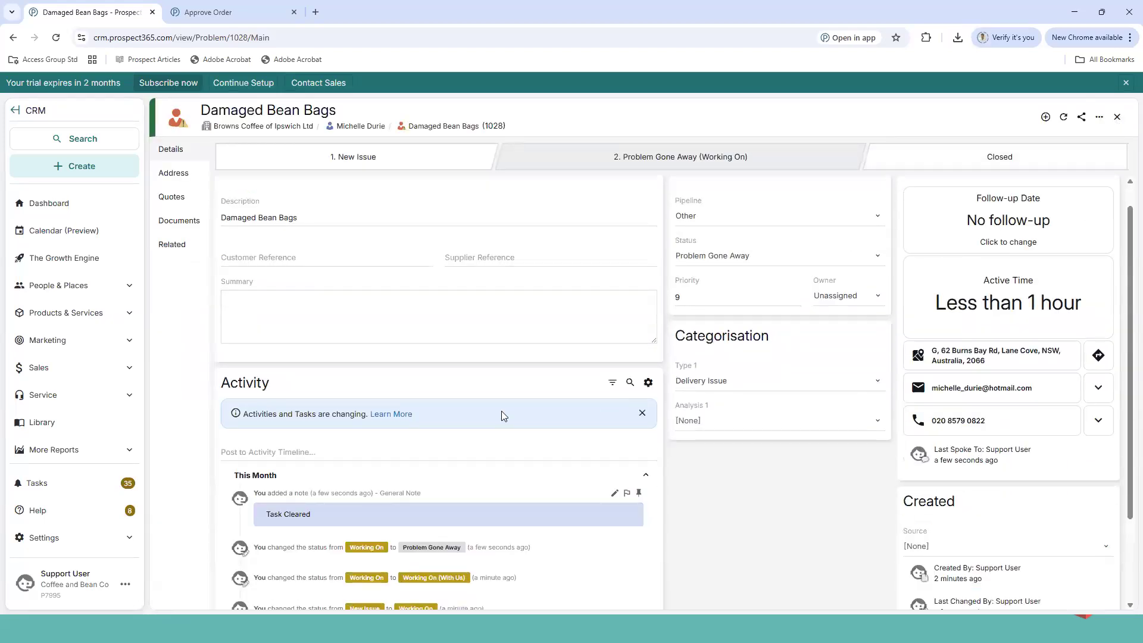
{"action": "scroll", "coordinate": [501, 411], "scroll_direction": "down", "scroll_amount": 2}
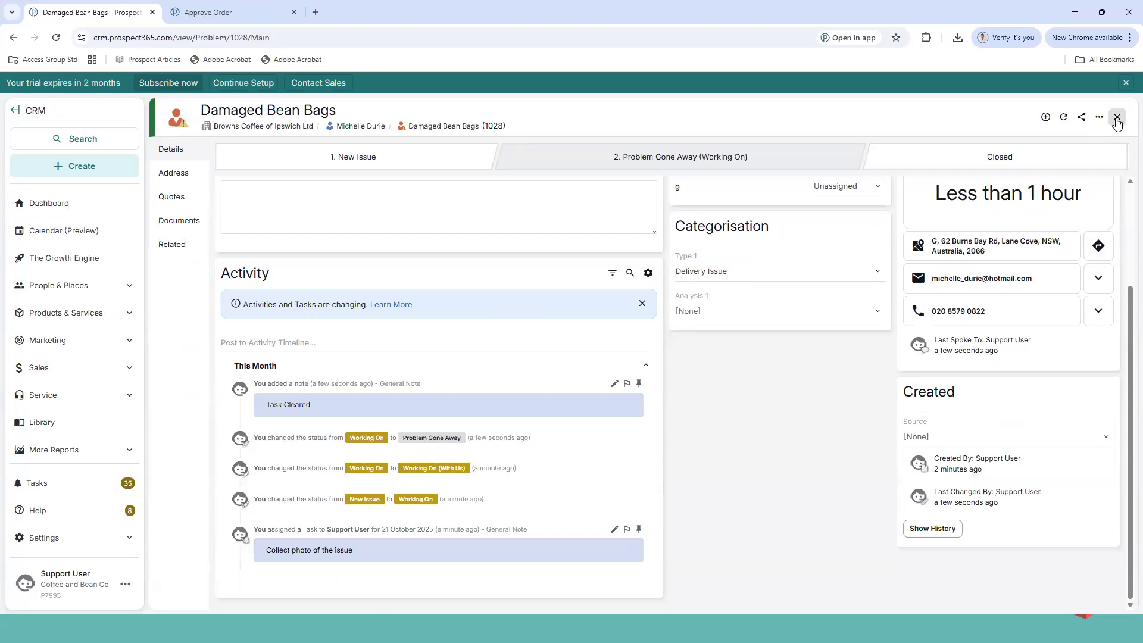
{"action": "left_click", "coordinate": [1117, 119]}
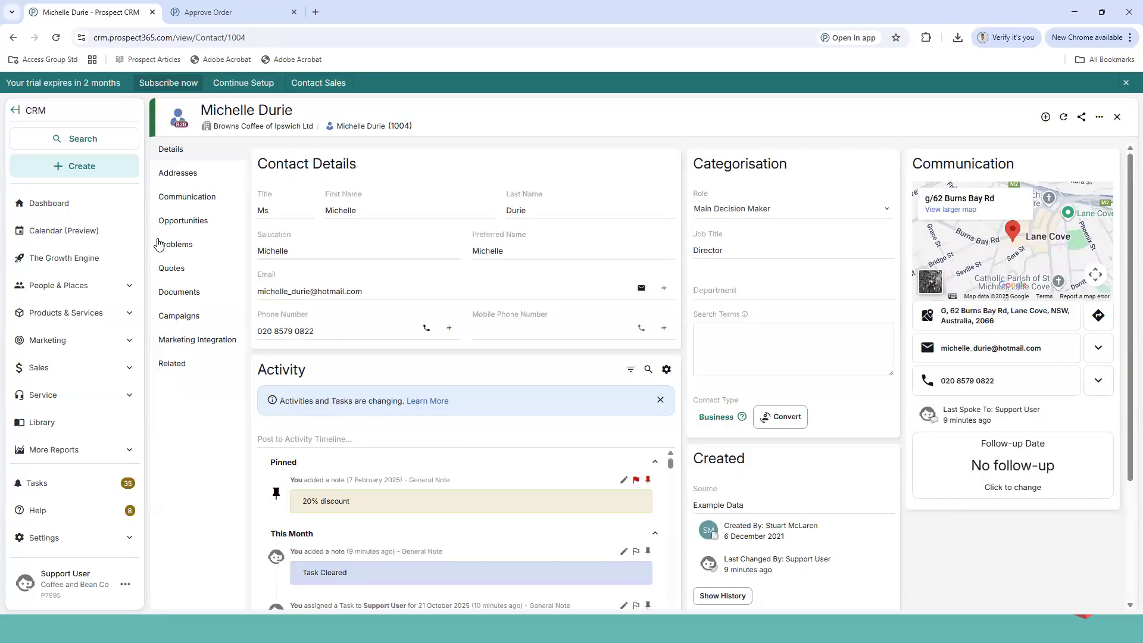
Return to the dashboards and display the Sales Manager Dashboard.
{"action": "left_click", "coordinate": [83, 202]}
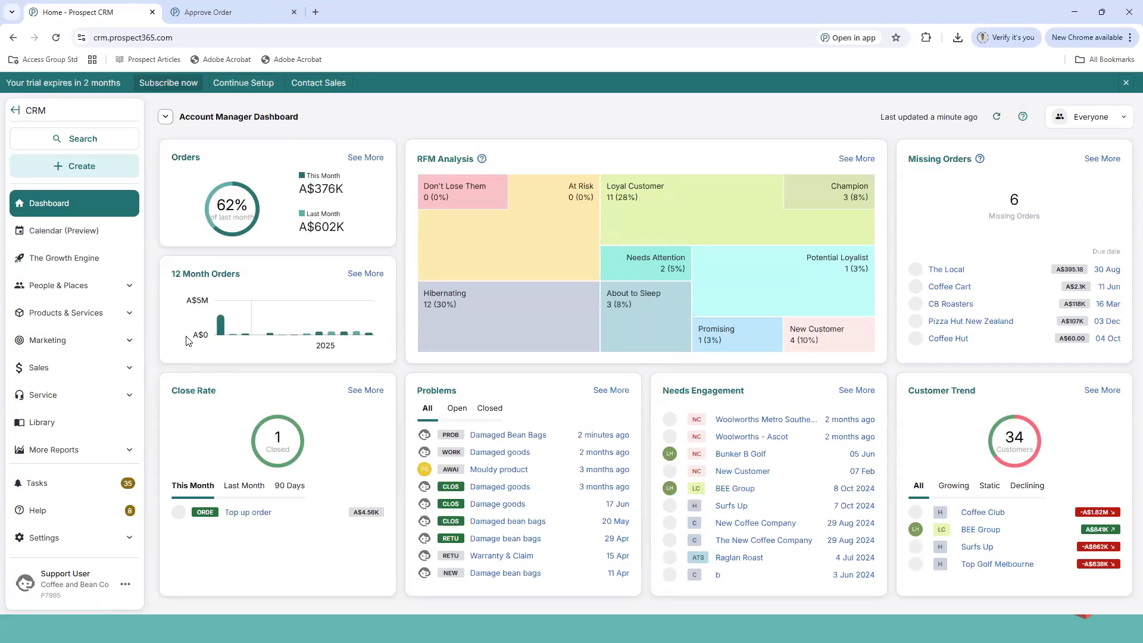
{"action": "left_click", "coordinate": [165, 118]}
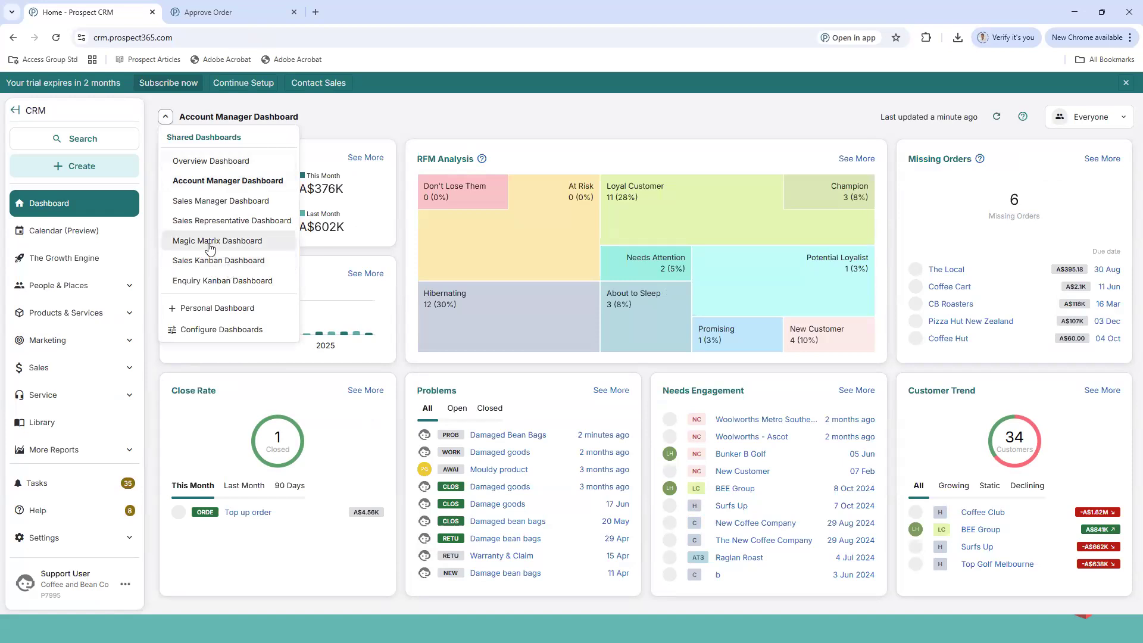
{"action": "left_click", "coordinate": [200, 201]}
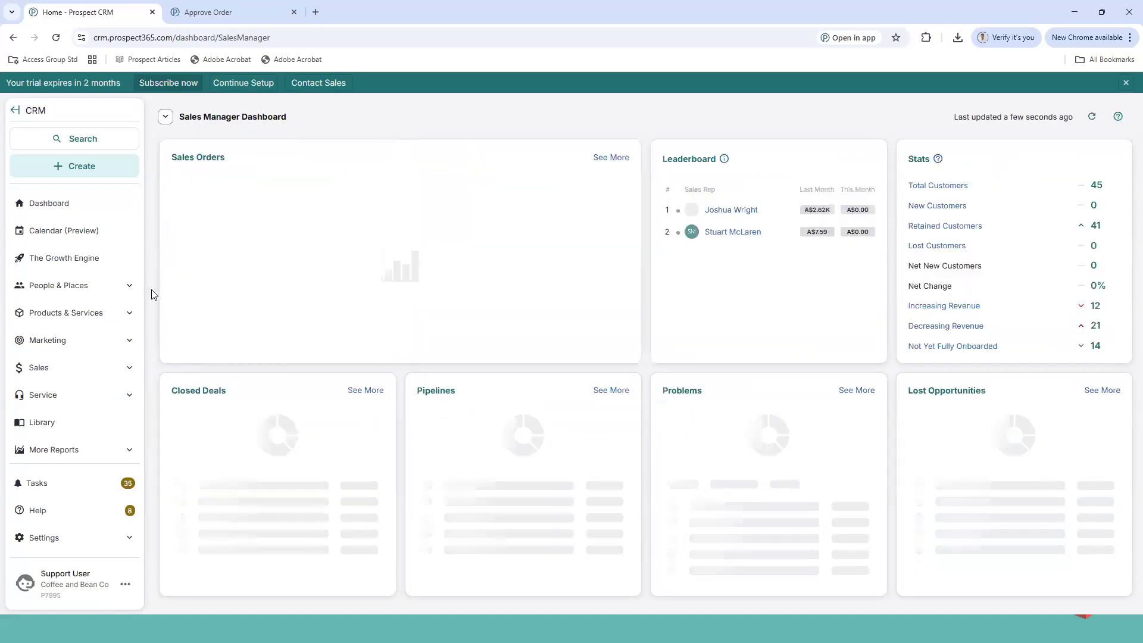
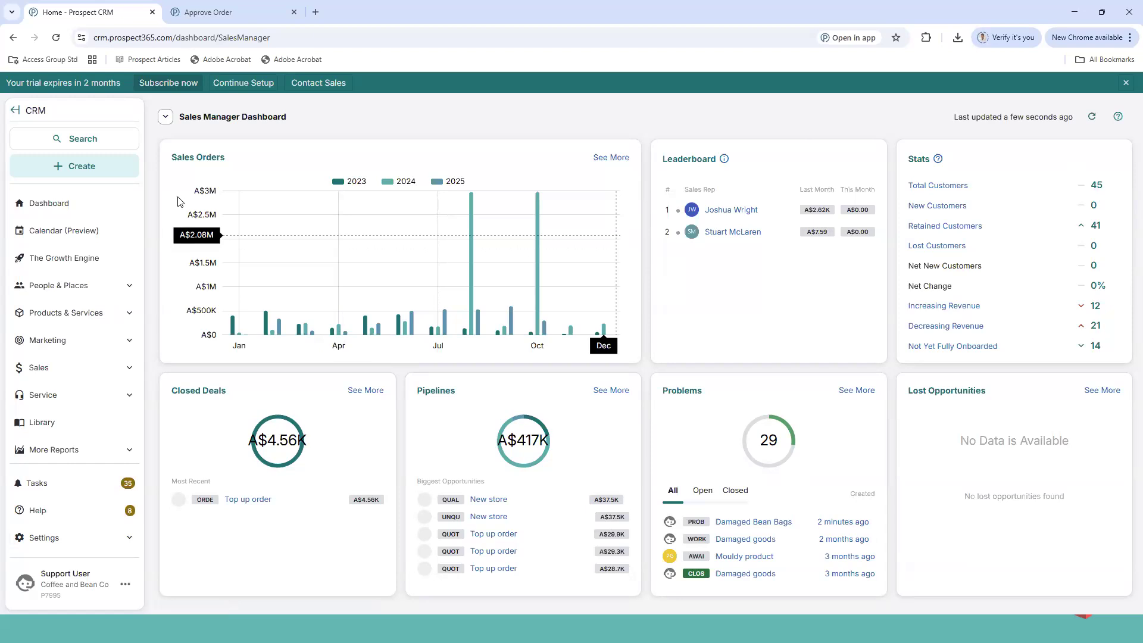
Display the Sales Kanban Dashboard, try to move the re-stock card and browse the opportunities in the past.
{"action": "left_click", "coordinate": [166, 117]}
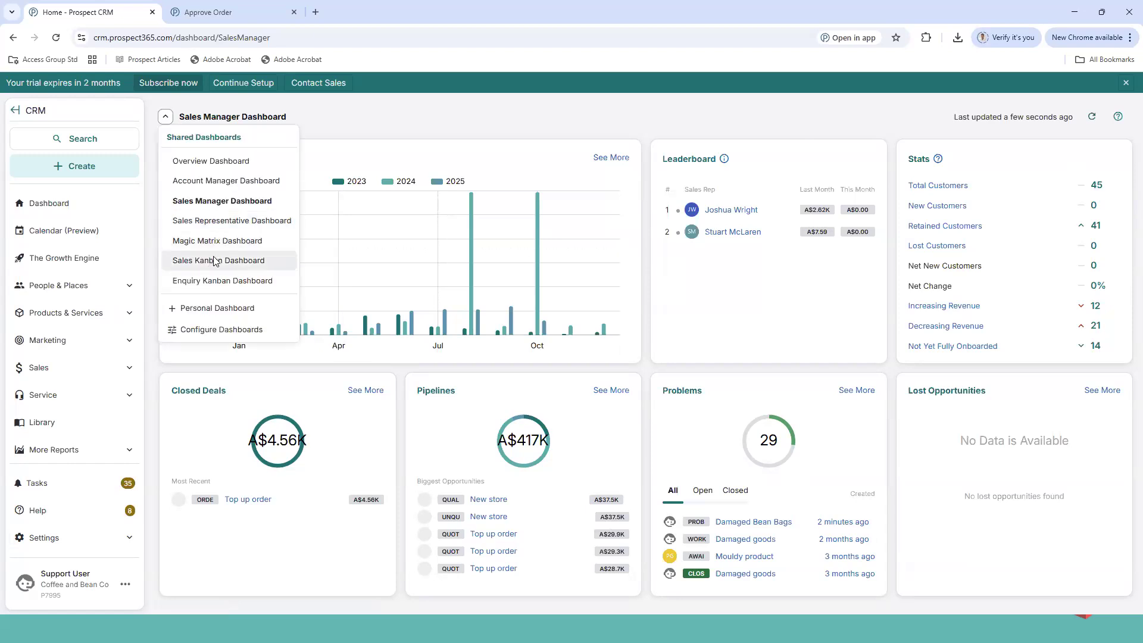
{"action": "left_click", "coordinate": [215, 261]}
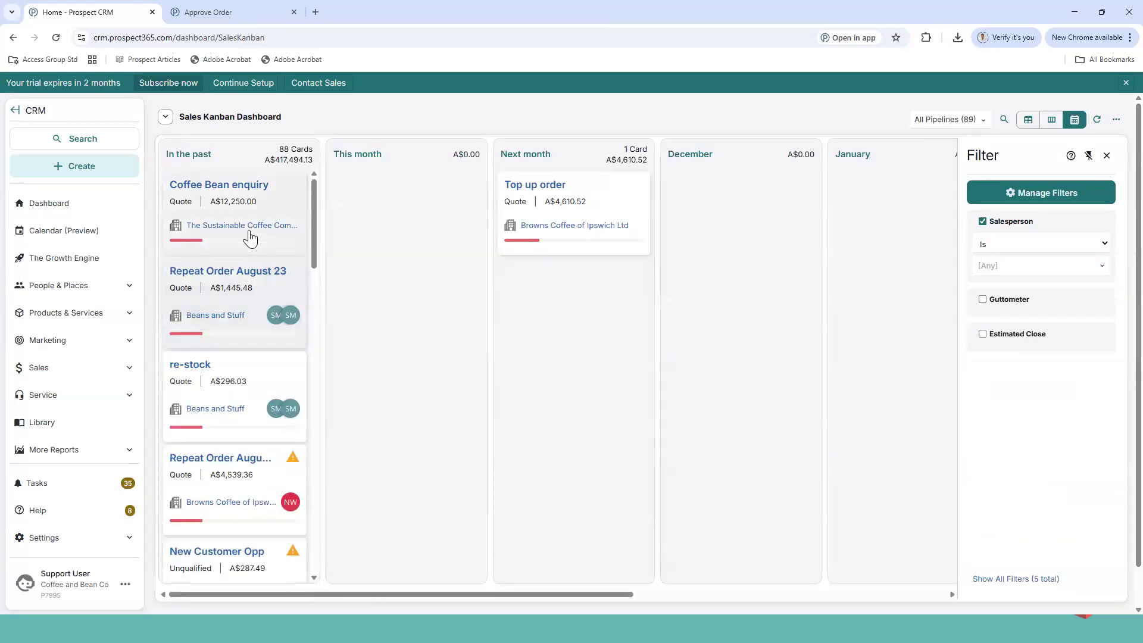
{"action": "left_click_drag", "start_coordinate": [270, 388], "coordinate": [230, 389]}
{"action": "scroll", "coordinate": [232, 393], "scroll_direction": "down", "scroll_amount": 4}
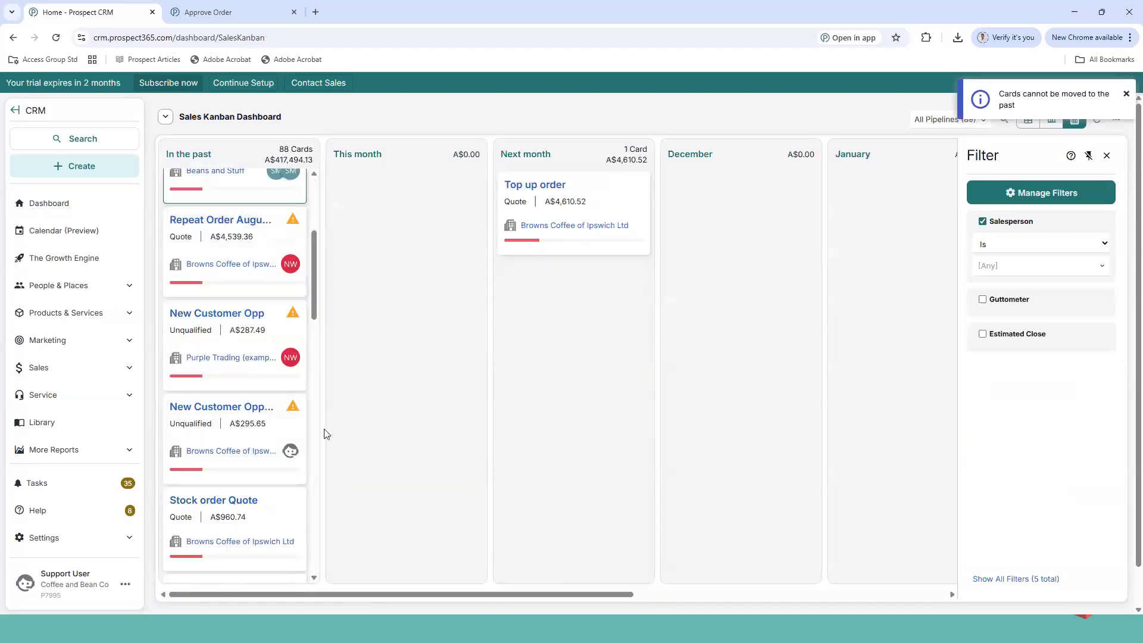
Limit the Sales Kanban board to the Quick Quote pipeline and arrange its cards by status instead of month.
{"action": "left_click", "coordinate": [930, 121]}
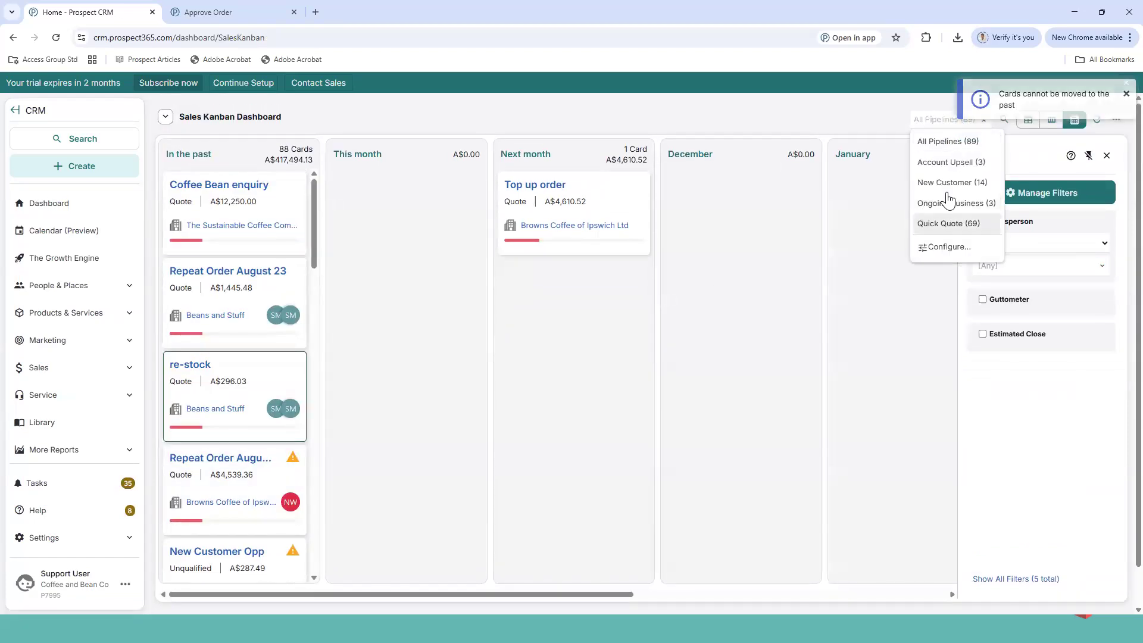
{"action": "left_click", "coordinate": [945, 224]}
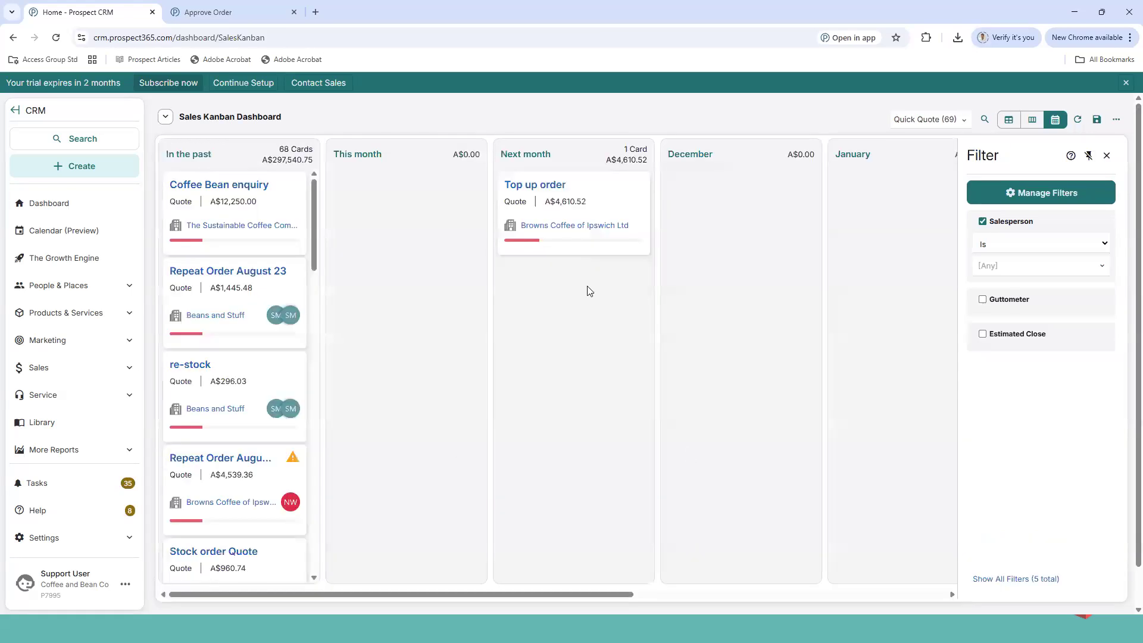
{"action": "left_click", "coordinate": [1033, 124]}
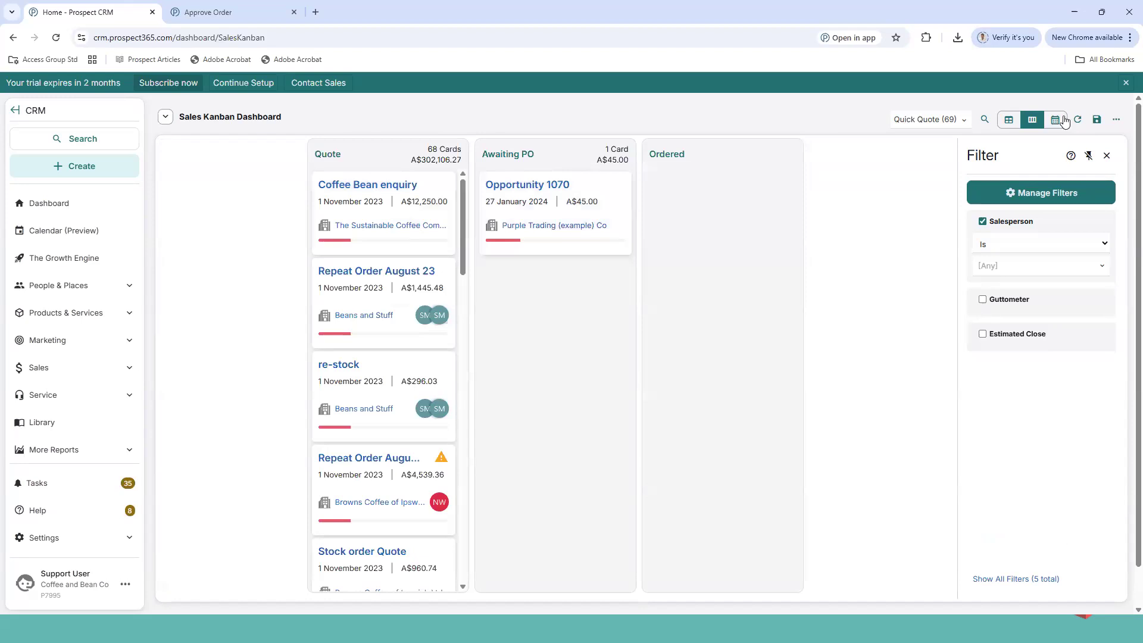
Review the Customer Matrix on the Magic Matrix Dashboard, open the full Magic Matrix and look through the customers' category statuses.
{"action": "left_click", "coordinate": [165, 117]}
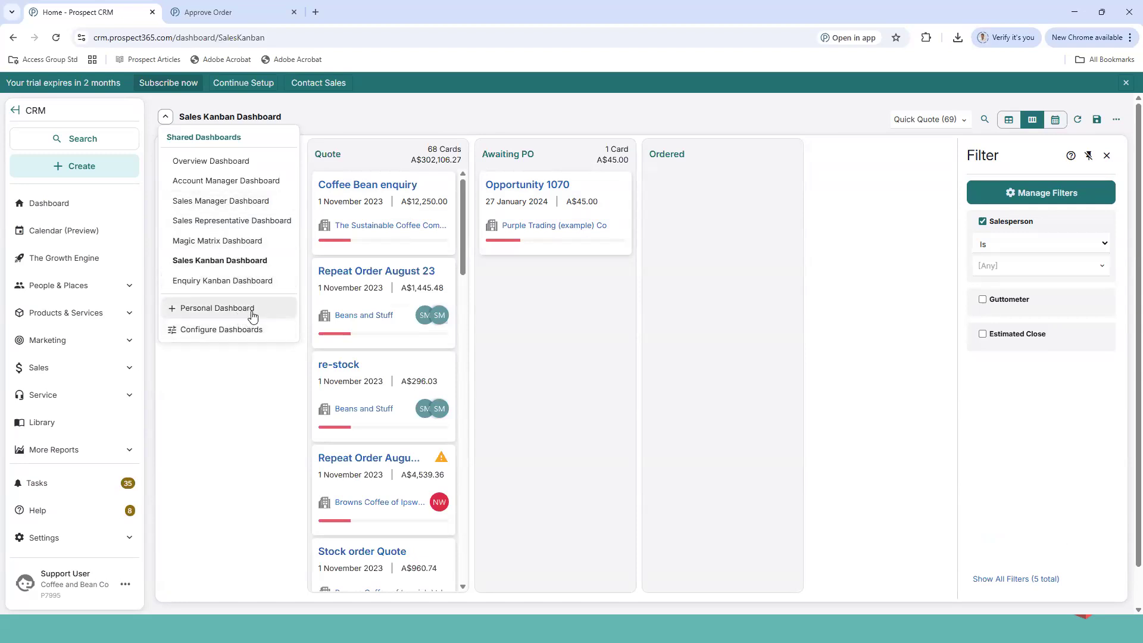
{"action": "left_click", "coordinate": [240, 243]}
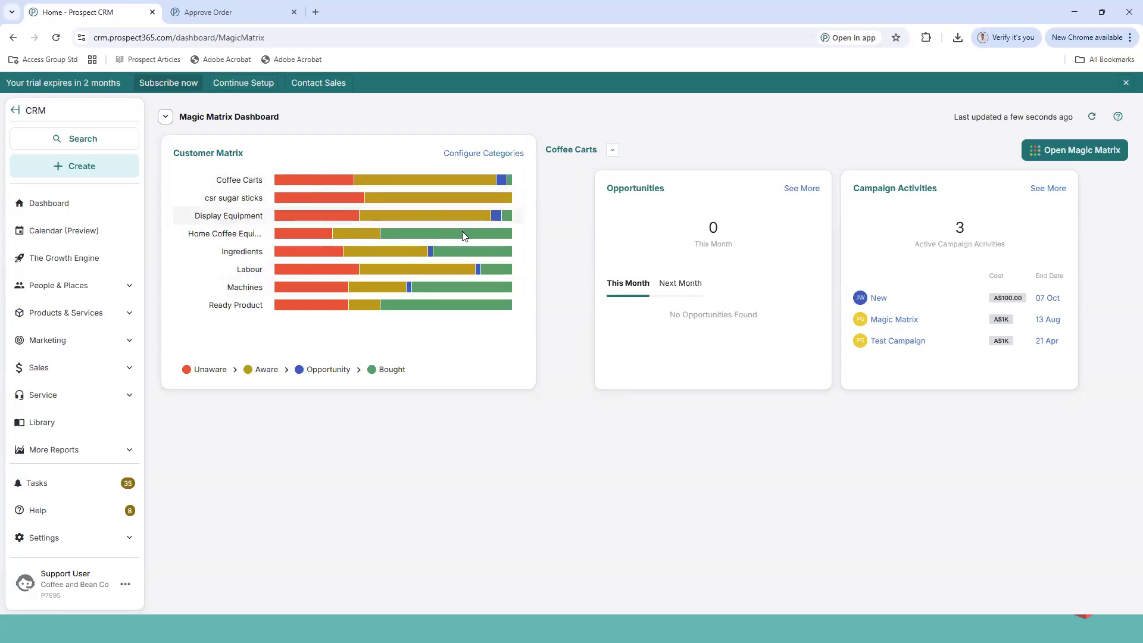
{"action": "mouse_move", "coordinate": [462, 232]}
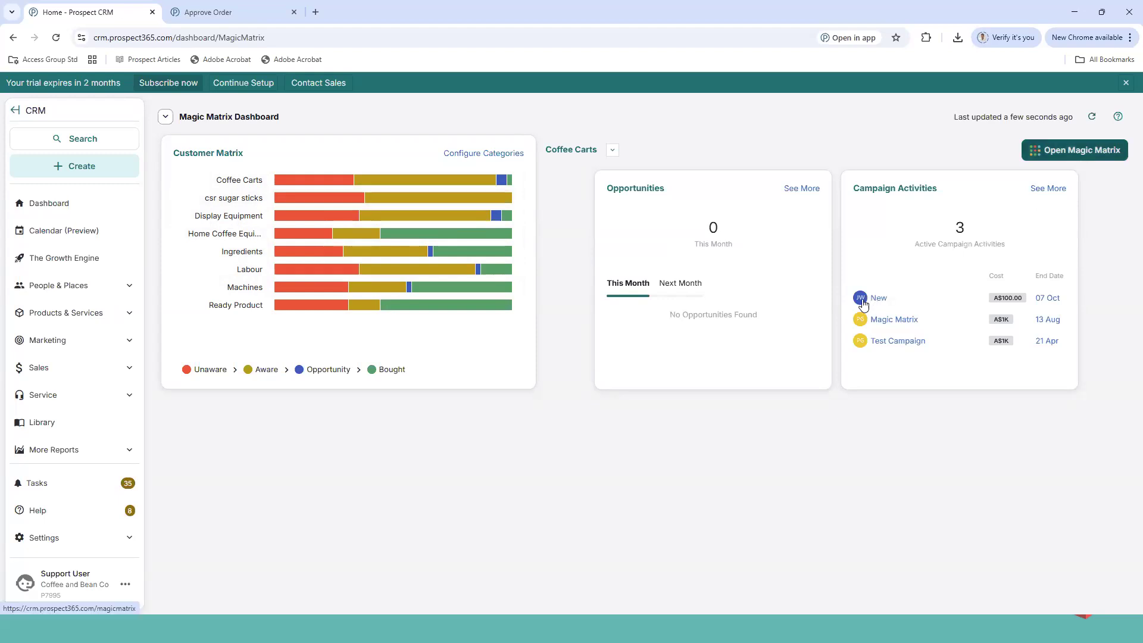
{"action": "left_click", "coordinate": [1048, 150]}
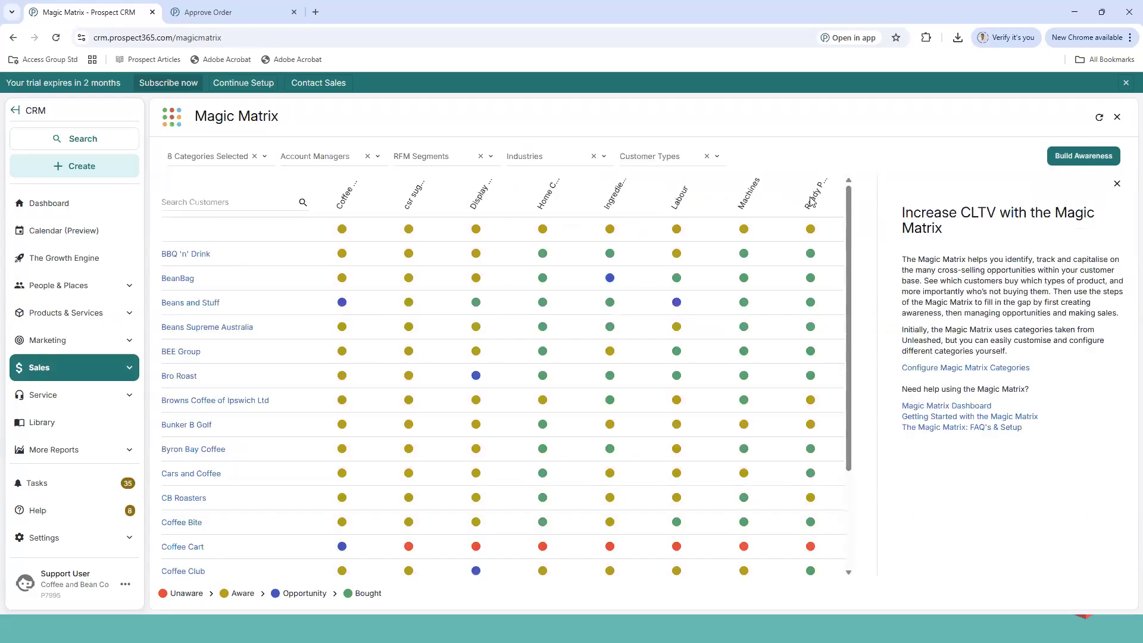
{"action": "scroll", "coordinate": [256, 432], "scroll_direction": "down", "scroll_amount": 2}
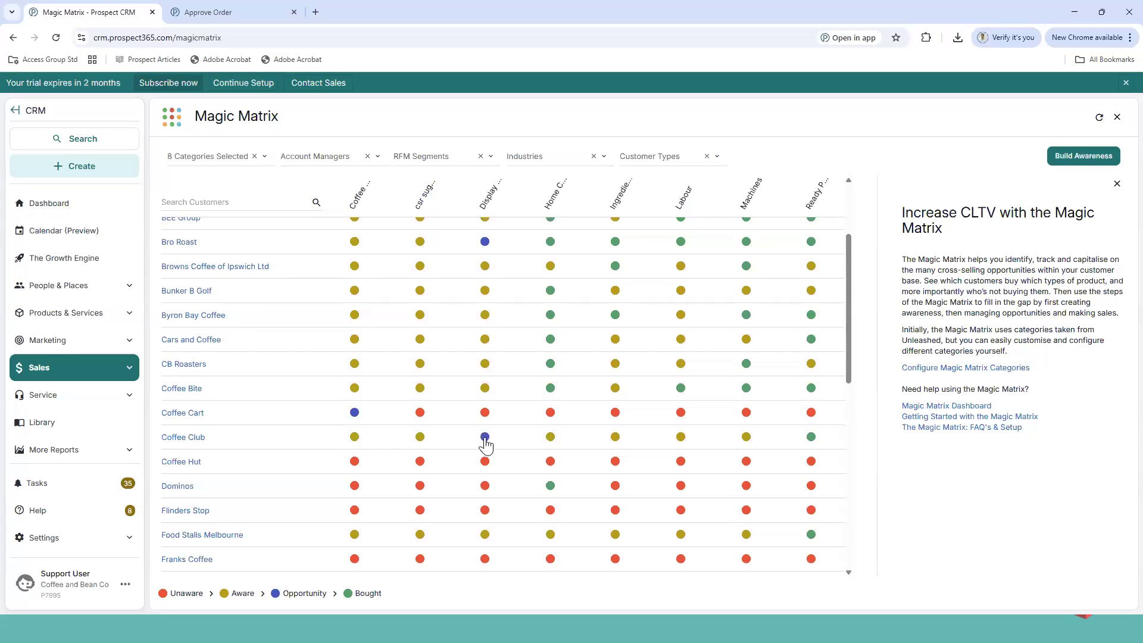
{"action": "scroll", "coordinate": [595, 333], "scroll_direction": "up", "scroll_amount": 2}
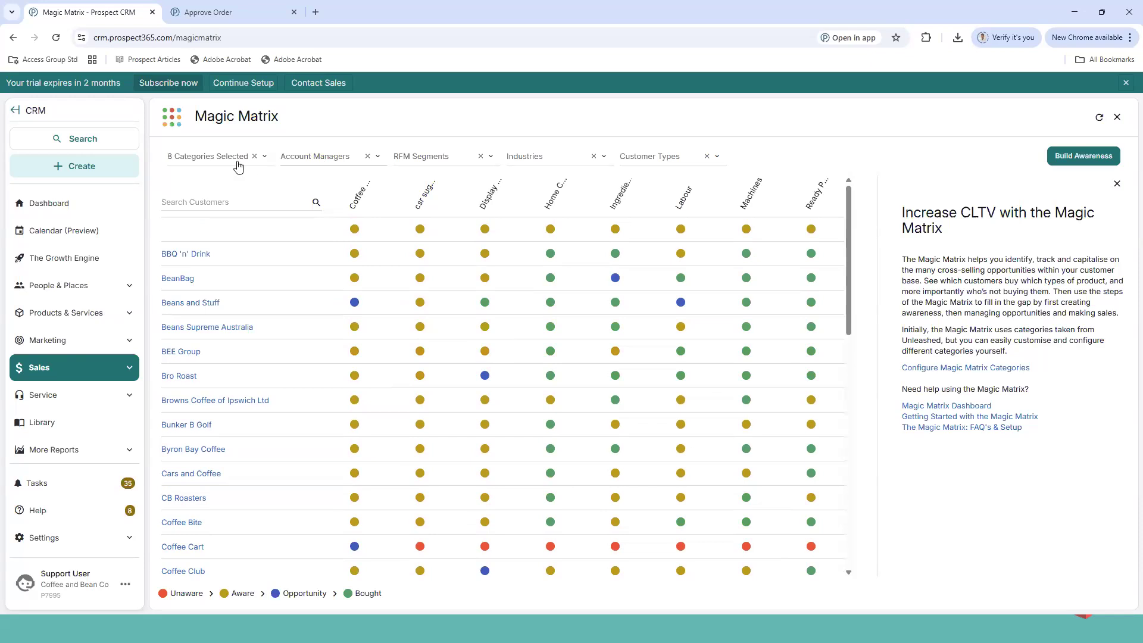
Check the account manager filter choices and filter the Magic Matrix to the Champions and Loyal Customers RFM segments.
{"action": "left_click", "coordinate": [321, 158]}
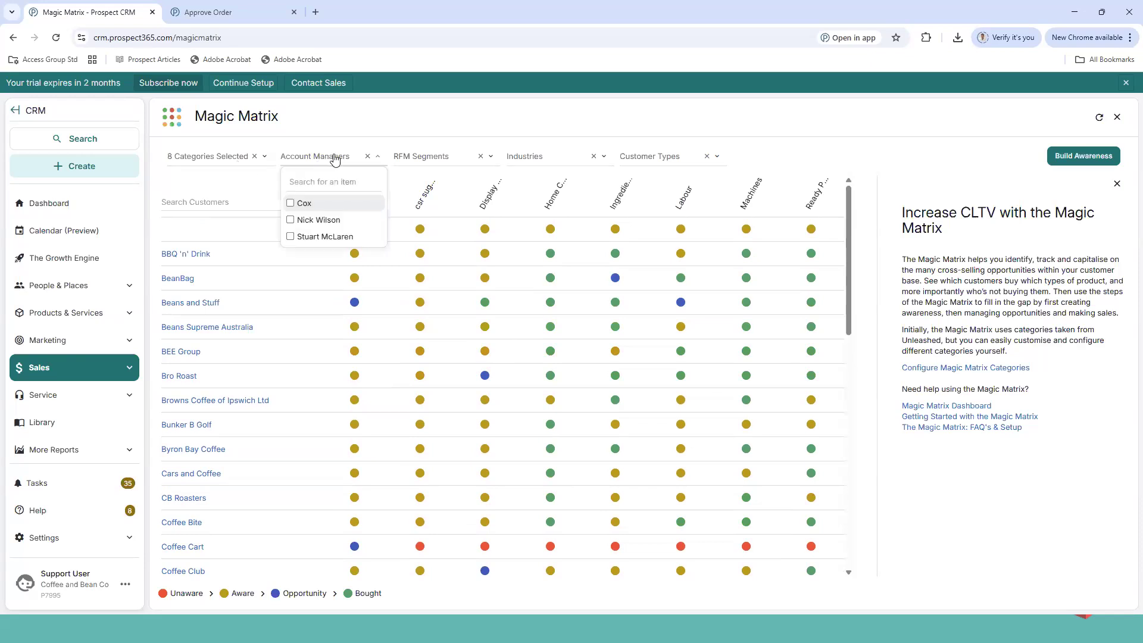
{"action": "left_click", "coordinate": [449, 156]}
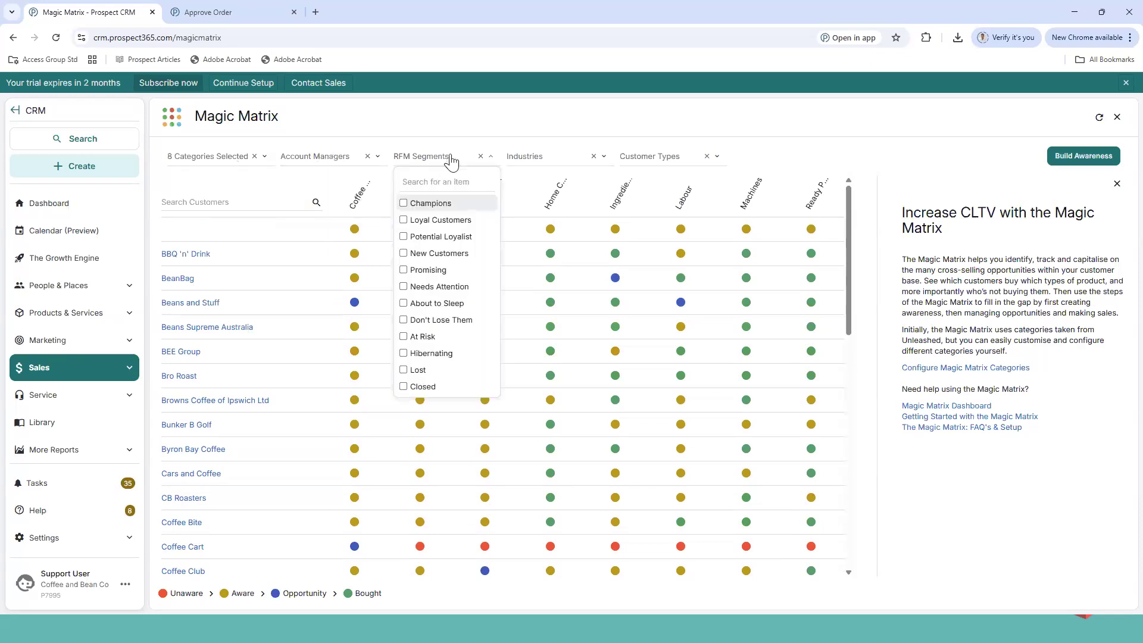
{"action": "left_click", "coordinate": [436, 204]}
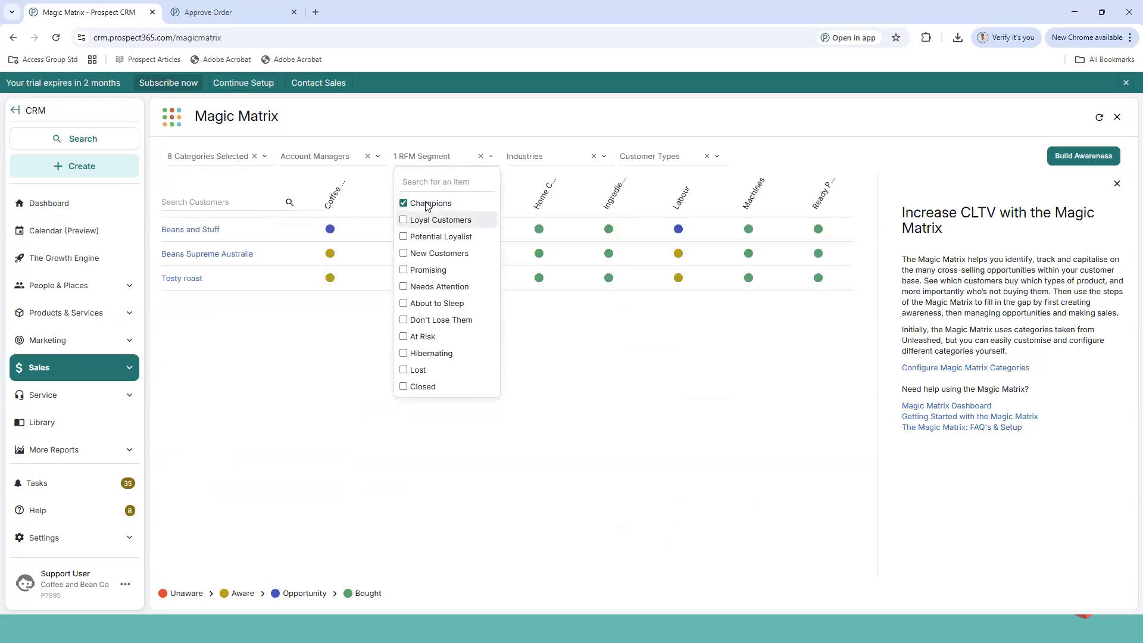
{"action": "left_click", "coordinate": [440, 220]}
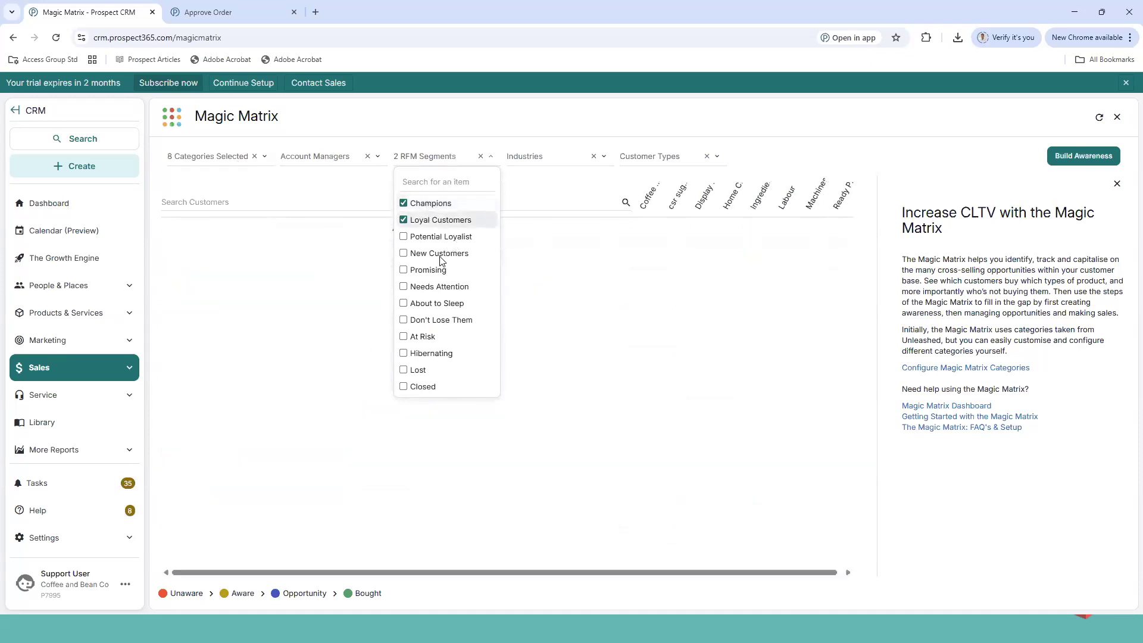
Add Potential Loyalist, New Customers, At Risk and Don't Lose Them to the RFM segment filter and check the customer type choices.
{"action": "left_click", "coordinate": [440, 237]}
{"action": "left_click", "coordinate": [440, 254]}
{"action": "left_click", "coordinate": [428, 337]}
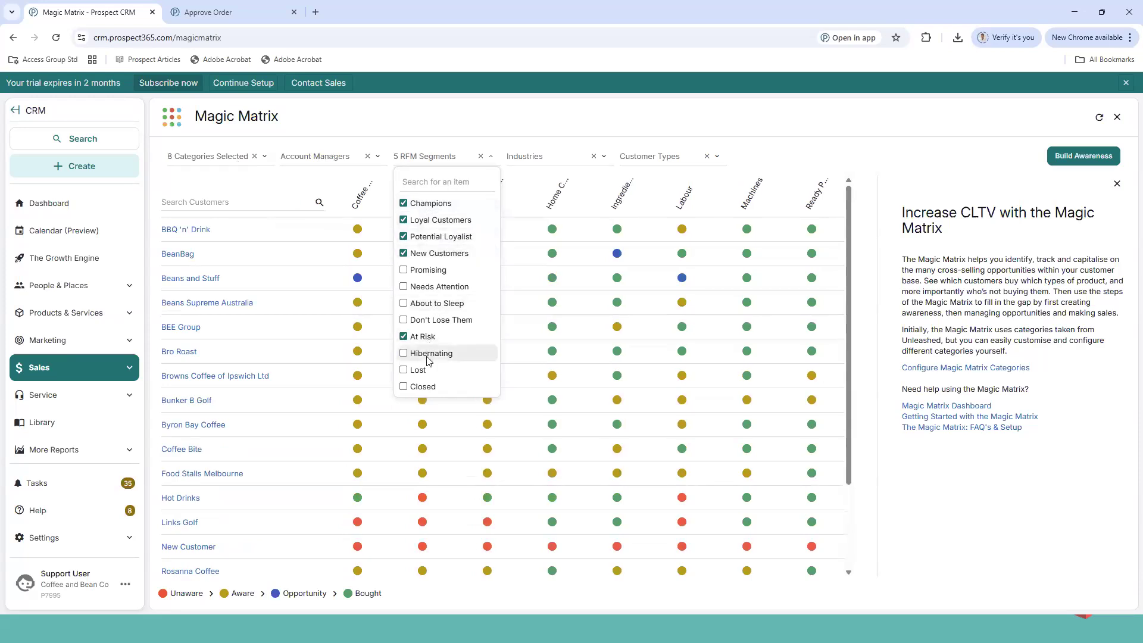
{"action": "left_click", "coordinate": [447, 318]}
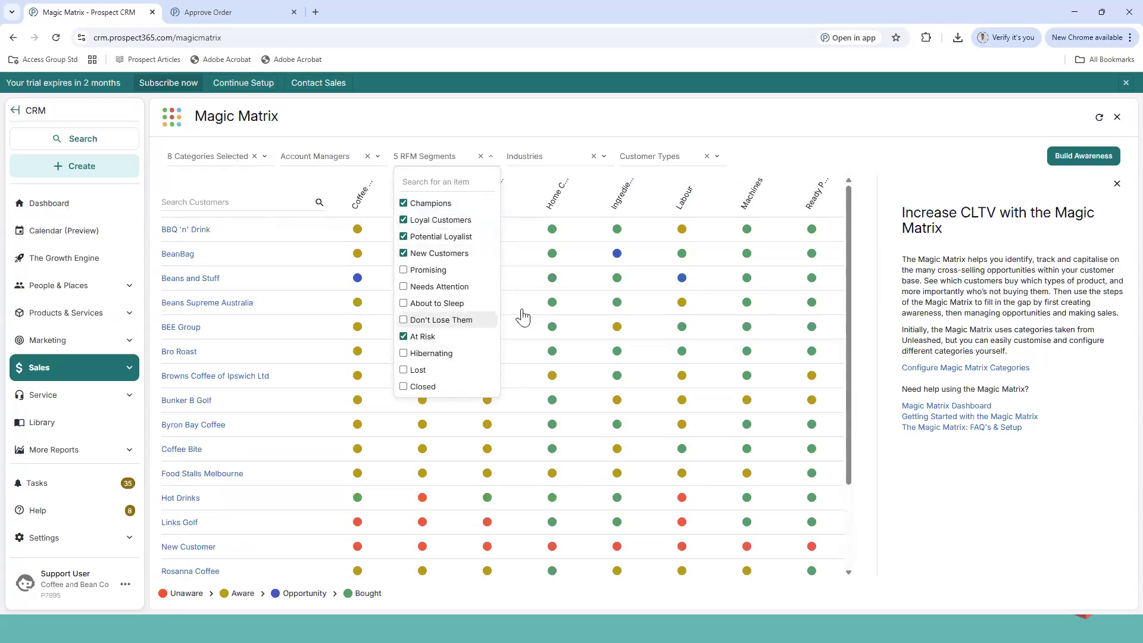
{"action": "left_click", "coordinate": [639, 192]}
{"action": "left_click", "coordinate": [650, 157]}
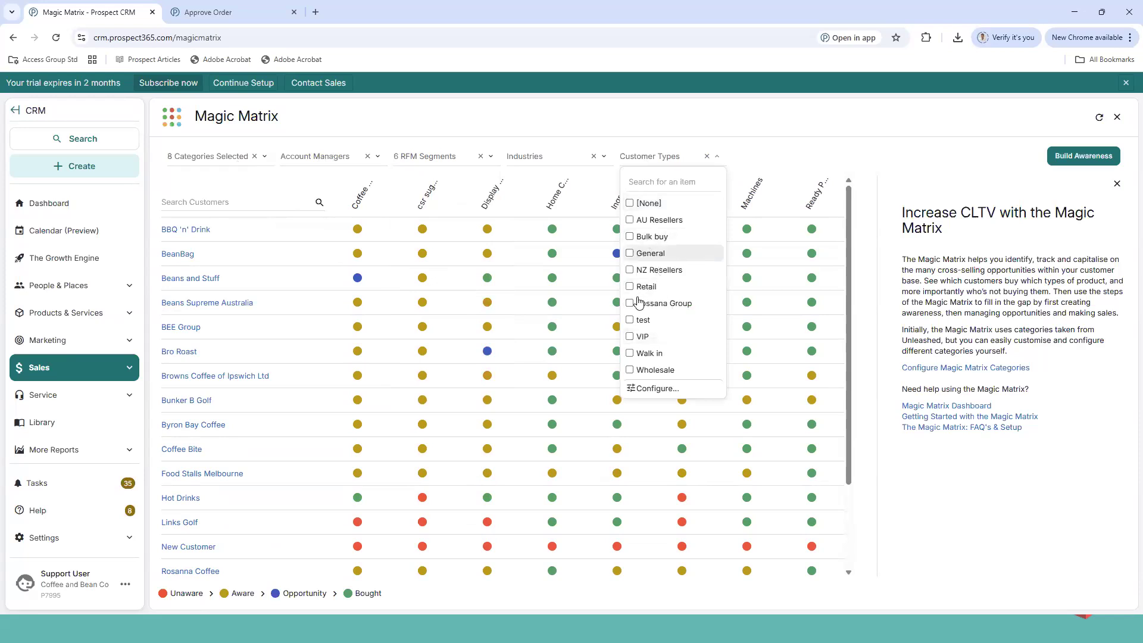
{"action": "left_click", "coordinate": [870, 447]}
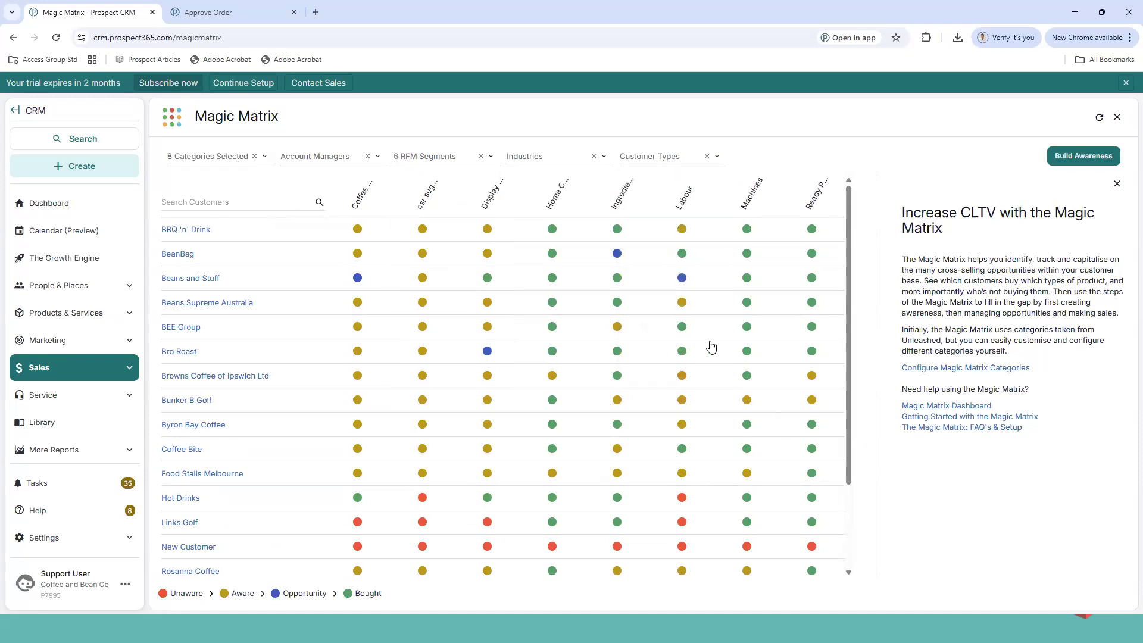
Start building an awareness campaign from the Magic Matrix and keep only csr sugar sticks as its product category.
{"action": "left_click", "coordinate": [1060, 157]}
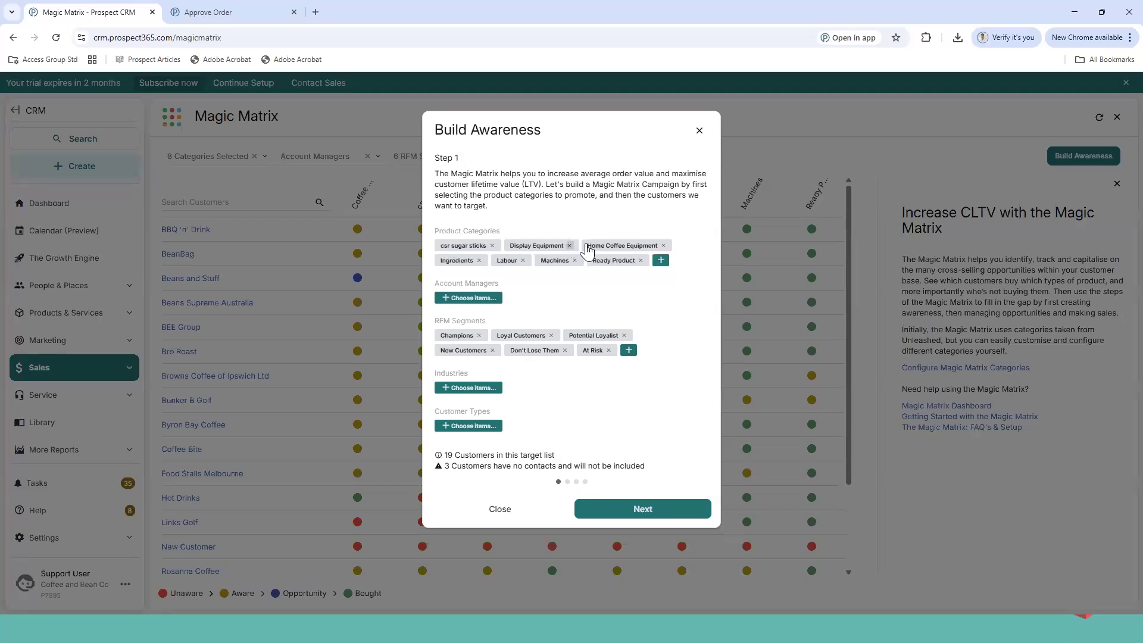
{"action": "left_click", "coordinate": [569, 245]}
{"action": "left_click", "coordinate": [586, 245]}
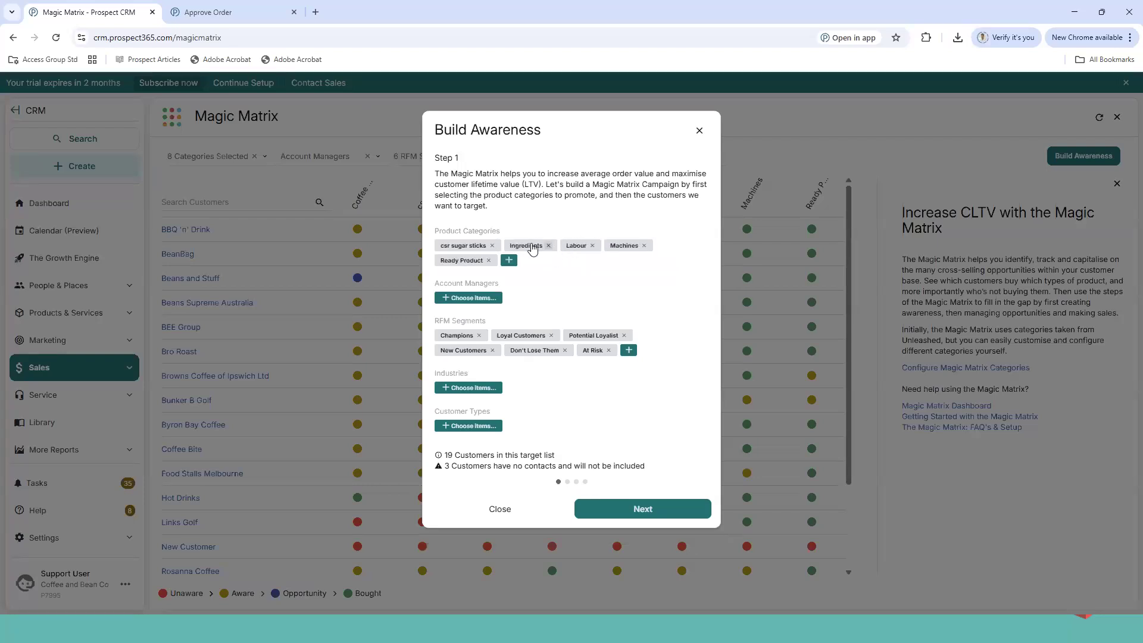
{"action": "left_click", "coordinate": [547, 245]}
{"action": "left_click", "coordinate": [536, 245]}
{"action": "left_click", "coordinate": [544, 245]}
{"action": "left_click", "coordinate": [557, 246]}
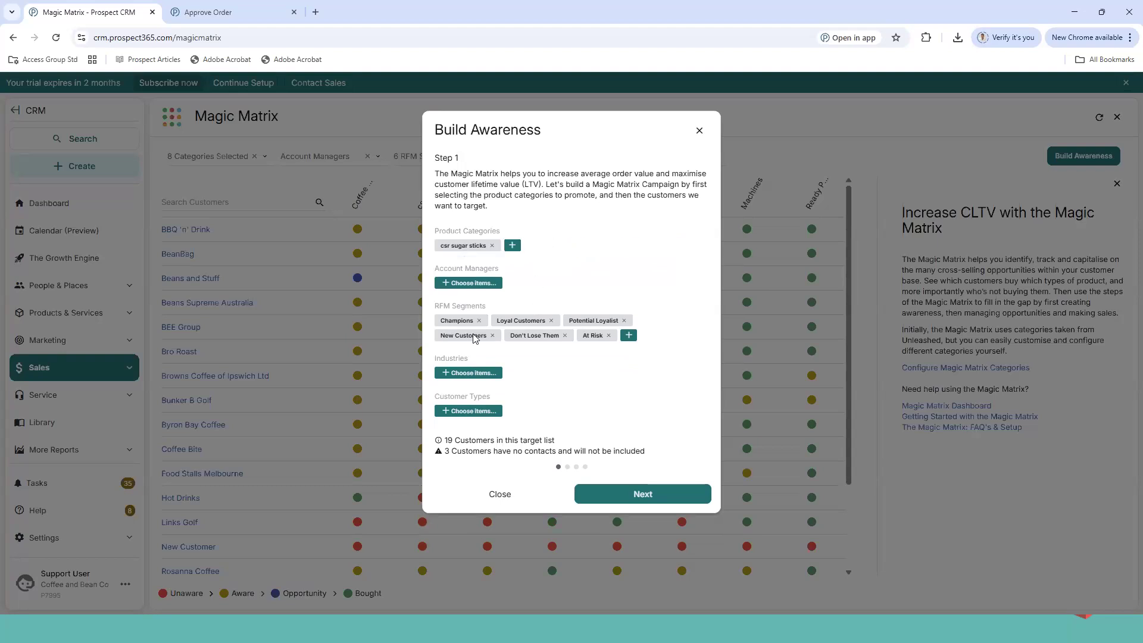
Limit the campaign's awareness level for csr sugar sticks to Unaware and continue to the campaign activity selection.
{"action": "left_click", "coordinate": [605, 493]}
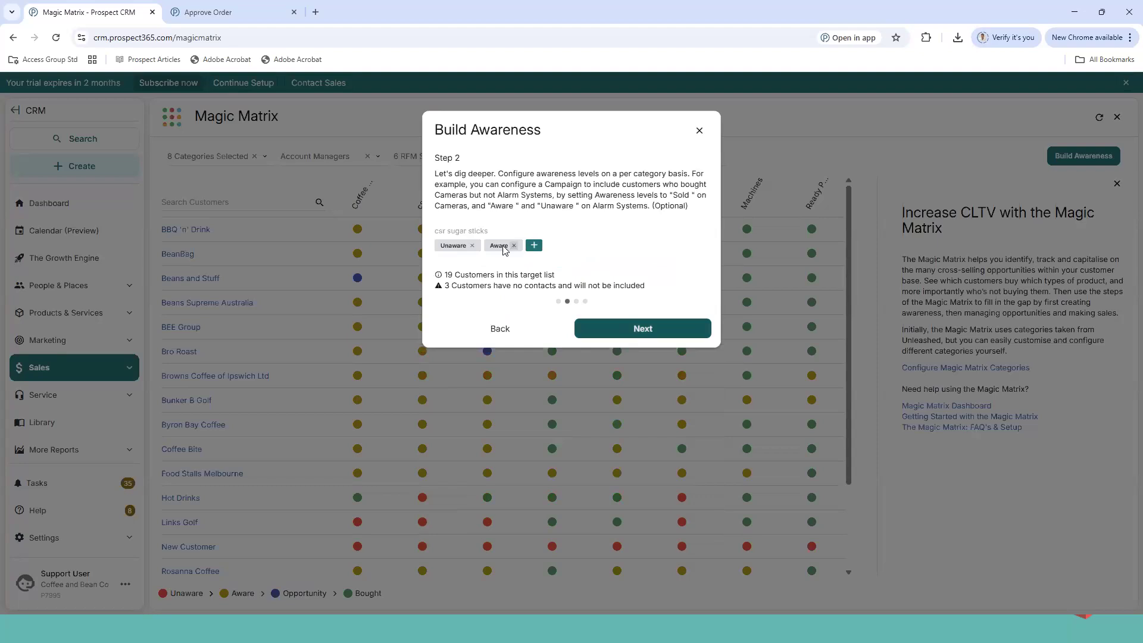
{"action": "left_click", "coordinate": [514, 246]}
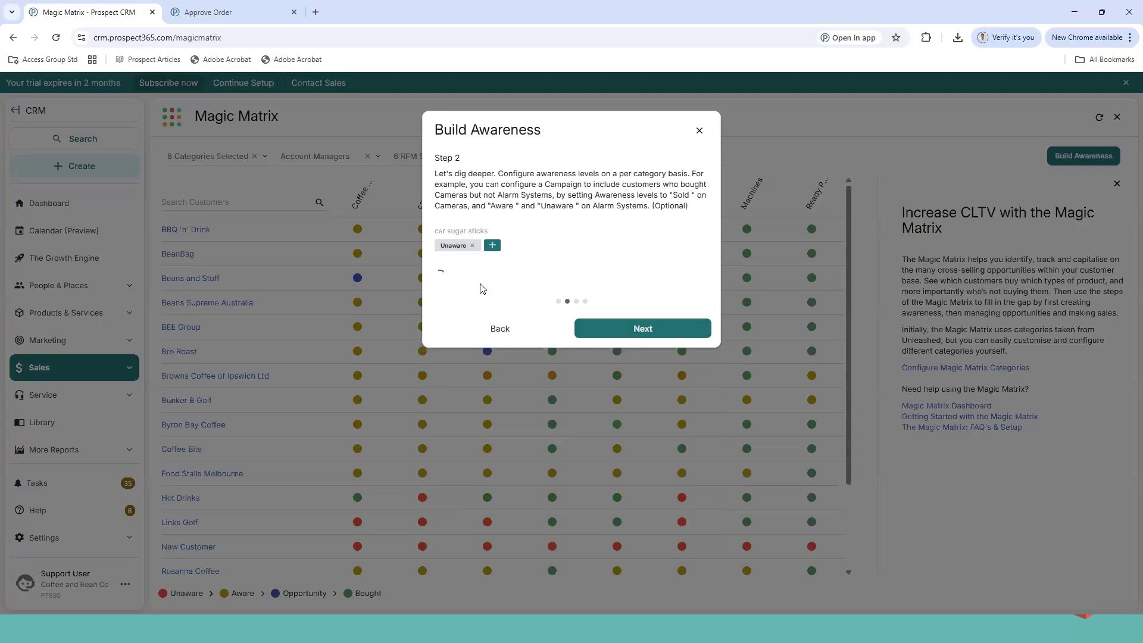
{"action": "left_click", "coordinate": [642, 328]}
Check the choices for adding the target customers to a campaign activity and close the awareness setup without completing it.
{"action": "left_click", "coordinate": [572, 239]}
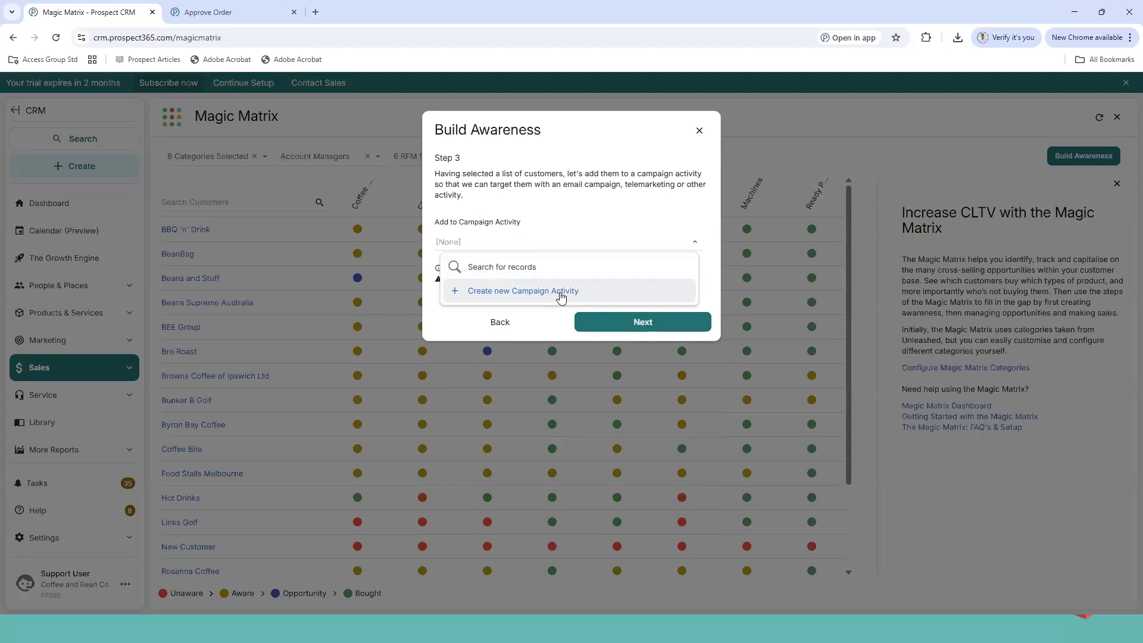
{"action": "left_click", "coordinate": [699, 131]}
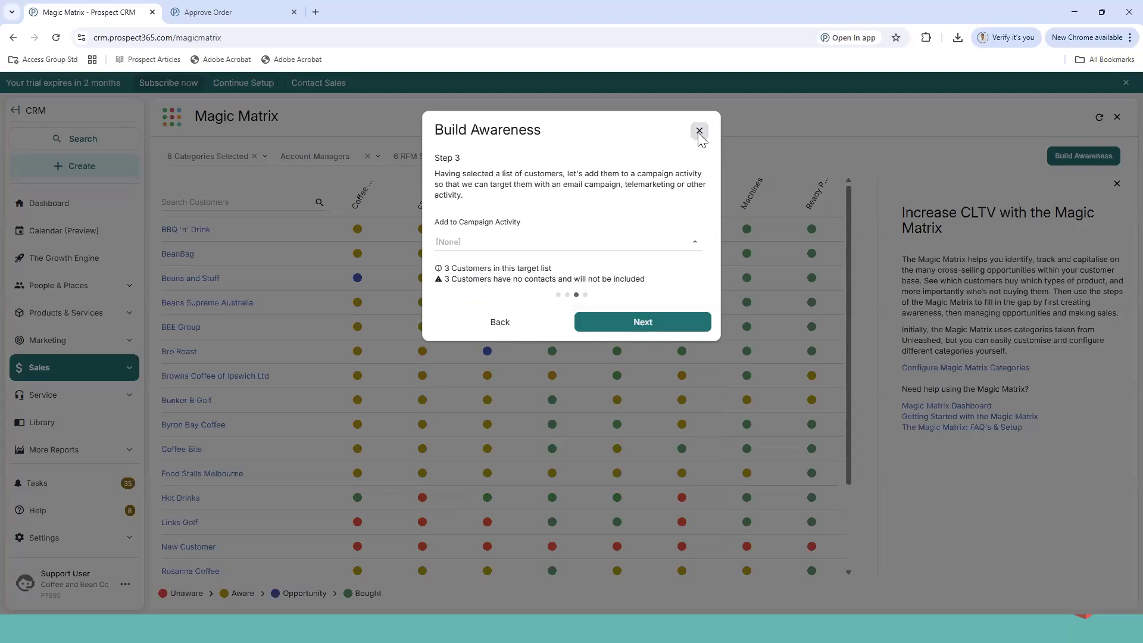
{"action": "left_click", "coordinate": [700, 131]}
Examine the filtered customers' status in each product category and view the areas available under Marketing.
{"action": "scroll", "coordinate": [419, 399], "scroll_direction": "down", "scroll_amount": 2}
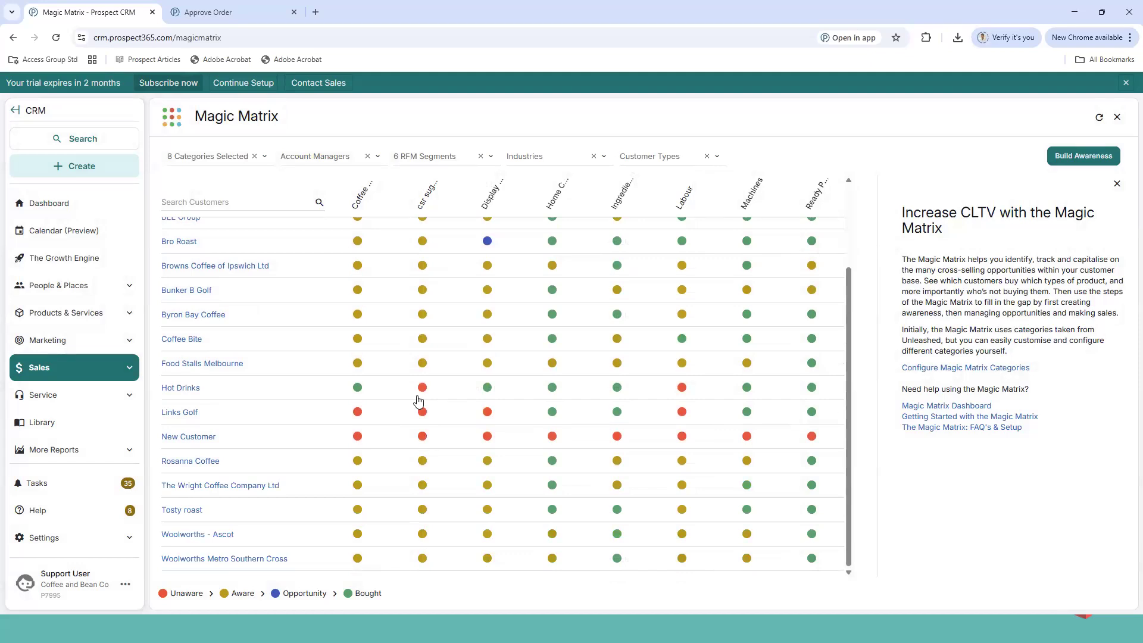
{"action": "scroll", "coordinate": [444, 332], "scroll_direction": "up", "scroll_amount": 2}
{"action": "scroll", "coordinate": [428, 355], "scroll_direction": "up", "scroll_amount": 2}
{"action": "scroll", "coordinate": [404, 453], "scroll_direction": "down", "scroll_amount": 2}
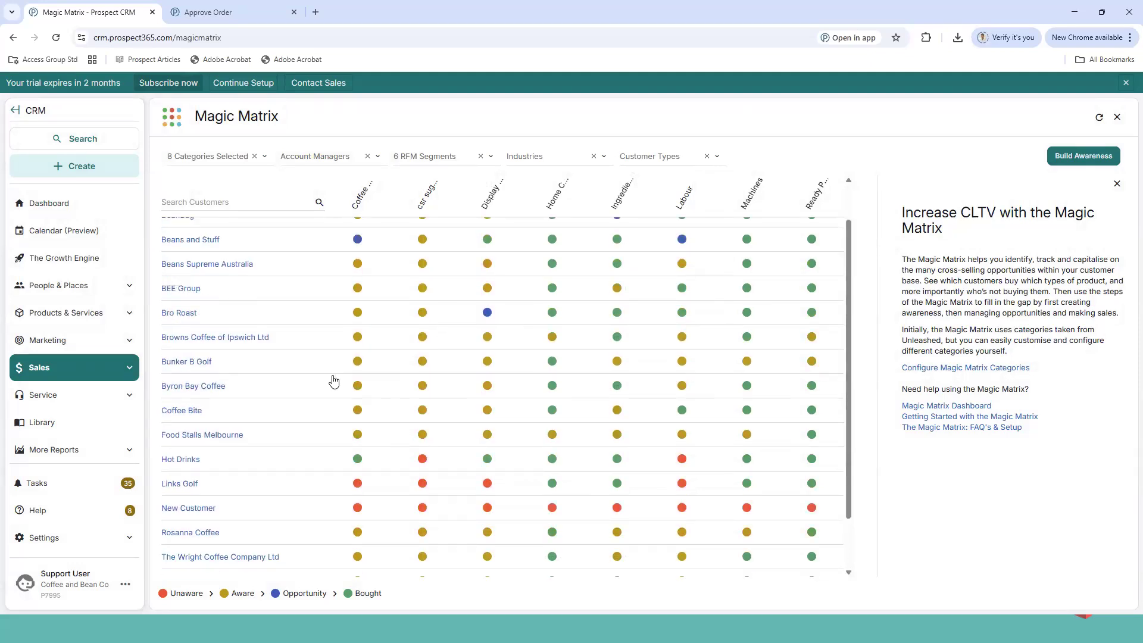
{"action": "left_click", "coordinate": [96, 341]}
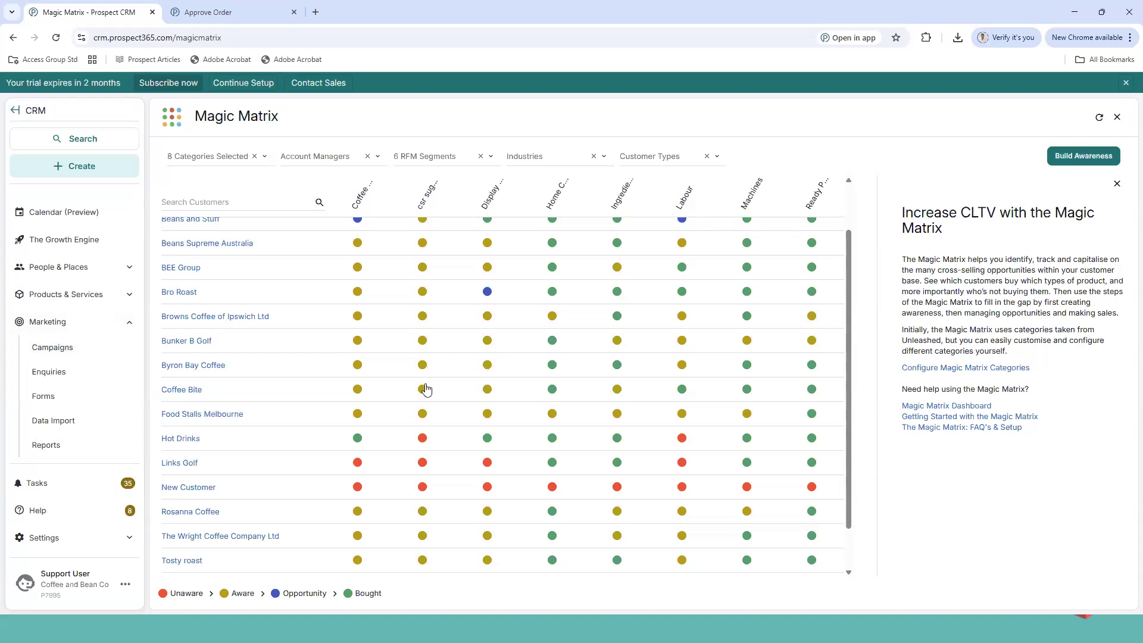
{"action": "mouse_move", "coordinate": [418, 376]}
{"action": "scroll", "coordinate": [420, 360], "scroll_direction": "up", "scroll_amount": 1}
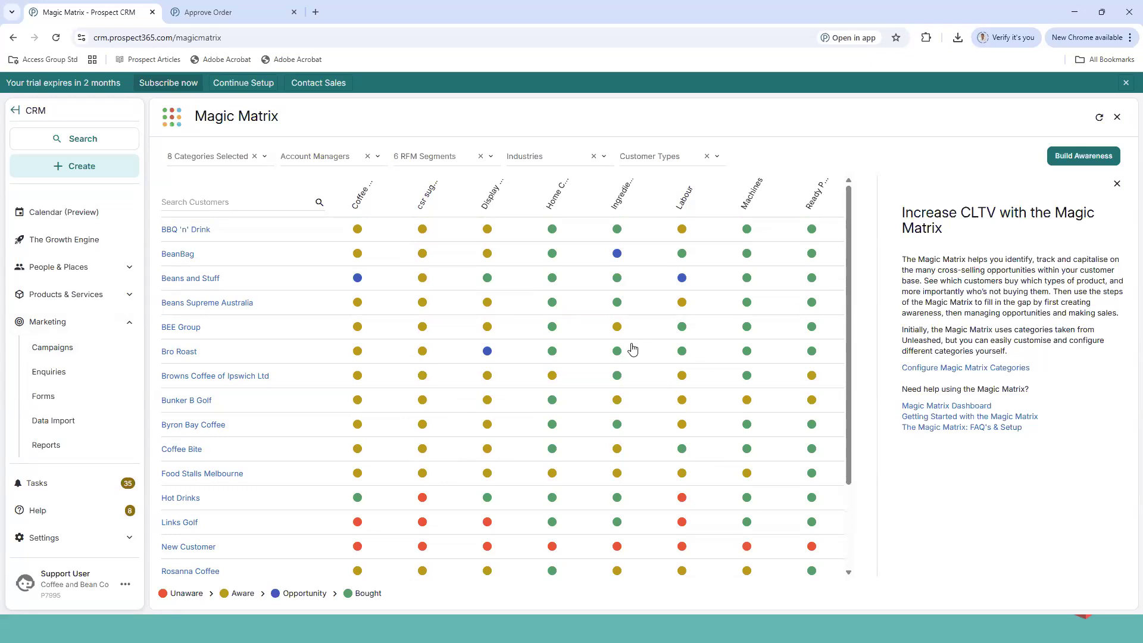
{"action": "scroll", "coordinate": [618, 360], "scroll_direction": "down", "scroll_amount": 1}
{"action": "scroll", "coordinate": [465, 333], "scroll_direction": "down", "scroll_amount": 1}
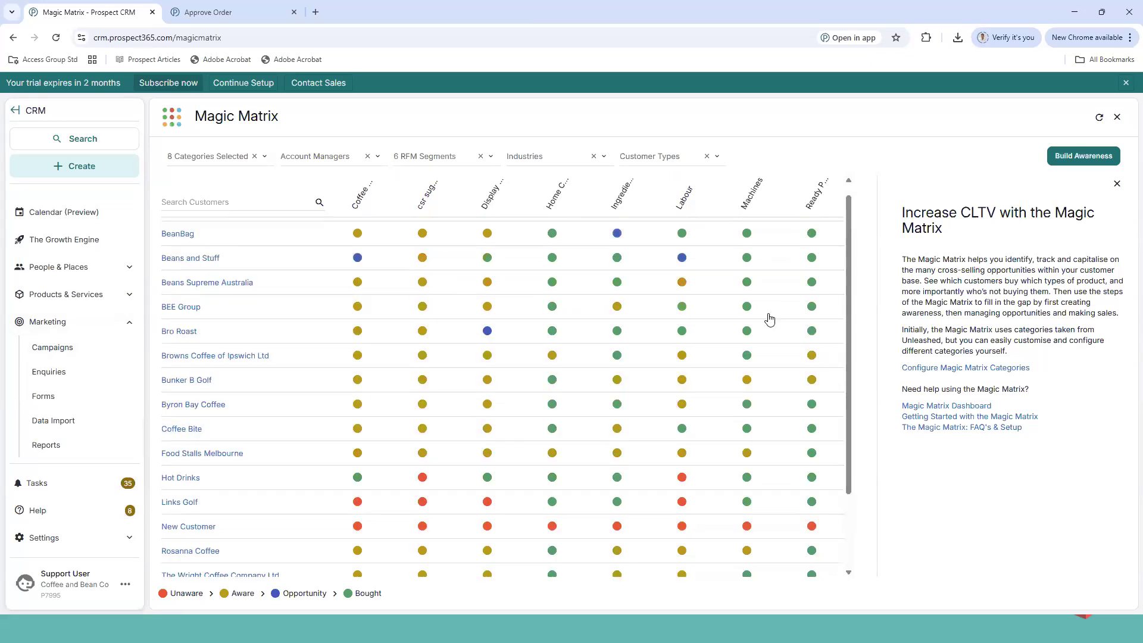
{"action": "scroll", "coordinate": [532, 459], "scroll_direction": "up", "scroll_amount": 1}
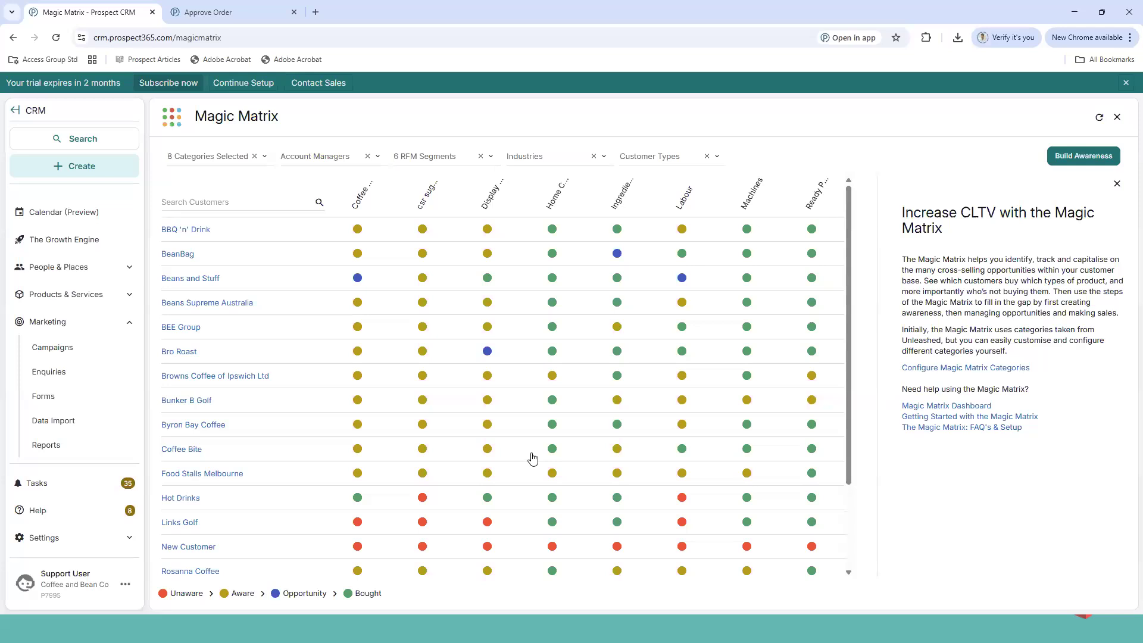
{"action": "mouse_move", "coordinate": [532, 459]}
Close the Magic Matrix, display the Account Manager Dashboard and highlight the Don't Lose Them segment in its RFM Analysis.
{"action": "left_click", "coordinate": [1117, 119]}
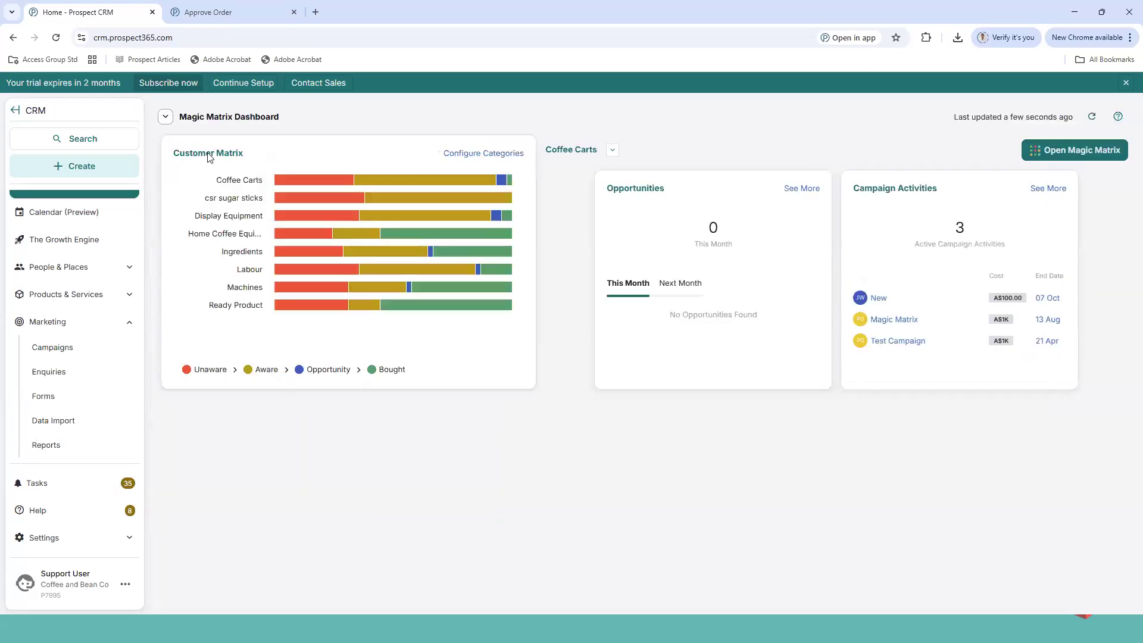
{"action": "left_click", "coordinate": [214, 116]}
{"action": "left_click", "coordinate": [230, 181]}
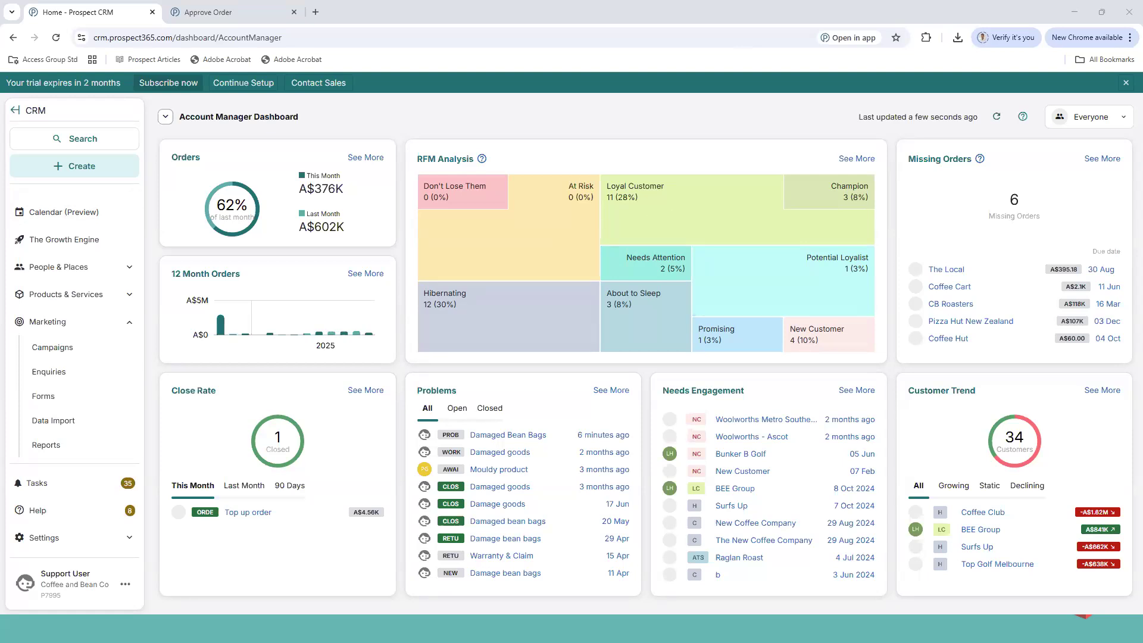
{"action": "left_click", "coordinate": [459, 197]}
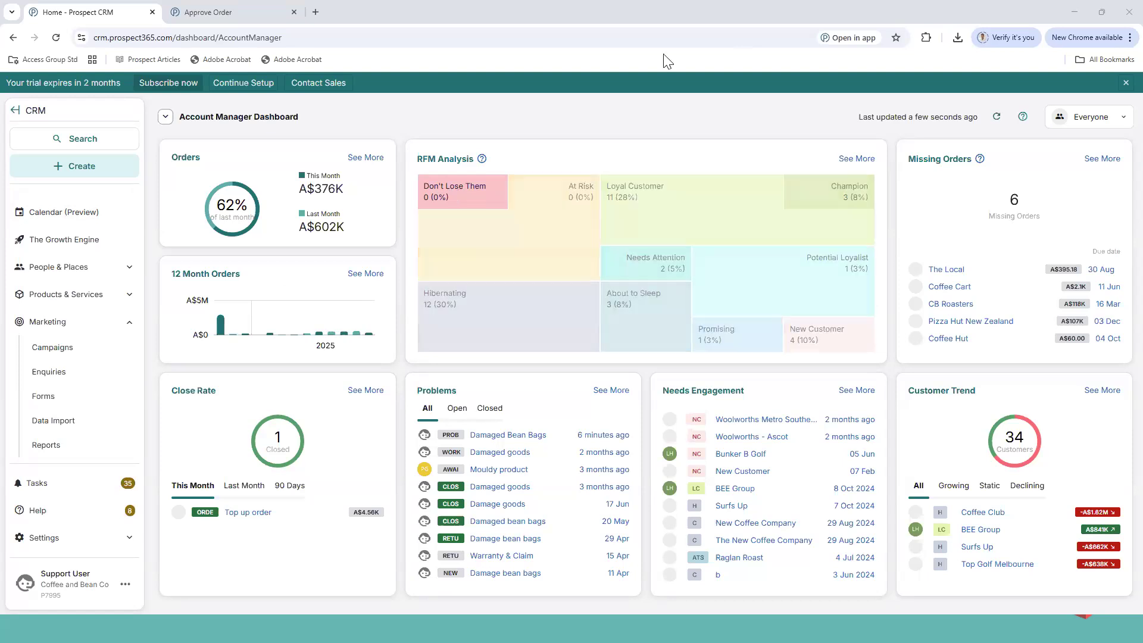